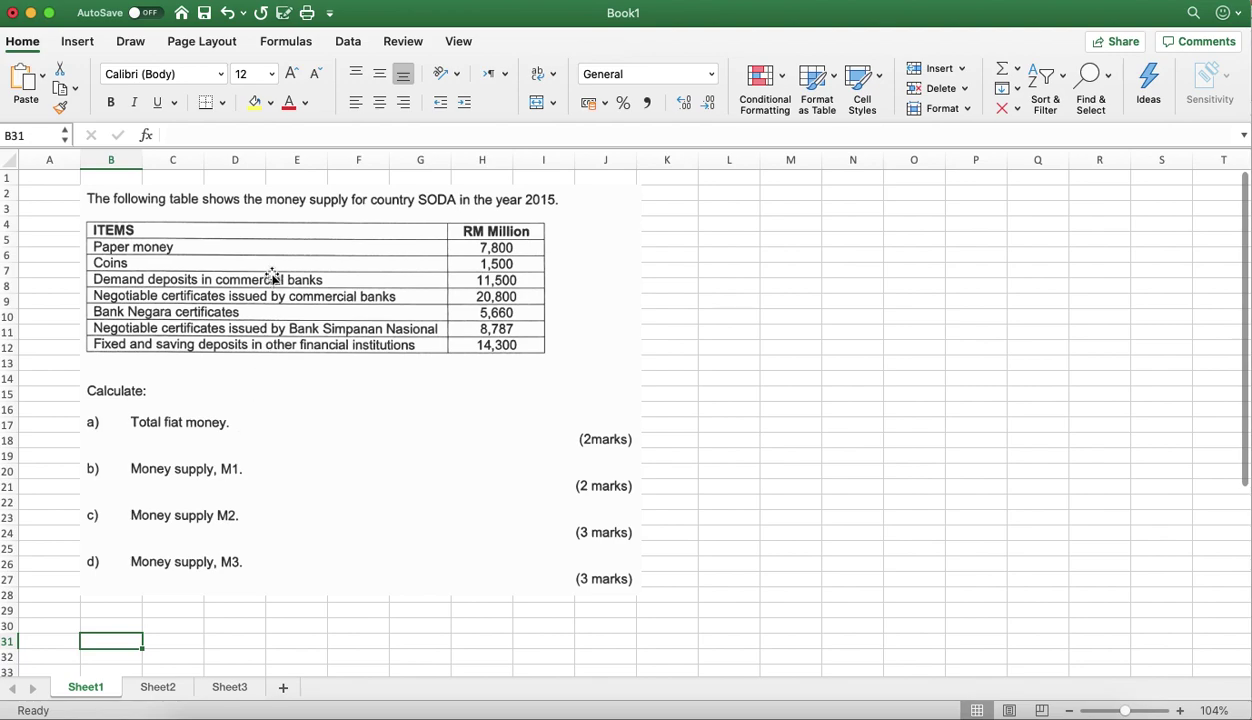
Enter the item label "Paper money" in cell L5 with its amount 7800 in N5.
left_click(746, 239)
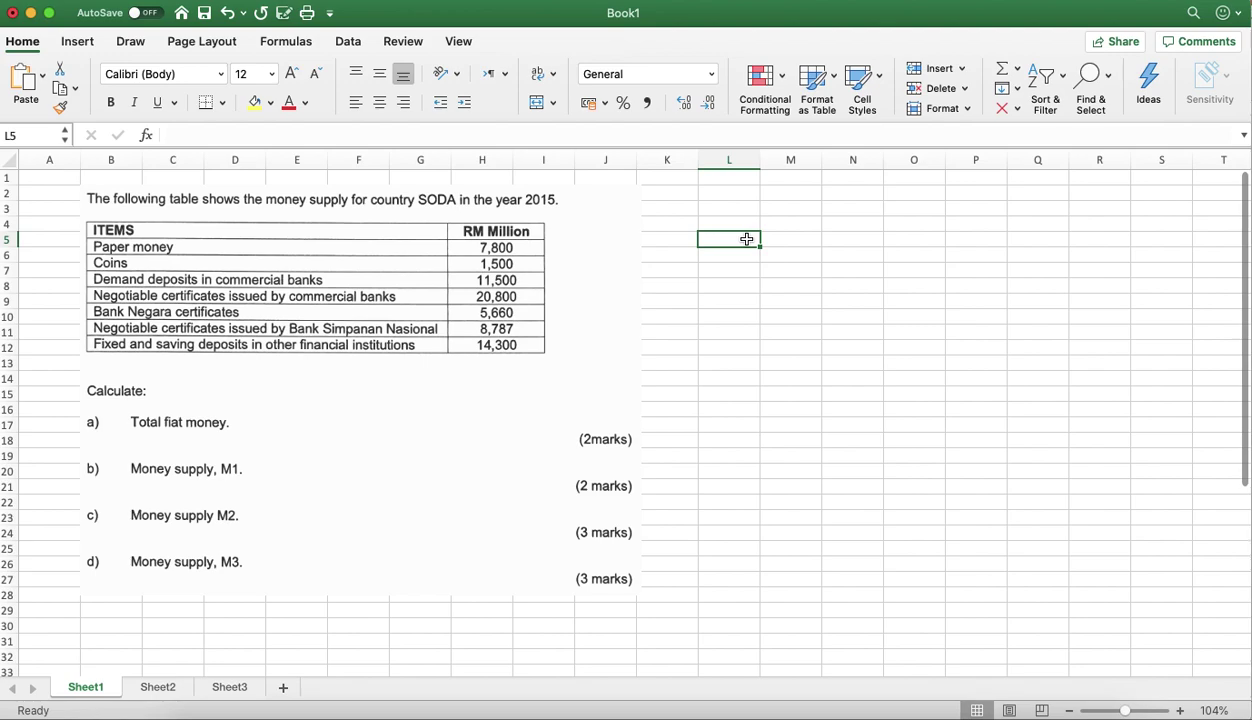
type("Paper ")
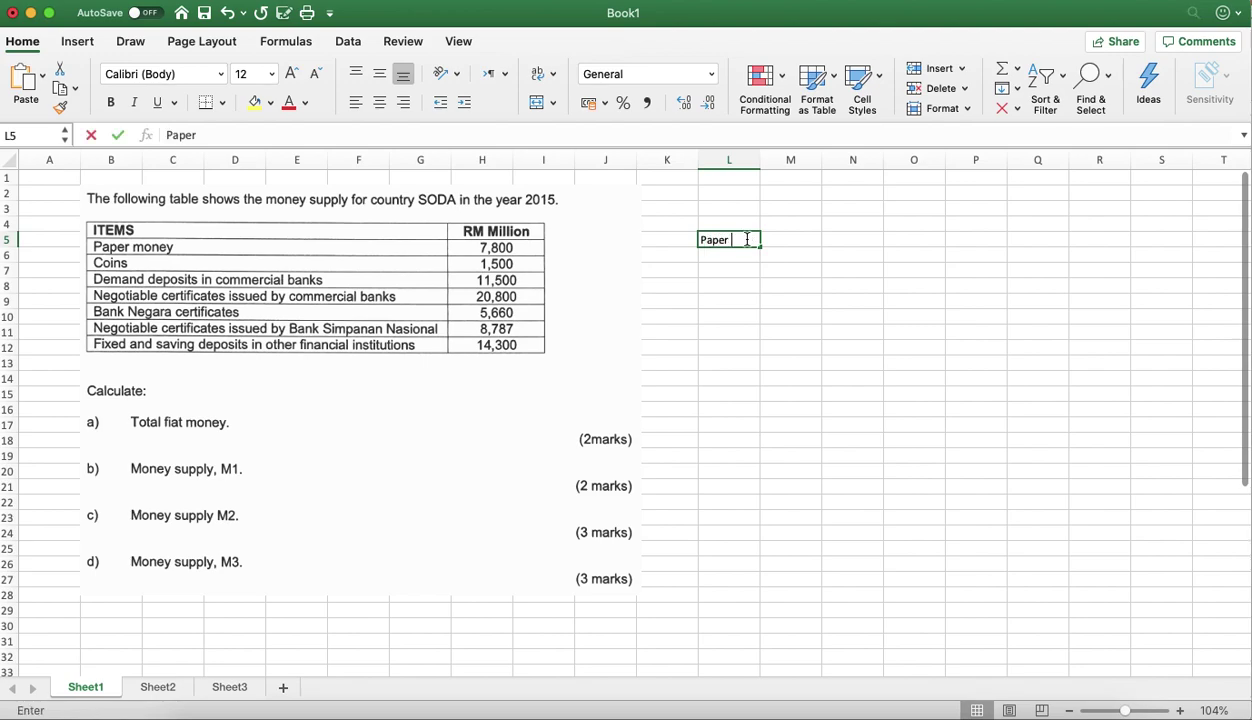
type("money")
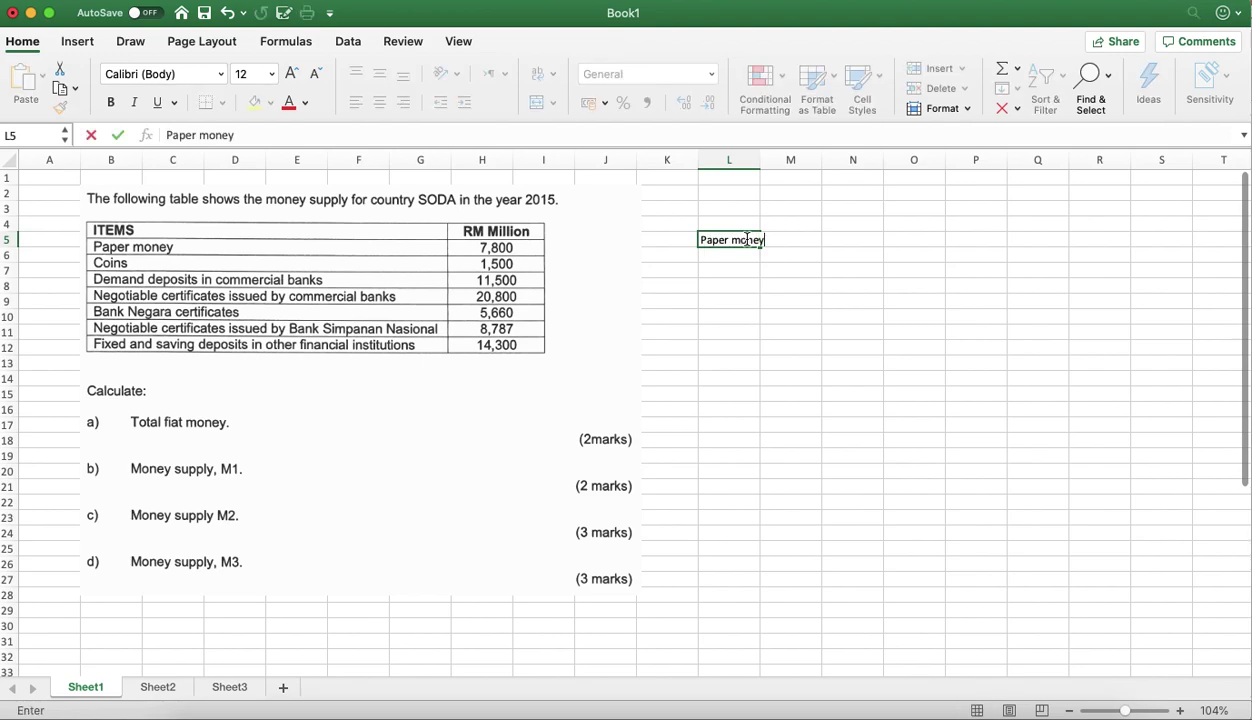
key("Tab")
key("Tab")
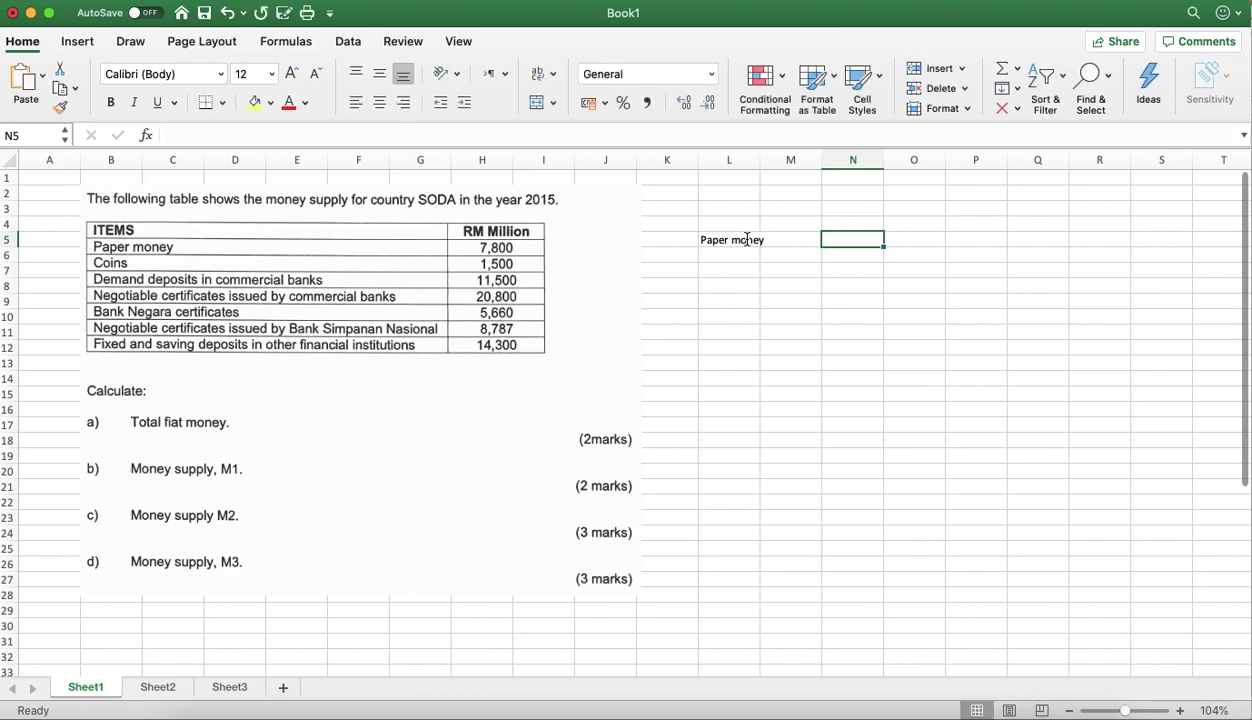
type("7800")
key("Return")
Enter the item label "Coins" in cell L6 with its amount 1500 in N6.
key("Left")
key("Left")
type("Coins")
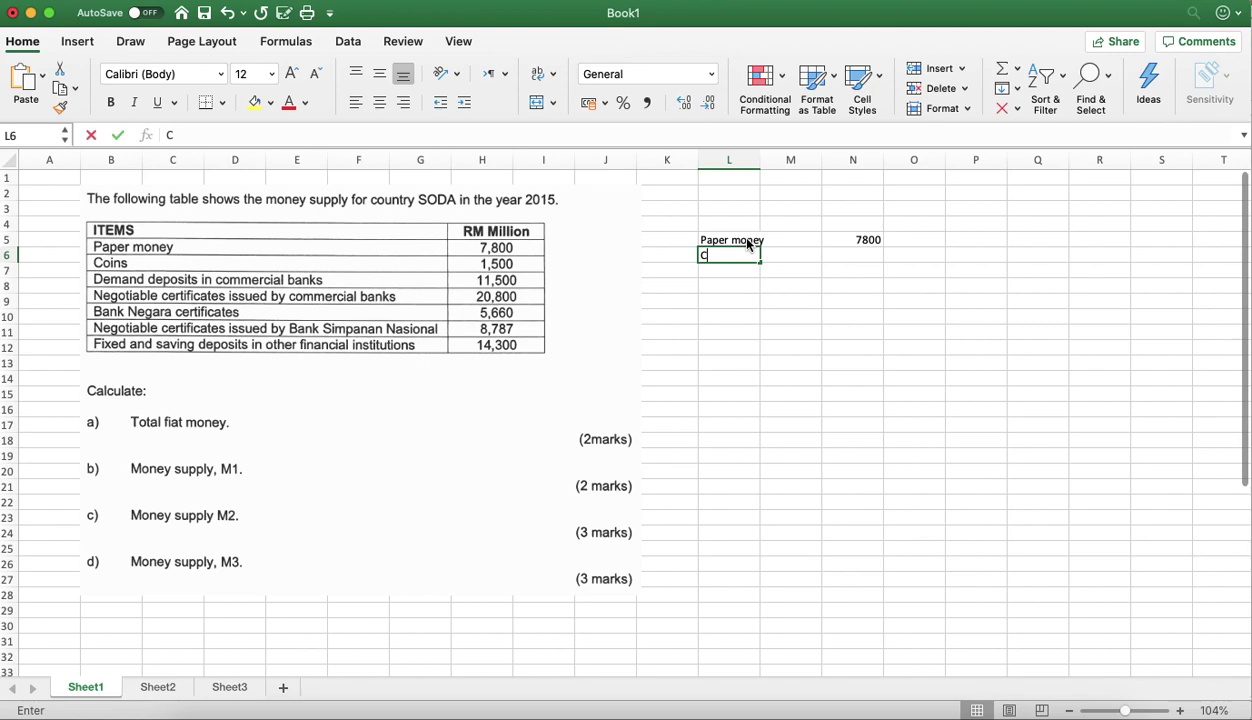
key("Right")
key("Right")
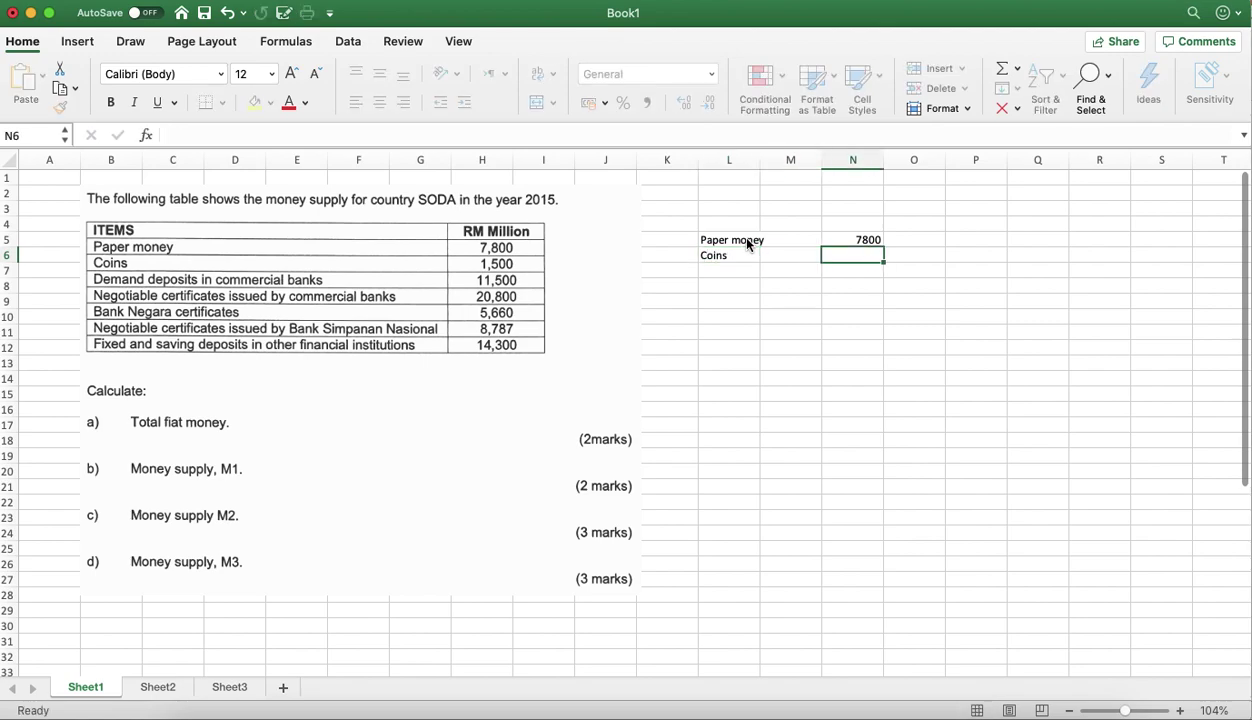
type("1500")
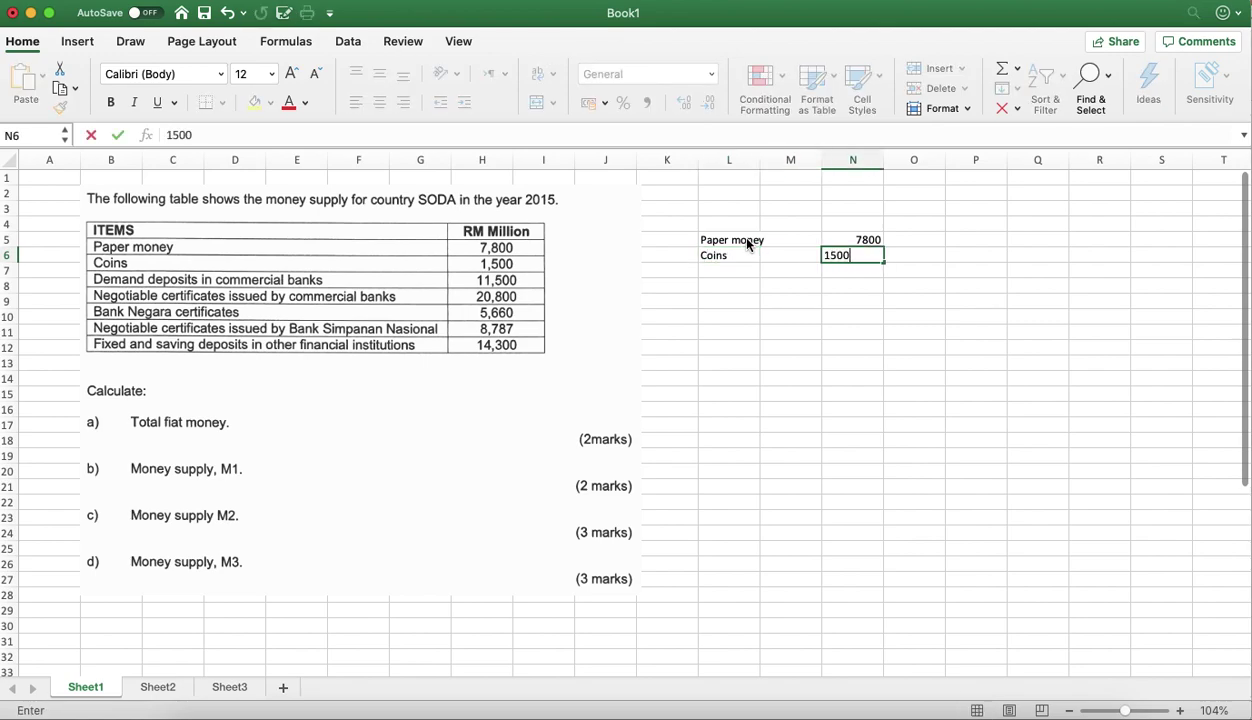
key("Return")
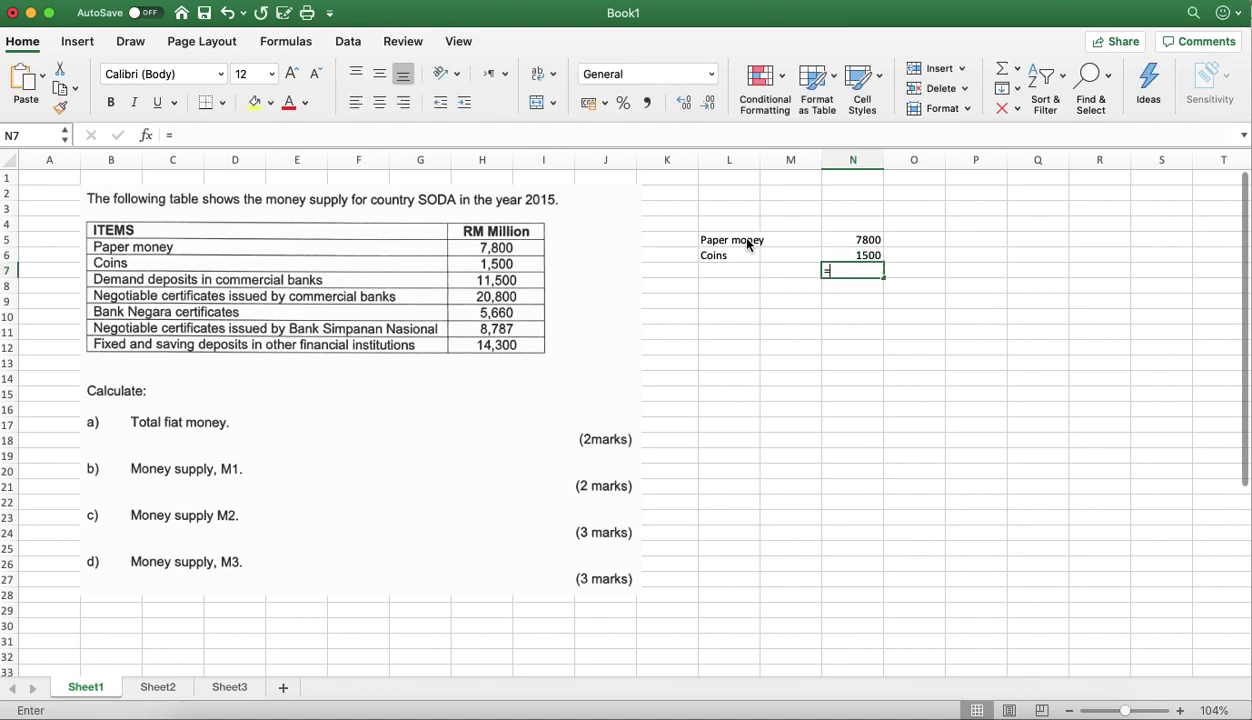
Add the paper money and coins amounts in N7 with a SUM formula over N5:N6.
type("=sum(")
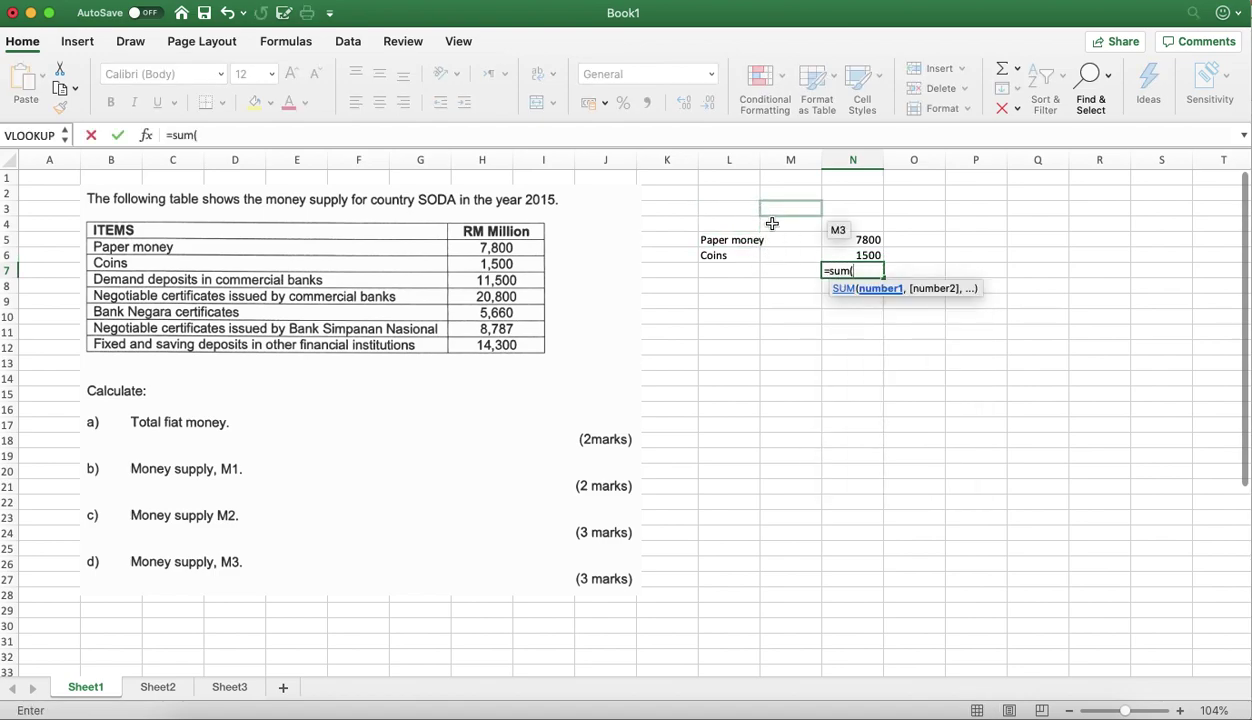
left_click(845, 241)
left_click_drag(845, 241, 846, 257)
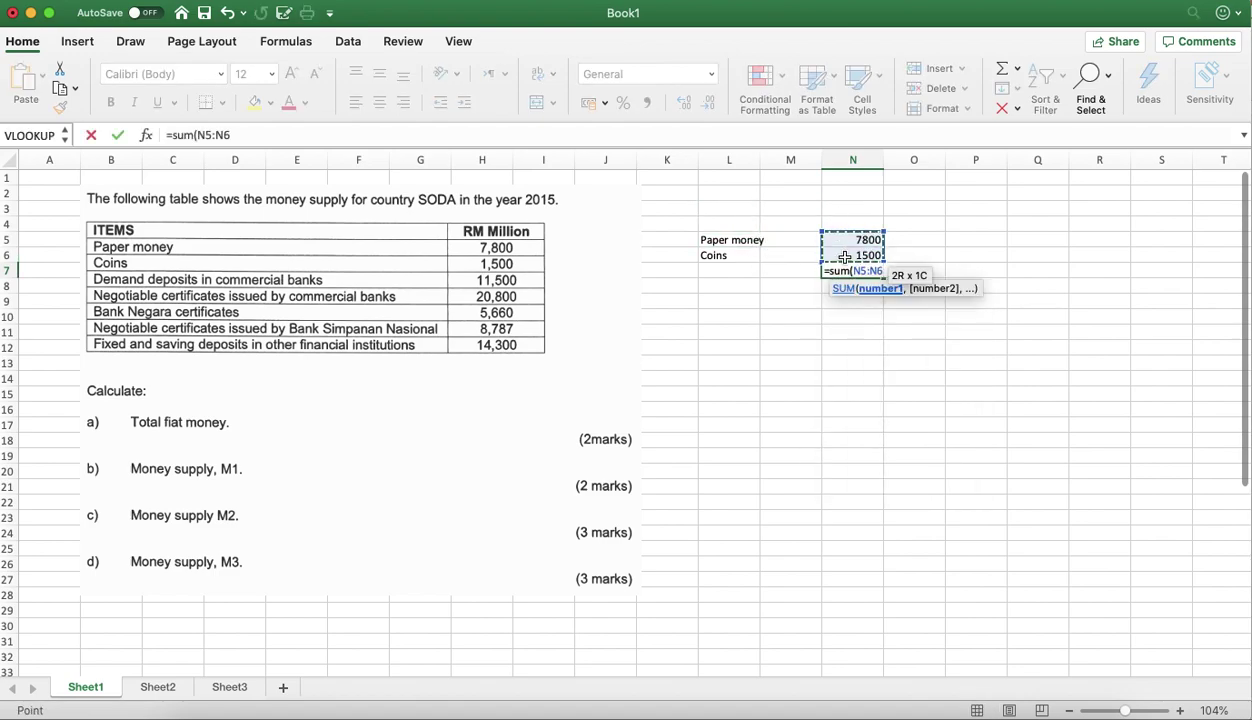
type(")")
key("Return")
Label the summed row "TOTAL FIAT MONEY" in cell L7.
left_click(738, 271)
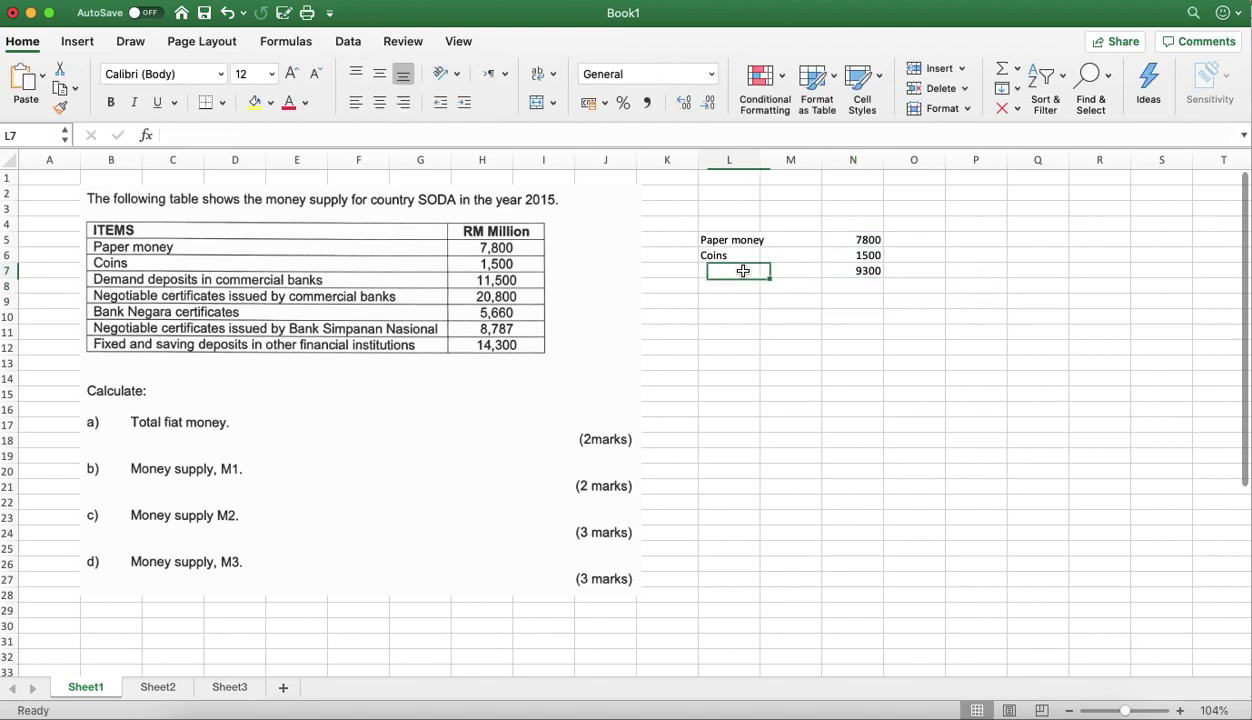
type("TO")
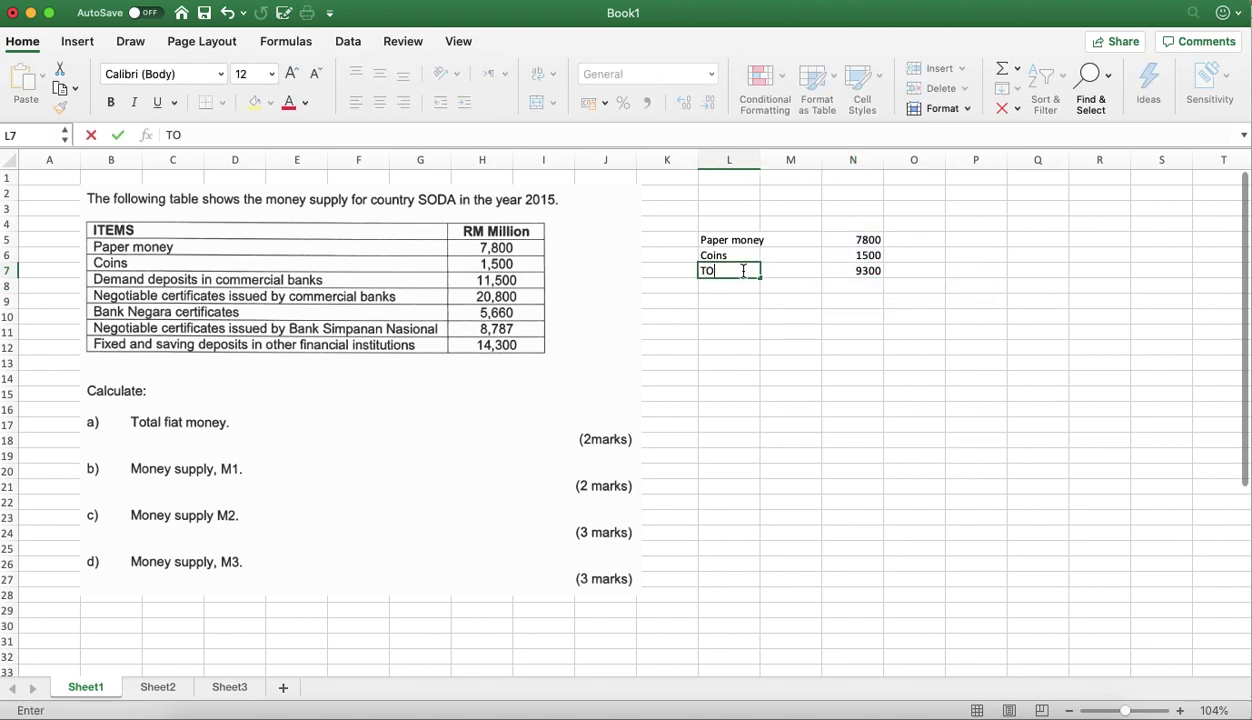
type("TAL FIAT MONEY")
left_click(827, 320)
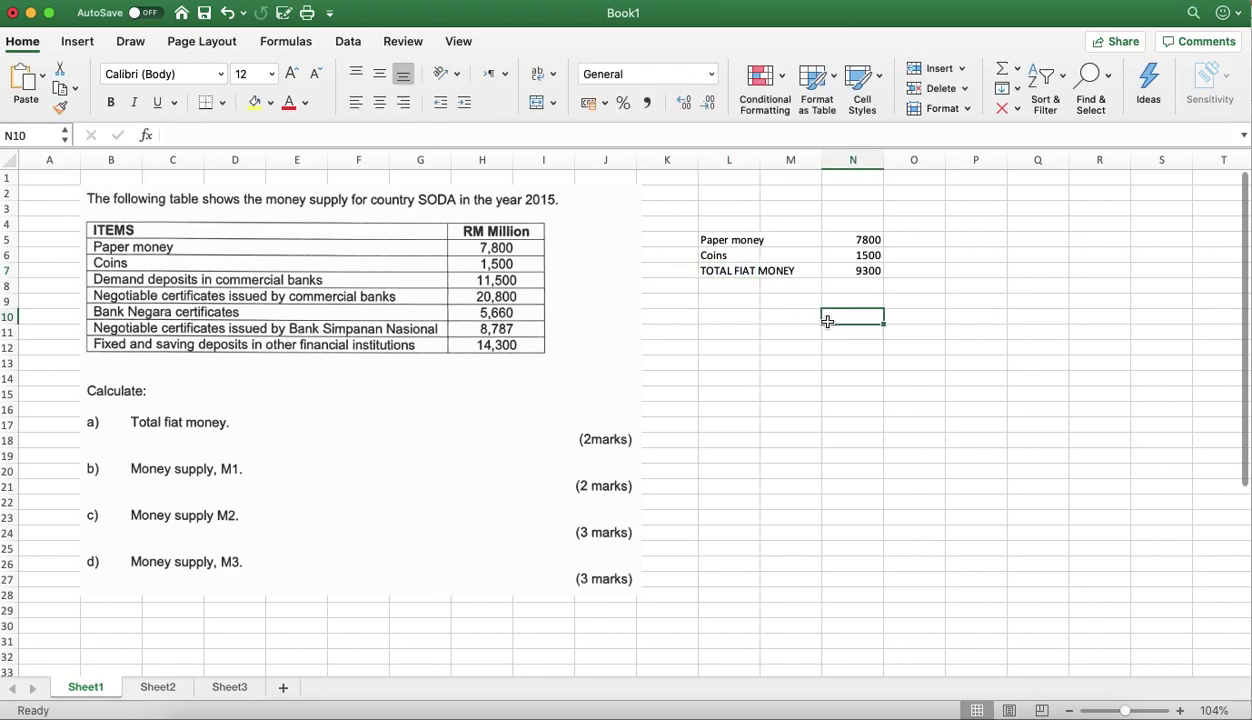
Note the marks as 1m in O7 beside the fiat money total and 0.5m in O5 beside paper money.
left_click(873, 270)
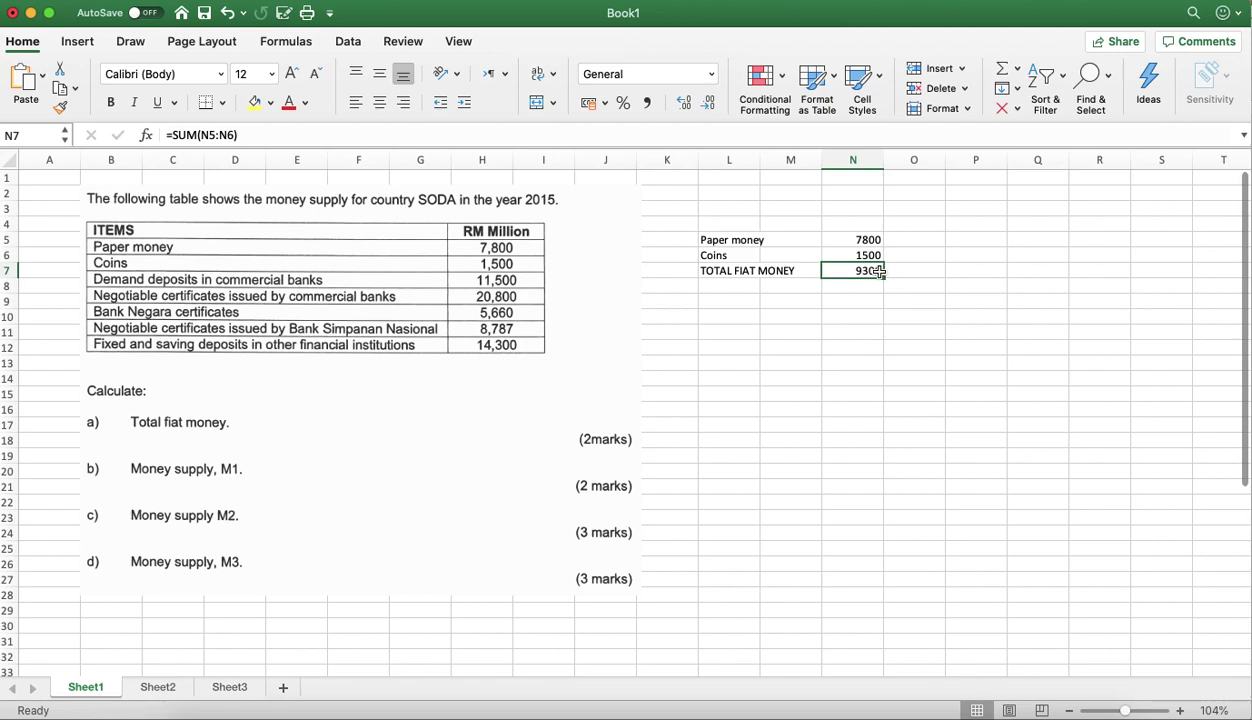
left_click(904, 273)
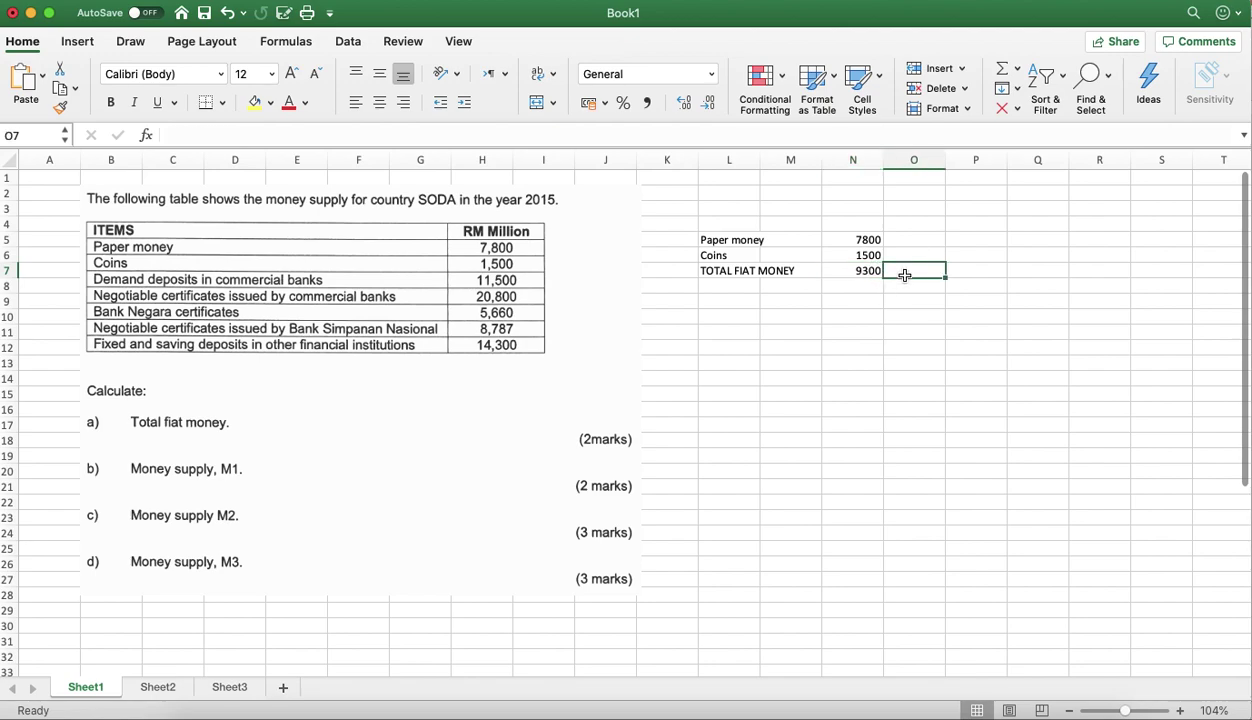
type("1m")
key("Up")
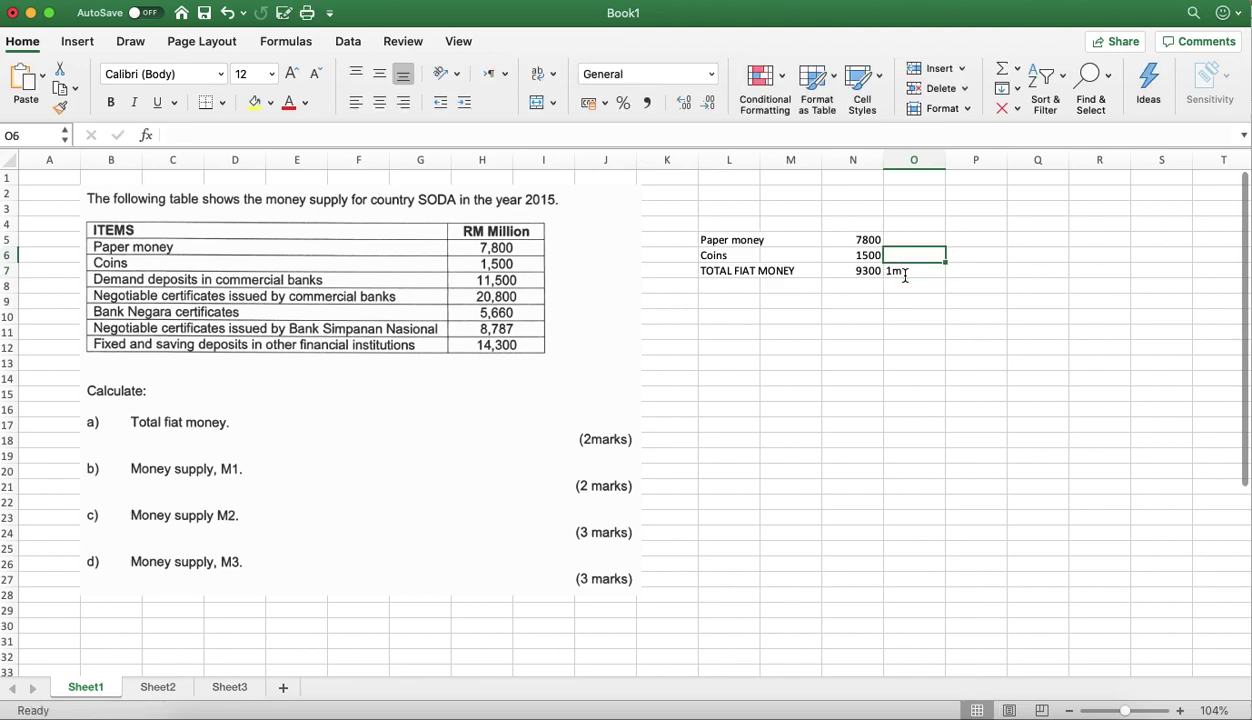
key("Up")
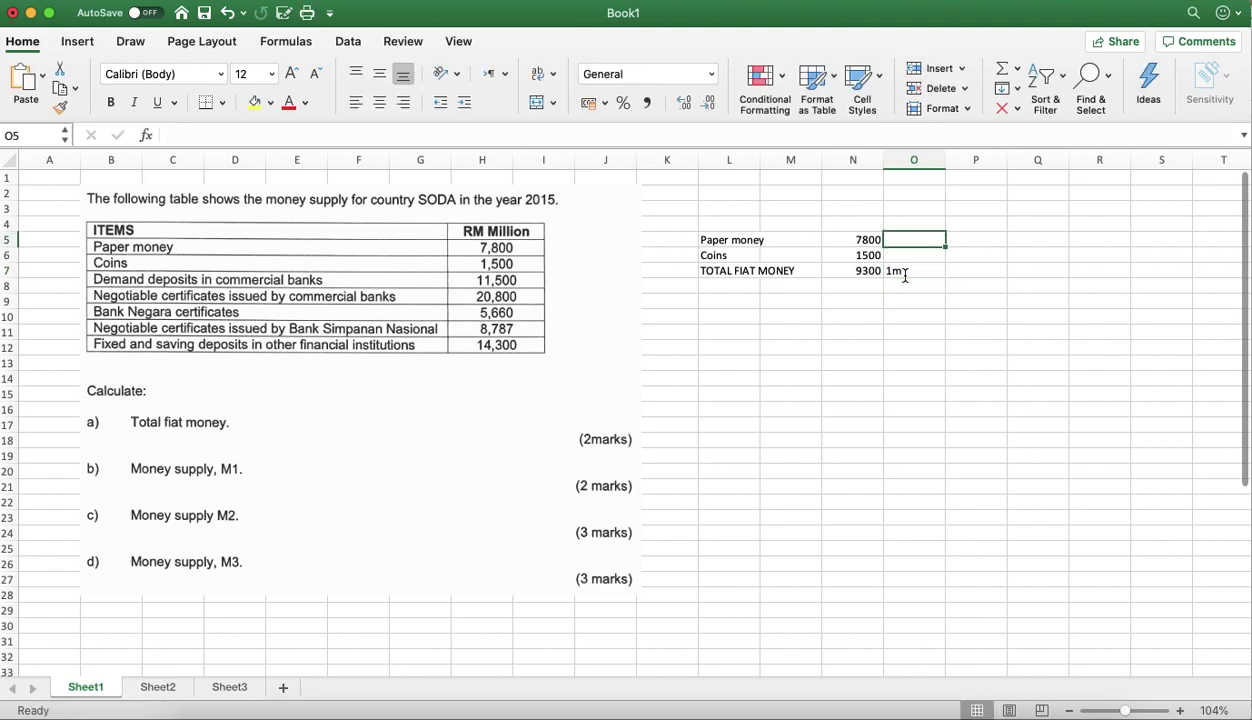
type("0.5m")
key("Return")
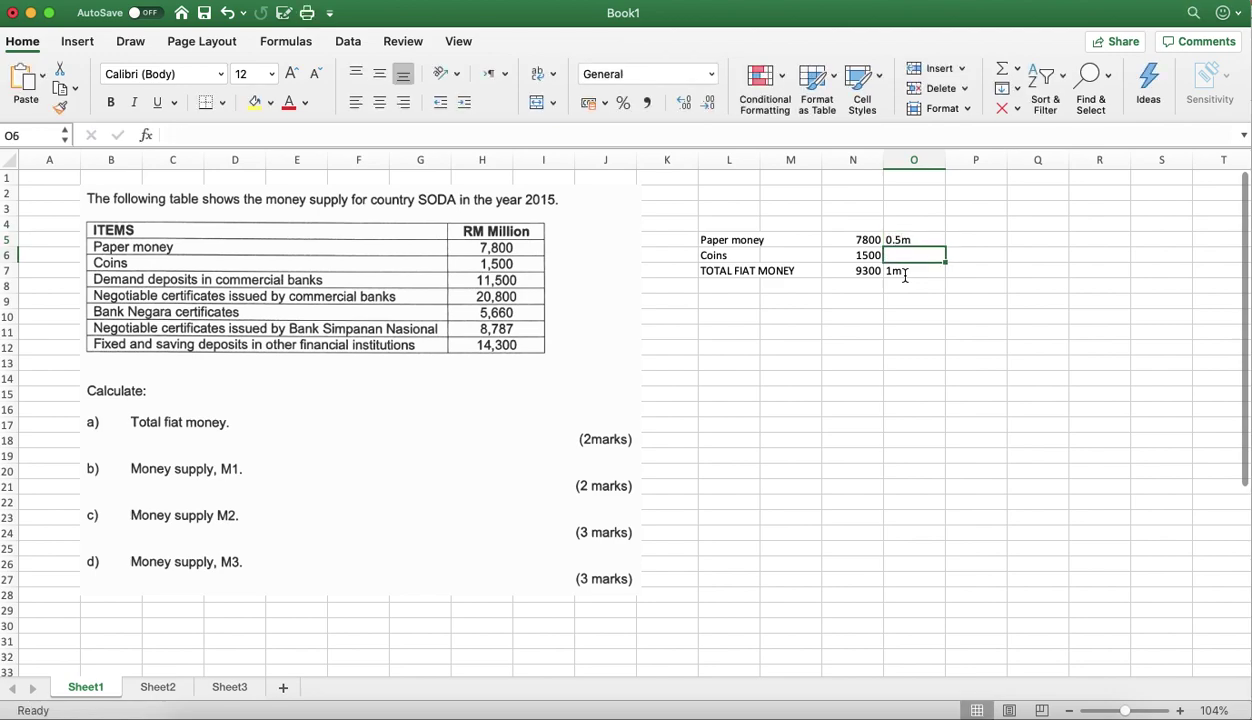
Note the mark 0.5m in cell O6 beside the coins amount.
type("0.5")
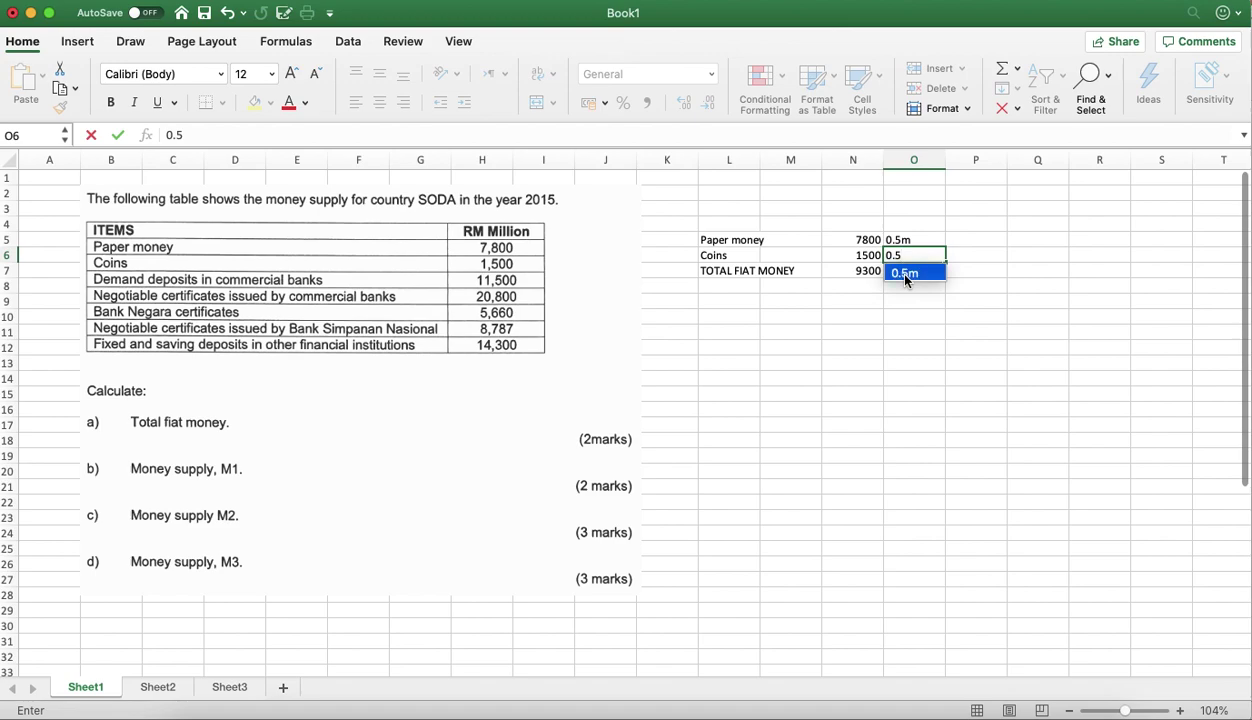
left_click(963, 293)
left_click(929, 255)
double_click(929, 255)
type("m")
key("Return")
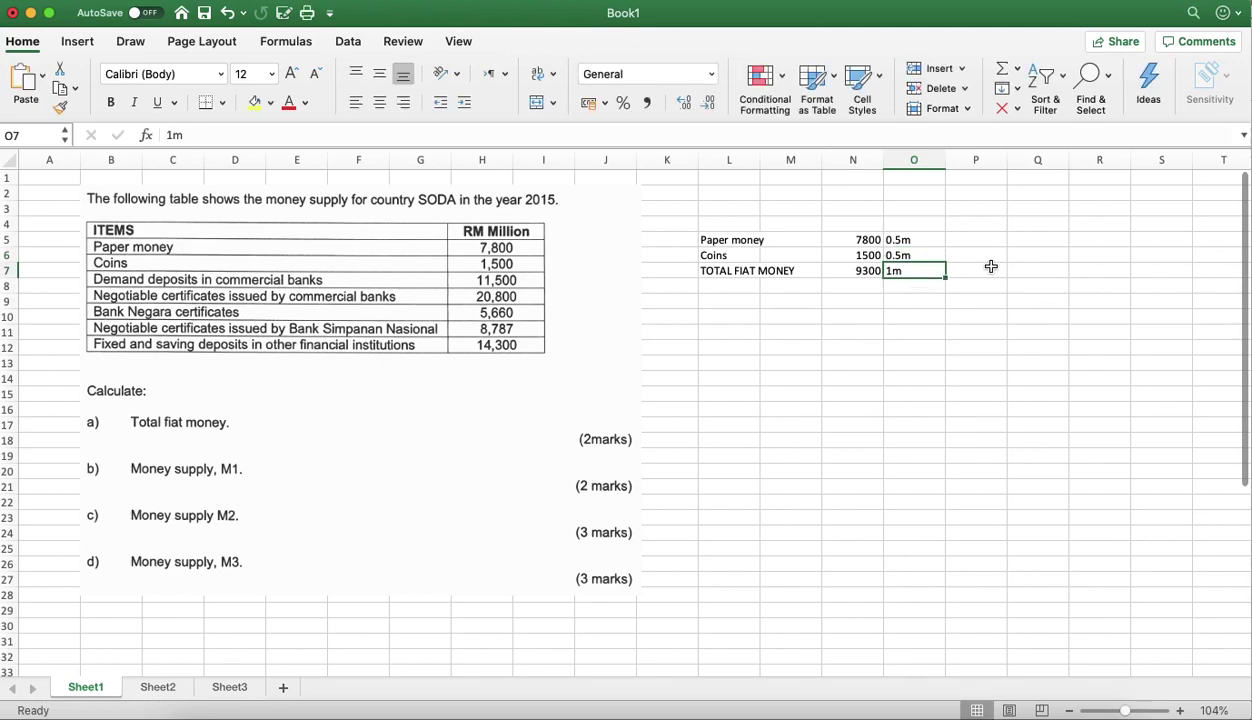
Enter the question label "a)" in K7 before the total fiat money row and align it right.
left_click(681, 276)
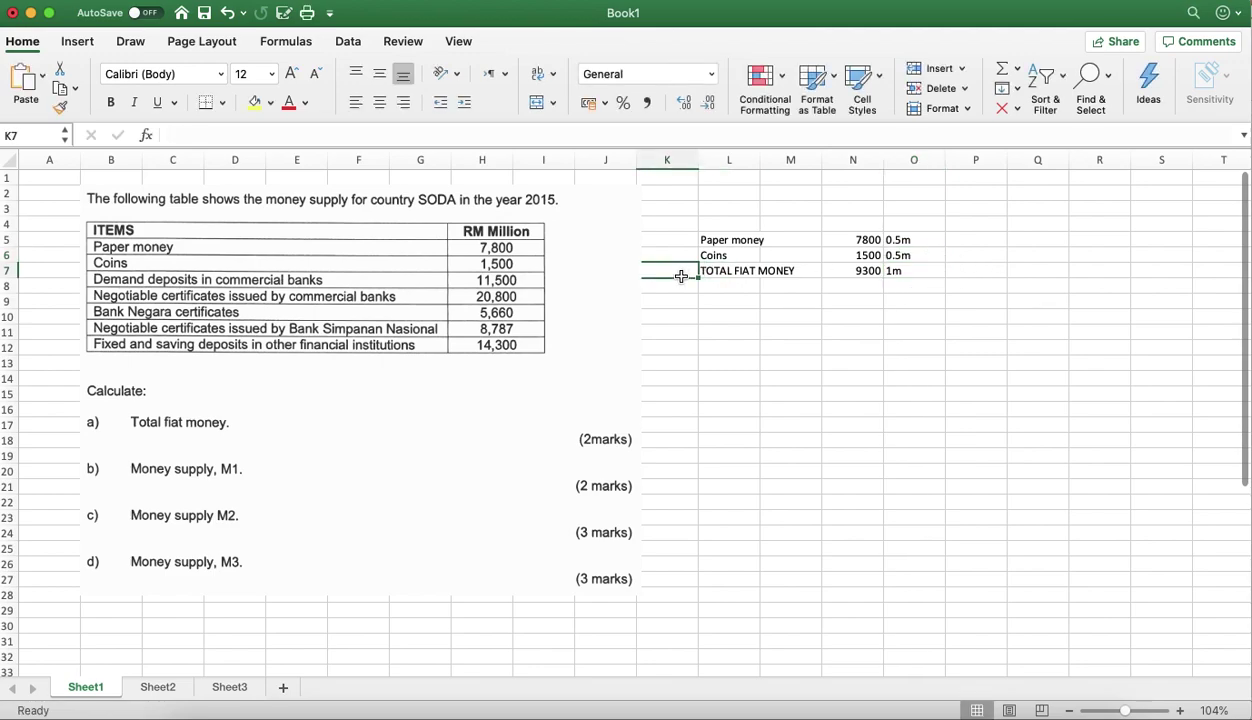
type("a)")
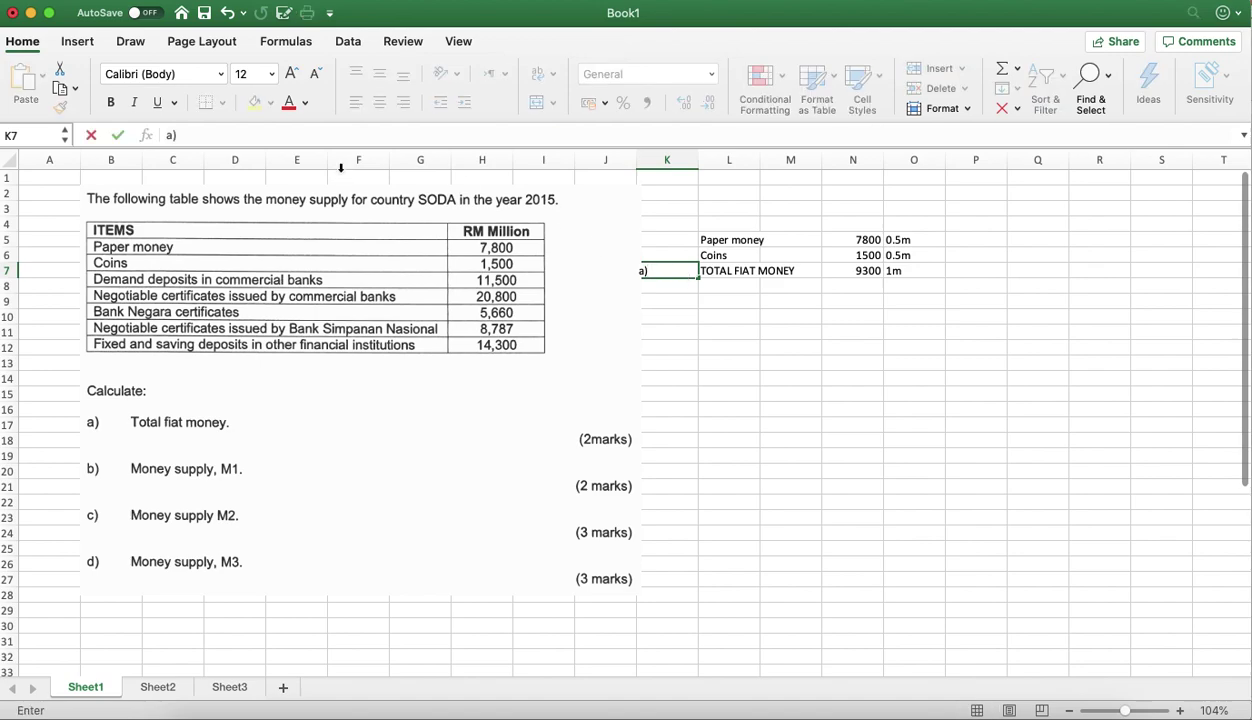
key("Return")
left_click(672, 271)
left_click(404, 104)
left_click(795, 358)
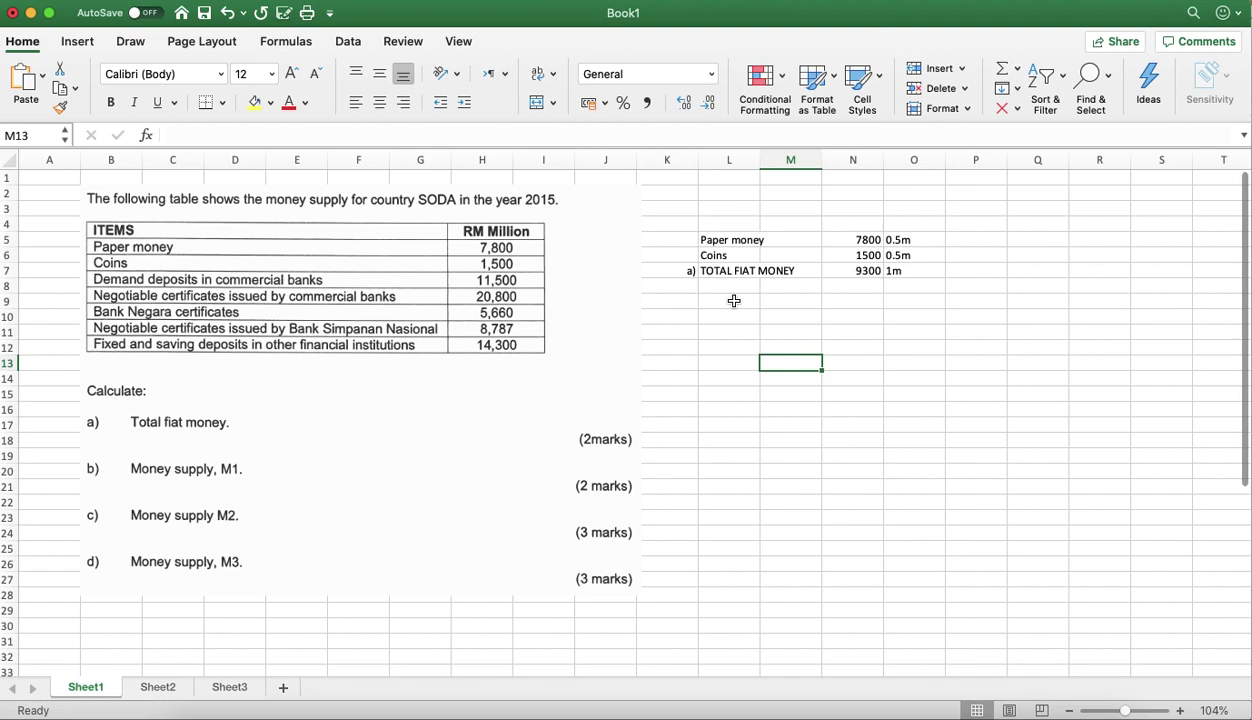
Enter the item label "demand deposit in commercial banks" in cell L9.
left_click(733, 301)
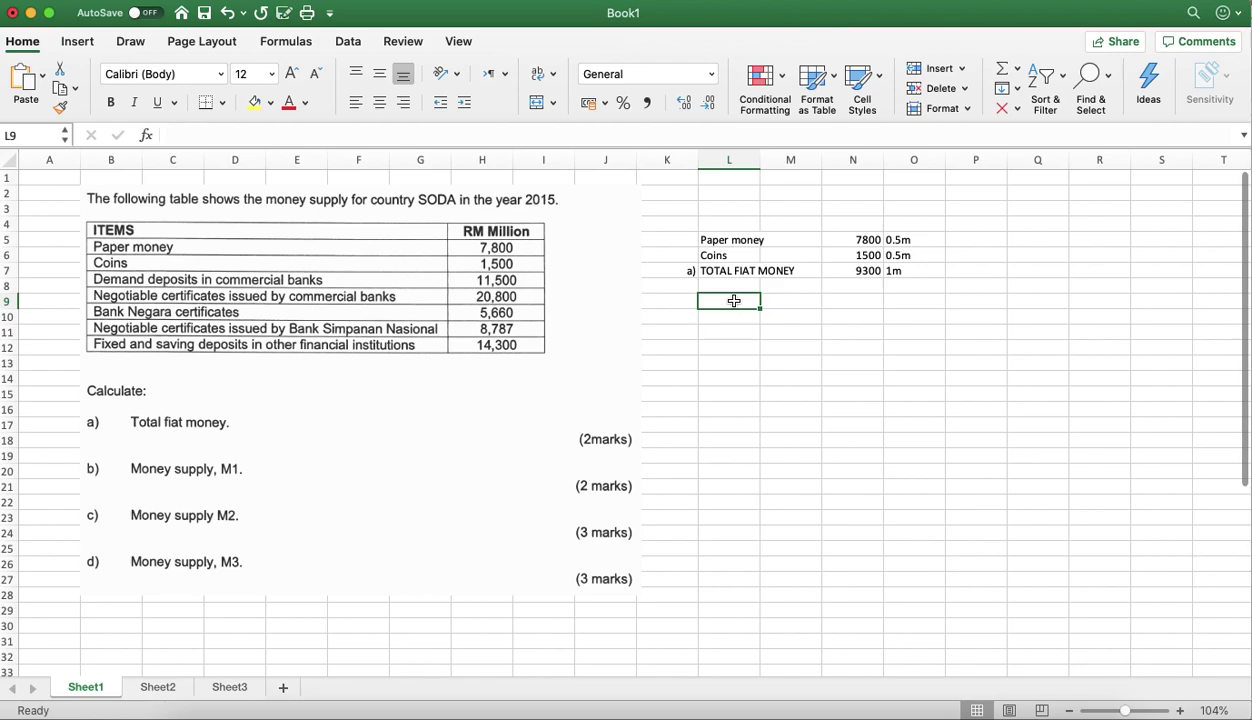
type("dema")
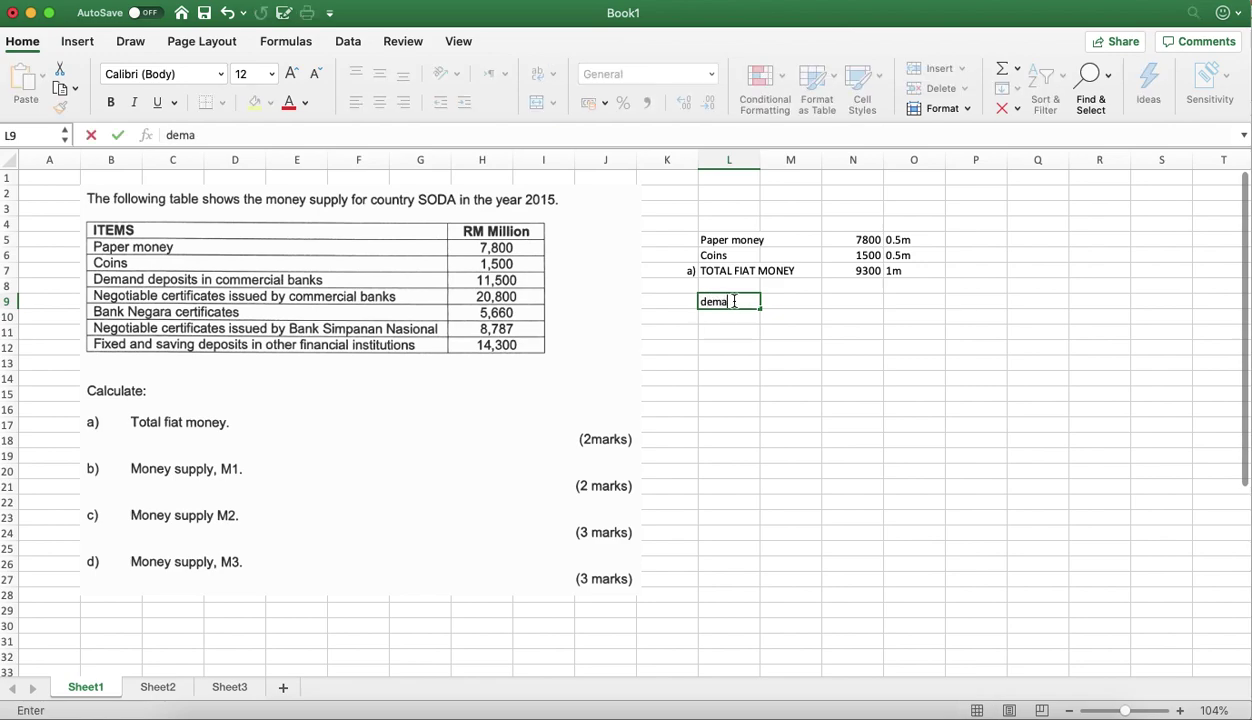
type("nd deposit in")
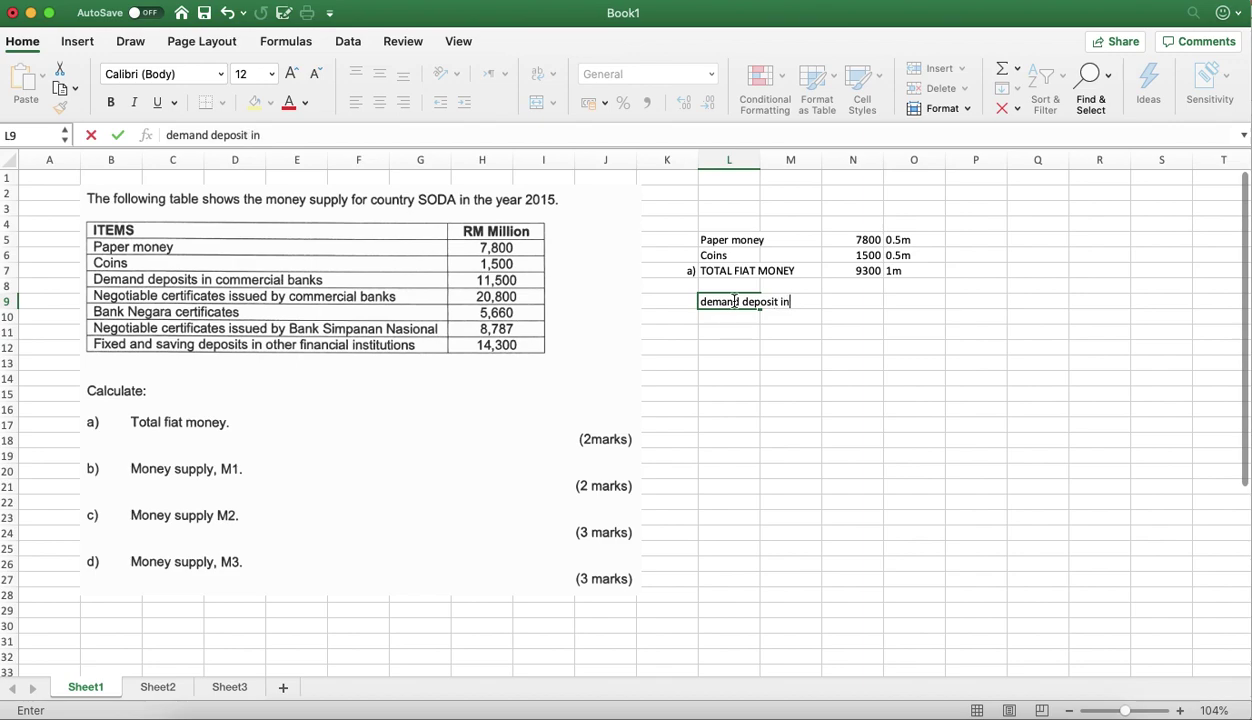
type(" commercia")
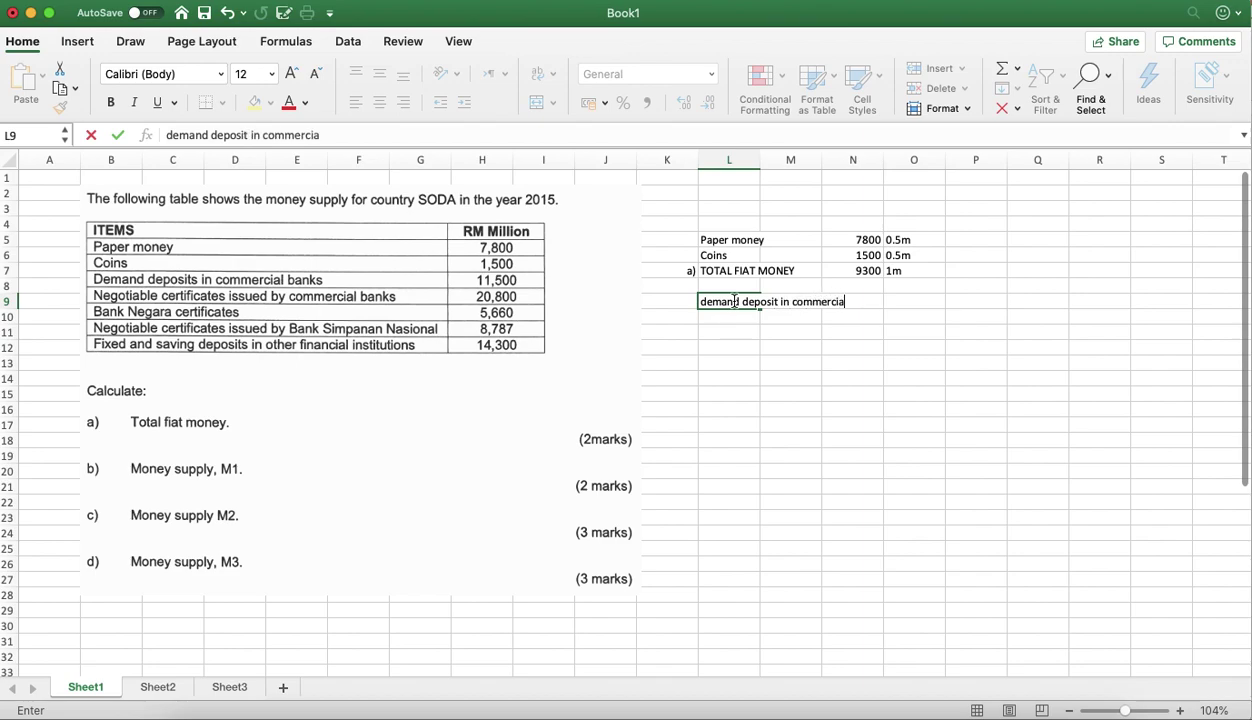
type("l banks")
key("Tab")
key("Tab")
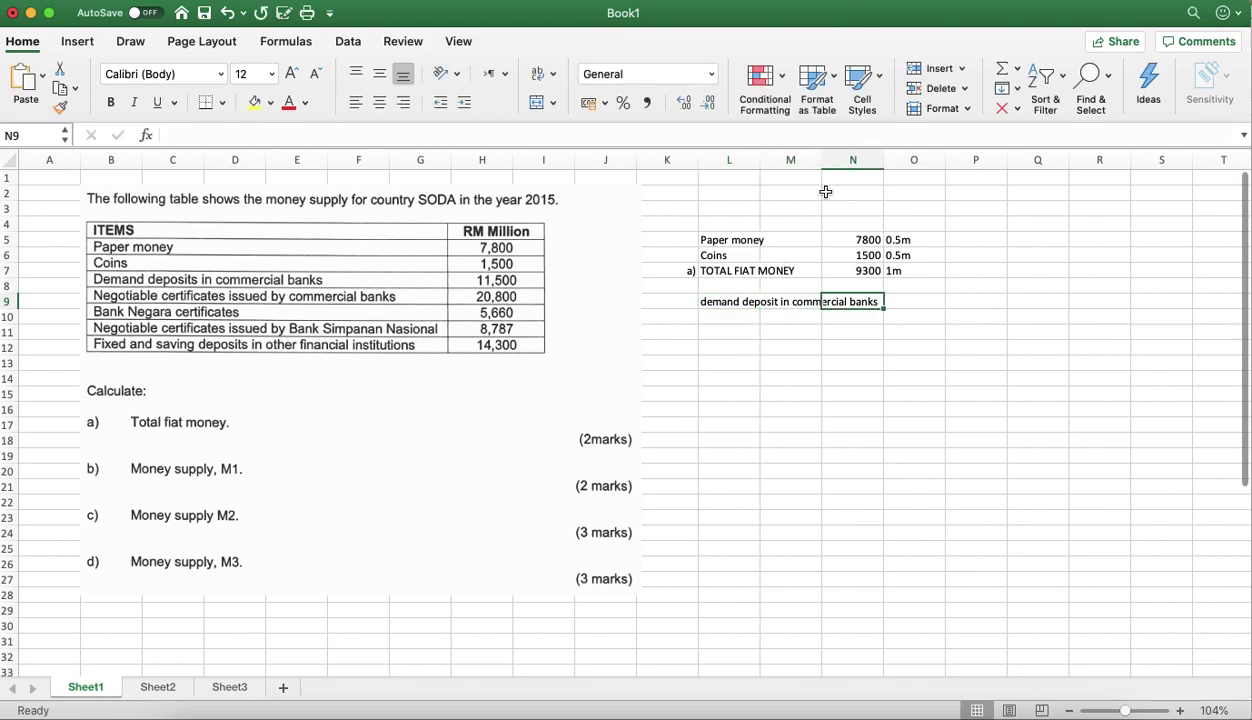
Widen column M to fit the long label and enter the demand deposit amount 11500 in N9.
left_click_drag(821, 162, 944, 176)
left_click(975, 300)
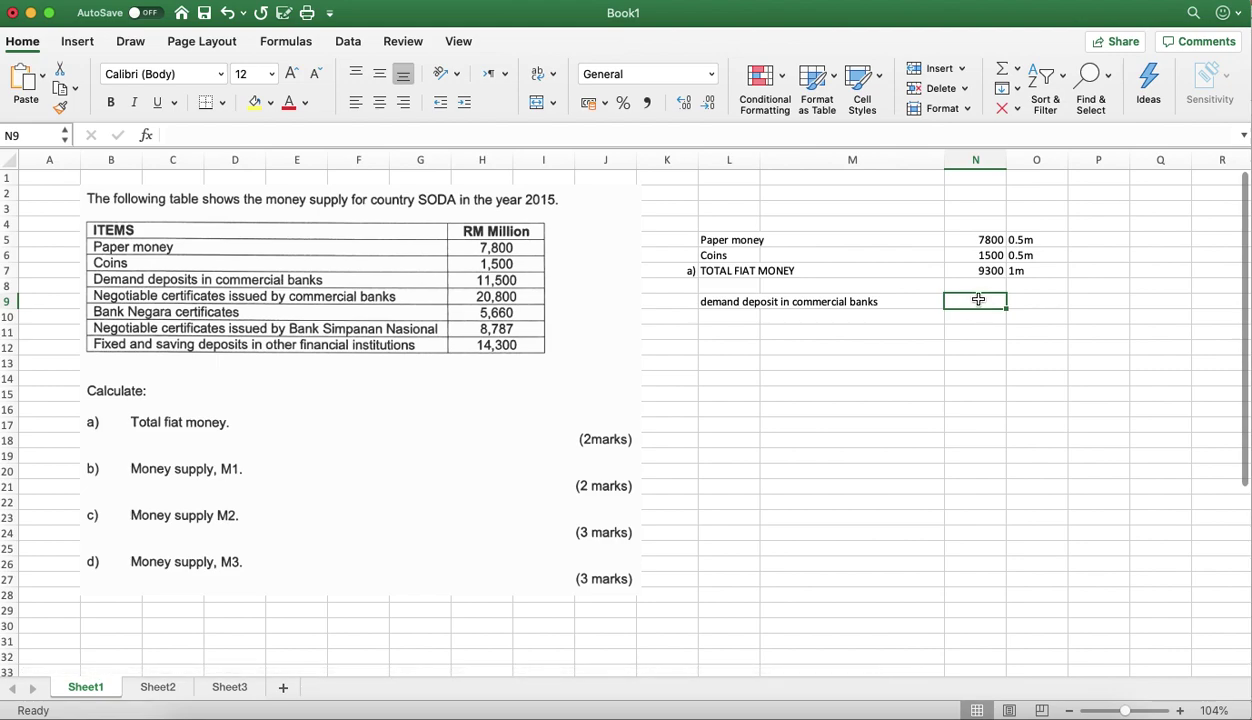
type("11500")
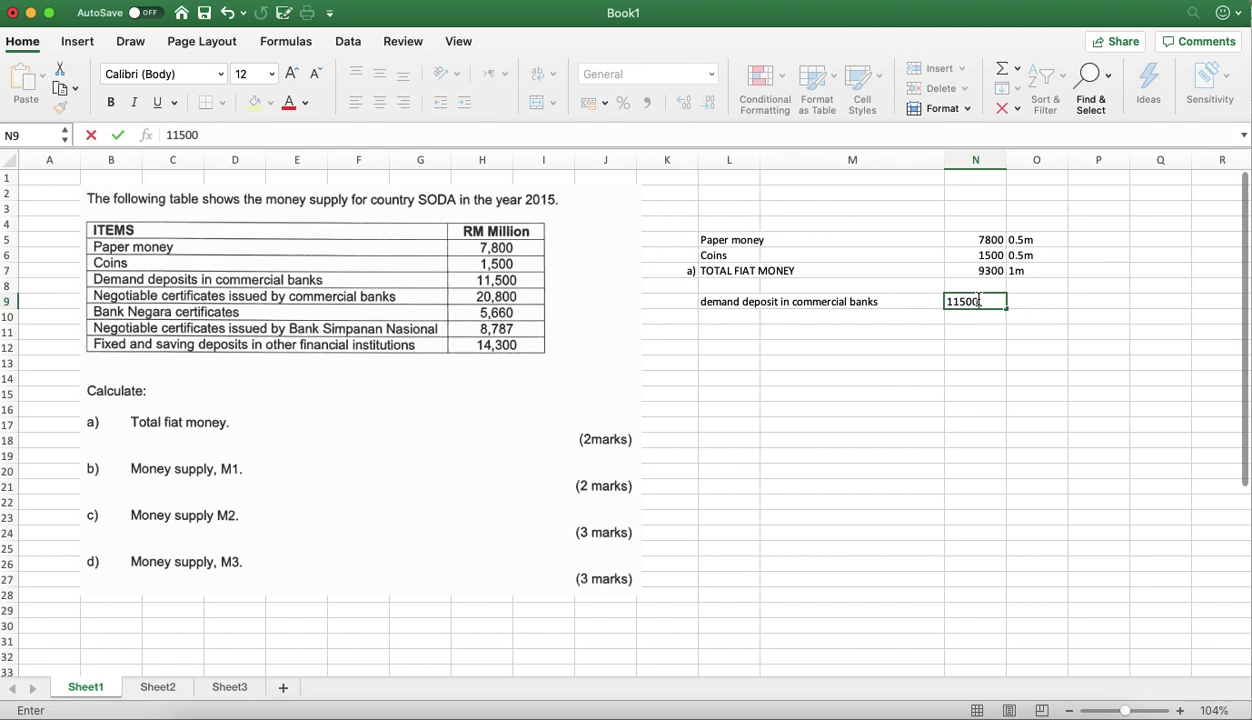
key("Return")
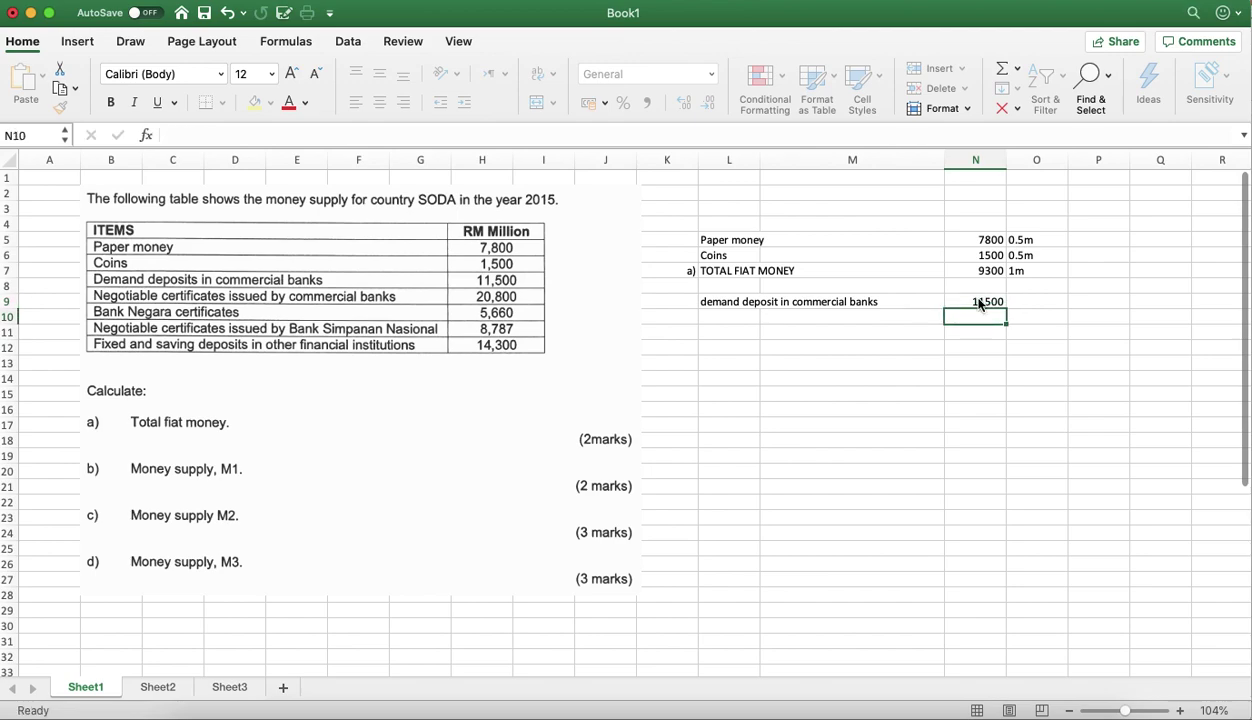
Enter the result label "Money Supply M1" in cell L10 below the demand deposit row.
key("Left")
key("Left")
type("Money Supp")
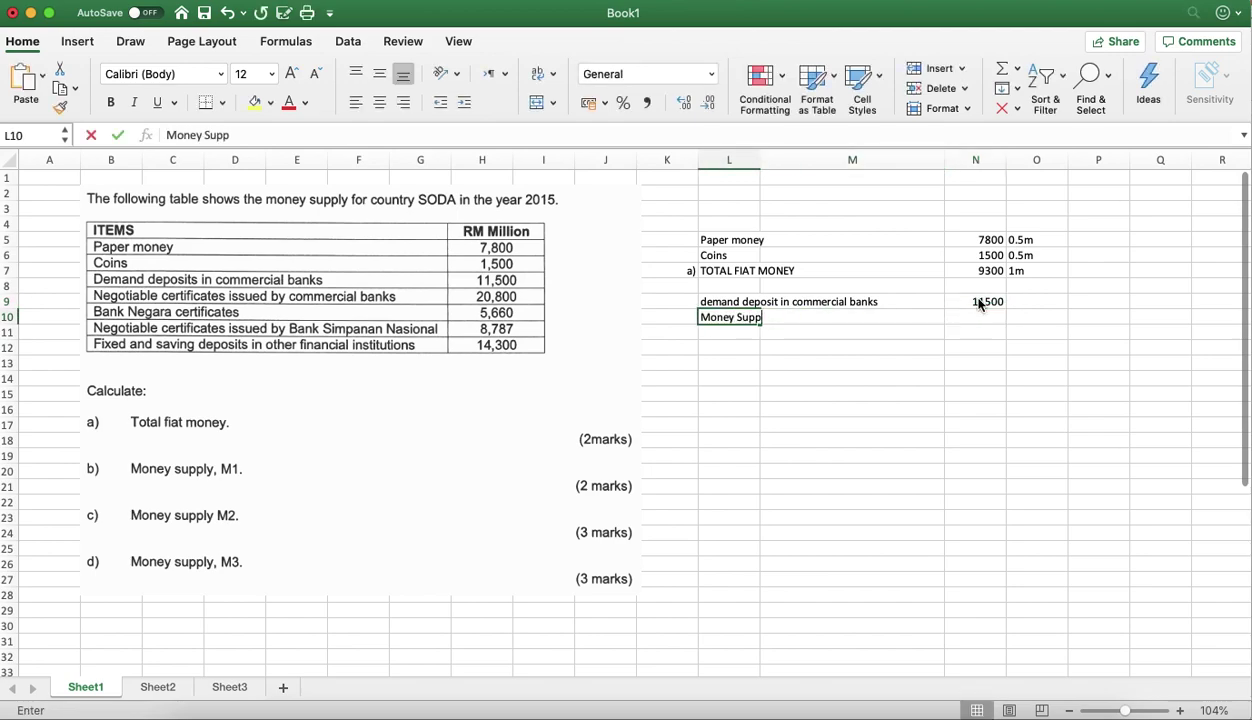
type("ly ")
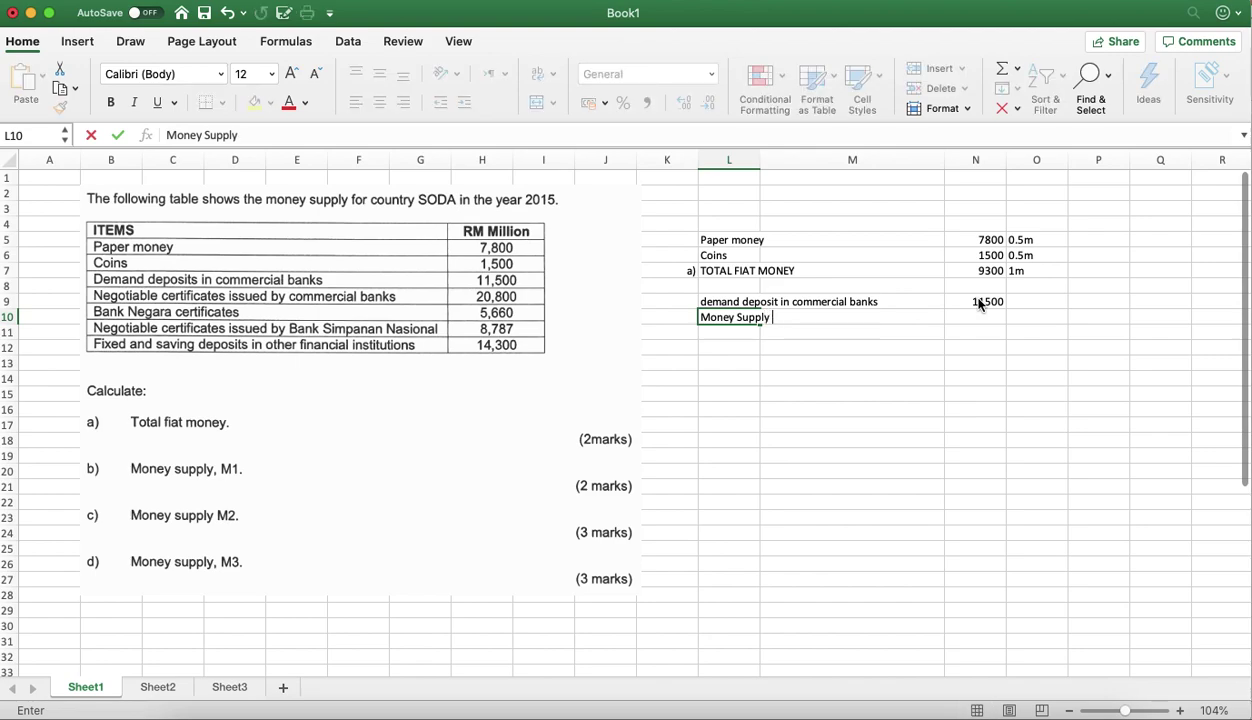
type("M!")
key("BackSpace")
type("1")
Calculate Money Supply M1 in N10 with =sum(N7,N9), adding total fiat money and the demand deposit.
key("Tab")
key("Tab")
key("Left")
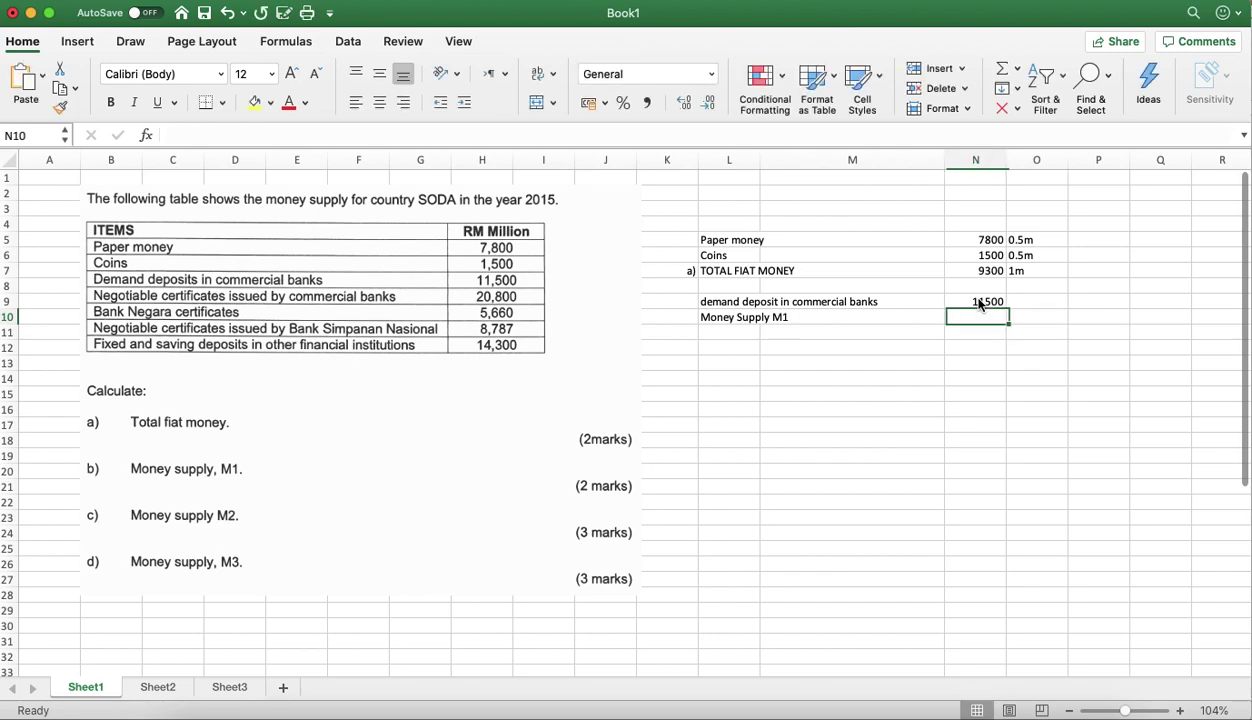
type("=sum(")
left_click(981, 273)
type(",")
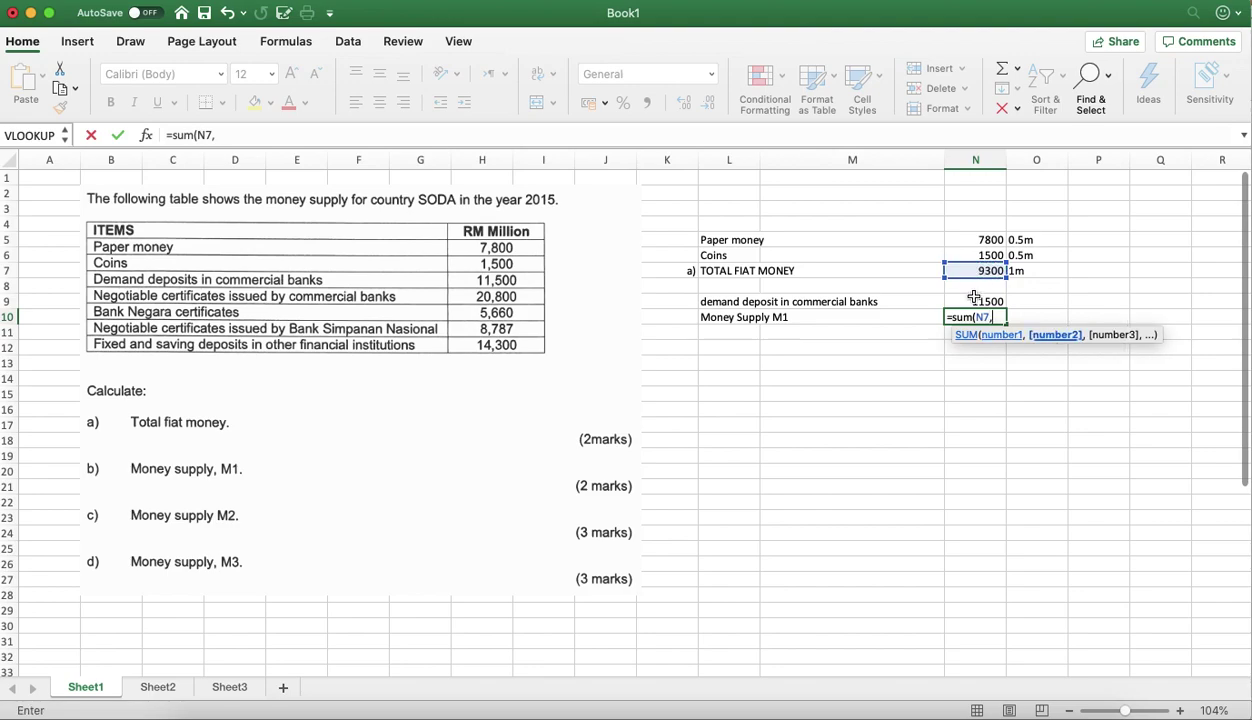
left_click(973, 300)
type(")")
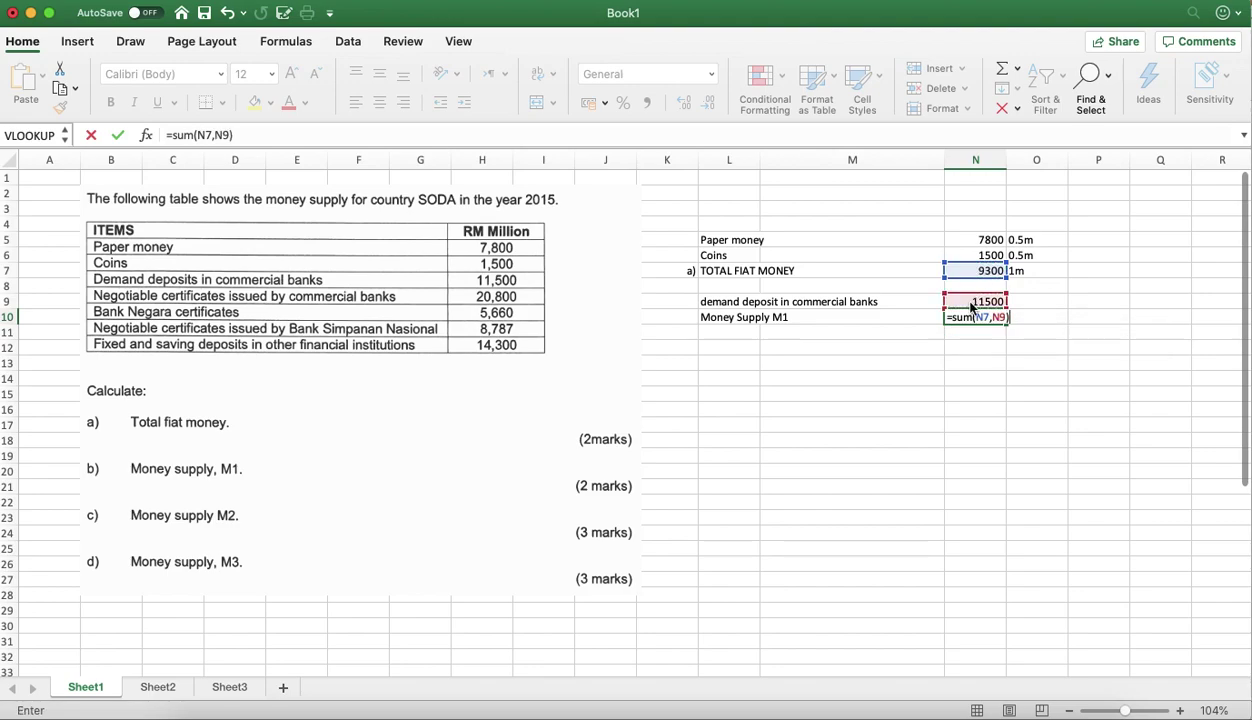
key("Return")
Enter the mark "1m" in O10 beside Money Supply M1 and in O9 beside the demand deposit amount.
left_click(1020, 316)
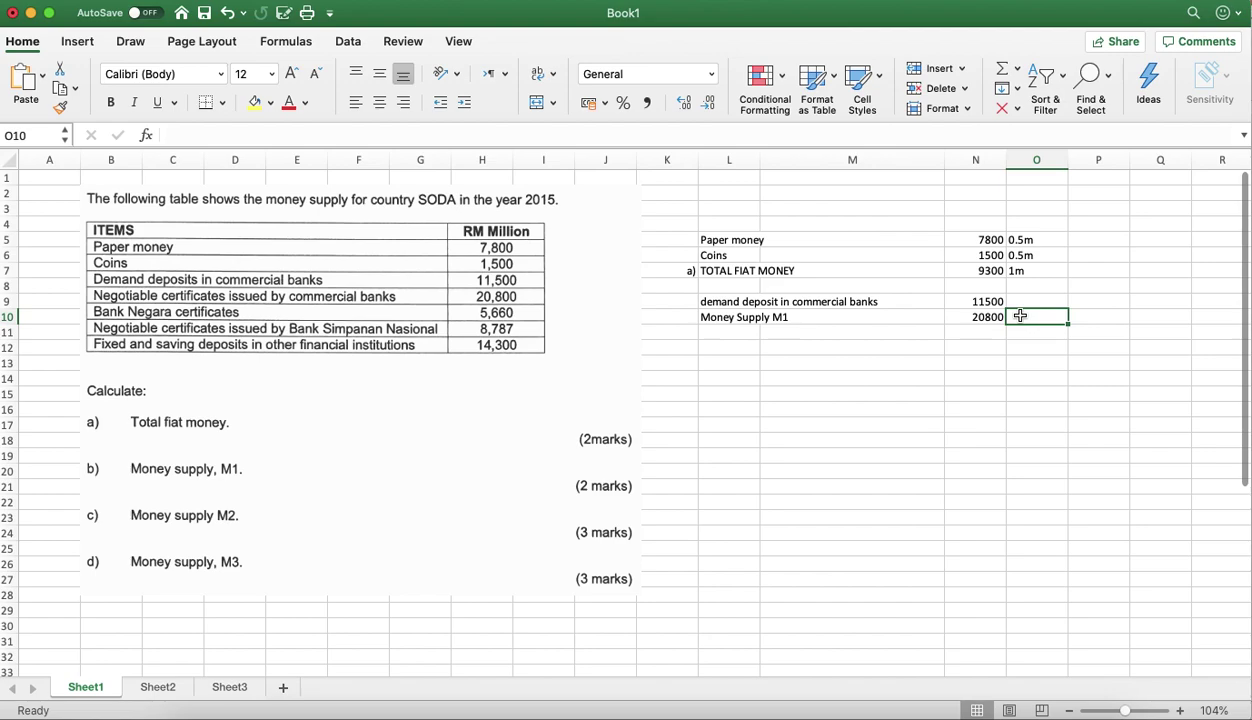
type("1m")
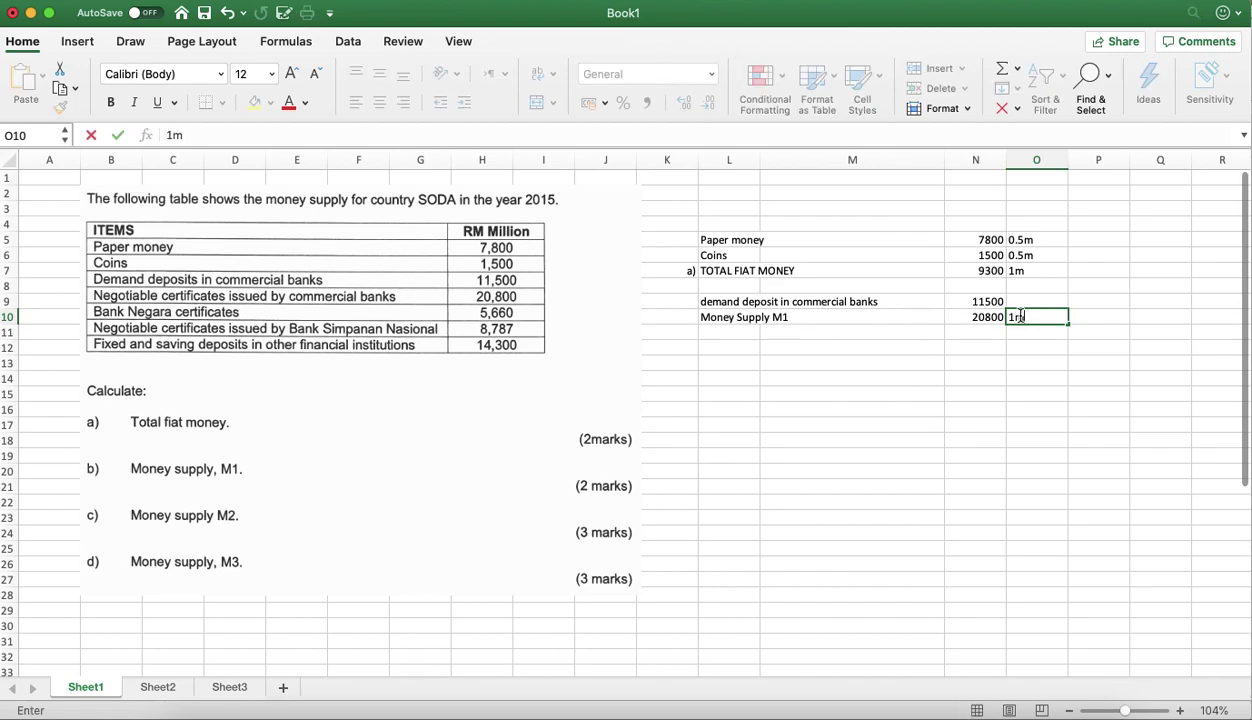
key("Up")
type("1m")
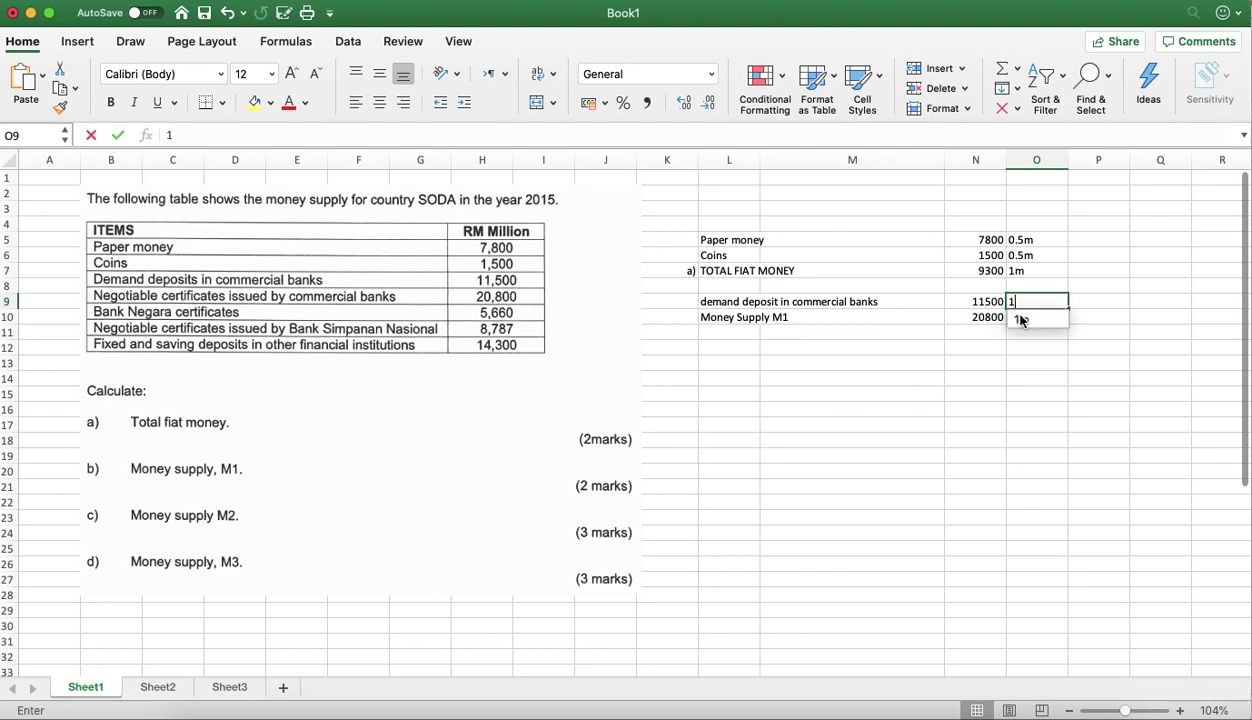
key("Return")
key("Up")
key("Up")
key("Down")
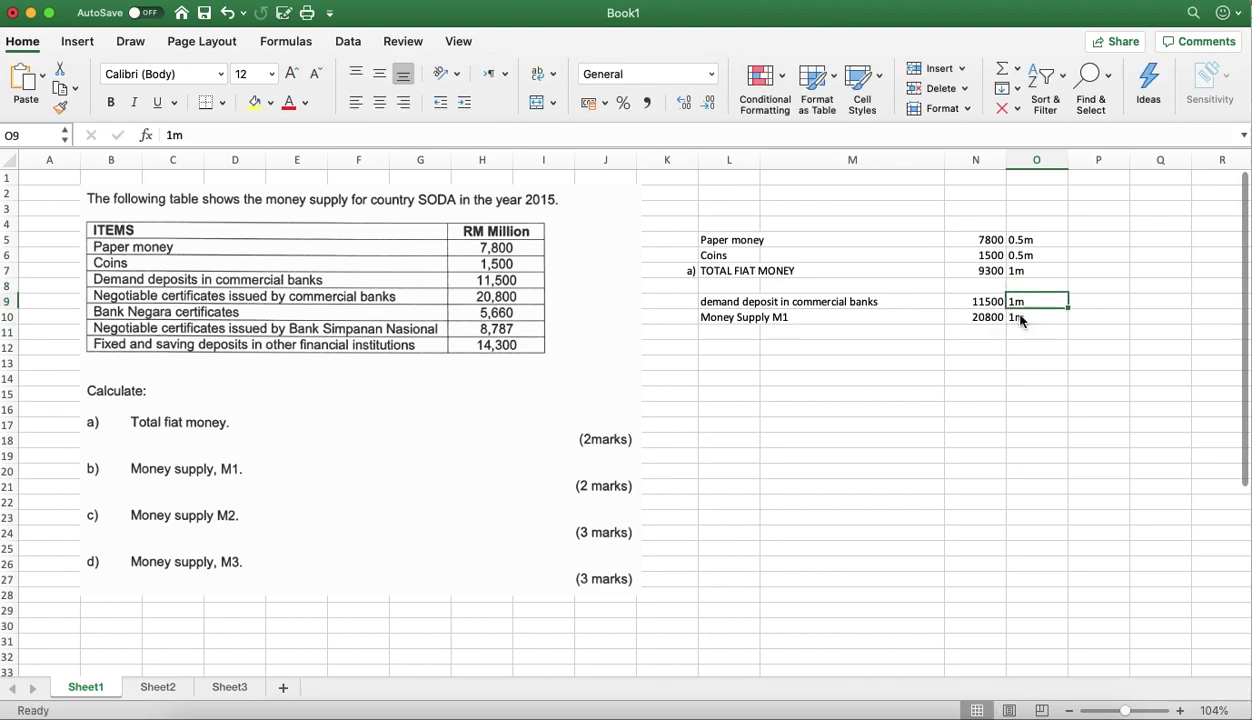
key("Up")
key("Down")
key("Up")
key("Up")
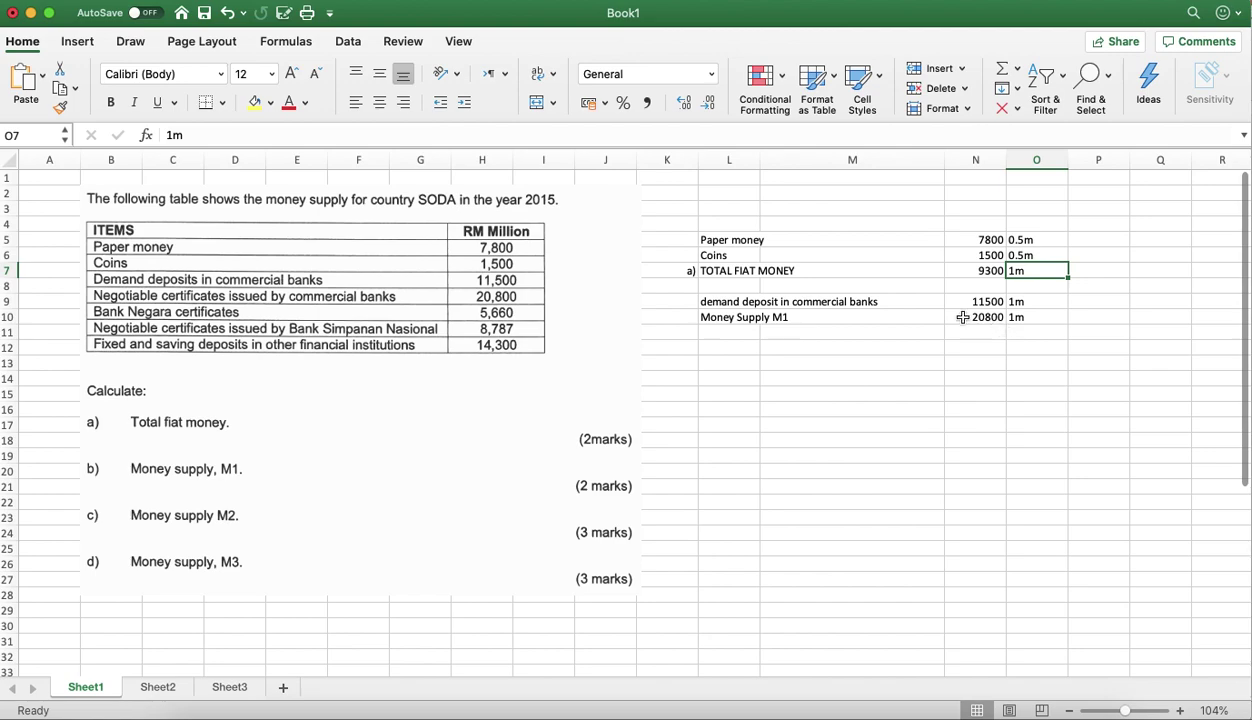
Copy the question label "a)" from K7 into K10 beside the Money Supply M1 row.
left_click(736, 350)
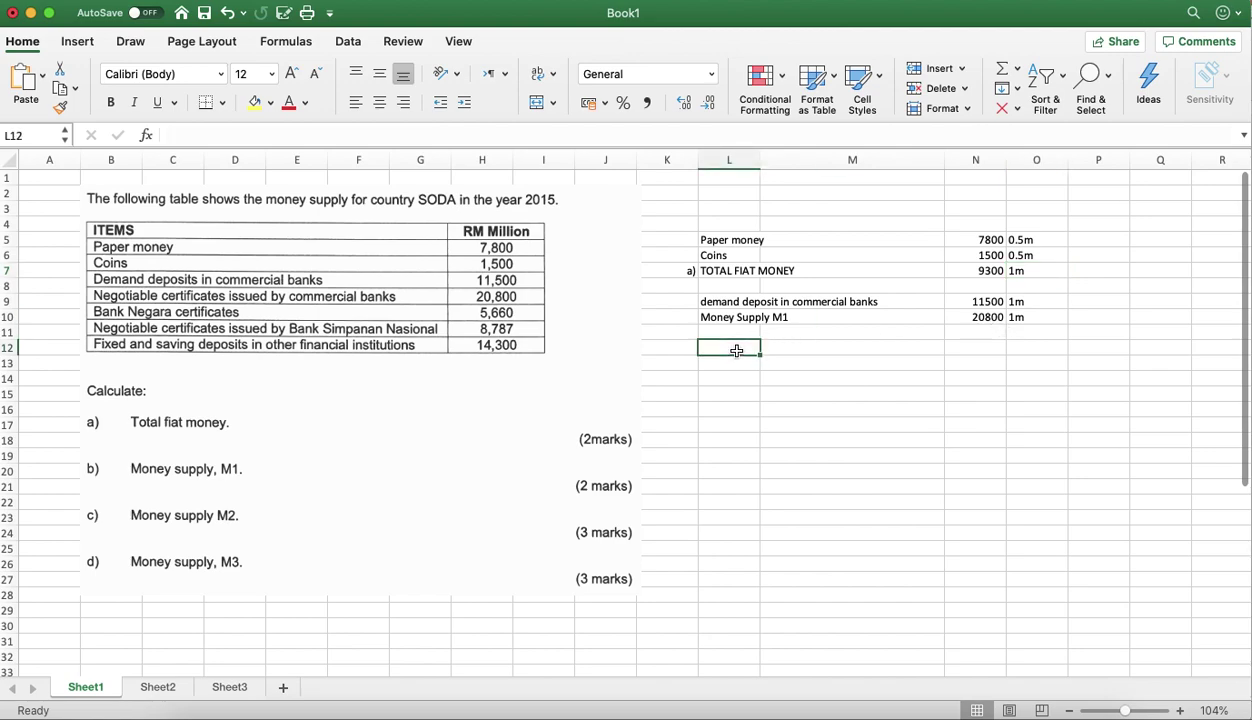
left_click(684, 316)
left_click(681, 271)
key("super+c")
key("Down")
key("Down")
key("Down")
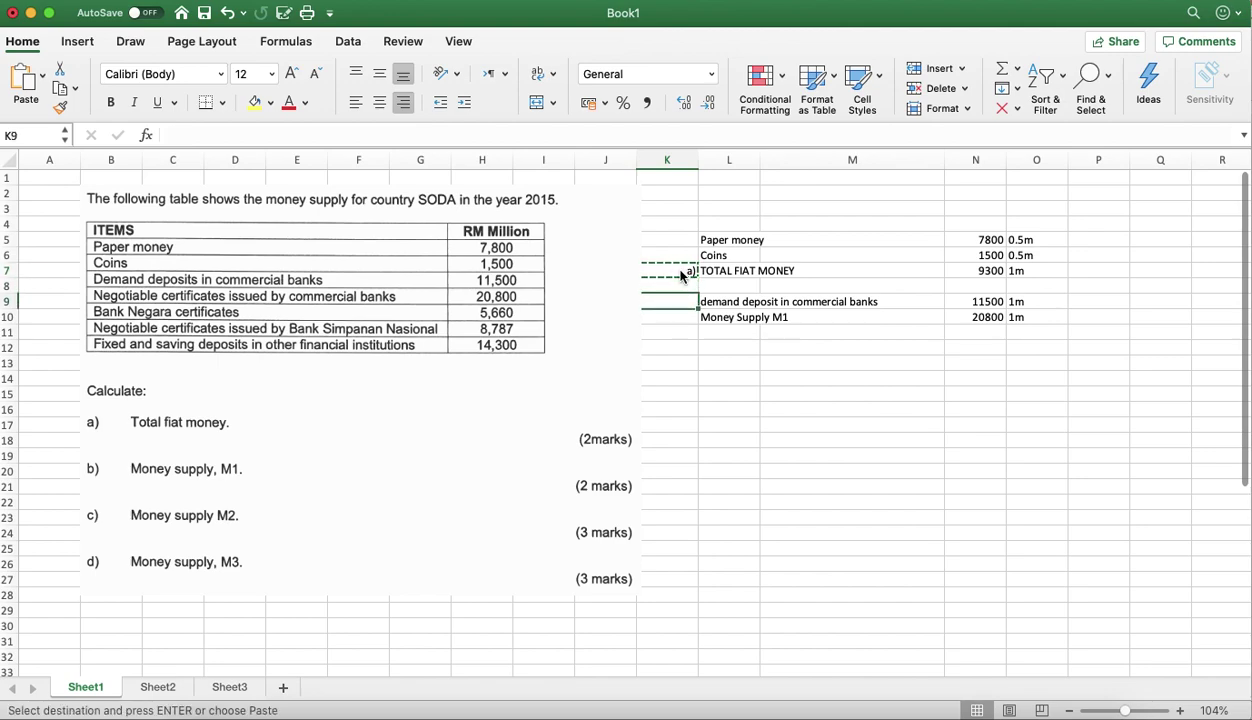
key("super+v")
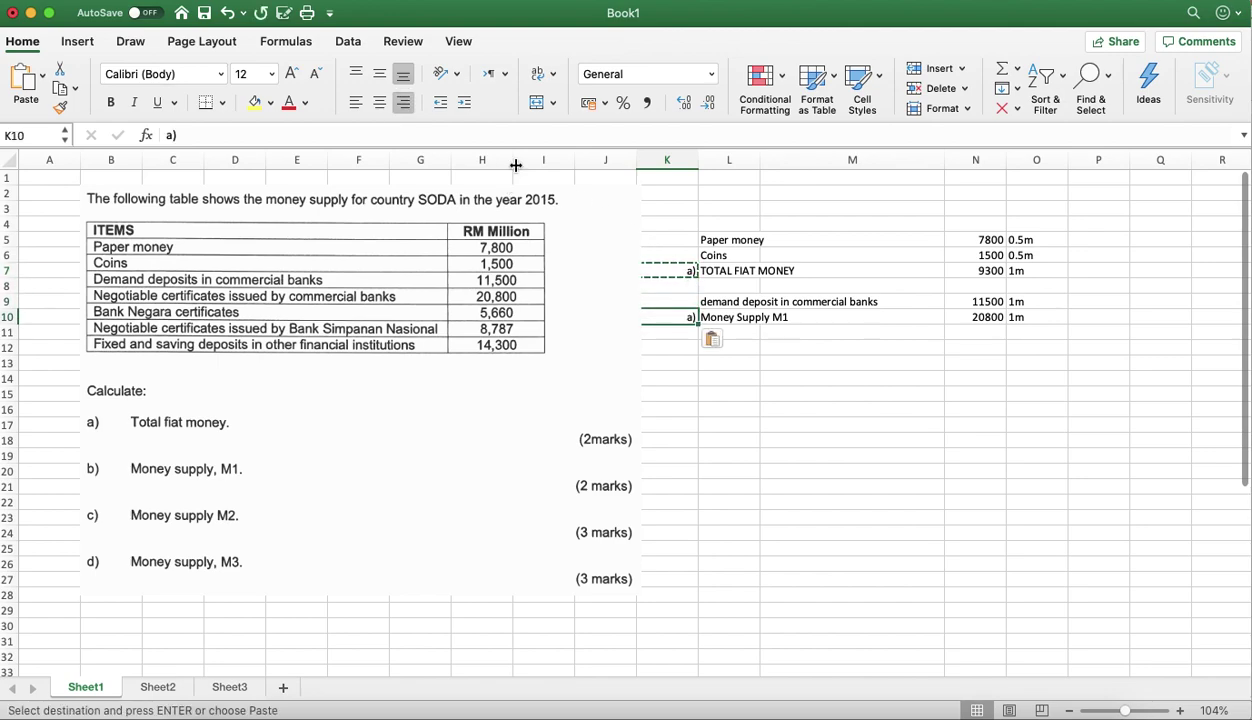
Change the question label in K10 to "b)".
left_click(520, 137)
key("Left")
key("BackSpace")
type("b")
key("Return")
Enter the item "NCD by commercial banks" in L12 with its amount 20800 in N12.
left_click(732, 343)
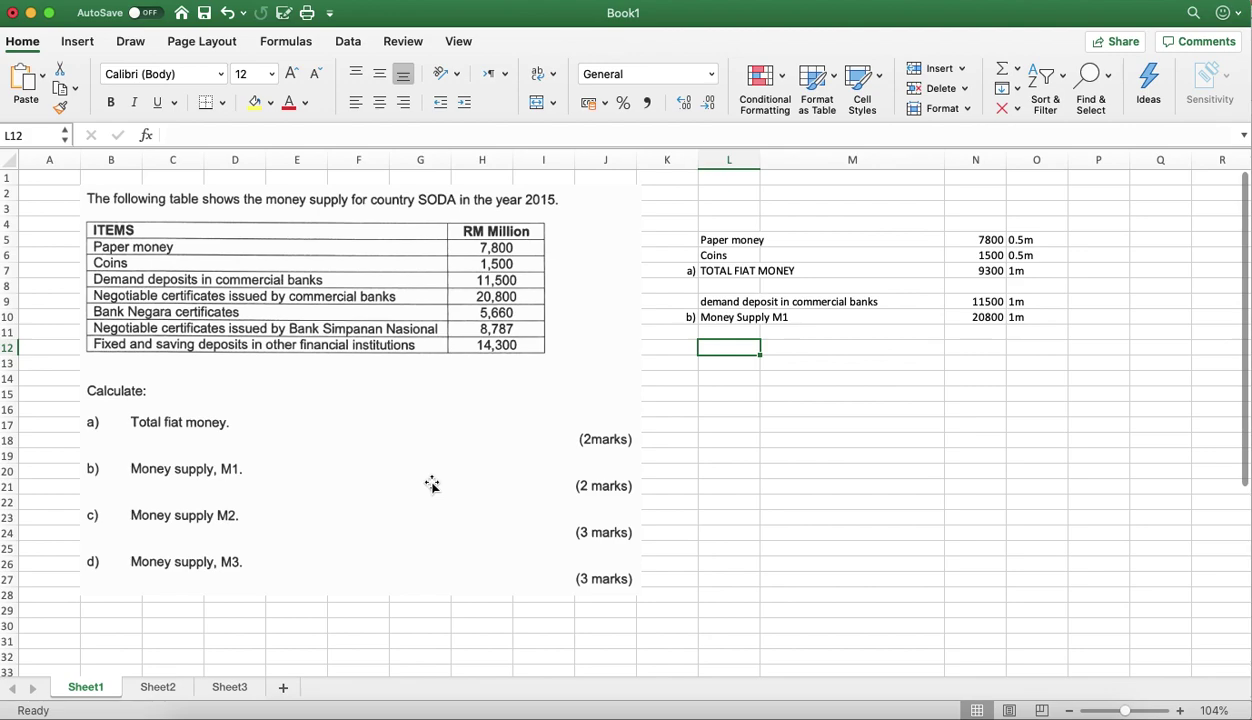
type("NCD")
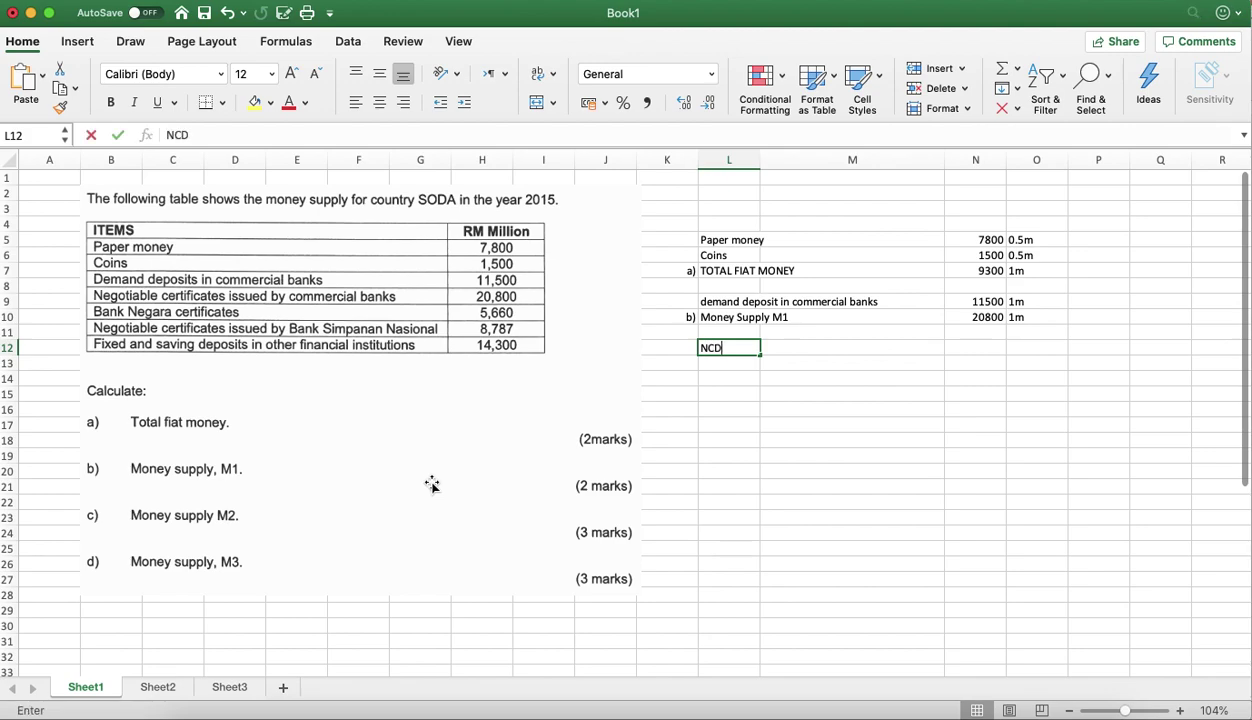
type(" by co")
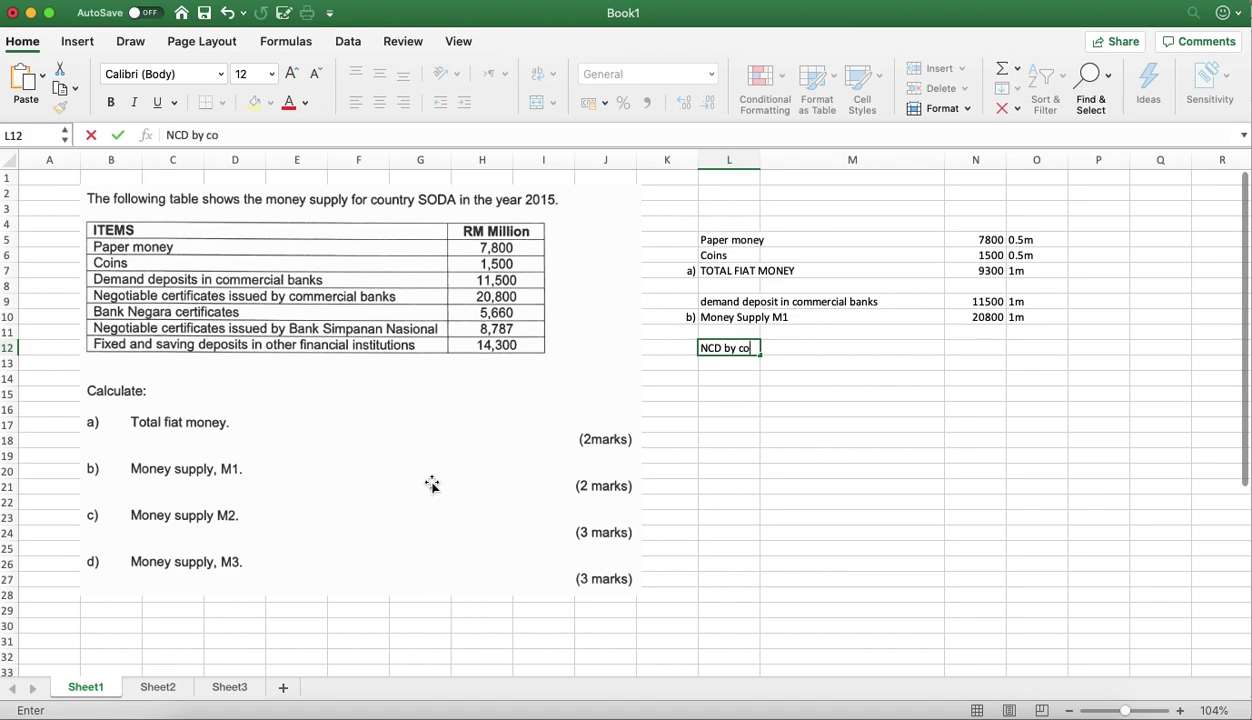
type("mmercial banks")
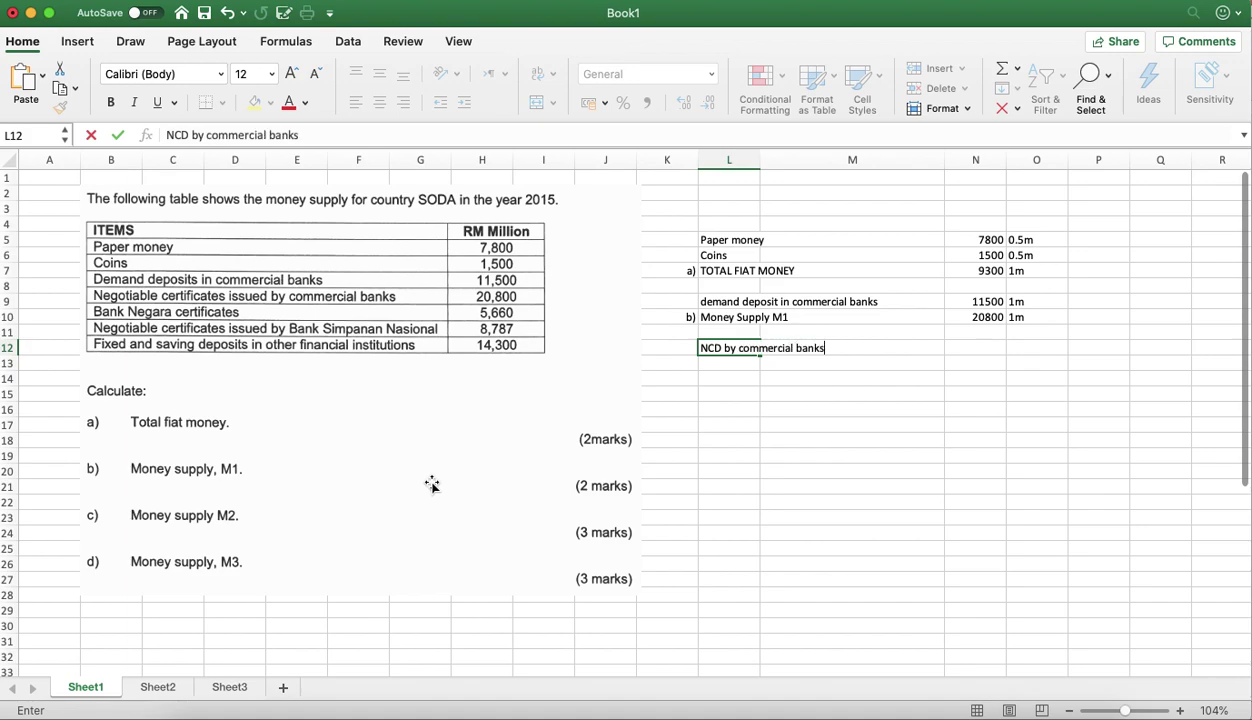
key("Tab")
key("Tab")
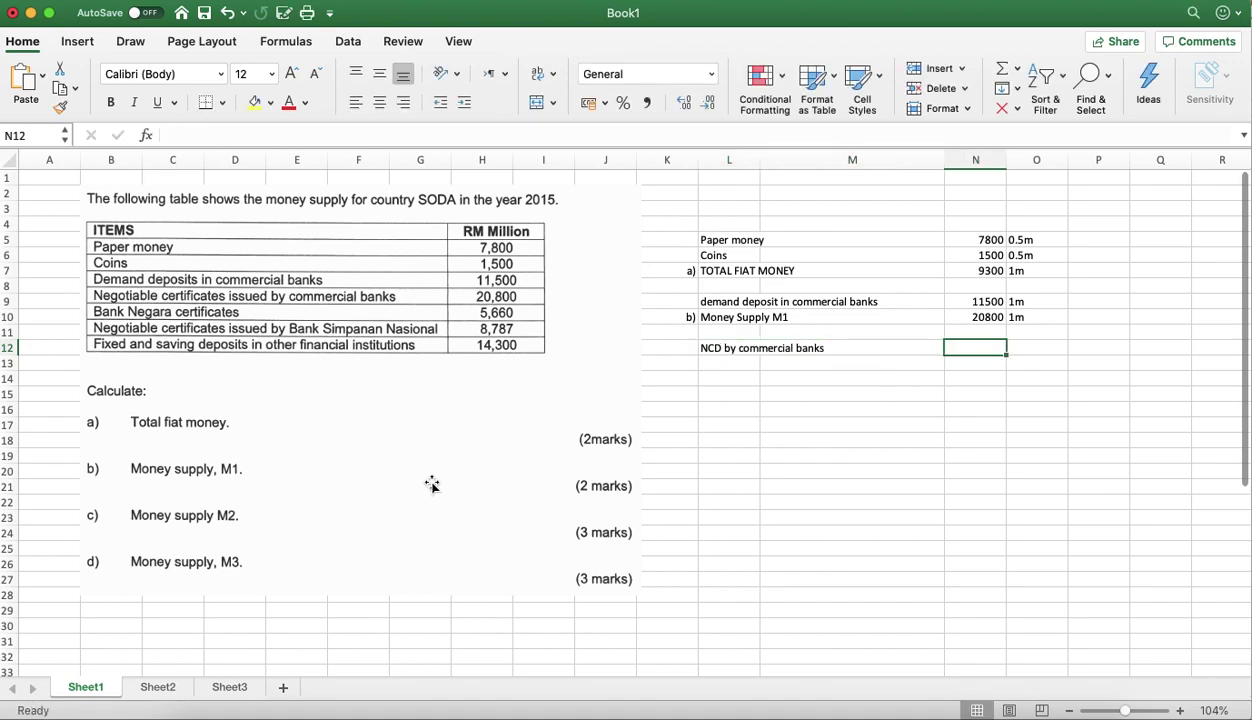
type("20800")
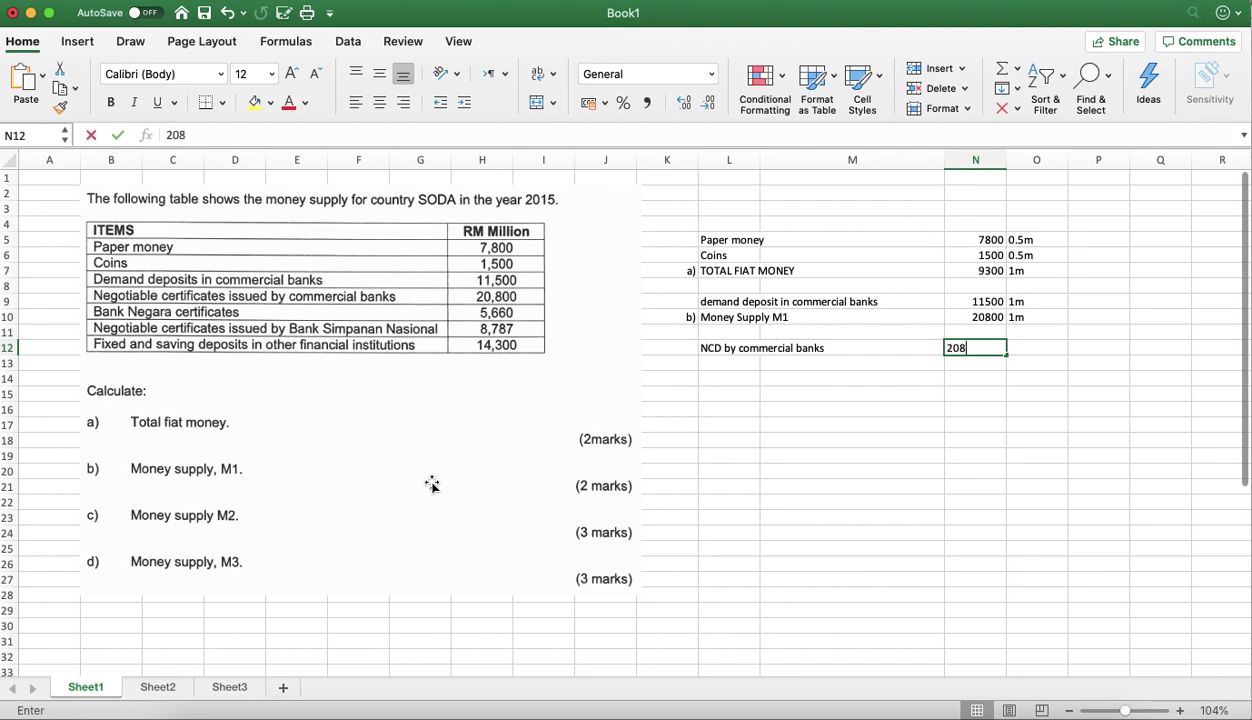
key("Return")
Enter the item "BNM certificates" in L13 with its amount 5660 in N13.
key("Left")
key("Left")
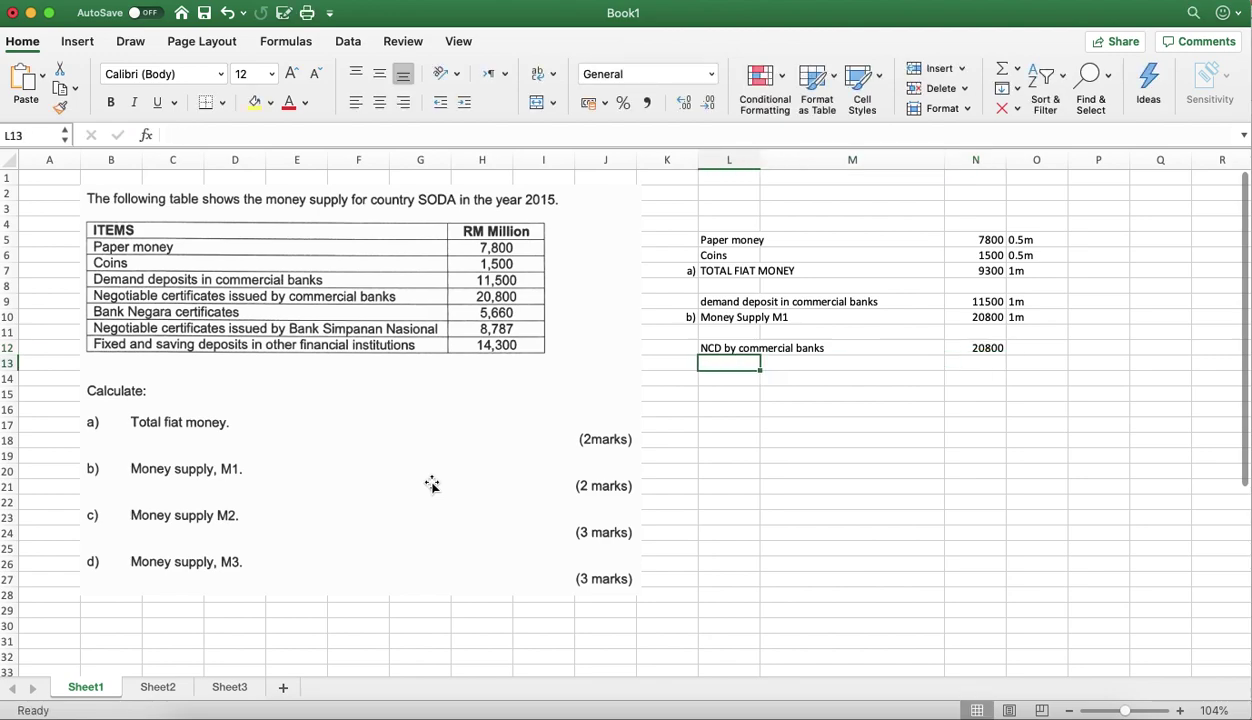
type("BNM")
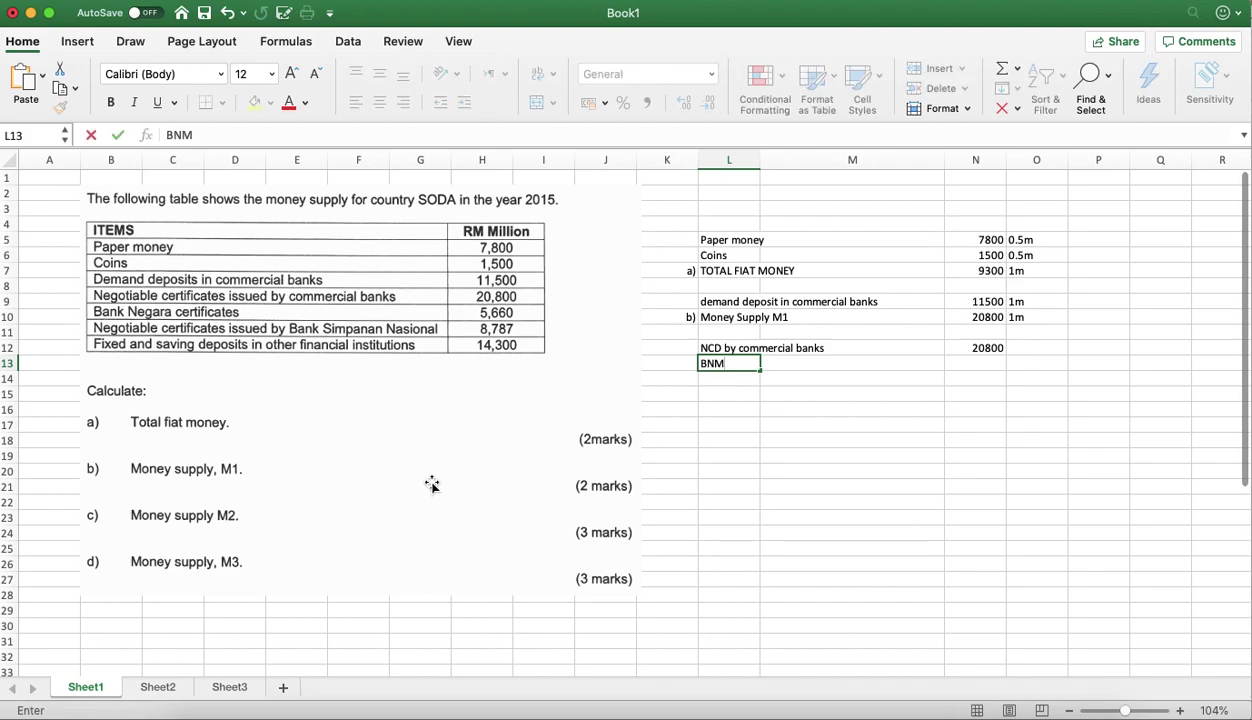
type(" certificates")
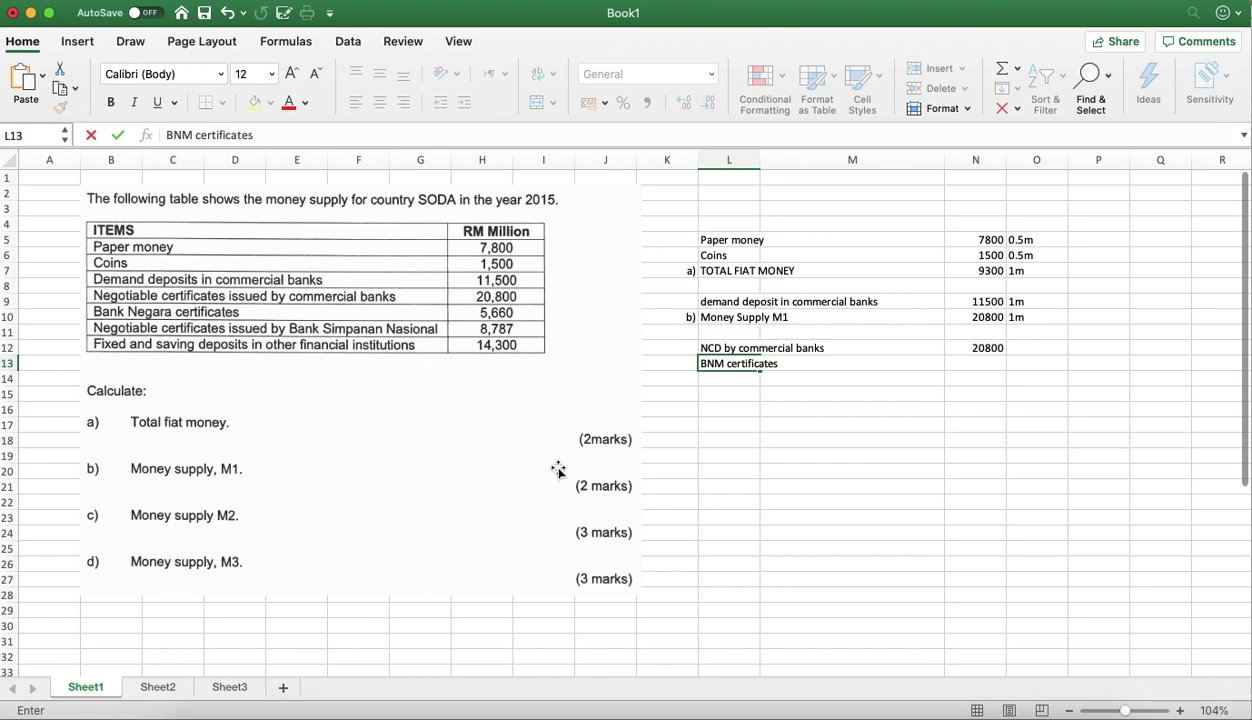
key("Tab")
key("Tab")
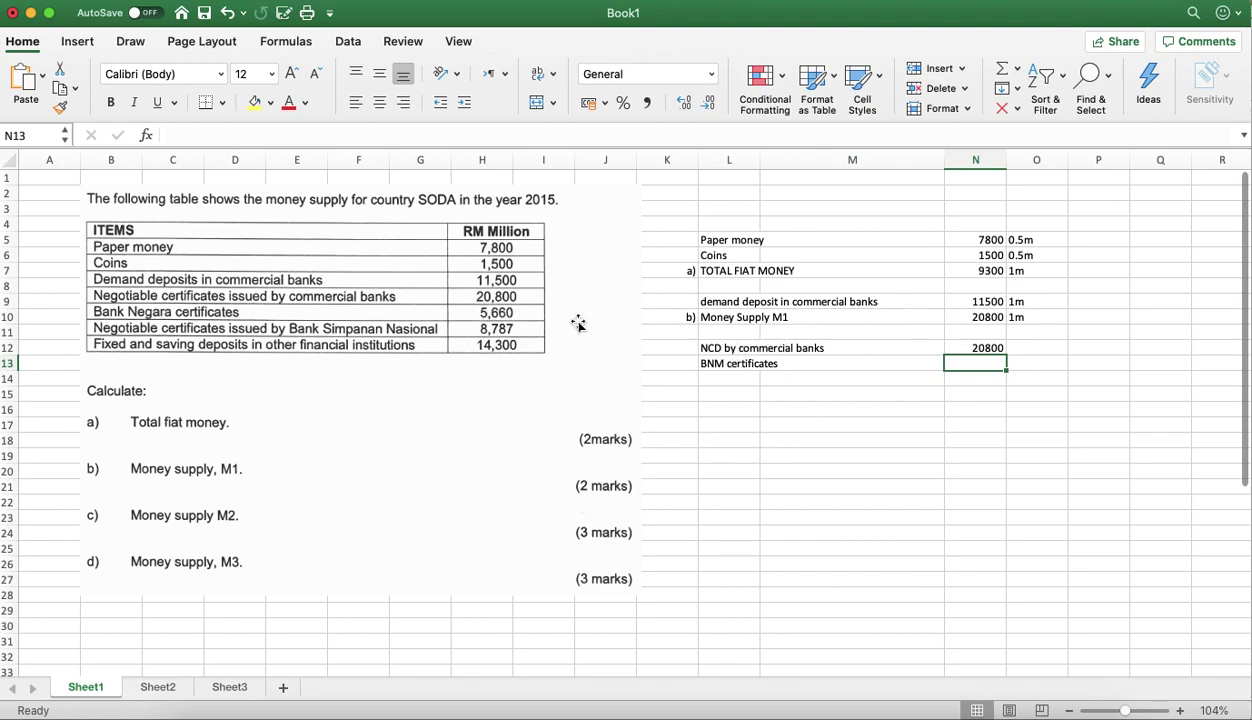
type("5660")
key("Return")
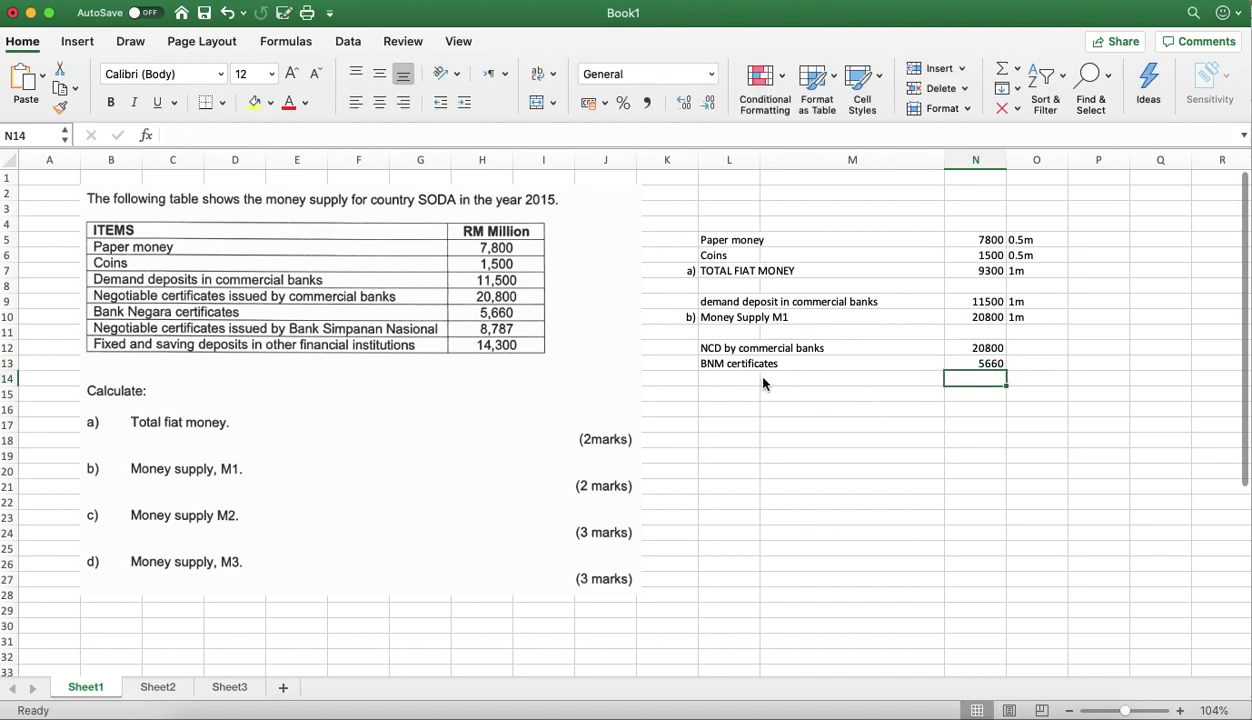
Calculate money supply M2 in N14 with =sum(N10,N12,N13), adding M1, the NCD and the BNM certificates.
type("=su")
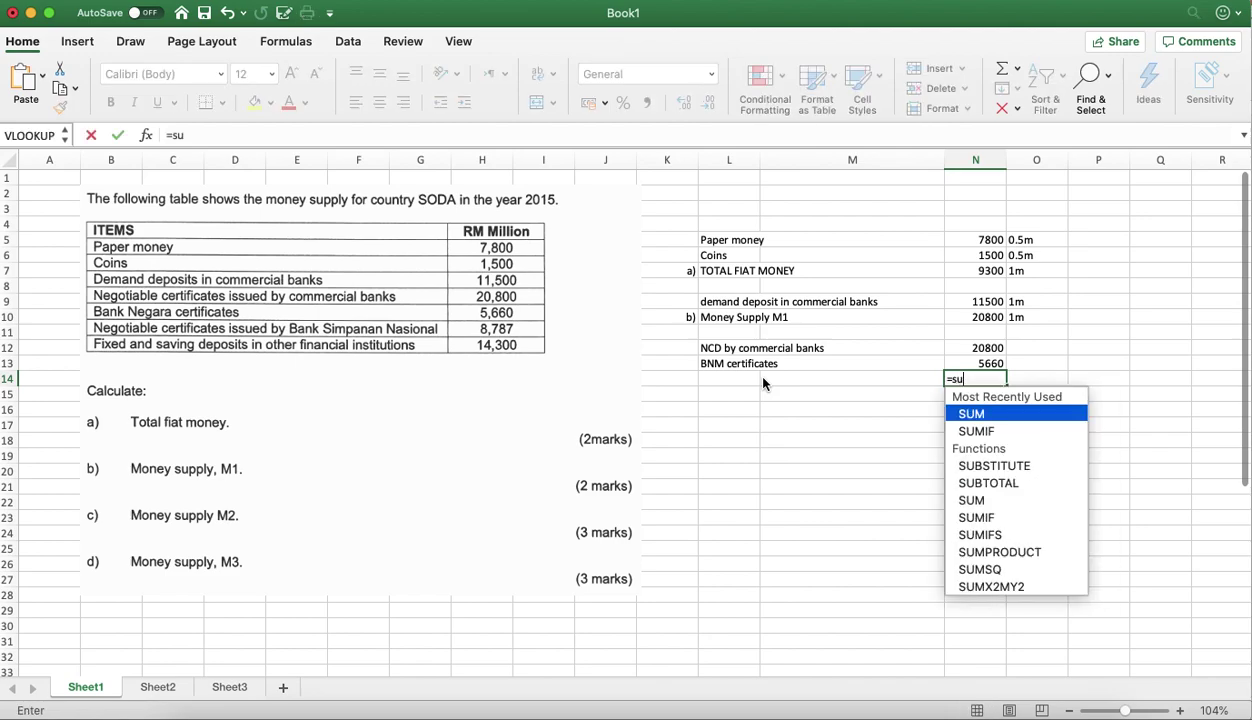
type("m(")
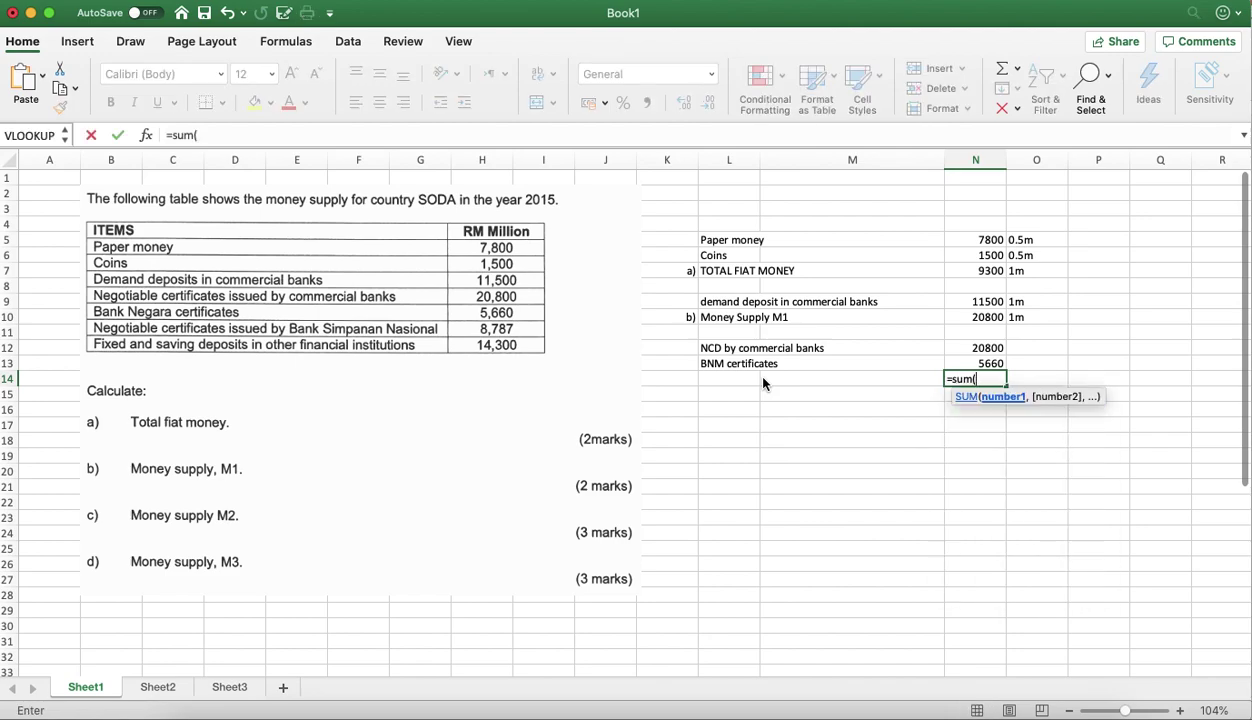
left_click(982, 317)
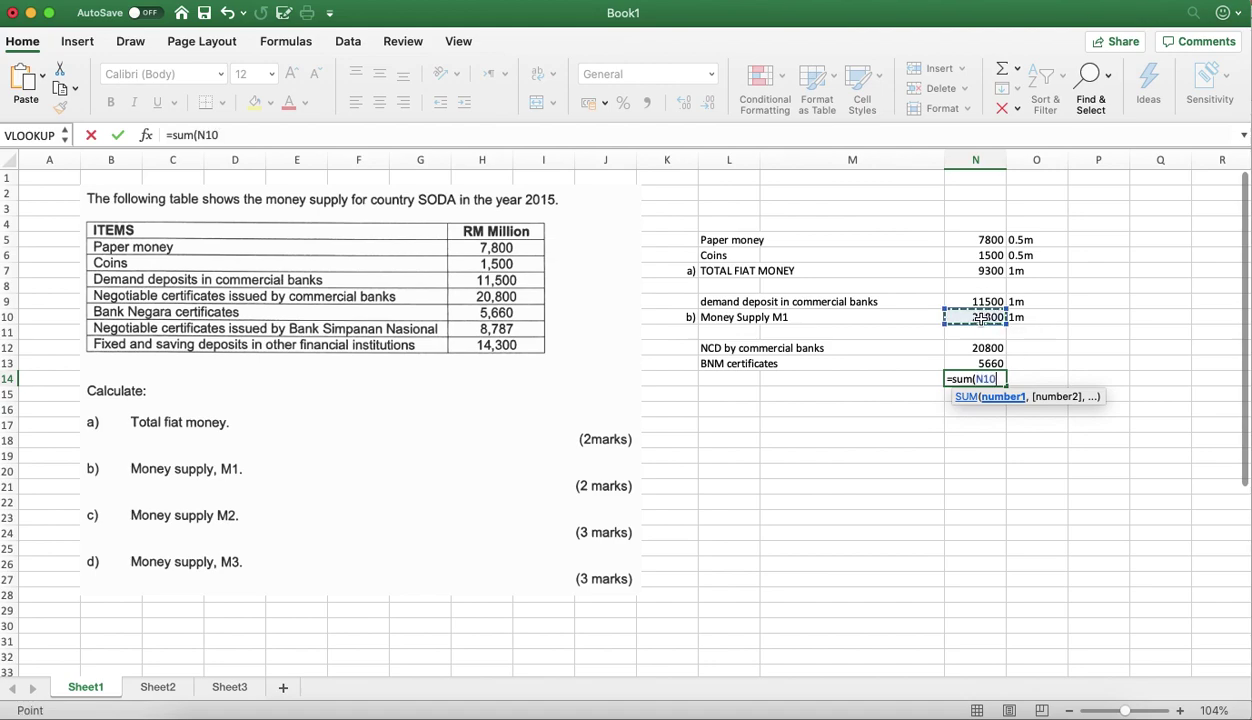
type(",")
left_click(973, 348)
type(",")
left_click(975, 363)
type(")")
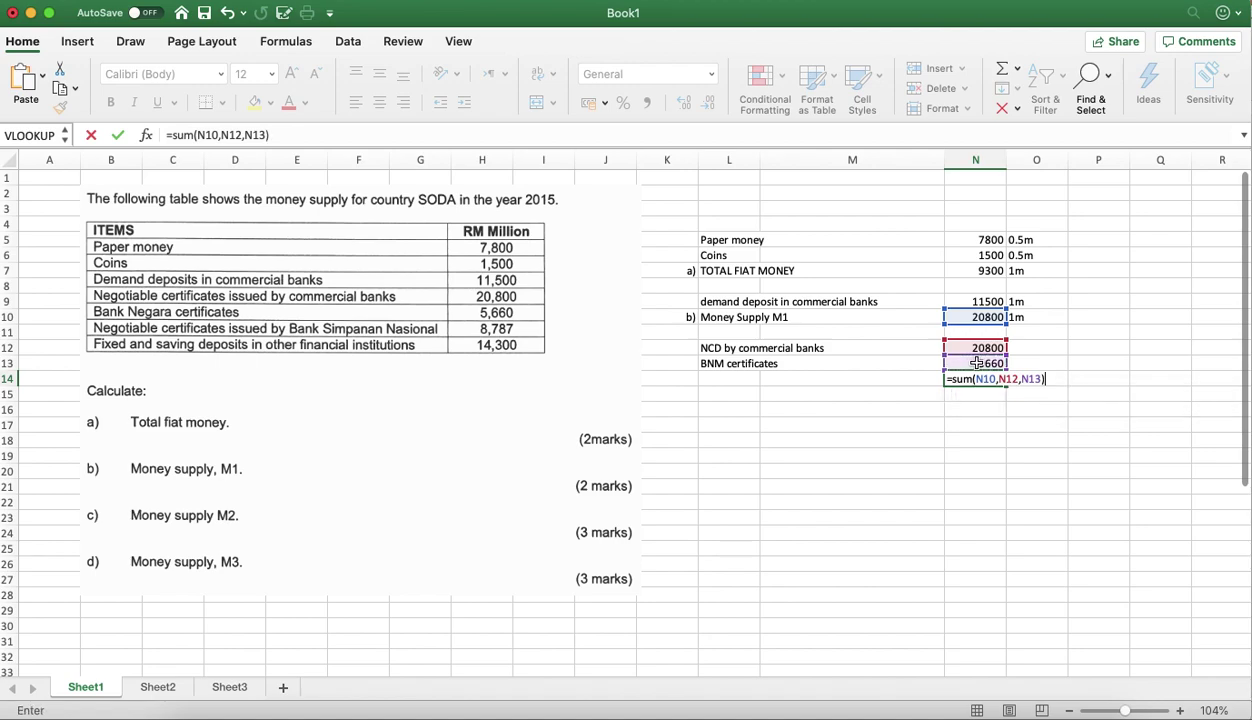
key("Return")
left_click(977, 378)
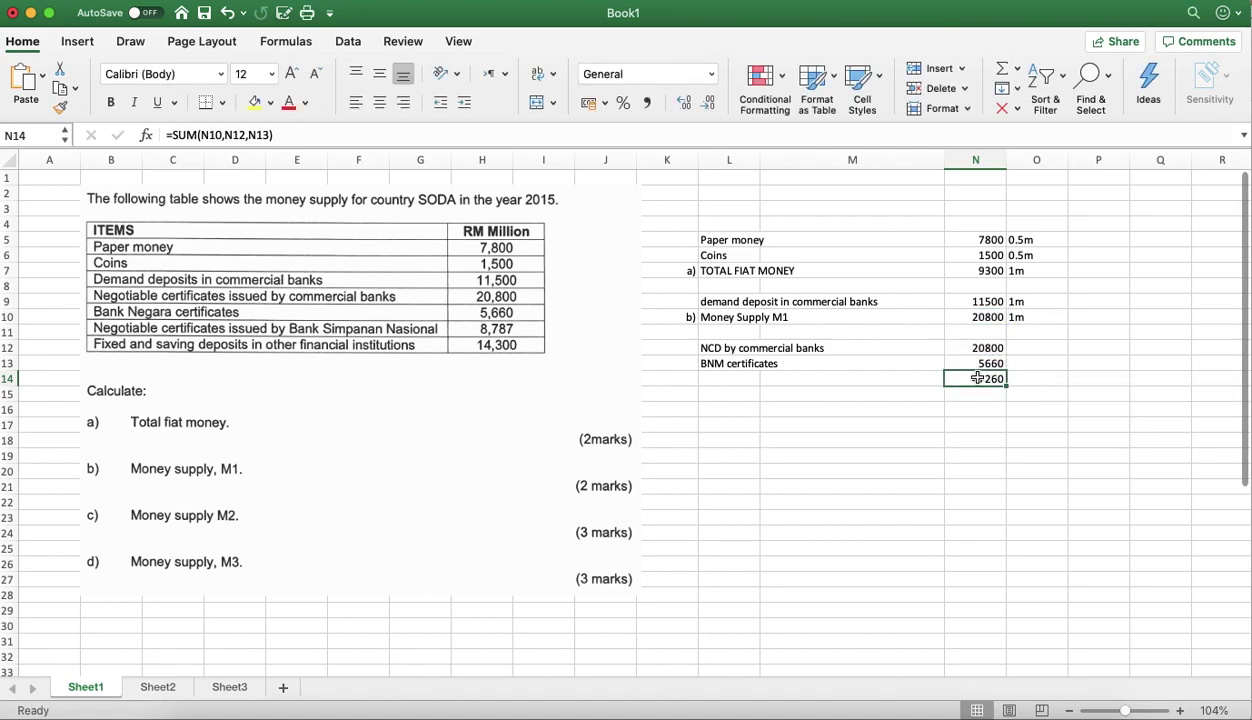
Enter the mark "1m" in O14, O13 and O12 beside the M2 total, BNM certificates and NCD amounts.
left_click(1027, 380)
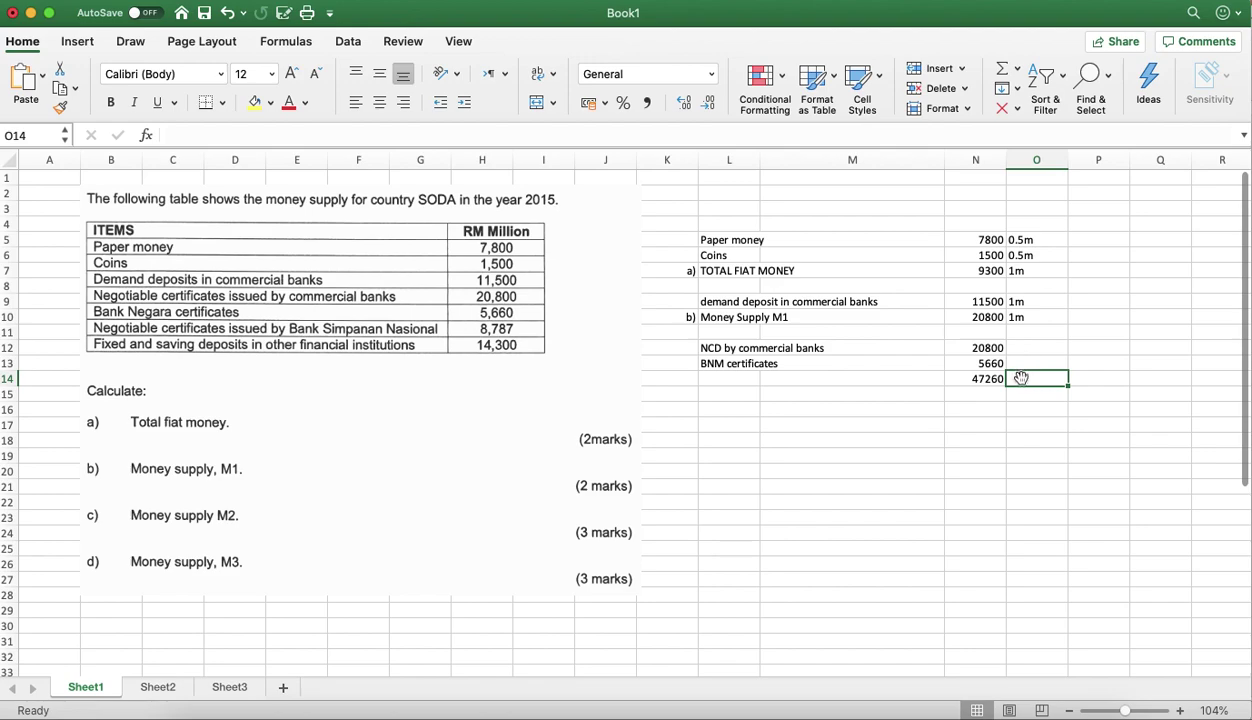
type("1m")
key("Up")
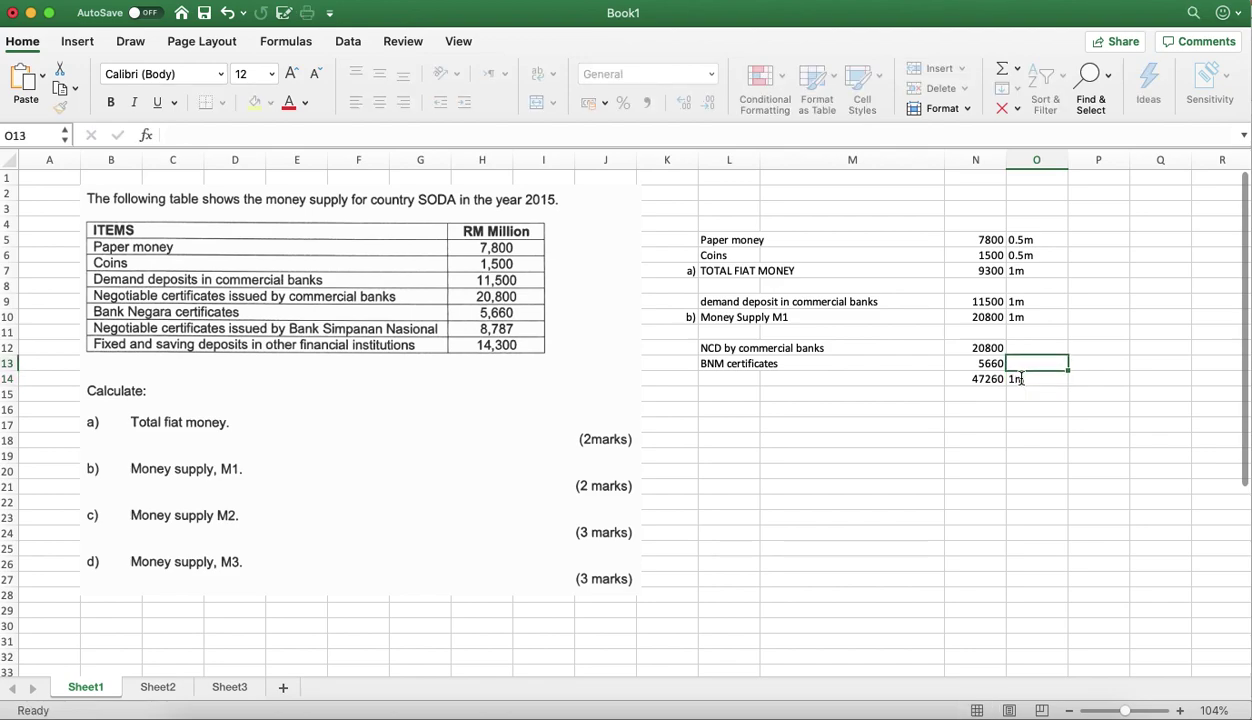
type("1m")
key("Up")
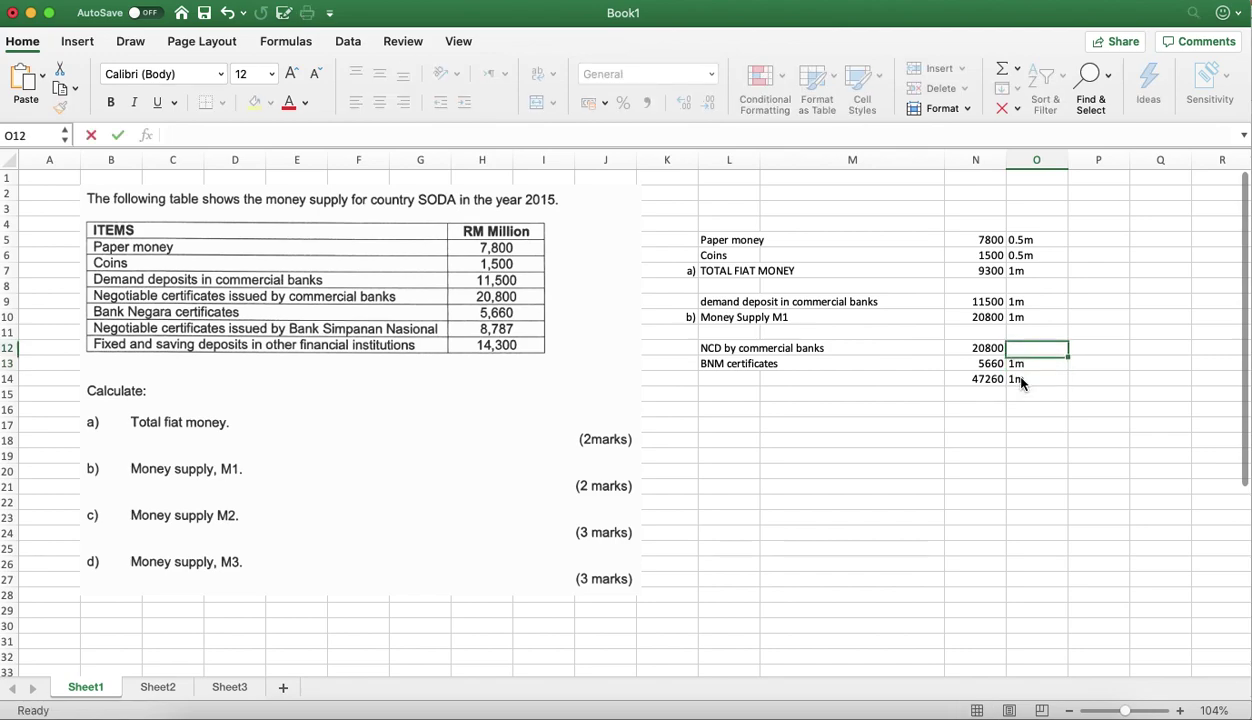
type("1m")
key("Up")
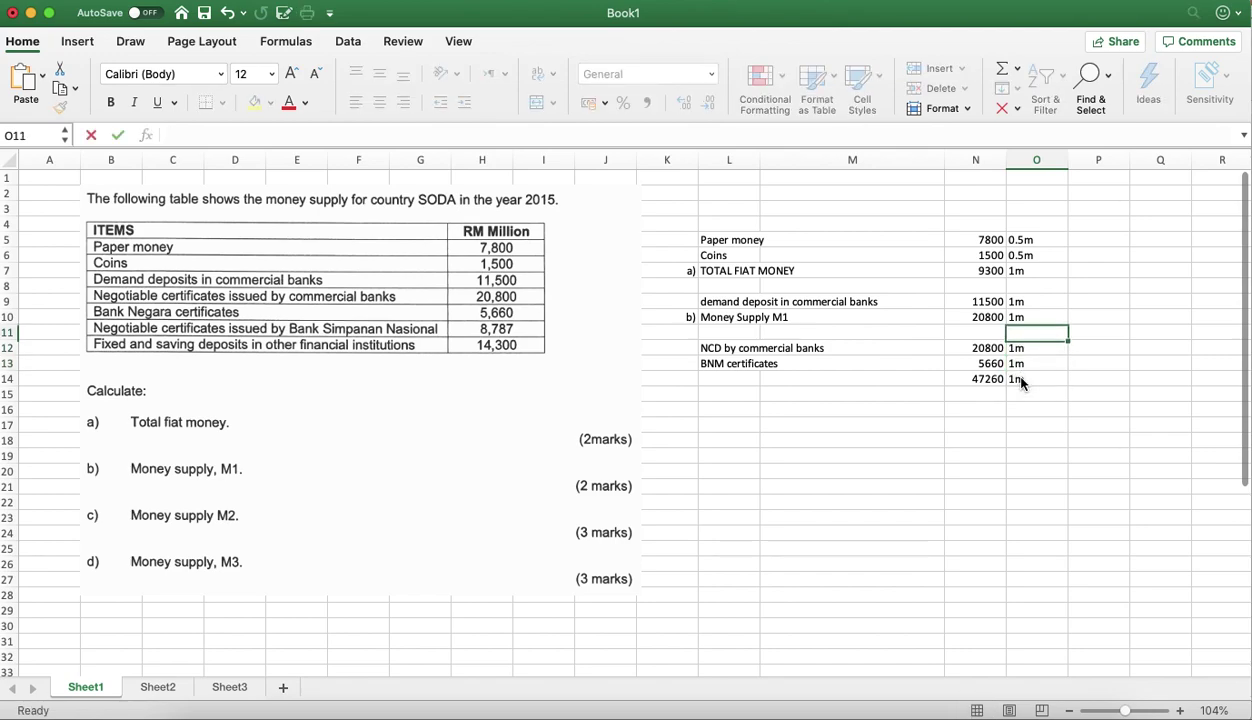
Enter the result label "Money Supply M2" in L14 below the BNM certificates row.
left_click(745, 378)
type("Money Suppm")
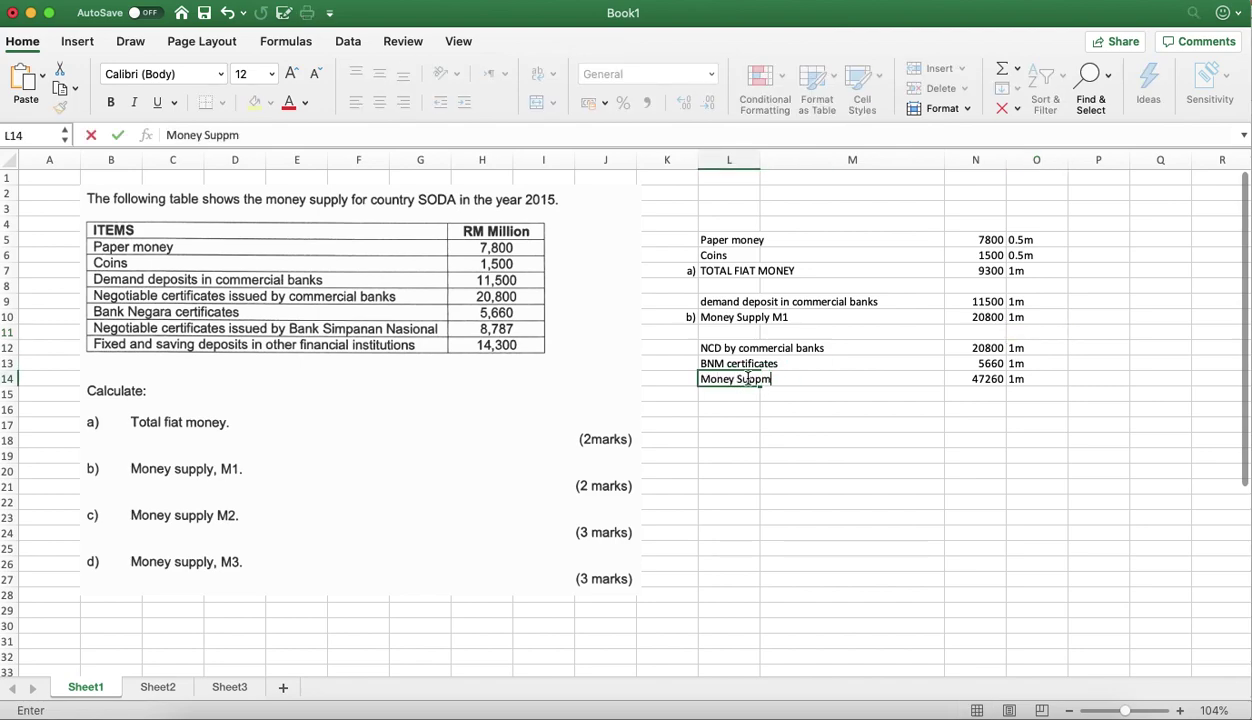
key("BackSpace")
type("ly M2")
key("Return")
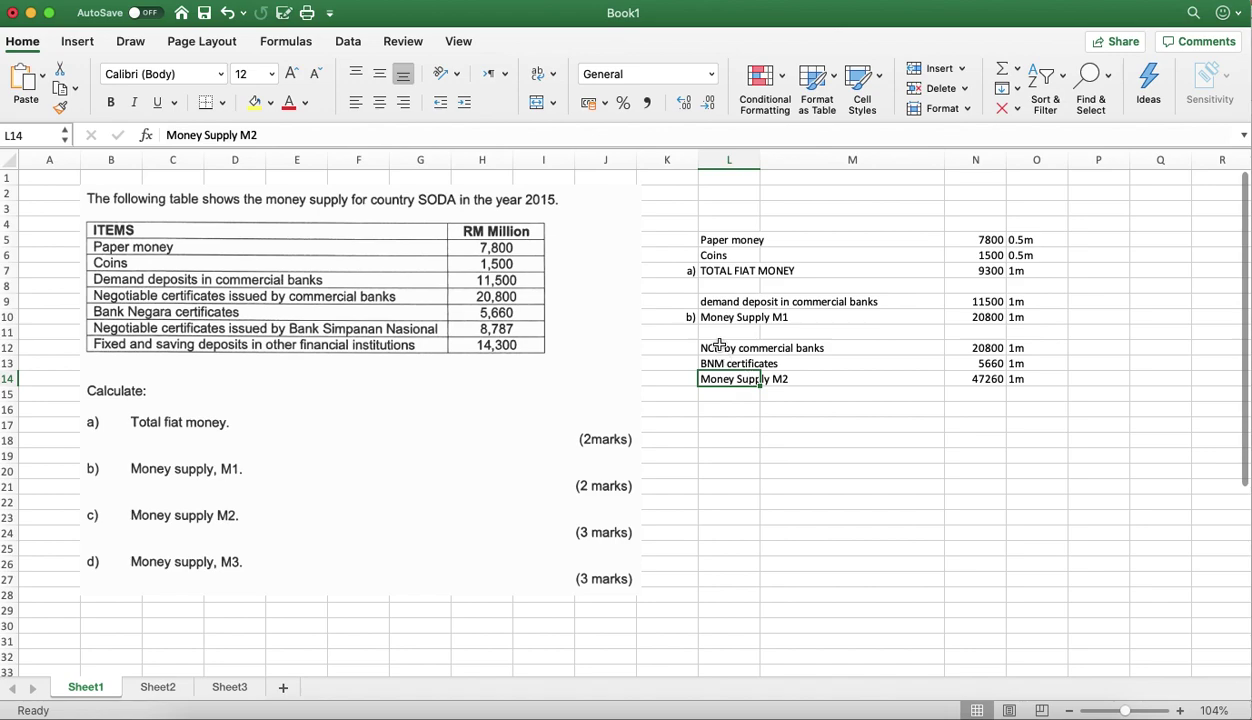
Copy the question label from K10 to K14 and change it to "c)" for the Money Supply M2 row.
left_click(686, 317)
key("super+c")
left_click(675, 380)
key("super+v")
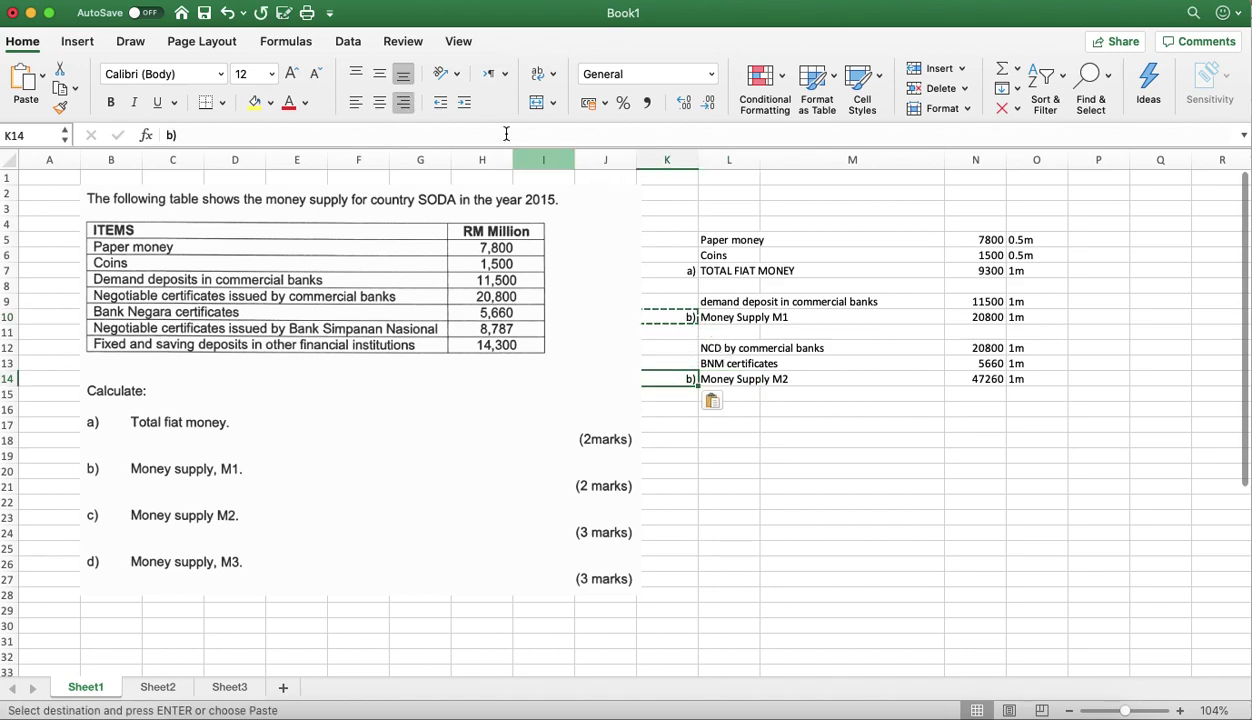
left_click(171, 136)
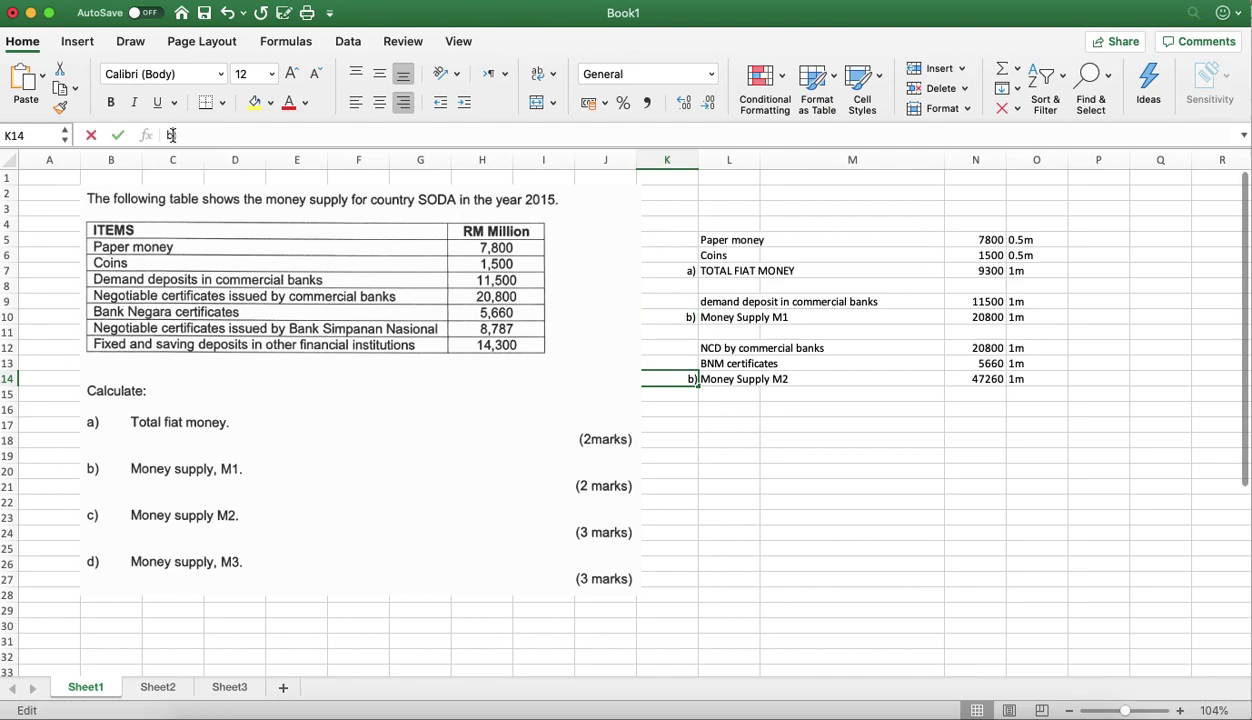
key("BackSpace")
type("c")
key("Return")
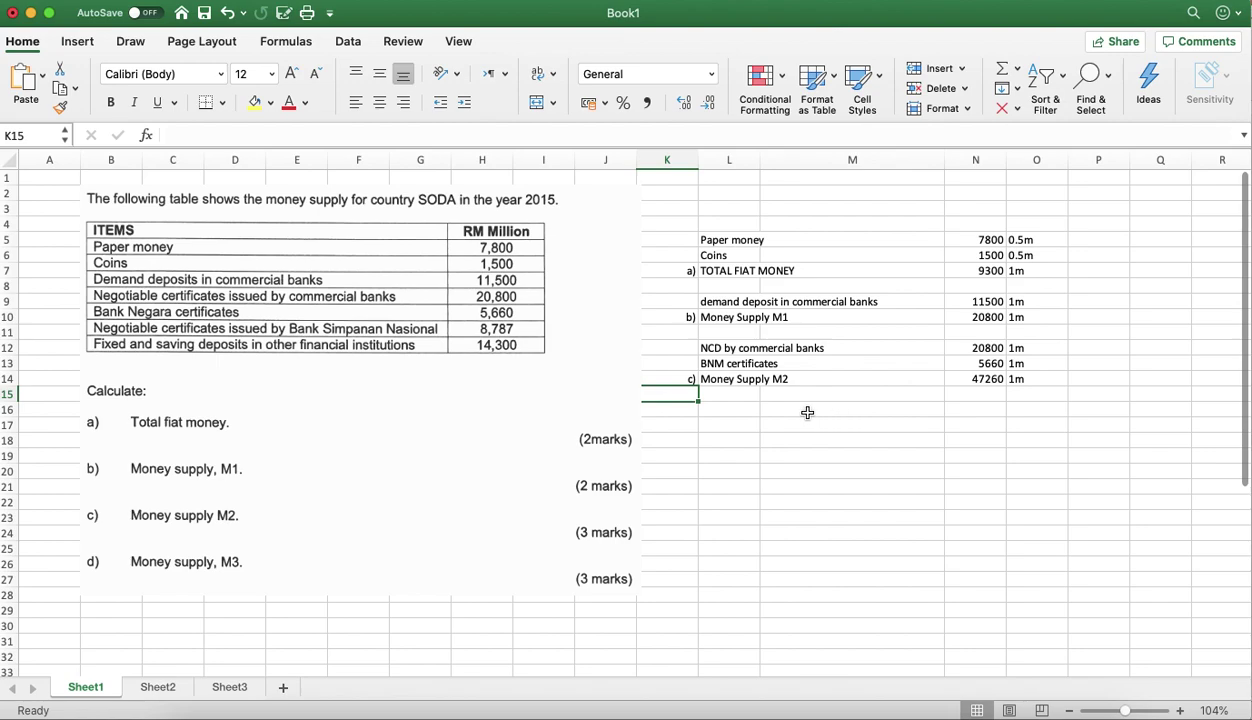
Enter the items "NCD by BSN" in L16 and "Fixed deposit in other financial institution" in L17.
left_click(737, 412)
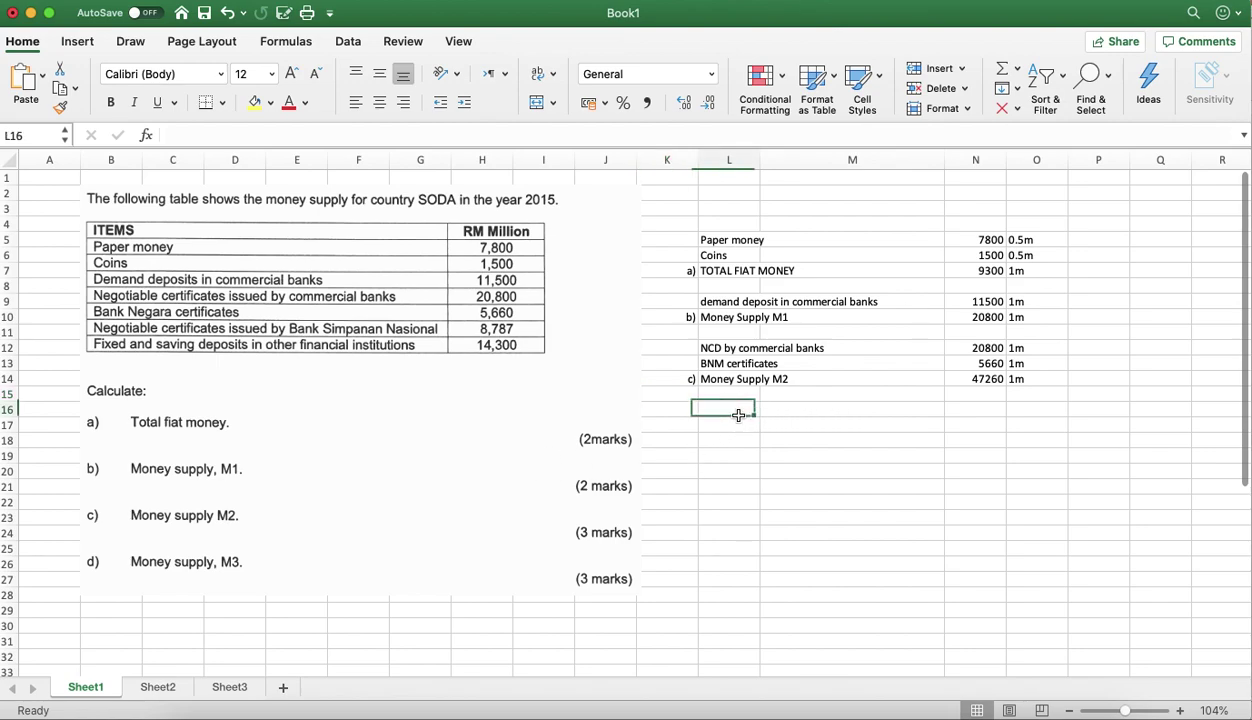
type("NCD by")
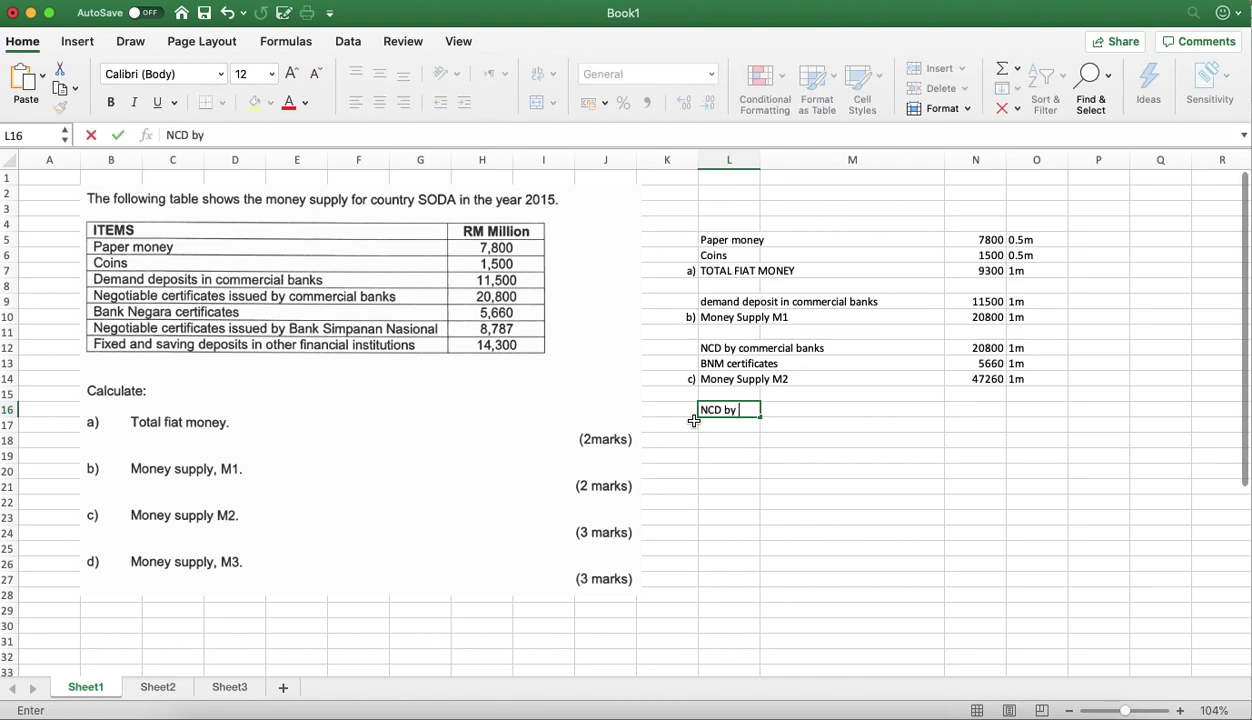
type(" BSN")
key("Return")
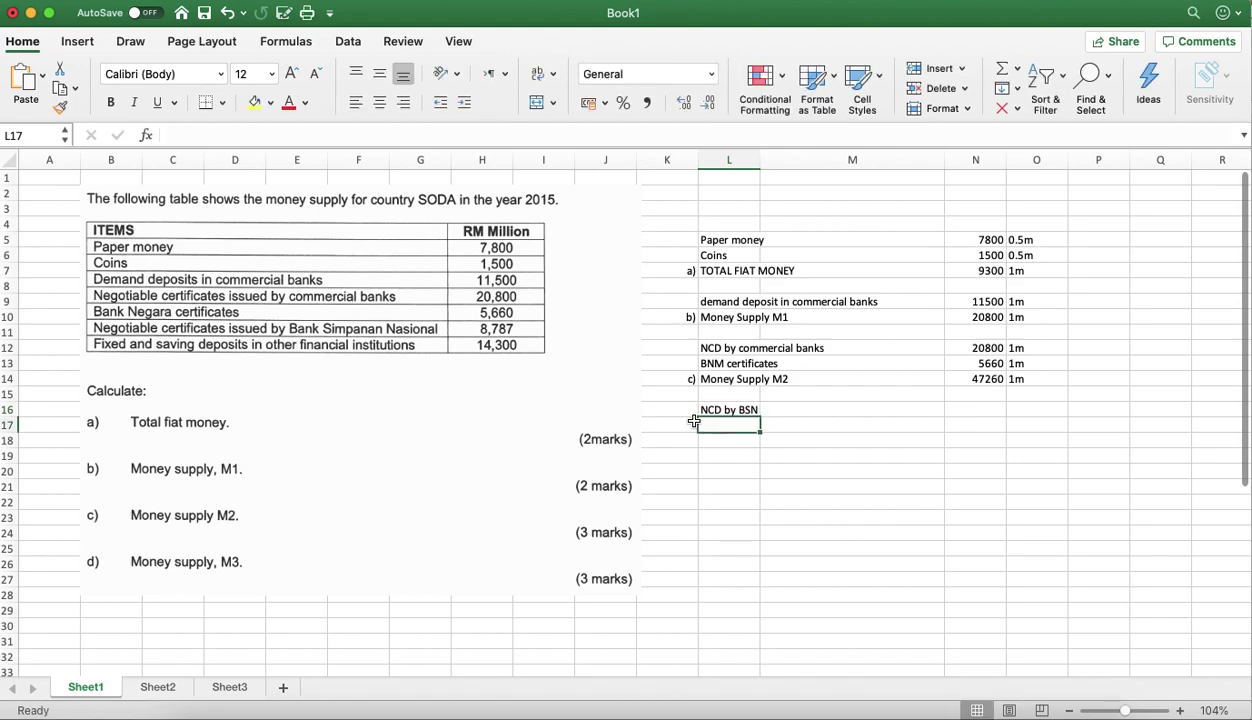
type("Fixed ")
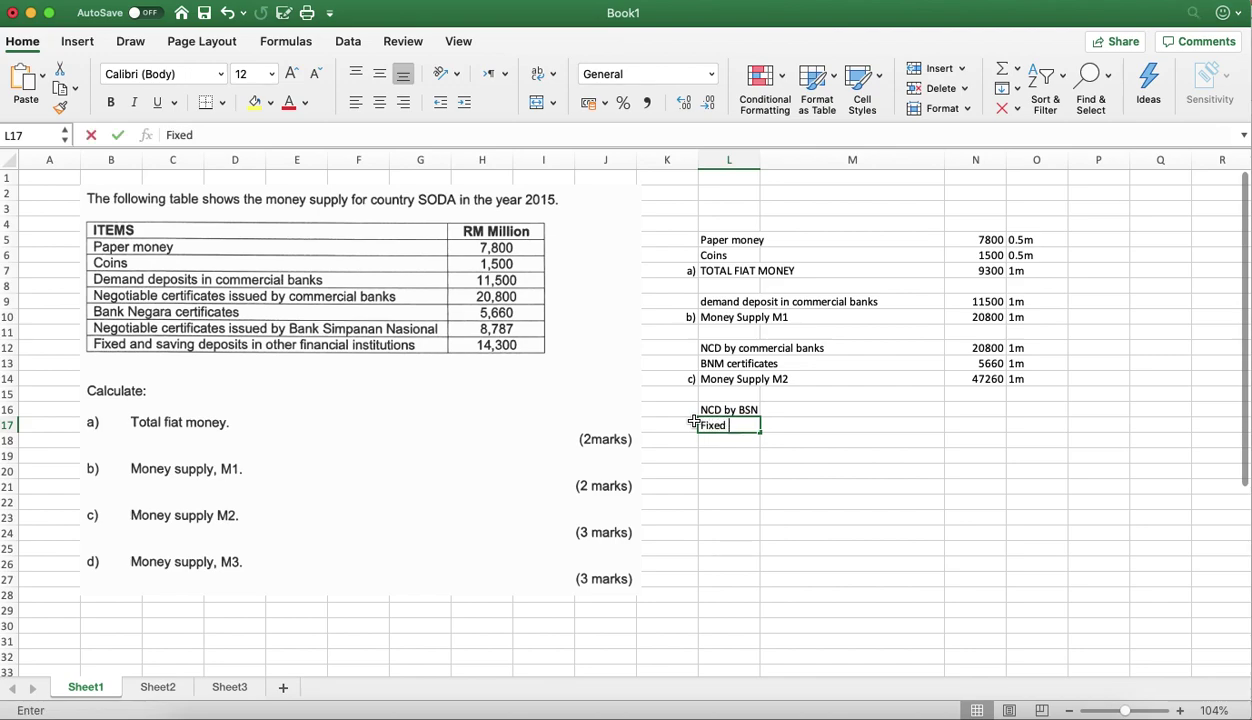
type("deposit")
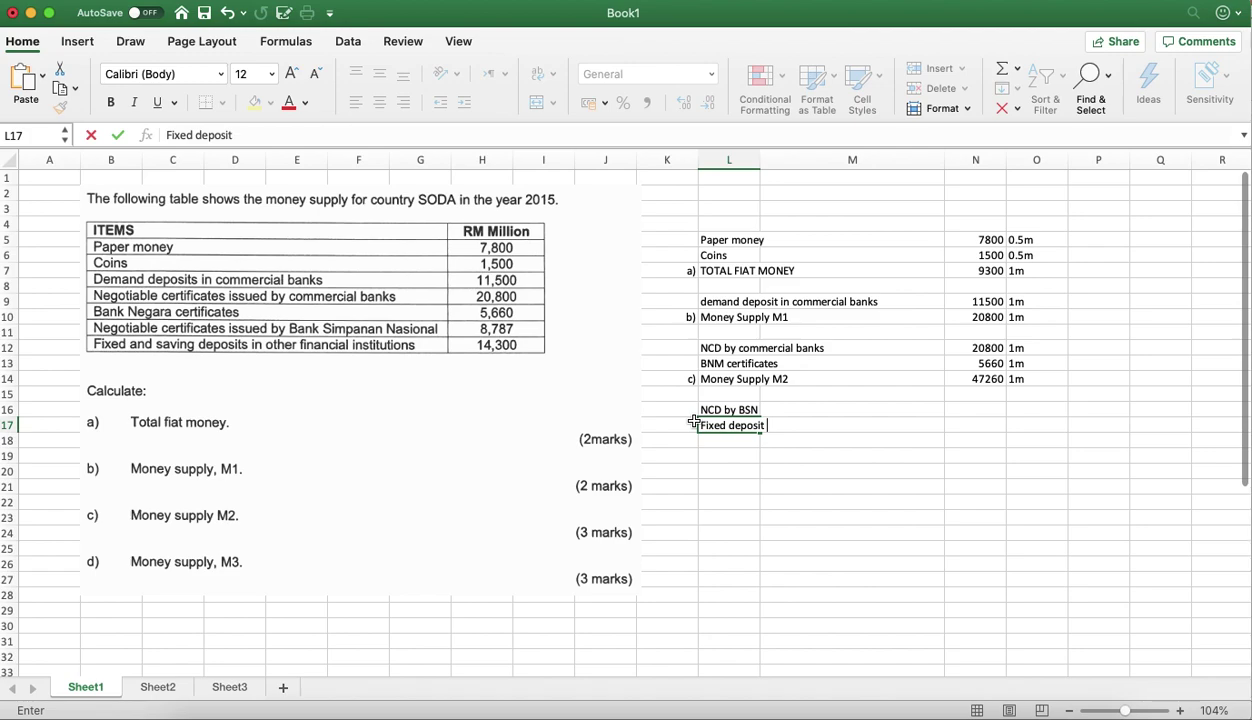
type(" in other financial")
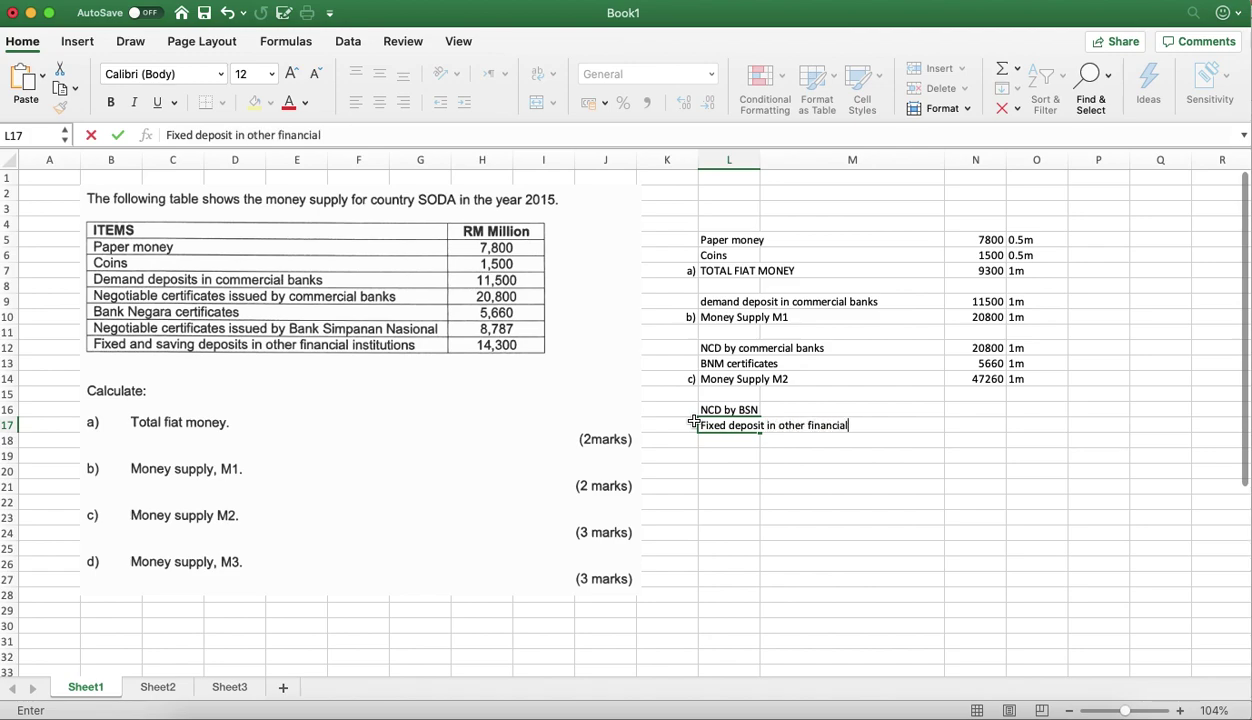
type(" institution")
Enter the amounts 8787 in N16 for the BSN certificates and 14300 in N17 for the fixed deposit.
key("Tab")
key("Up")
key("Right")
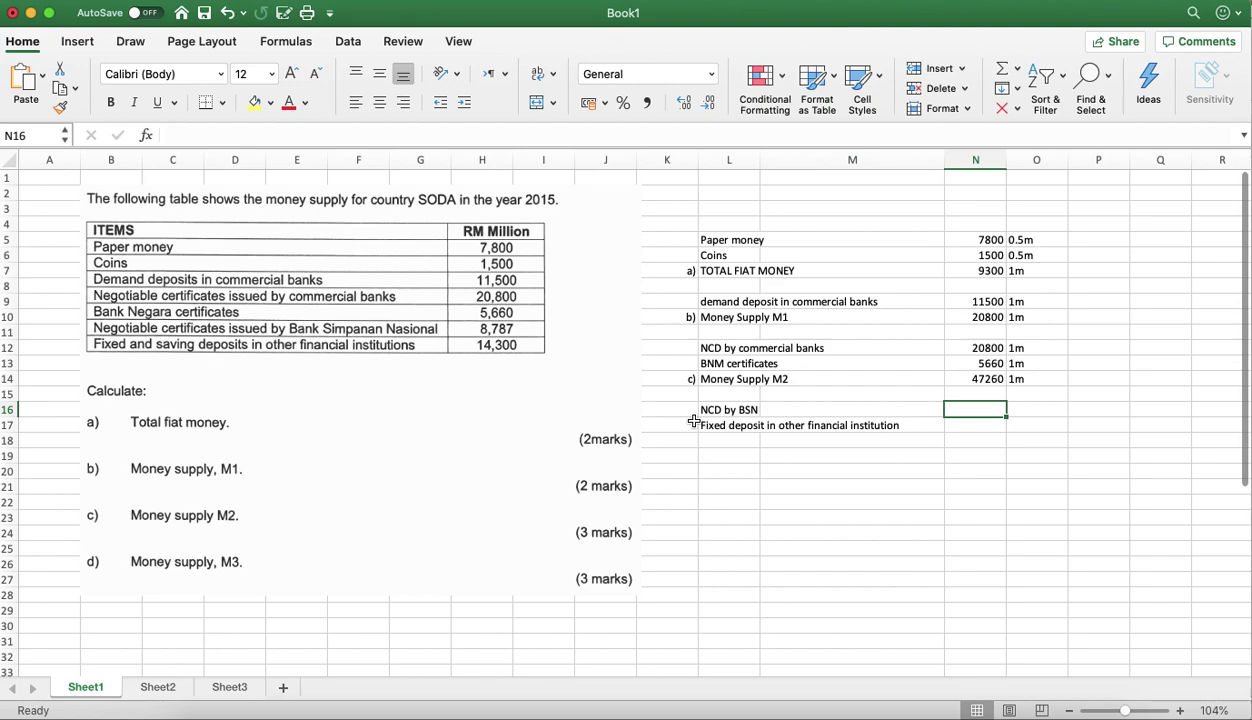
type("8787")
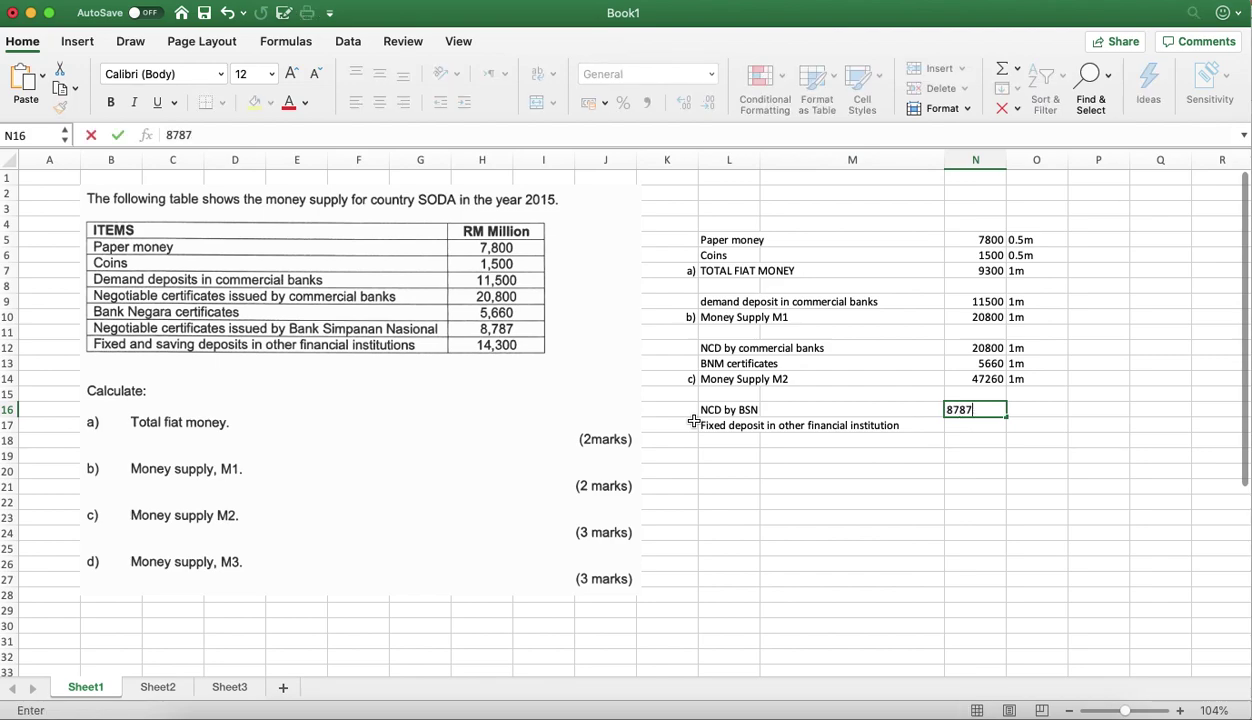
key("Return")
type("14300")
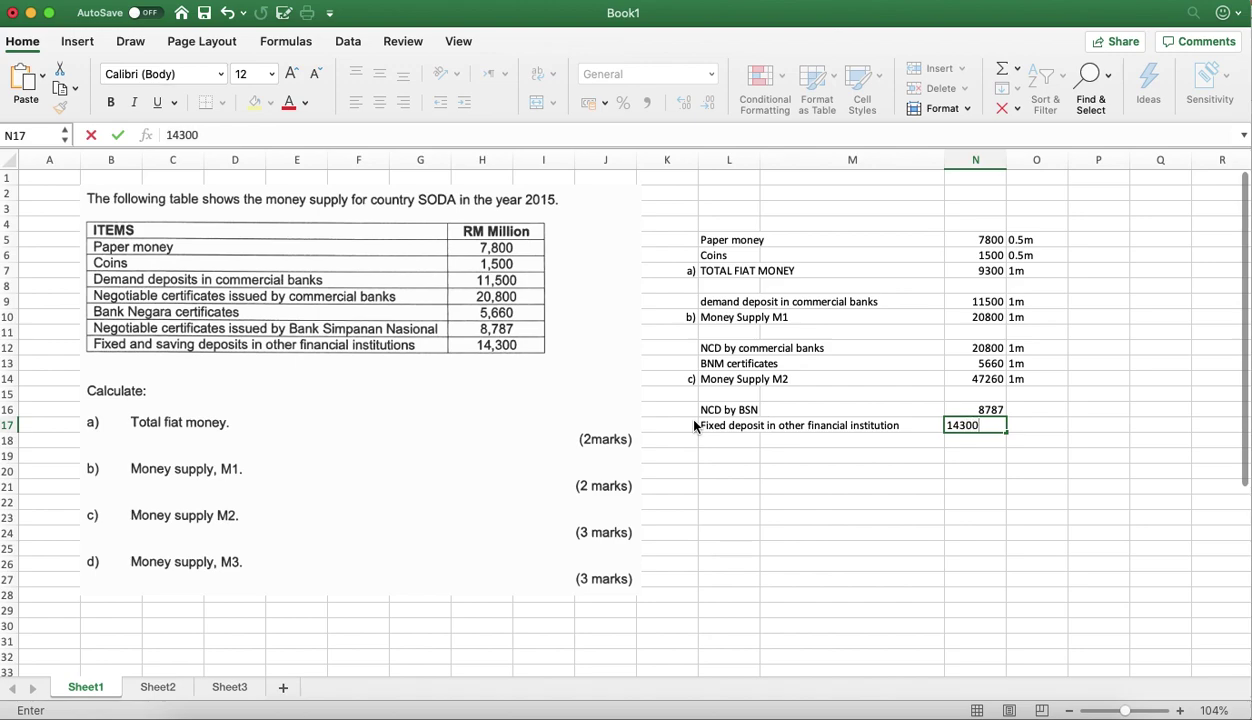
key("Return")
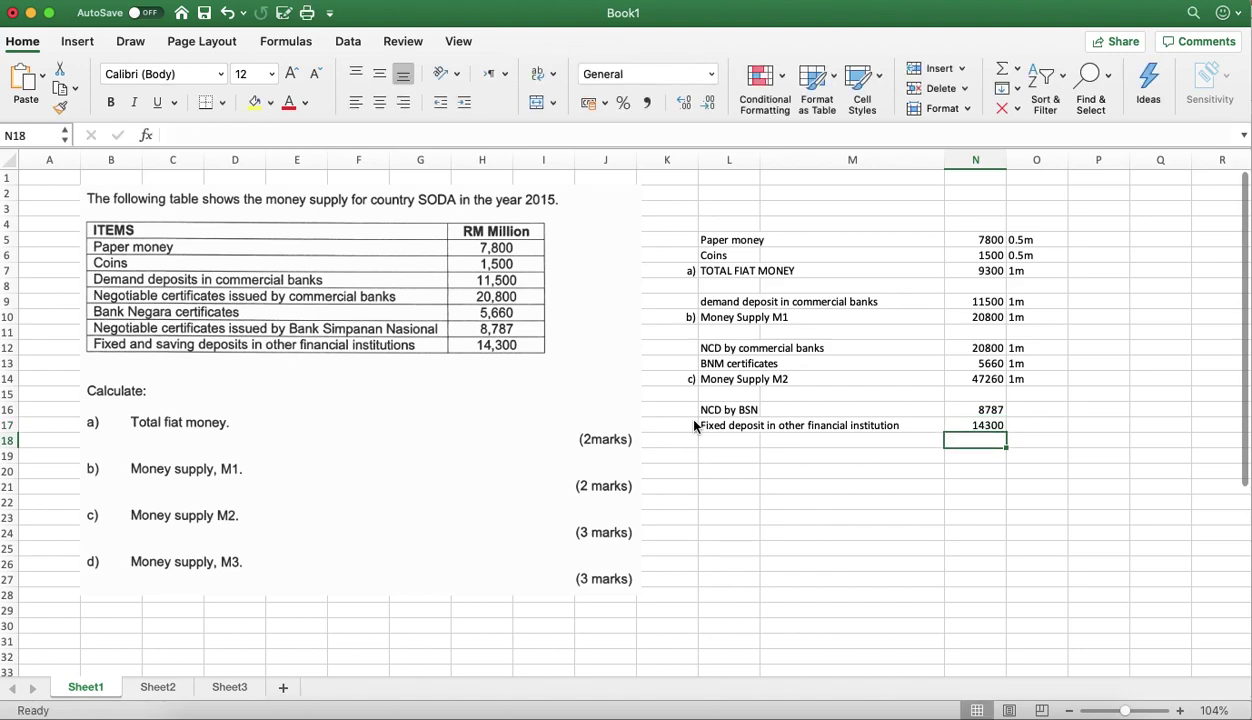
Calculate money supply M3 in N18 with =sum(N14,N16,N17), adding M2, the BSN certificates and the fixed deposit.
type("=sum(")
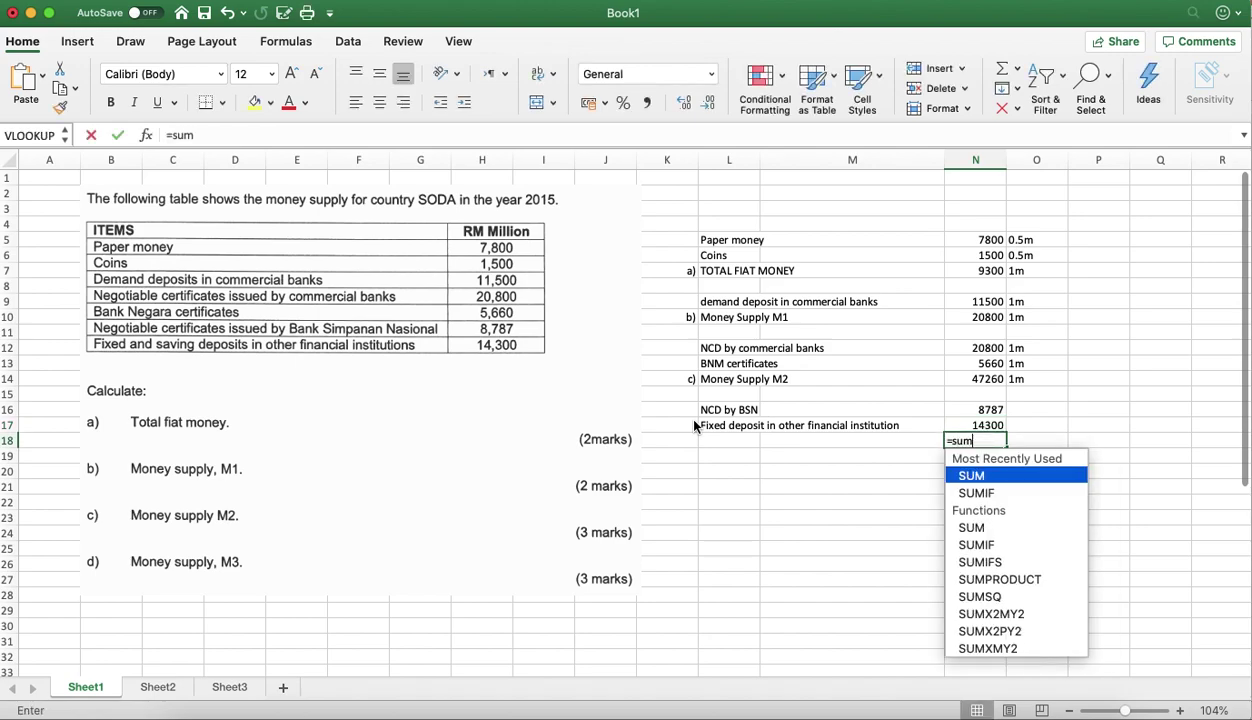
left_click(985, 379)
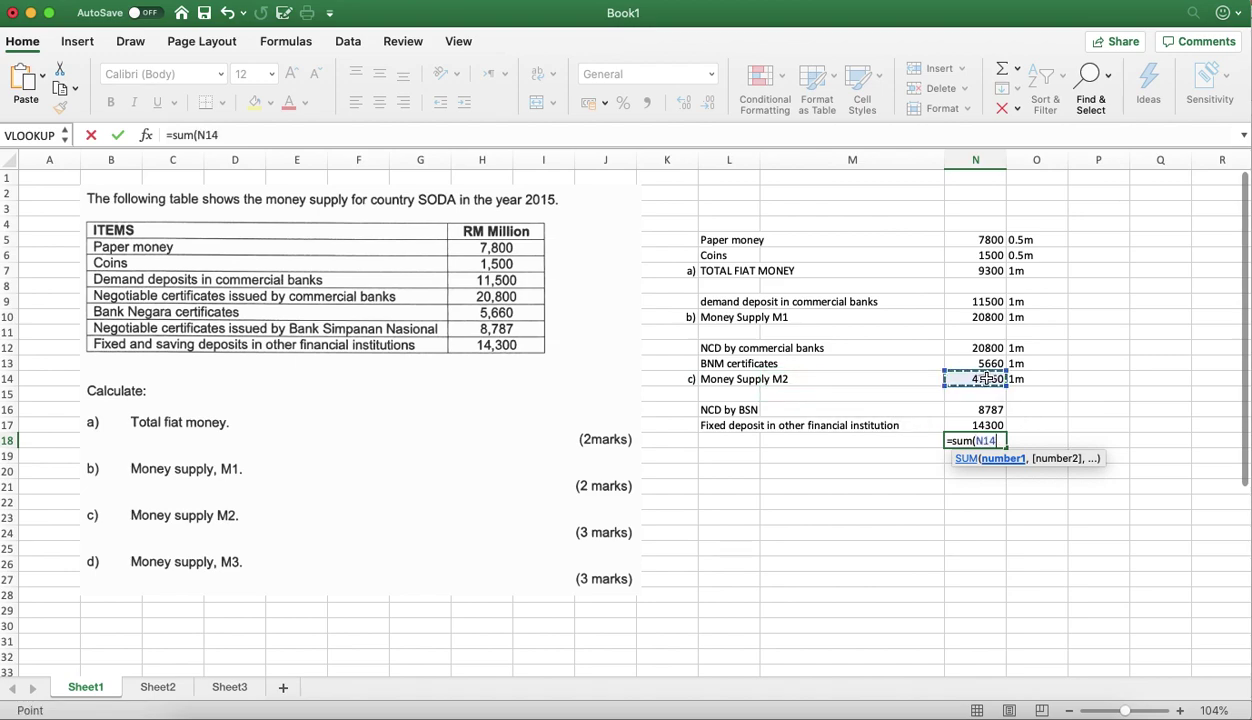
type(",")
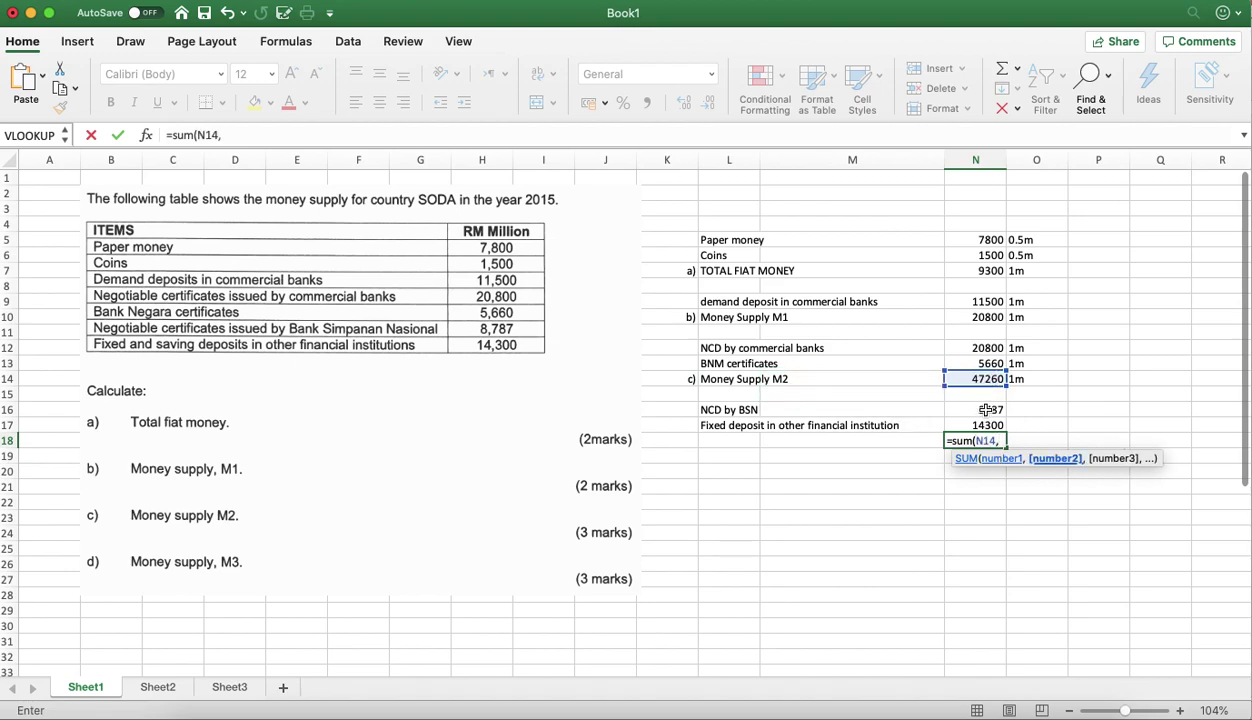
left_click(985, 410)
type(",")
left_click(980, 425)
type(")")
key("Return")
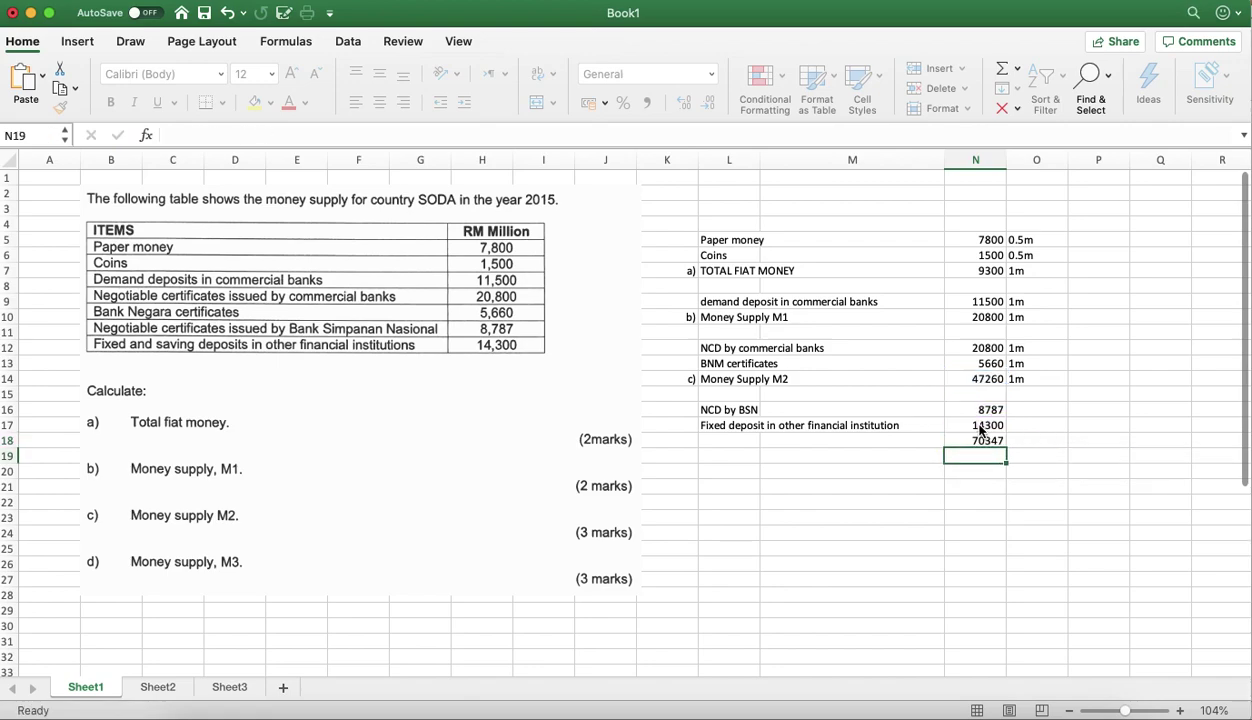
Enter the mark "1m" in O18, O17 and O16 beside the M3 total, fixed deposit and BSN amounts.
left_click(1026, 440)
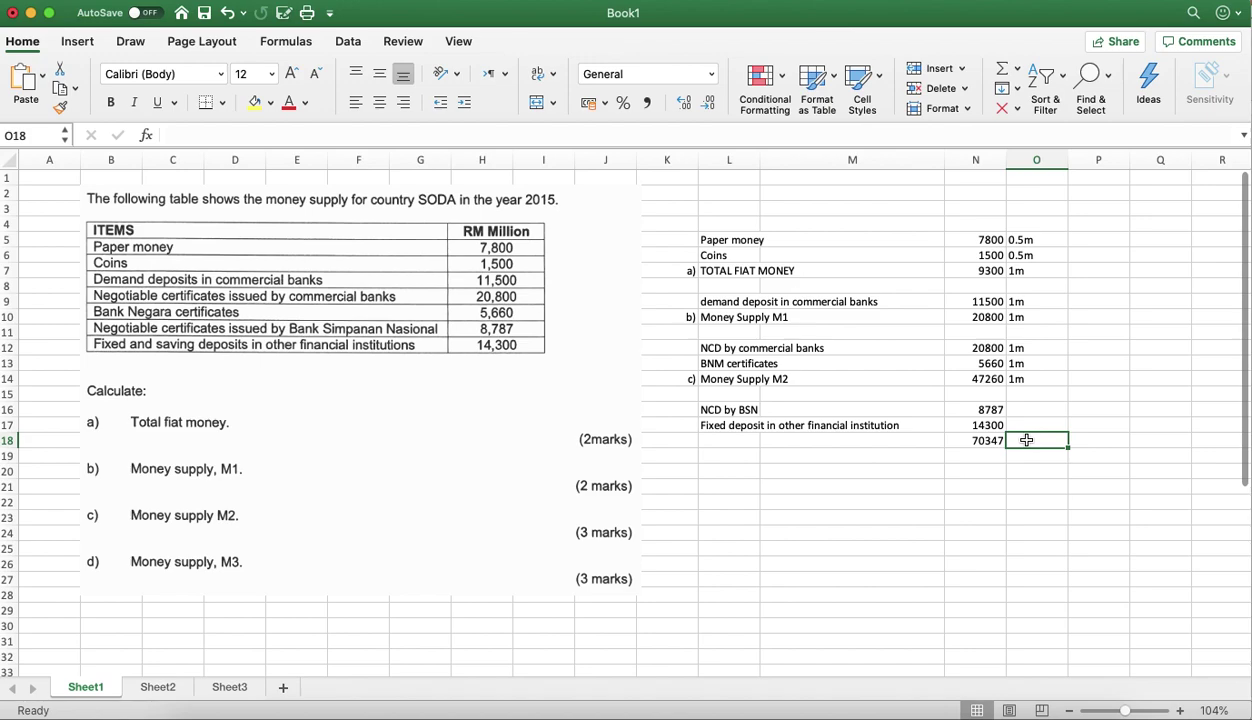
type("1m")
key("Up")
type("1m")
key("Up")
type("1m")
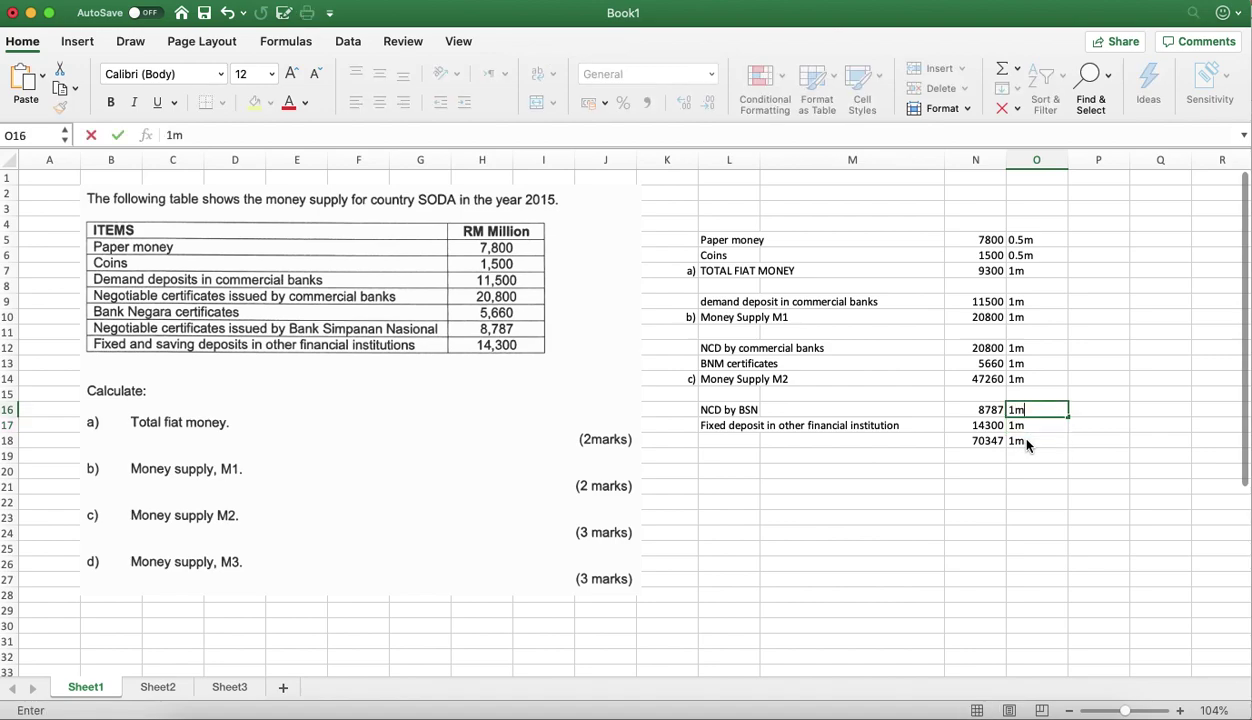
left_click(1036, 479)
Enter the result label "Money Supply M3" in L18 below the fixed deposit row.
left_click(901, 441)
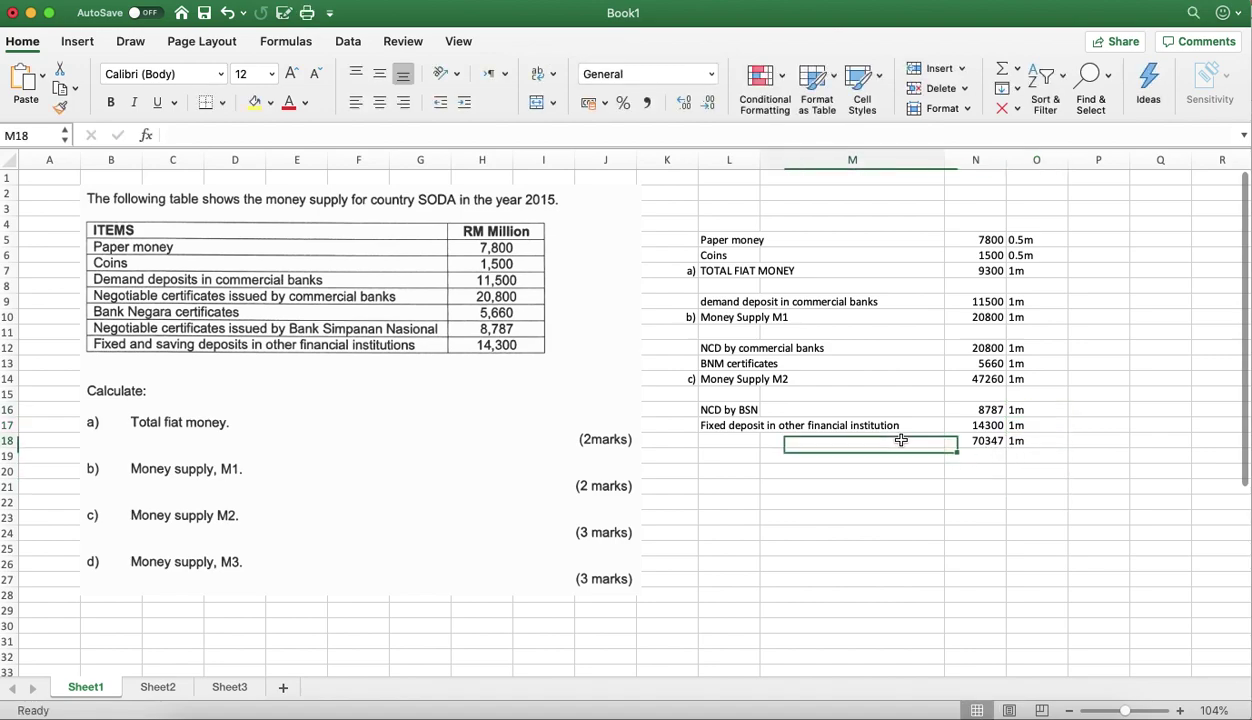
left_click(729, 441)
type("Money Supply ")
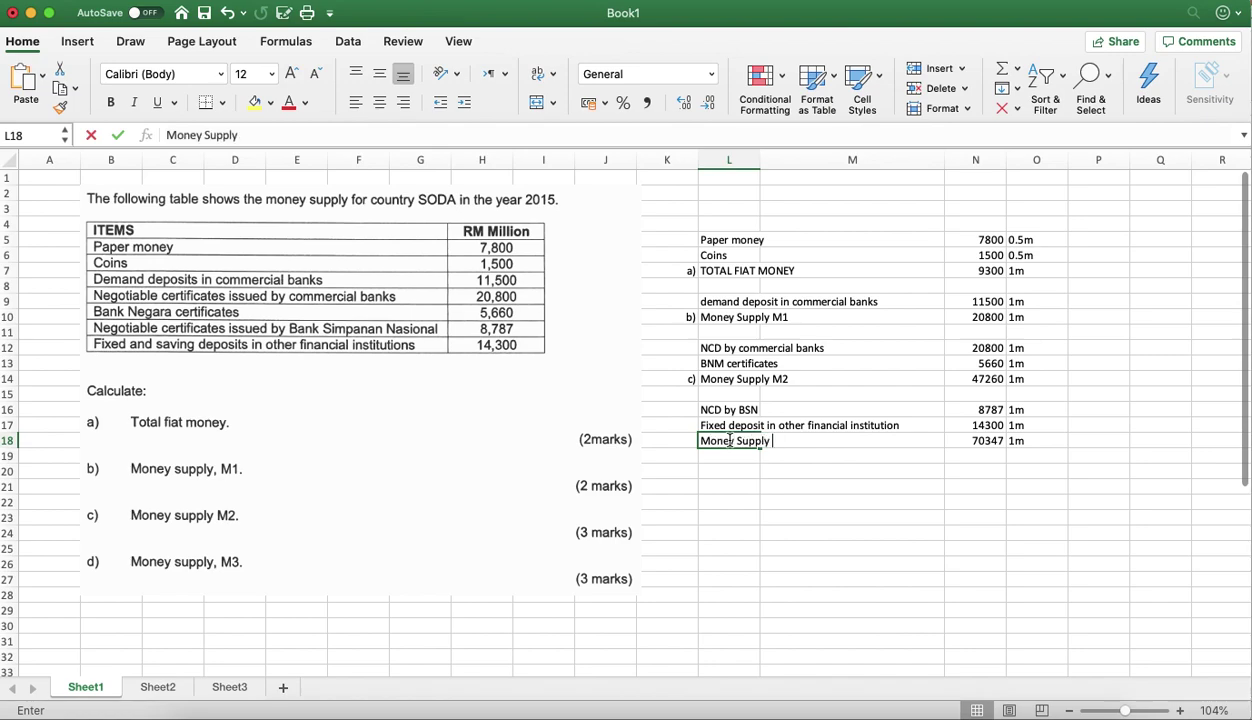
type("M3")
key("Return")
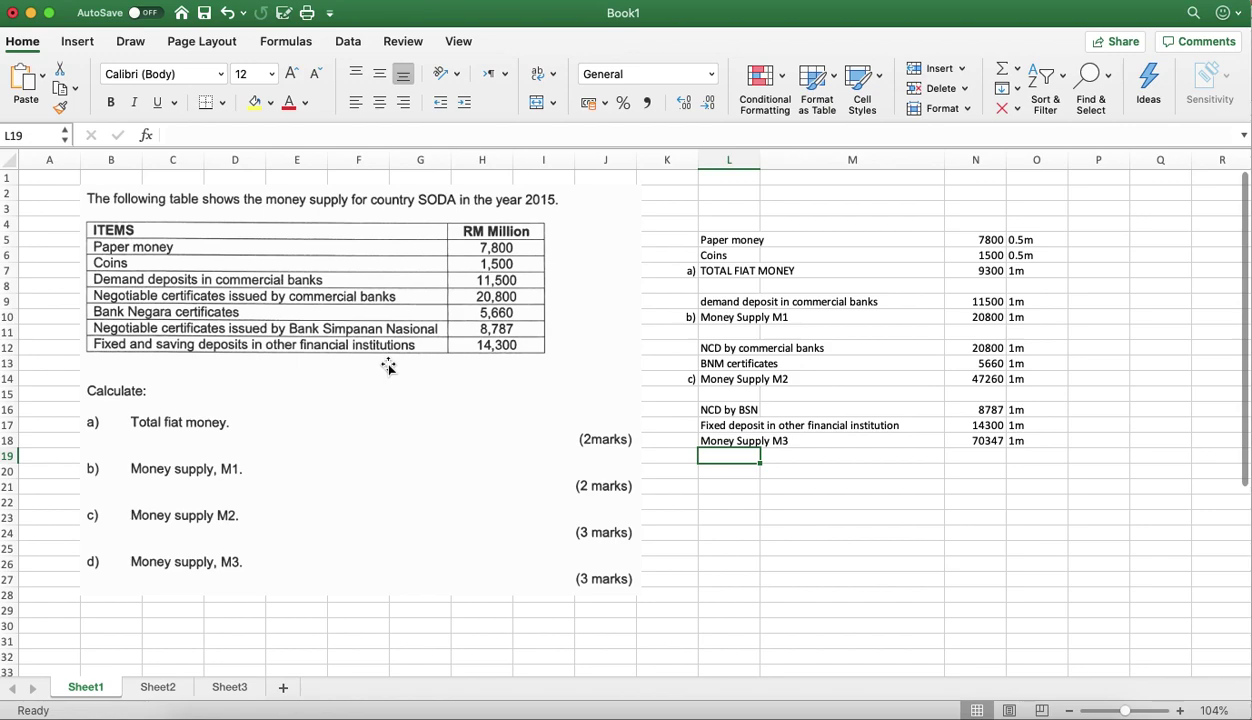
Open Sheet2 and enter the item "Paper money" in M5 with its amount 2050 in O5.
left_click(158, 688)
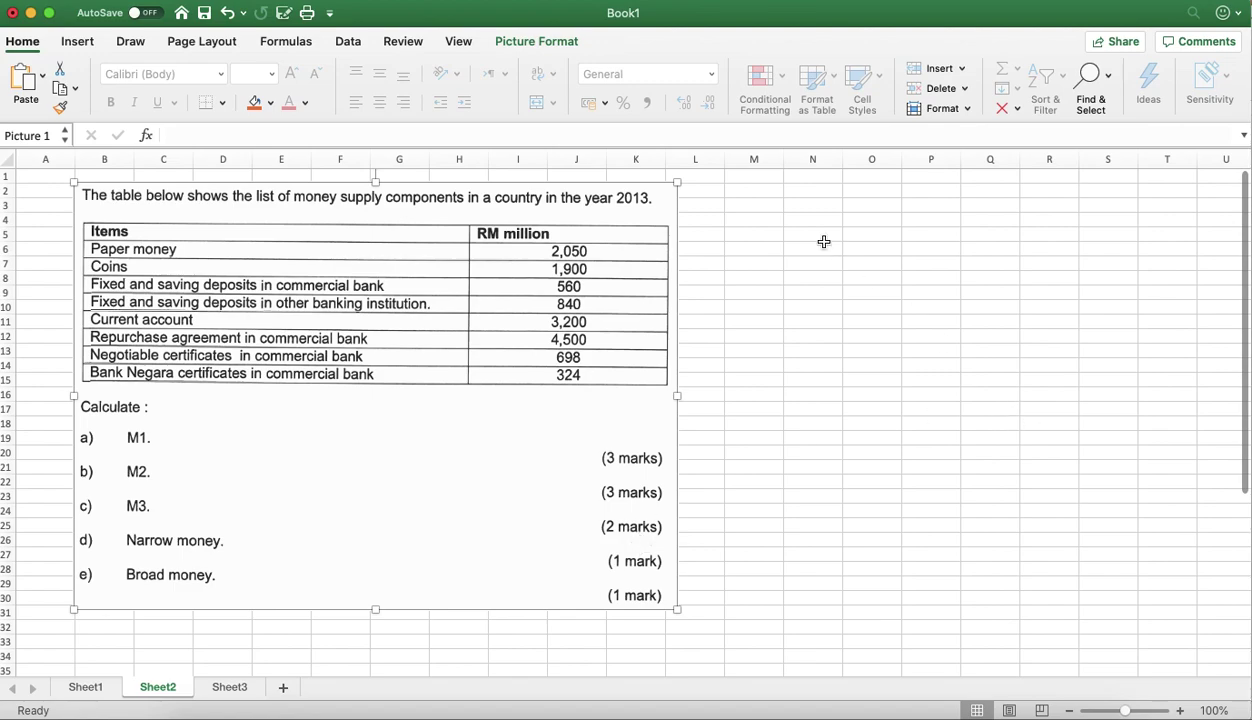
left_click(768, 234)
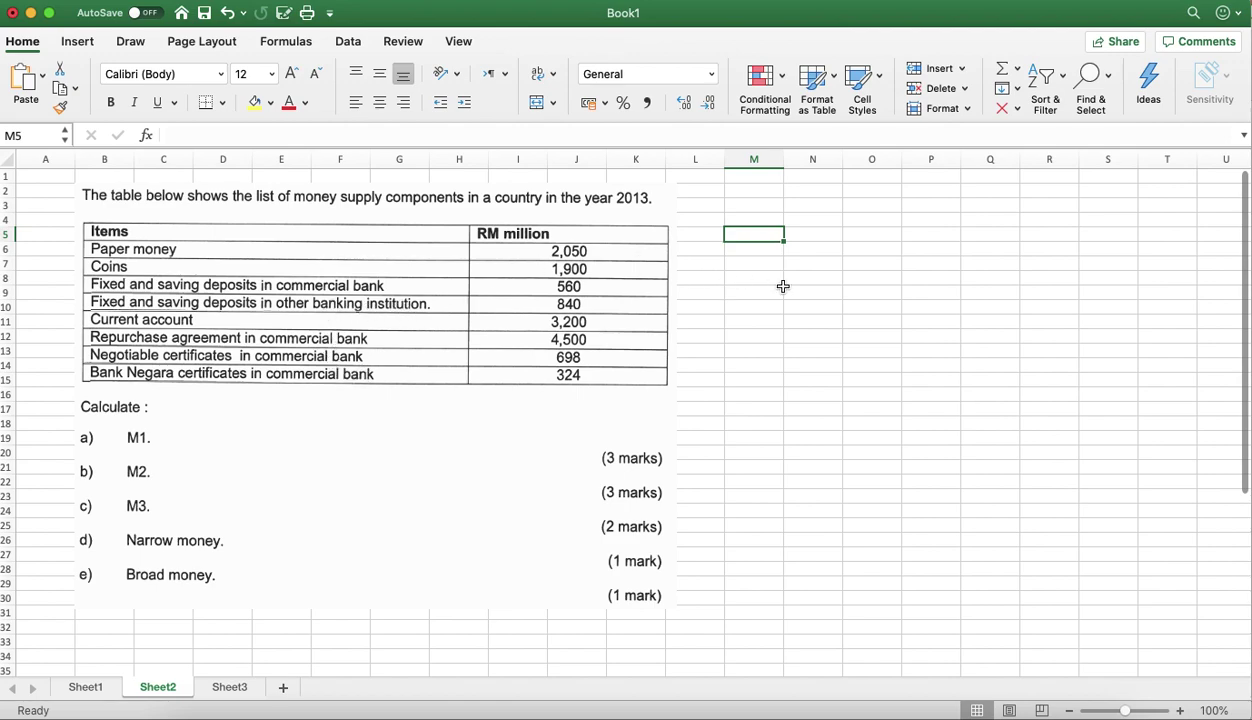
type("Pape")
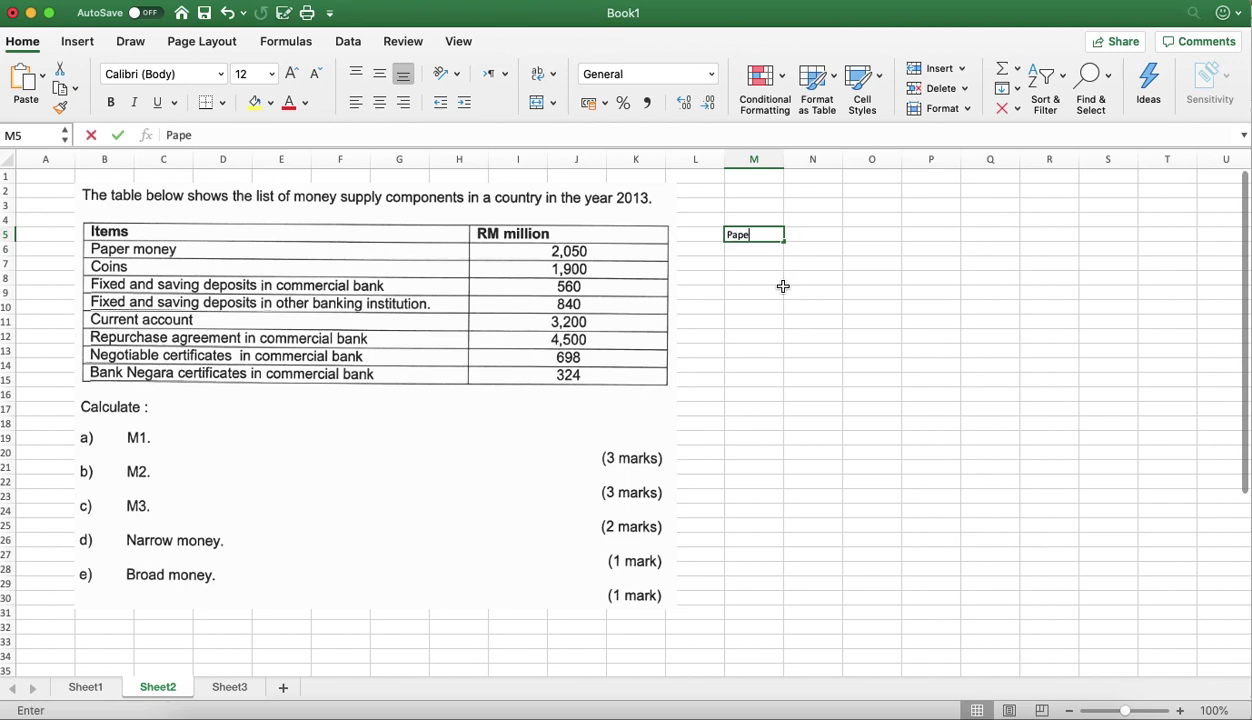
type("r money")
key("Tab")
key("Tab")
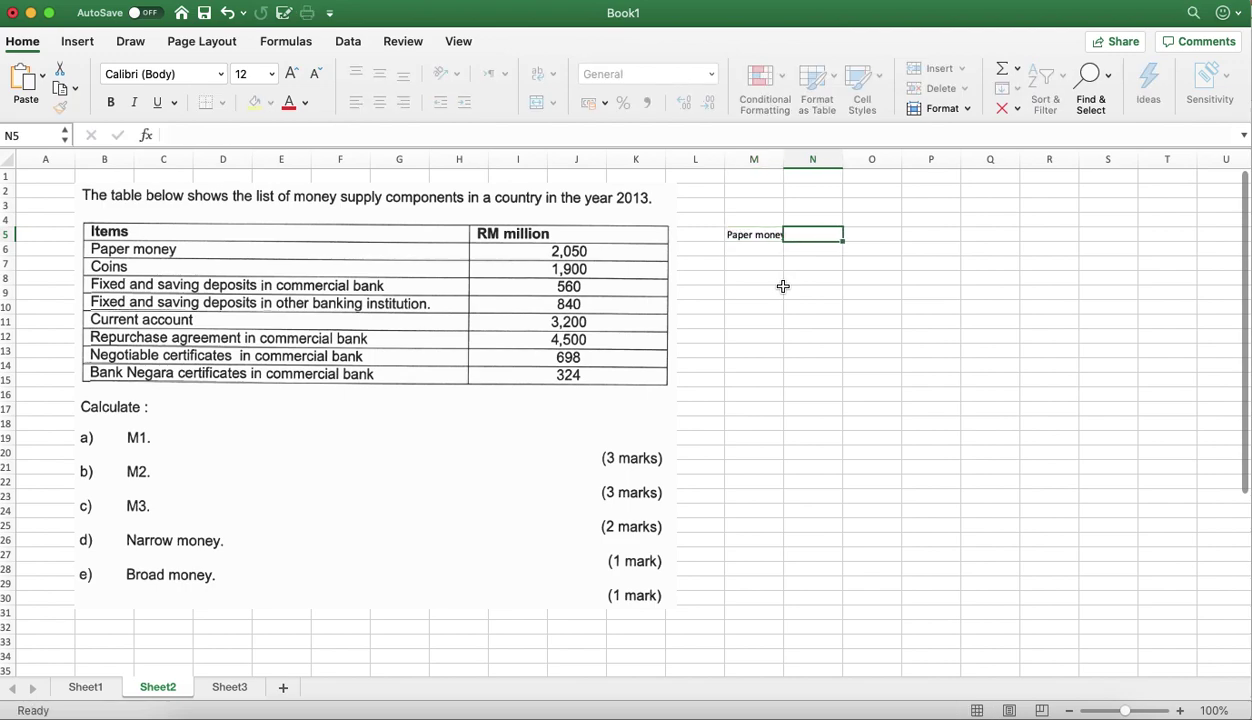
type("2050")
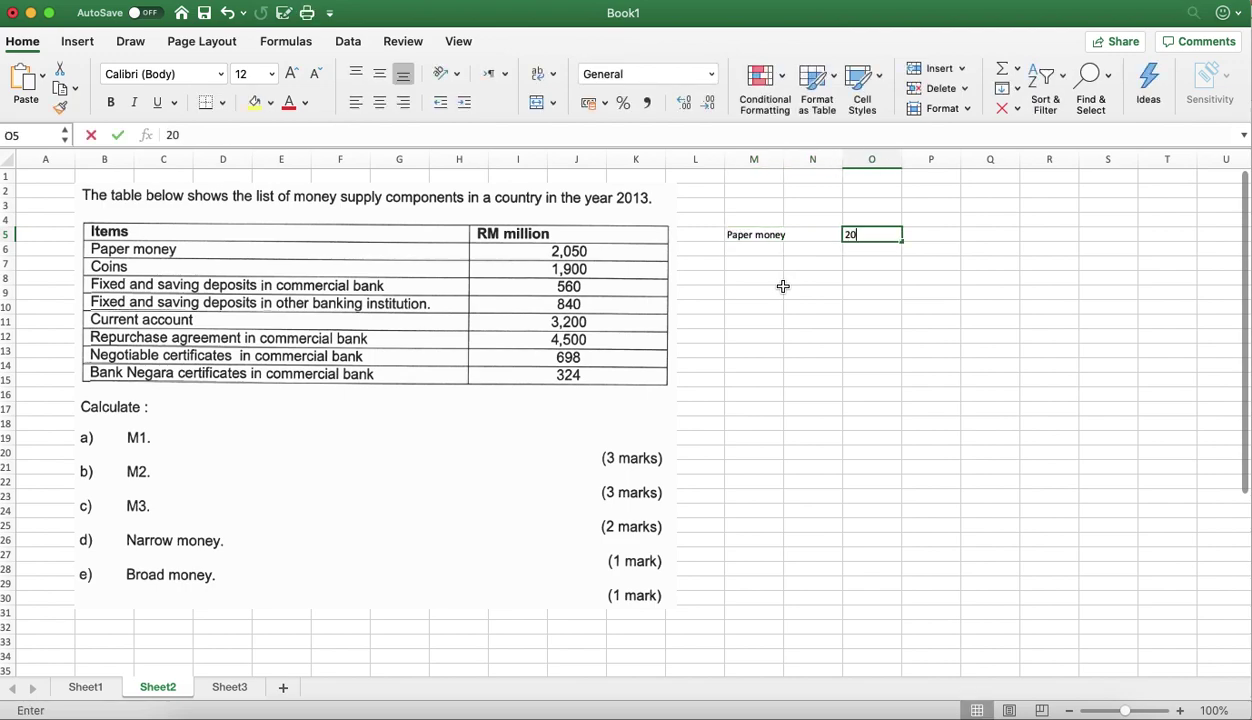
key("Return")
Enter the item "Coins" in M6 with its amount 1900 in O6.
key("Left")
key("Left")
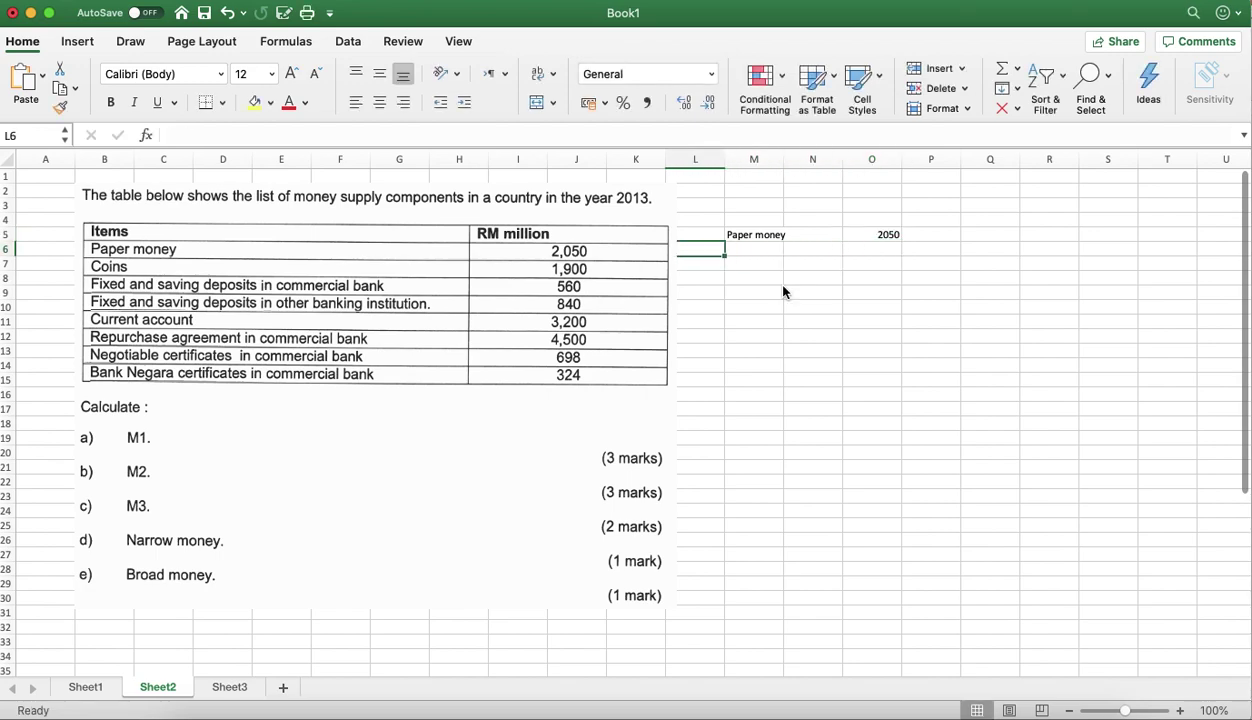
type("Coin")
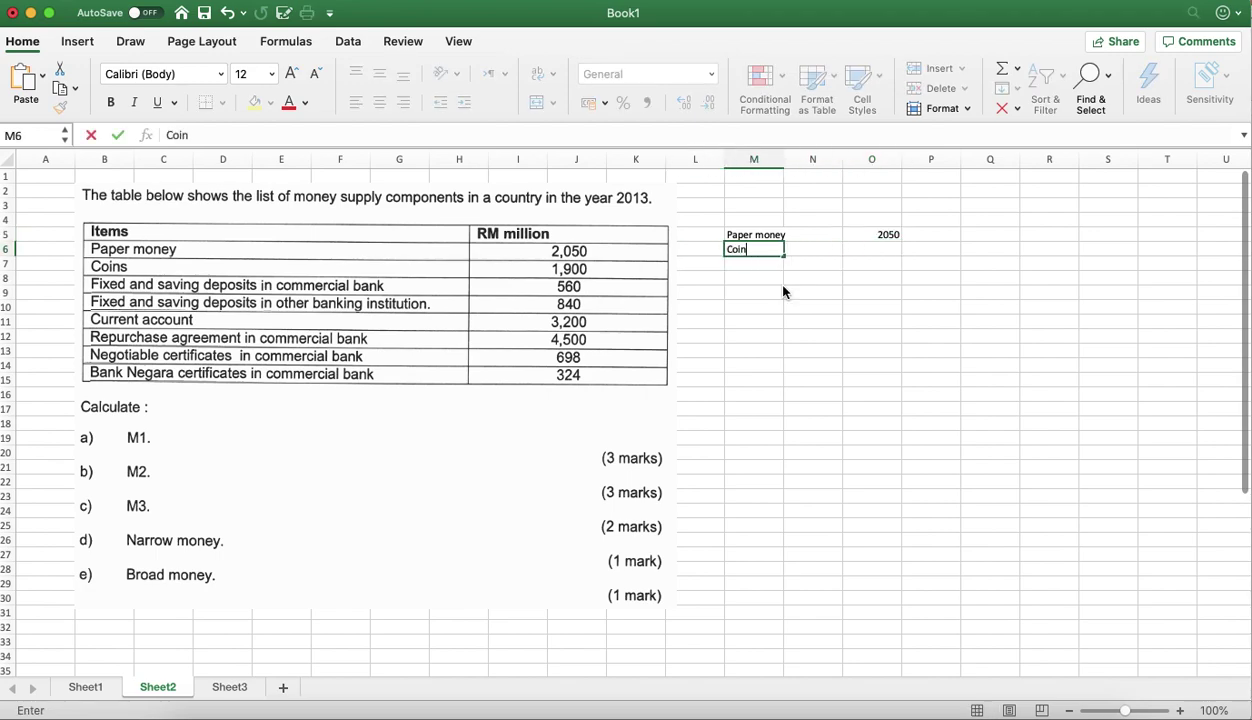
type("s")
key("Tab")
key("Right")
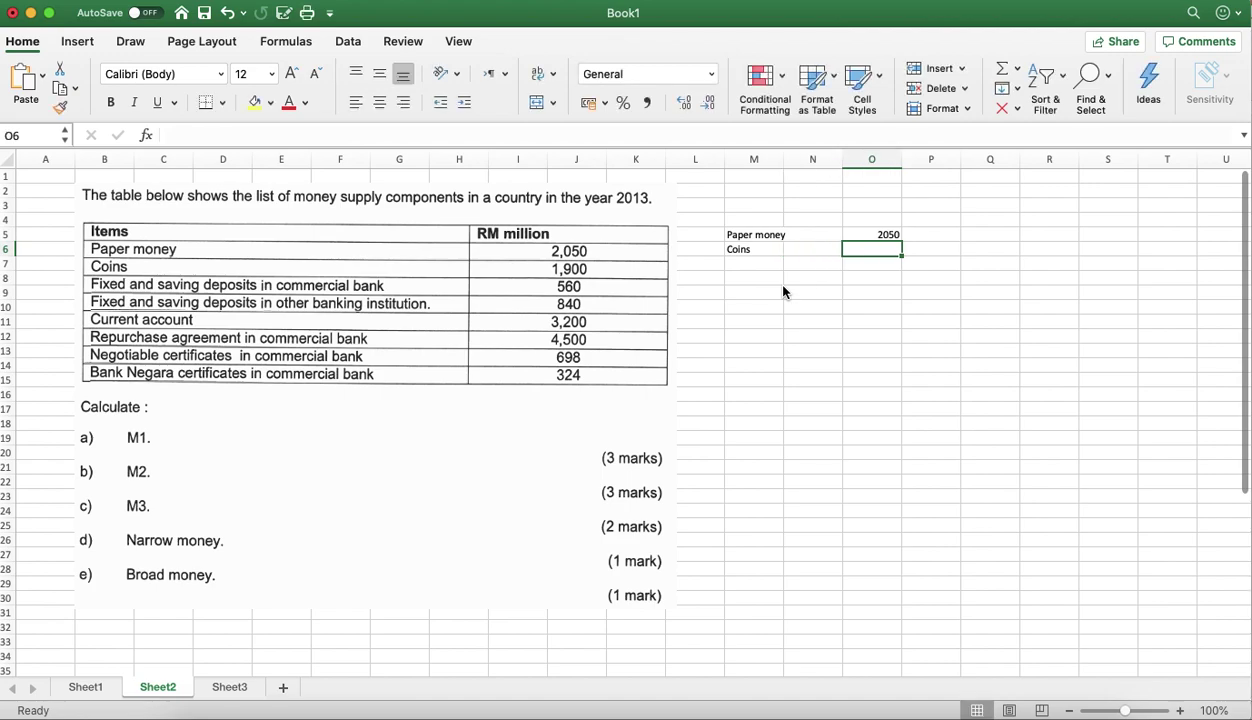
type("1900")
key("Return")
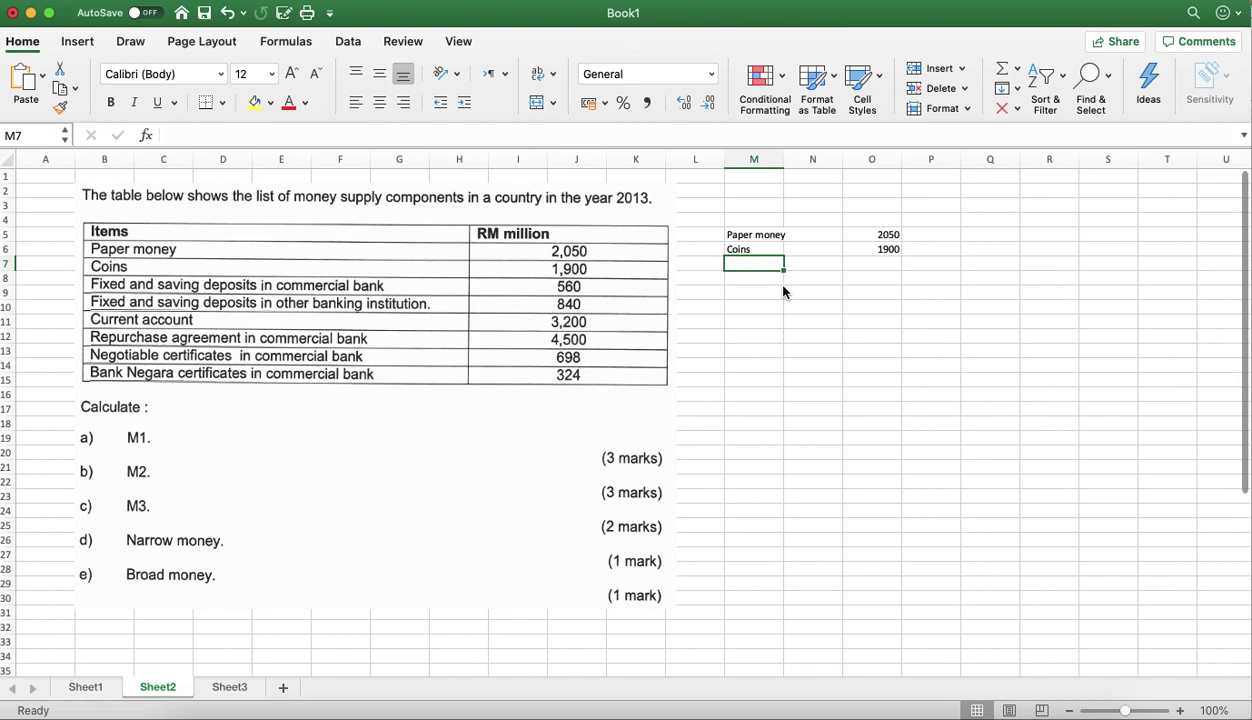
Enter the item "current account" in M7 with its amount 3200 in O7.
type("current")
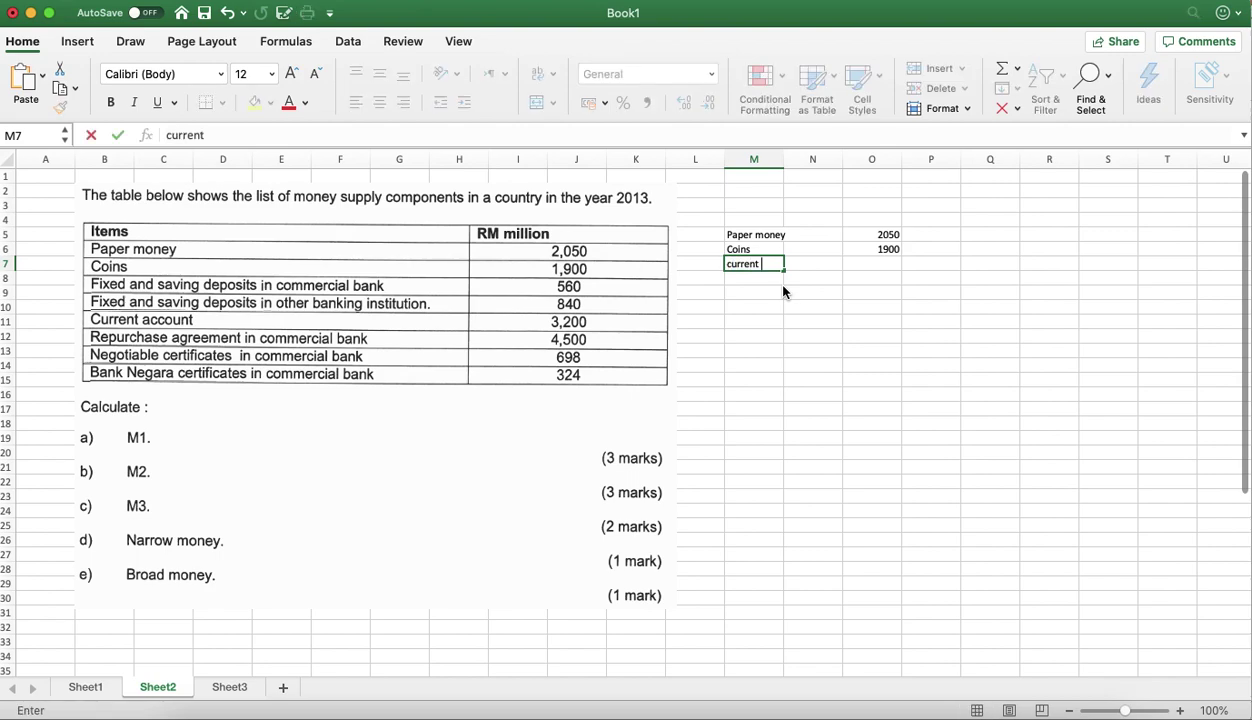
type(" account")
key("Tab")
key("Tab")
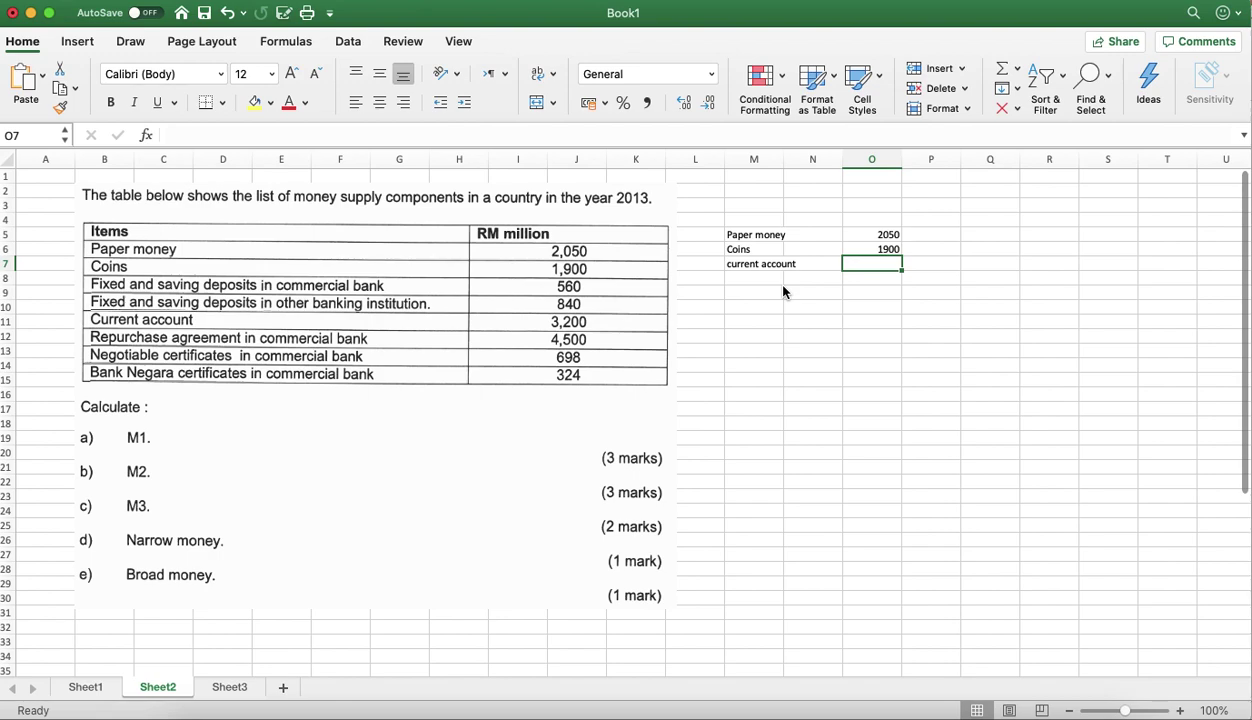
type("3200")
key("Return")
Sum O5:O7 in O8 and enter the label "M1" in M8.
type("=sum(")
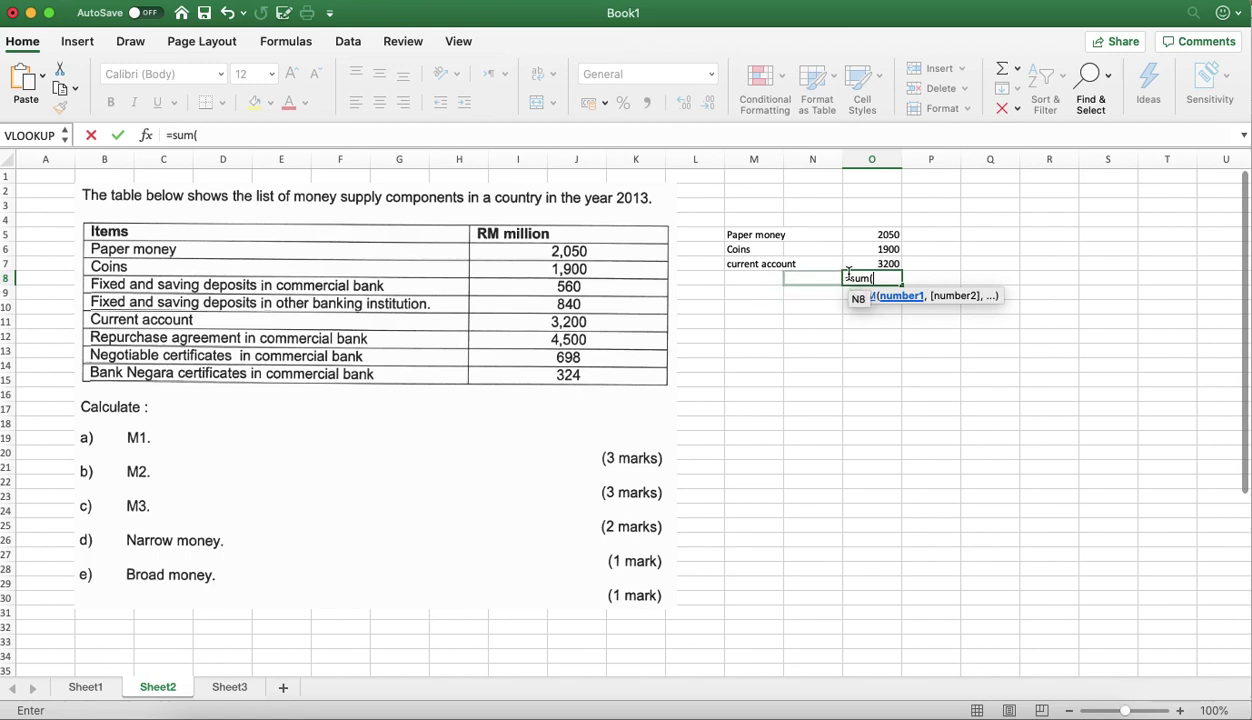
left_click_drag(870, 234, 869, 262)
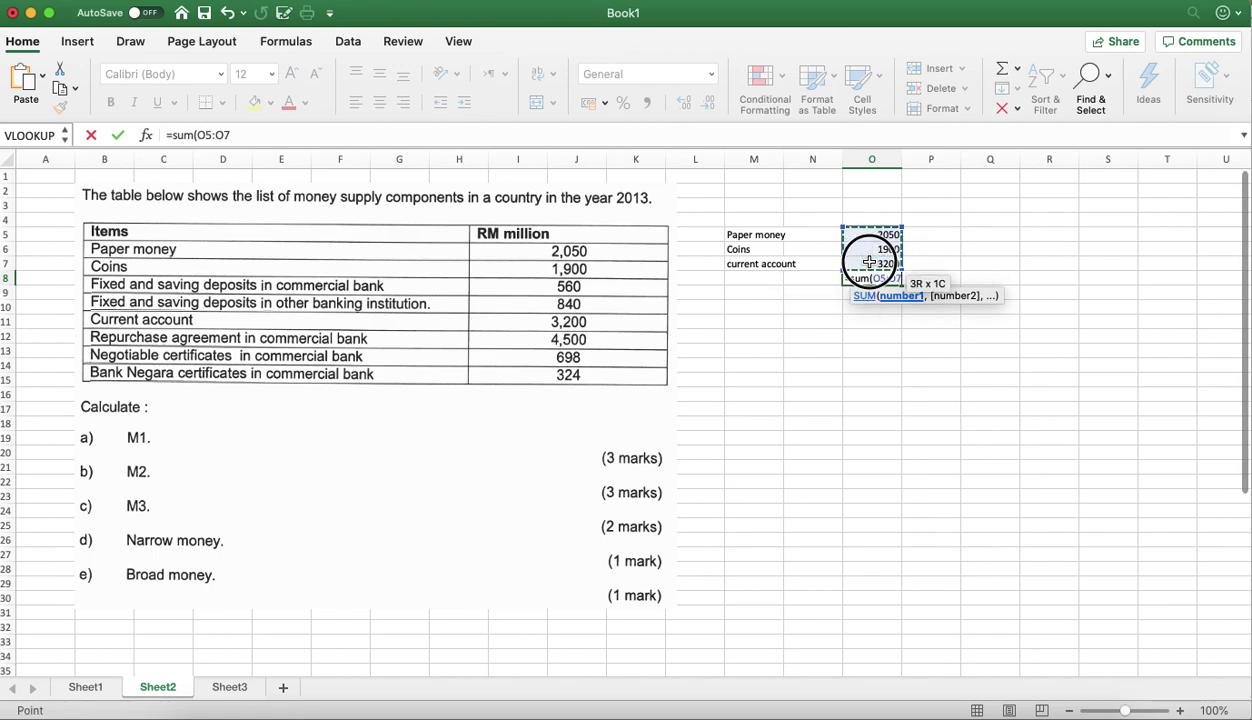
key("Return")
left_click(749, 281)
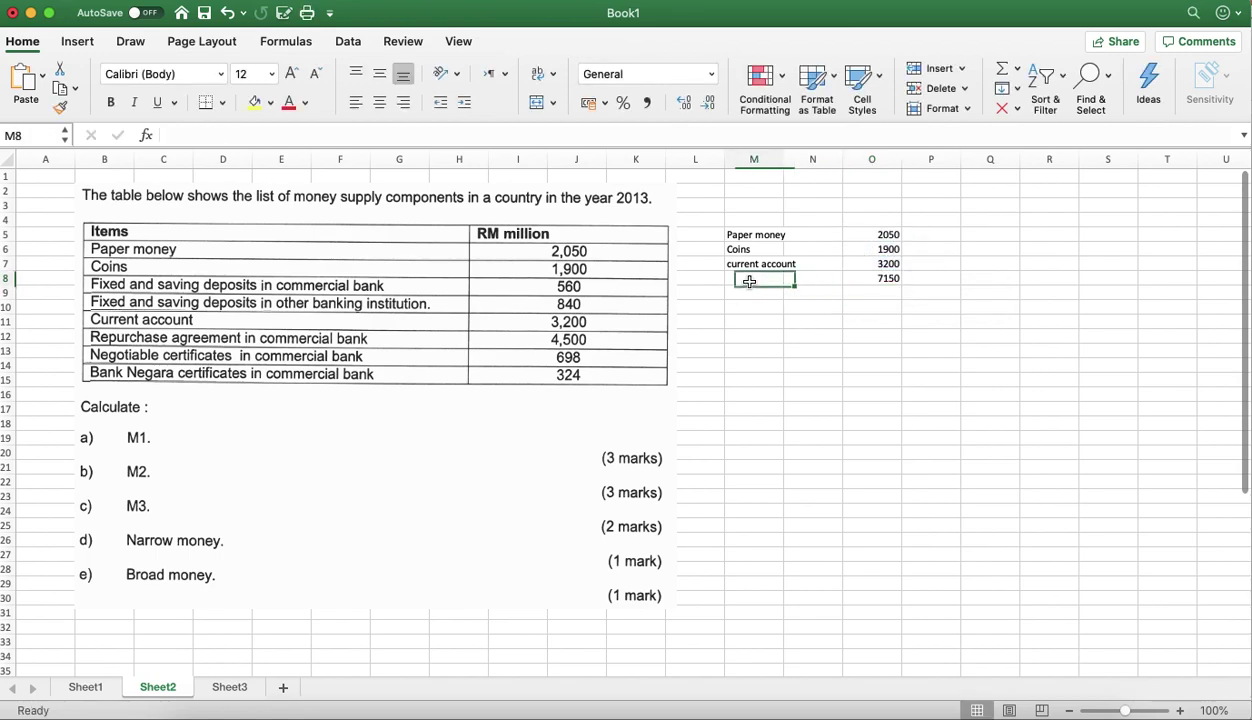
type("M1")
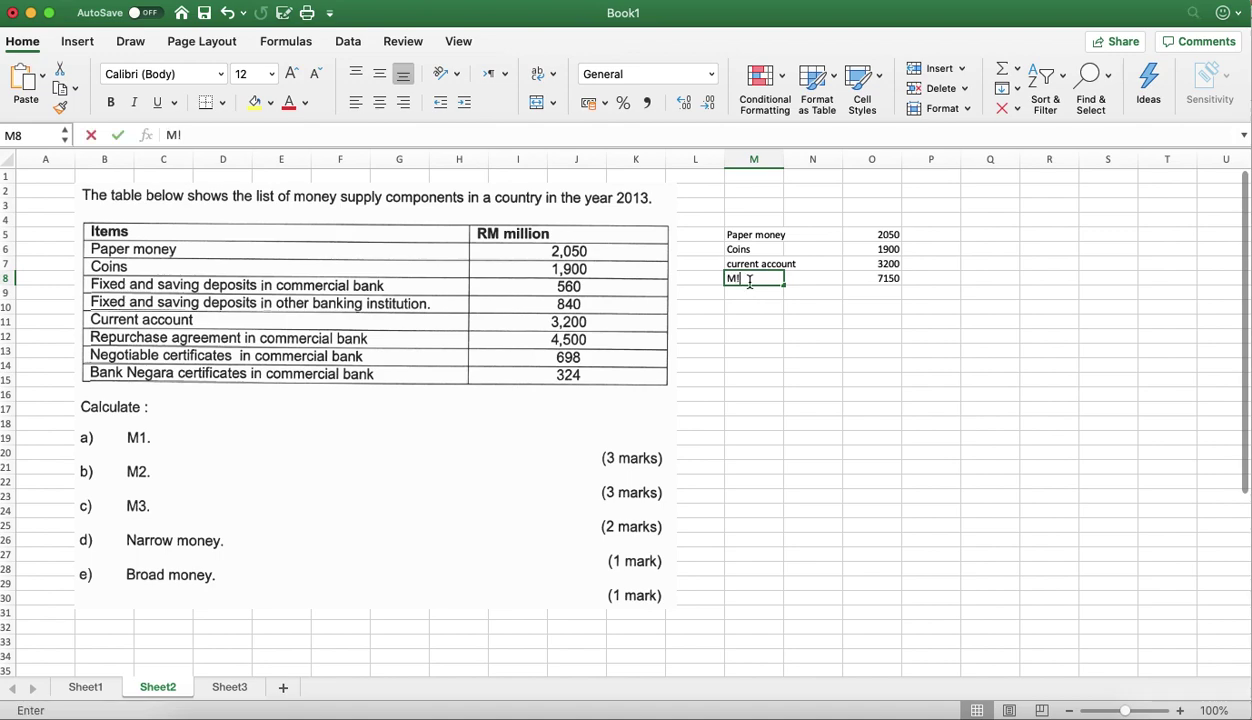
key("Return")
Enter "Fixed & savings deposit in commercial bank" in M10 with its amount 560 in O10, and widen column N to fit the label.
key("Return")
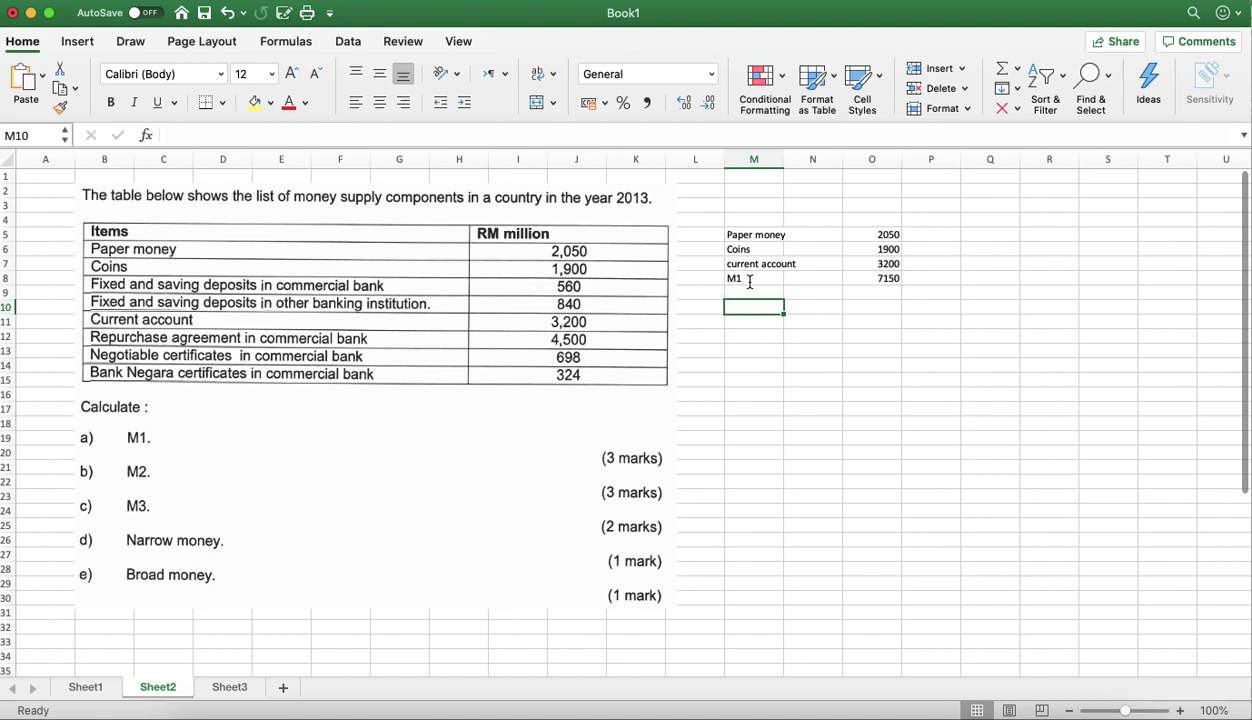
type("Fi")
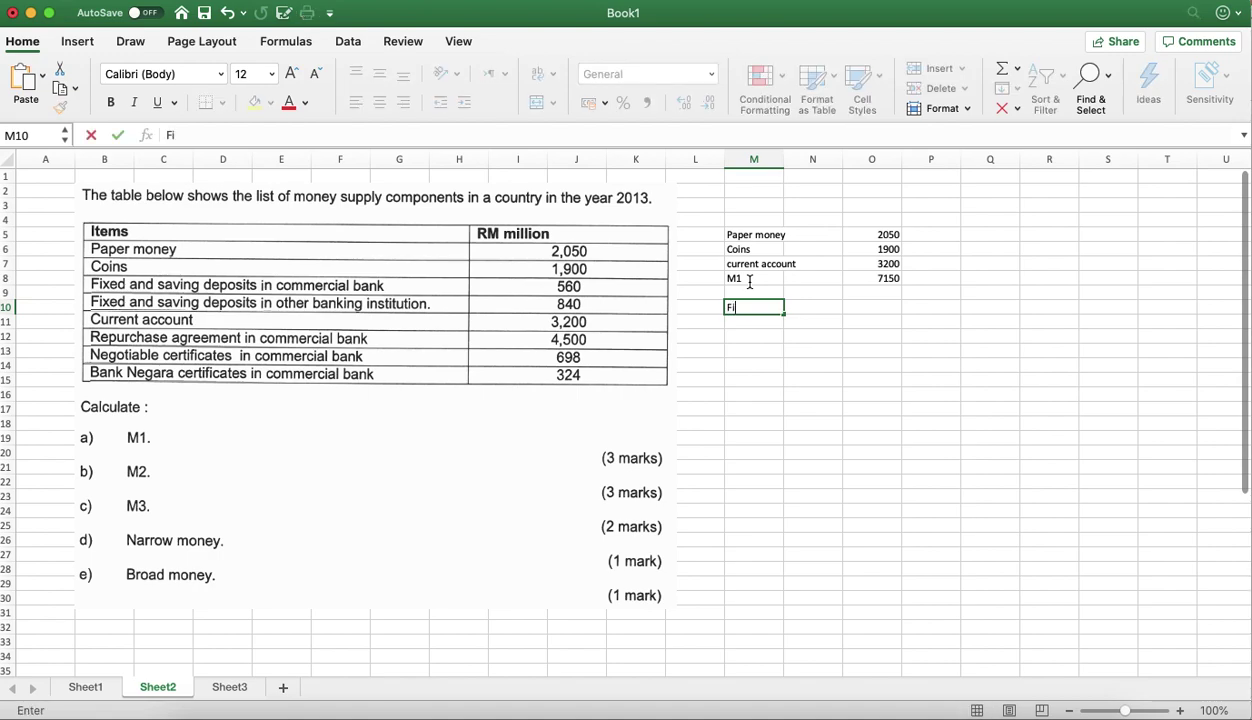
type("xed & saving")
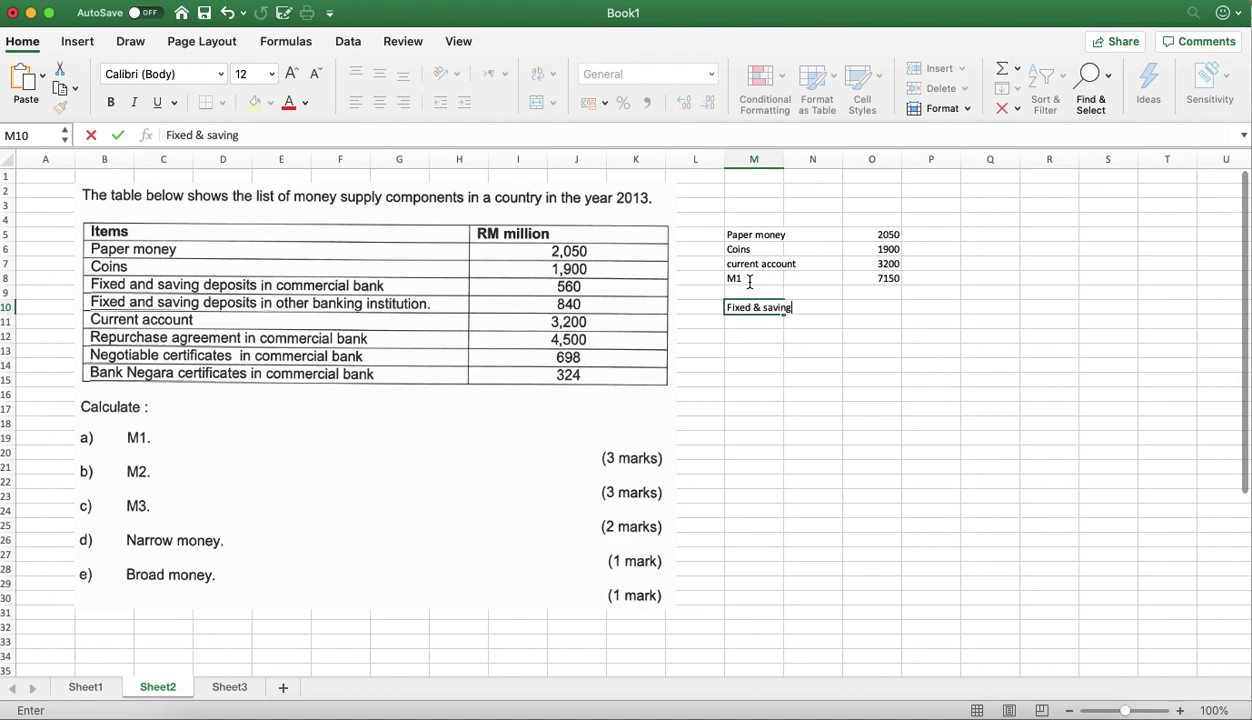
type("s deposit in commercial ")
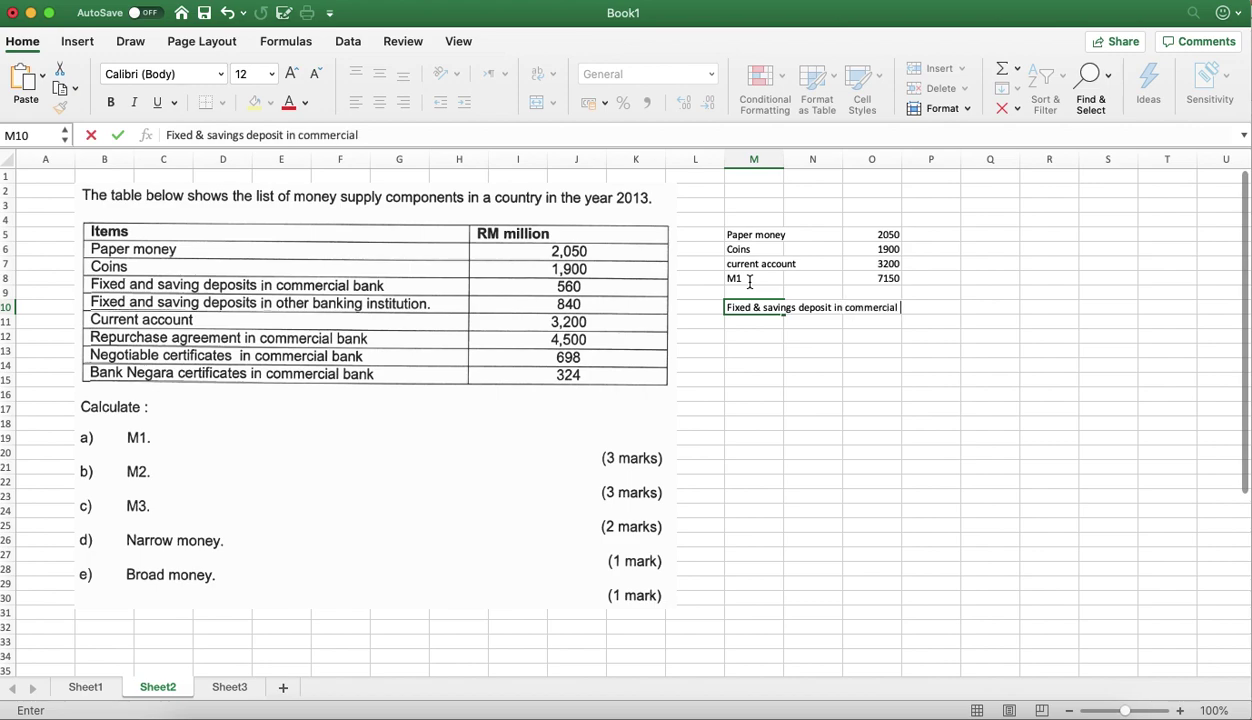
type("bank")
key("Tab")
key("Tab")
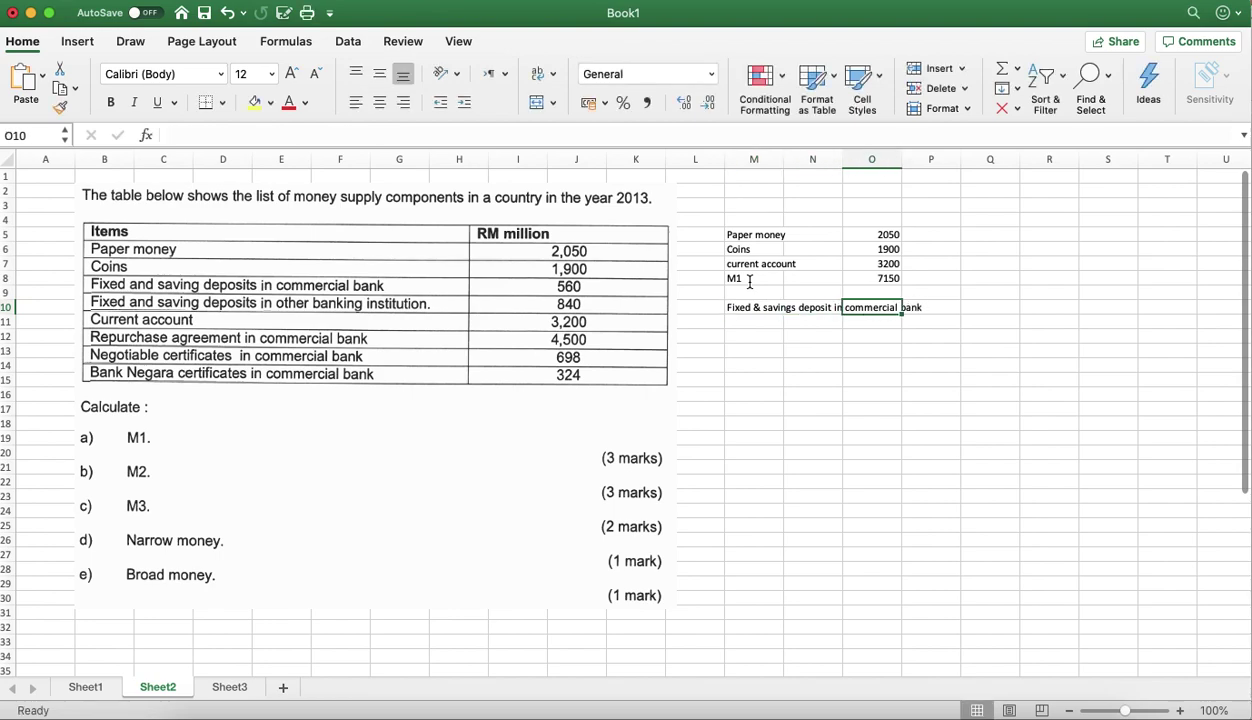
type("560")
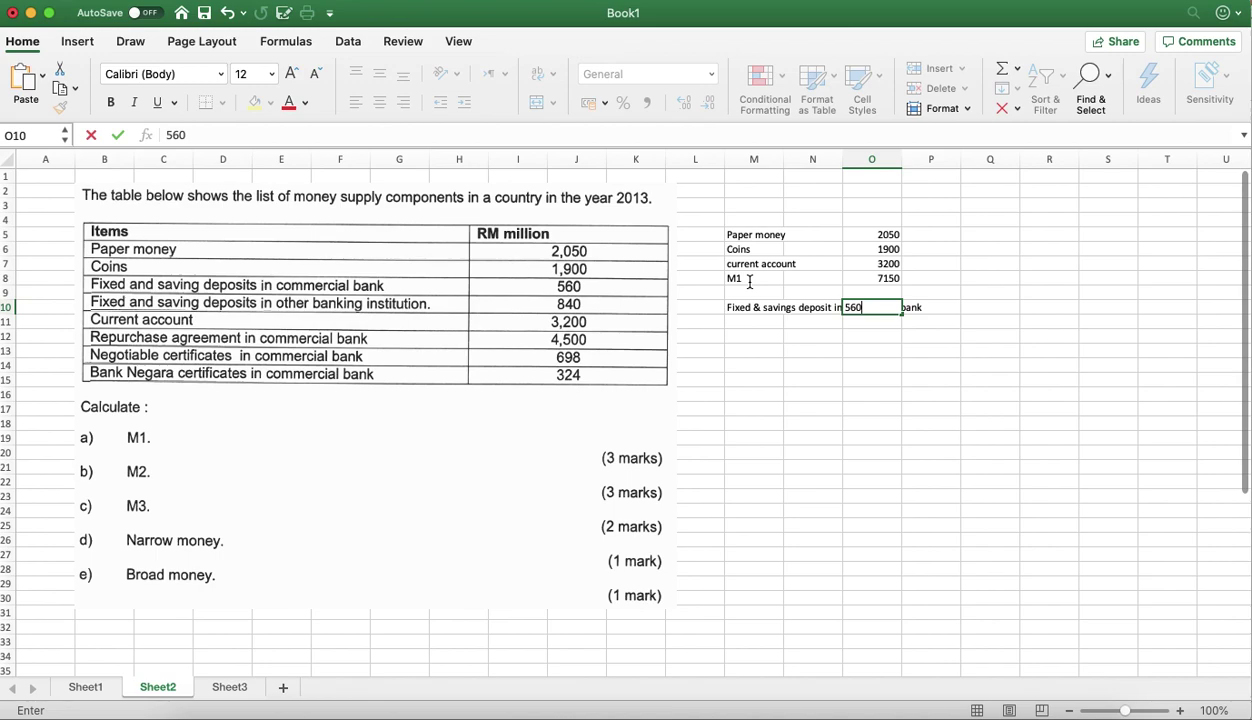
key("Return")
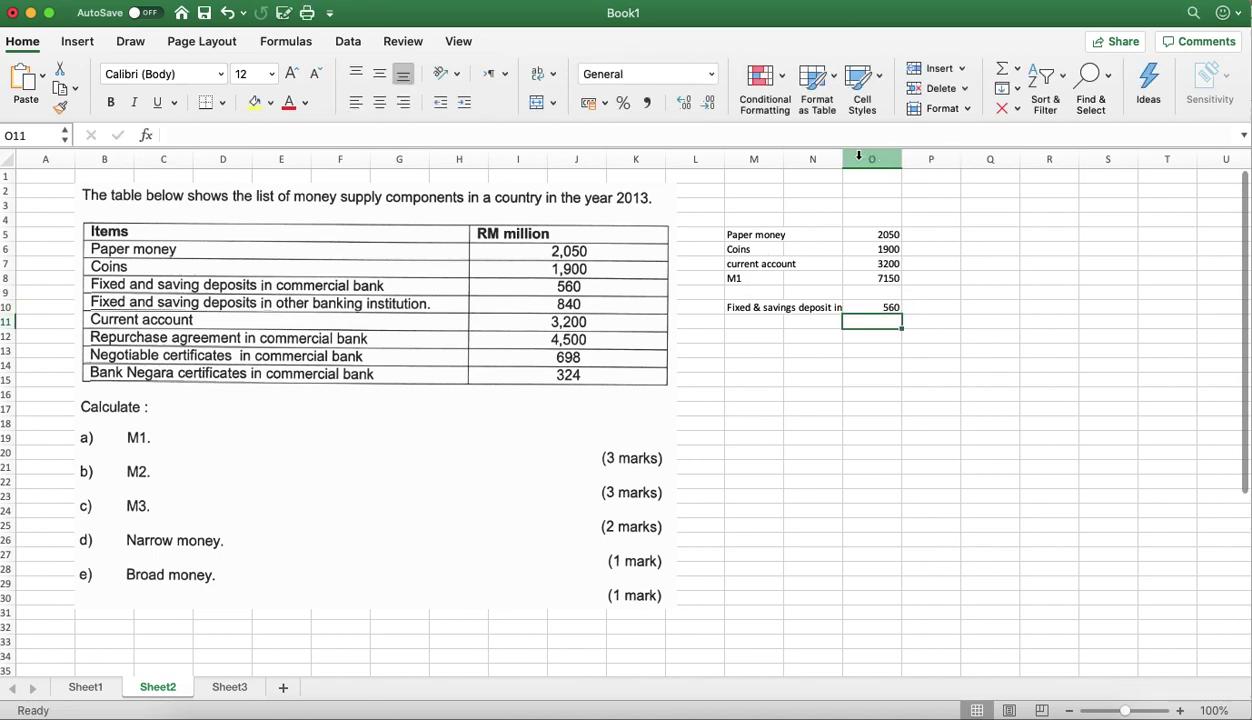
left_click_drag(843, 159, 957, 158)
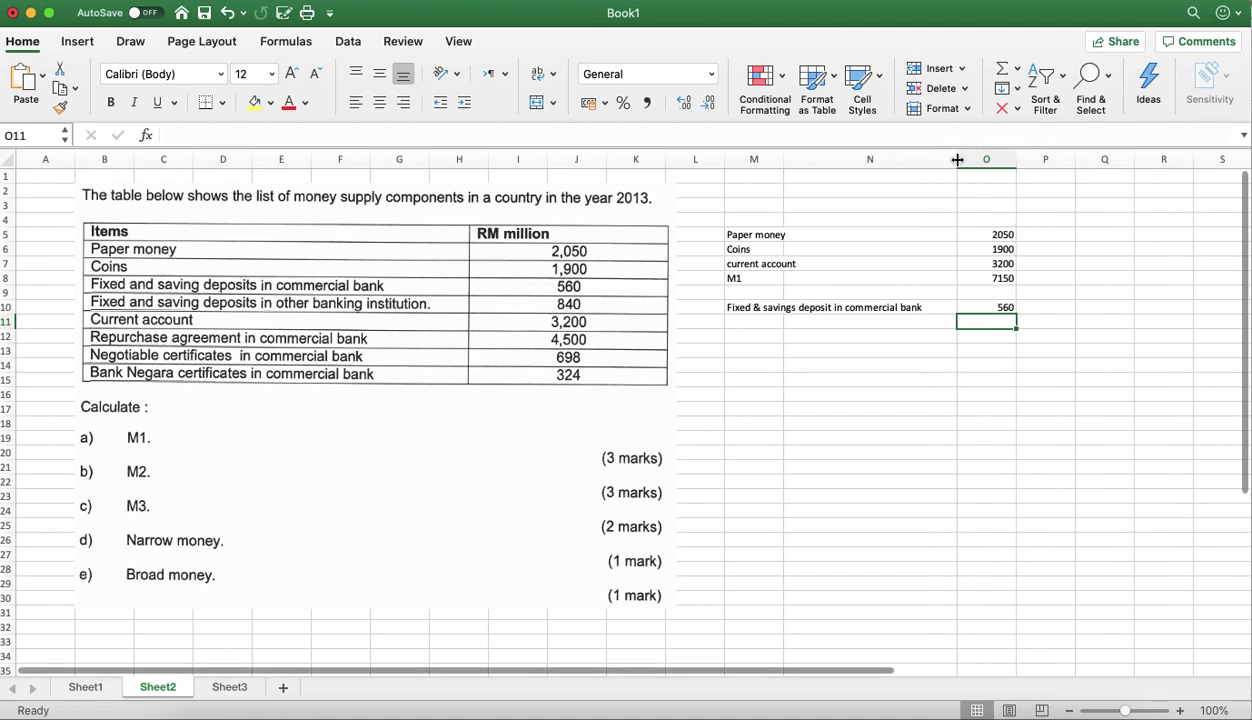
Enter the item "repurchase agreement in commercial bank" in M11 with its amount 4500 in O11.
left_click(760, 316)
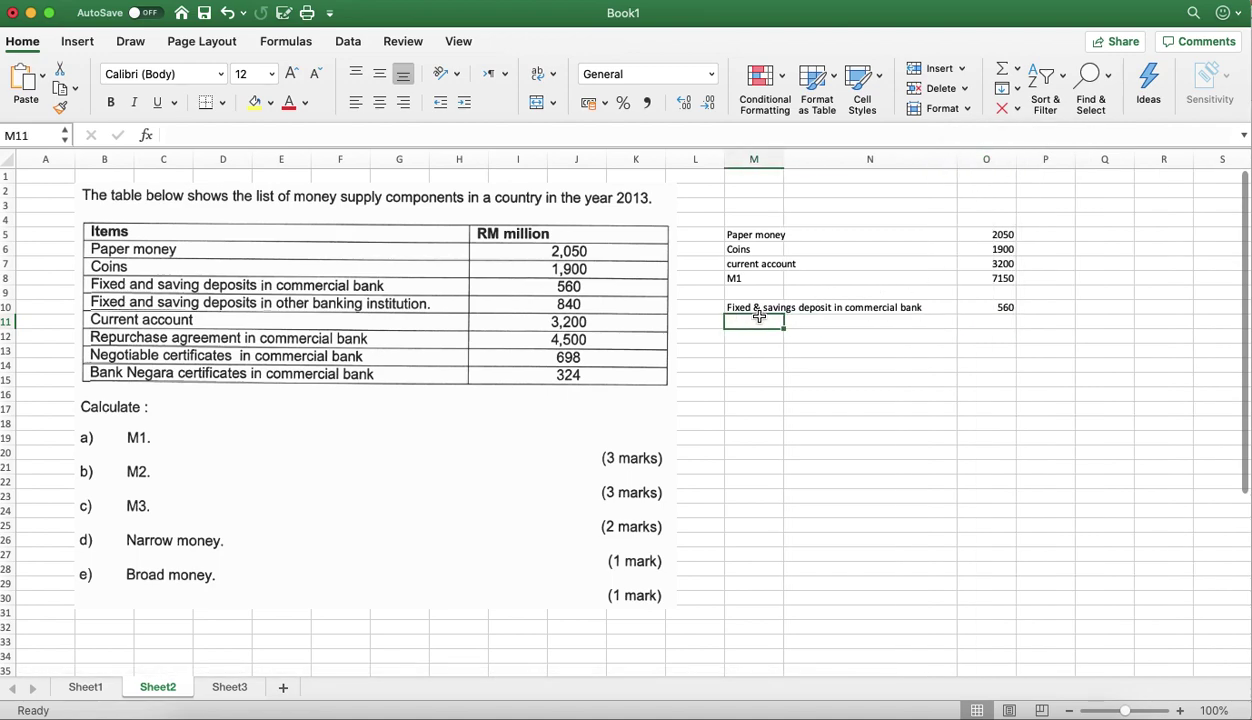
type("repur")
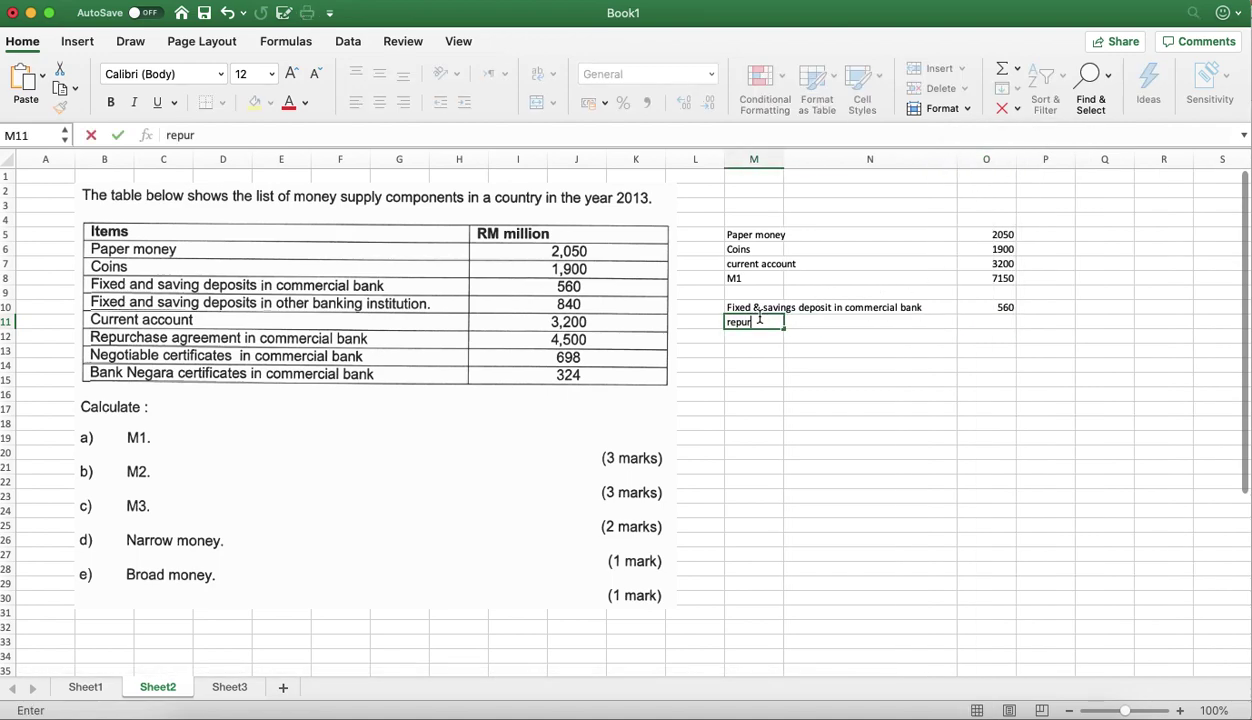
type("chase agreement in commercial bank")
key("Tab")
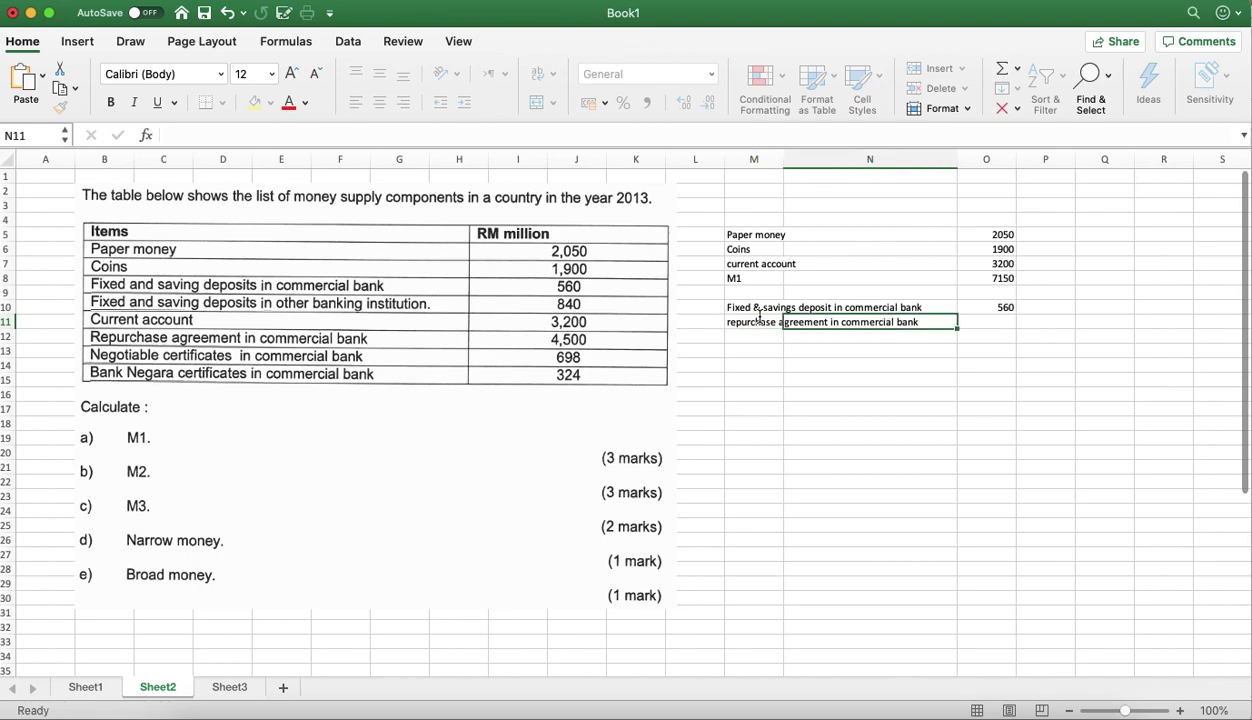
key("Tab")
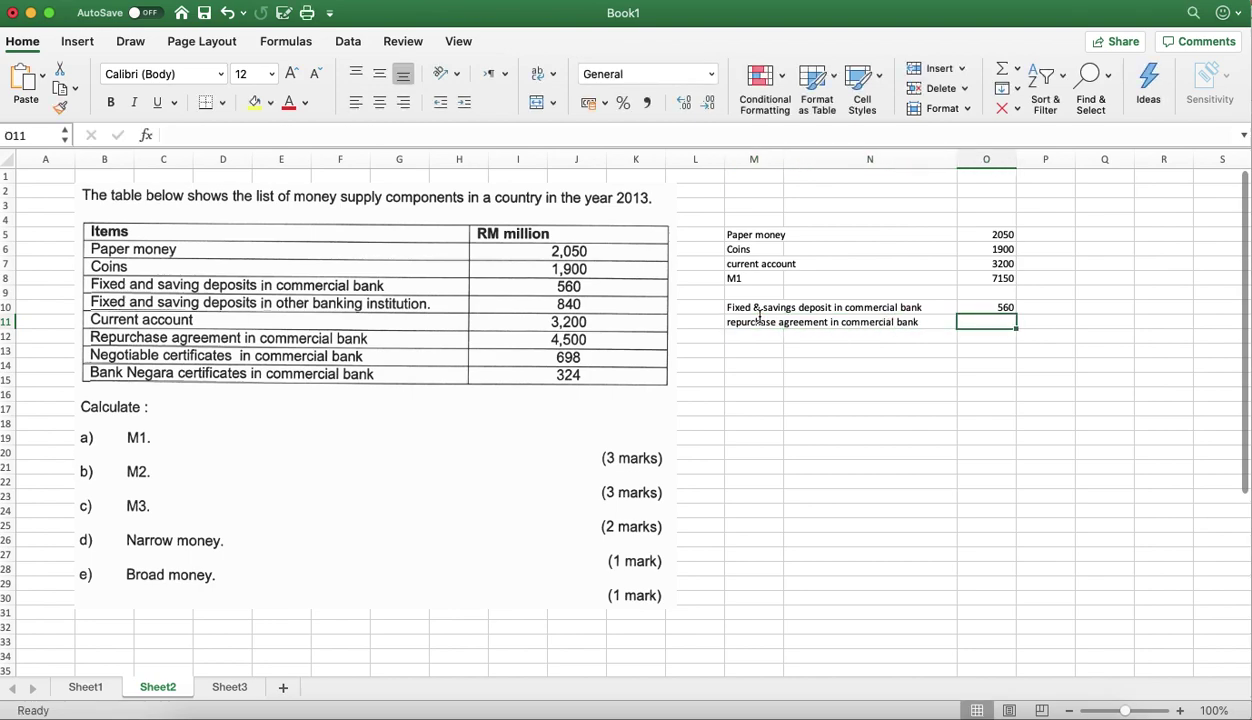
type("4500")
key("Return")
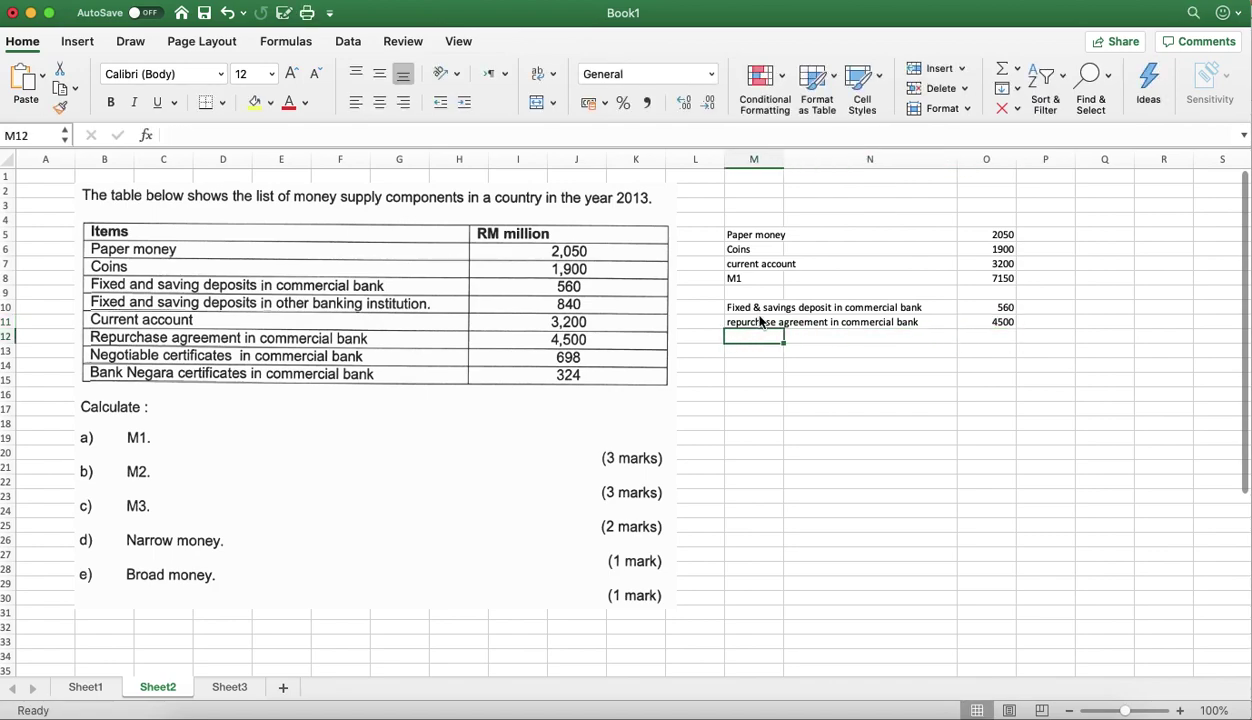
Enter the item "negotiable certificates in commercial bank" in M12.
type("nego")
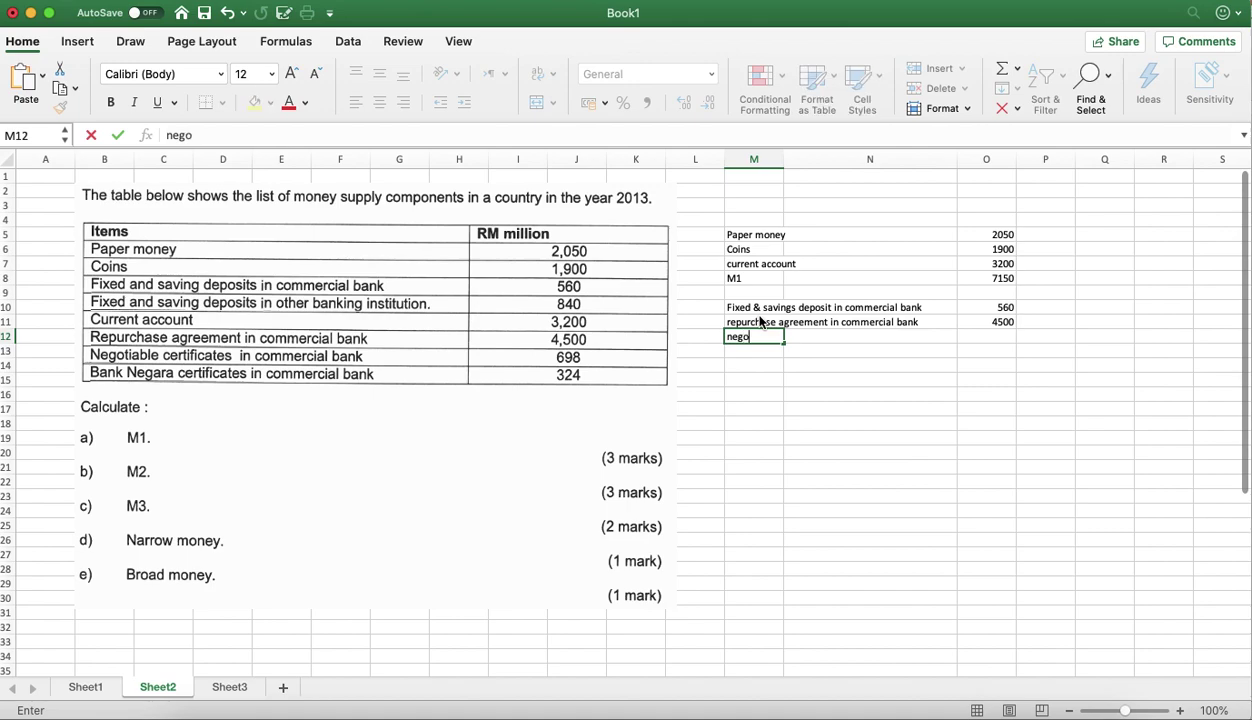
type("tiable certificates in commercial bank")
key("Tab")
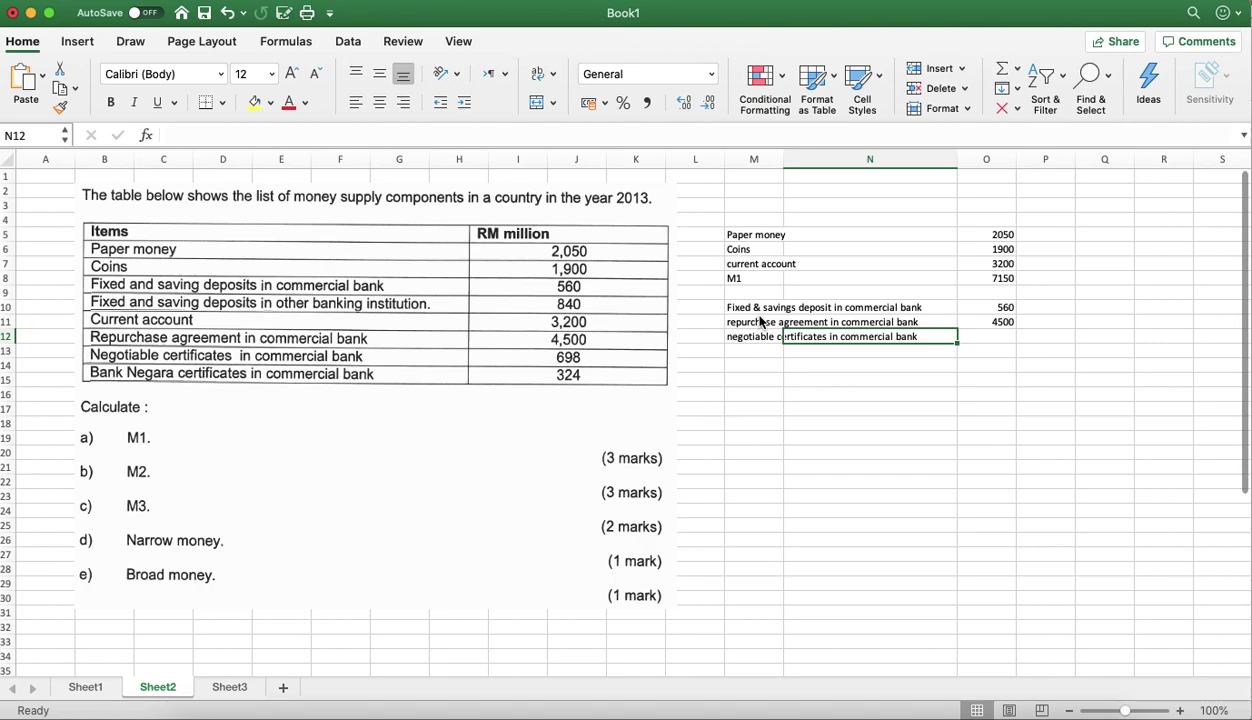
type("698")
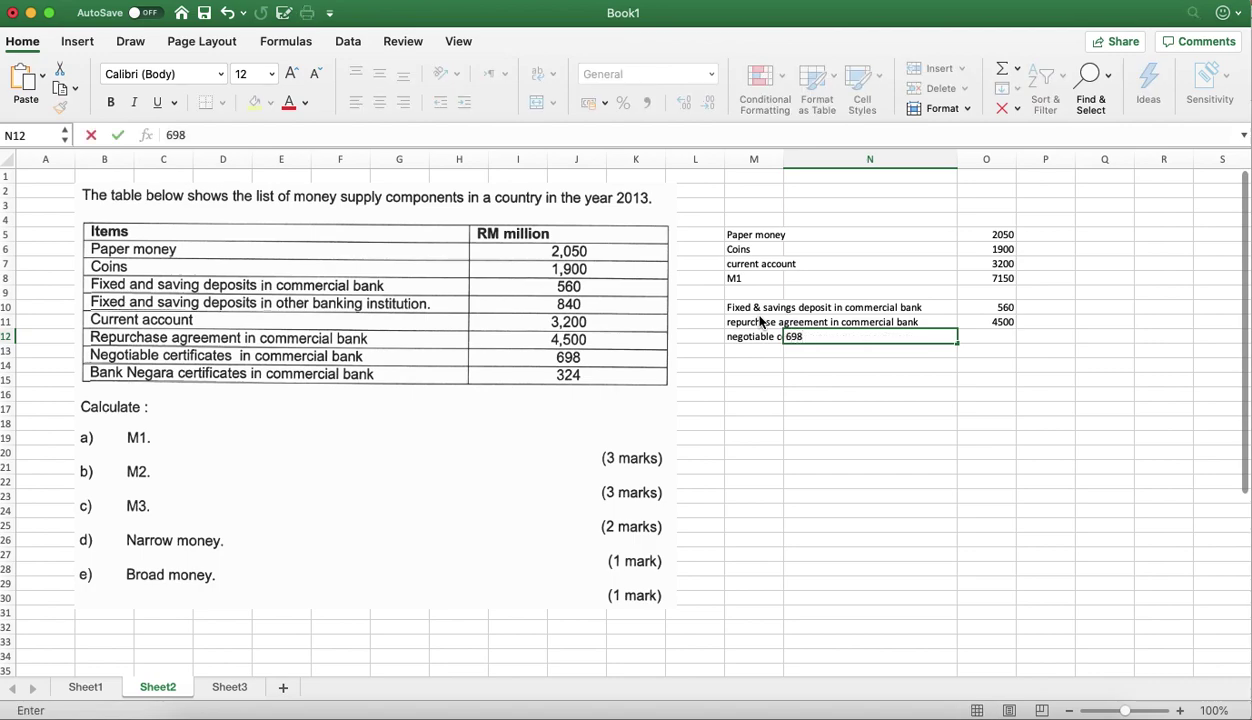
key("Return")
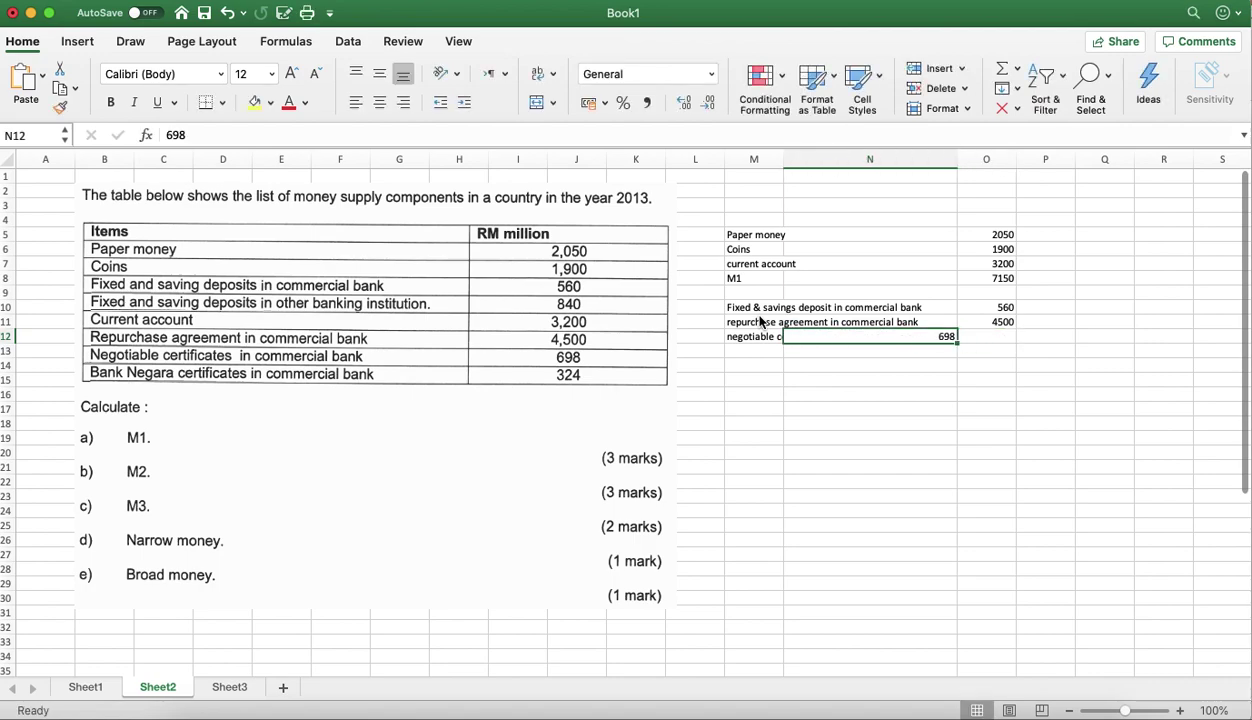
key("super+z")
Enter the amount 698 in O12 for the negotiable certificates.
key("Tab")
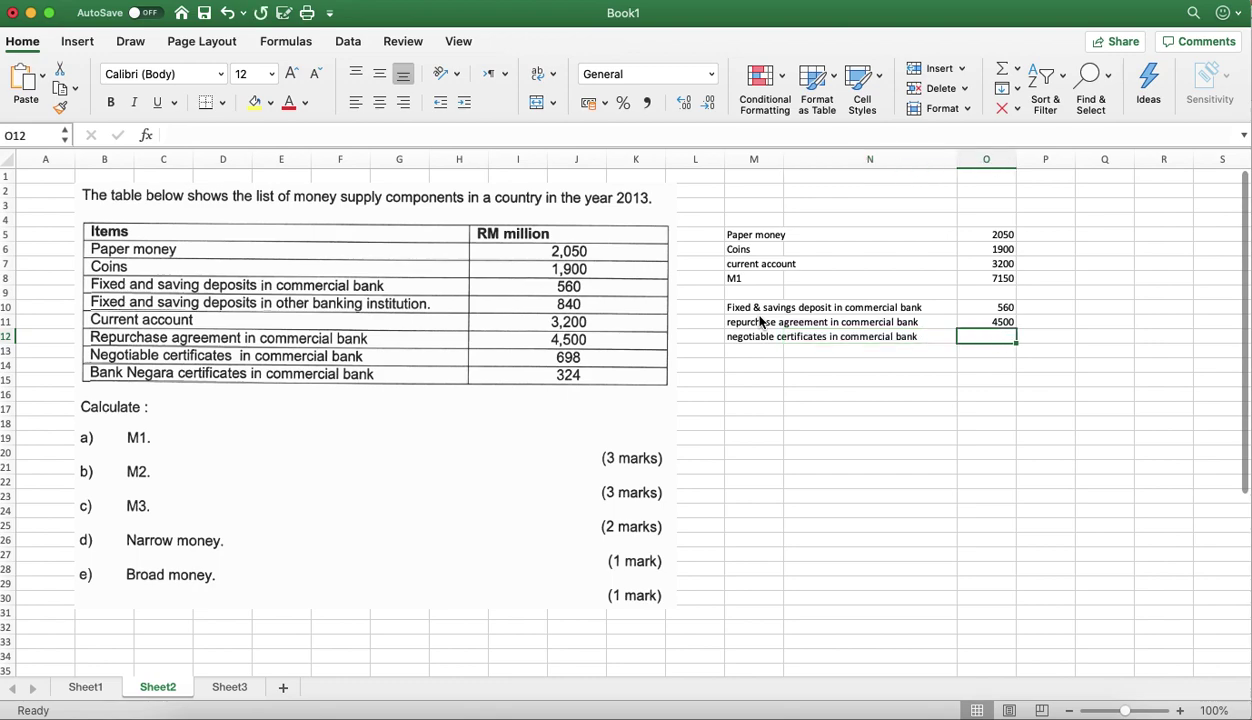
type("698")
key("Return")
Enter the item "bank negara certificates in commercial bank" in M13 with its amount 324 in O13.
key("Left")
key("Left")
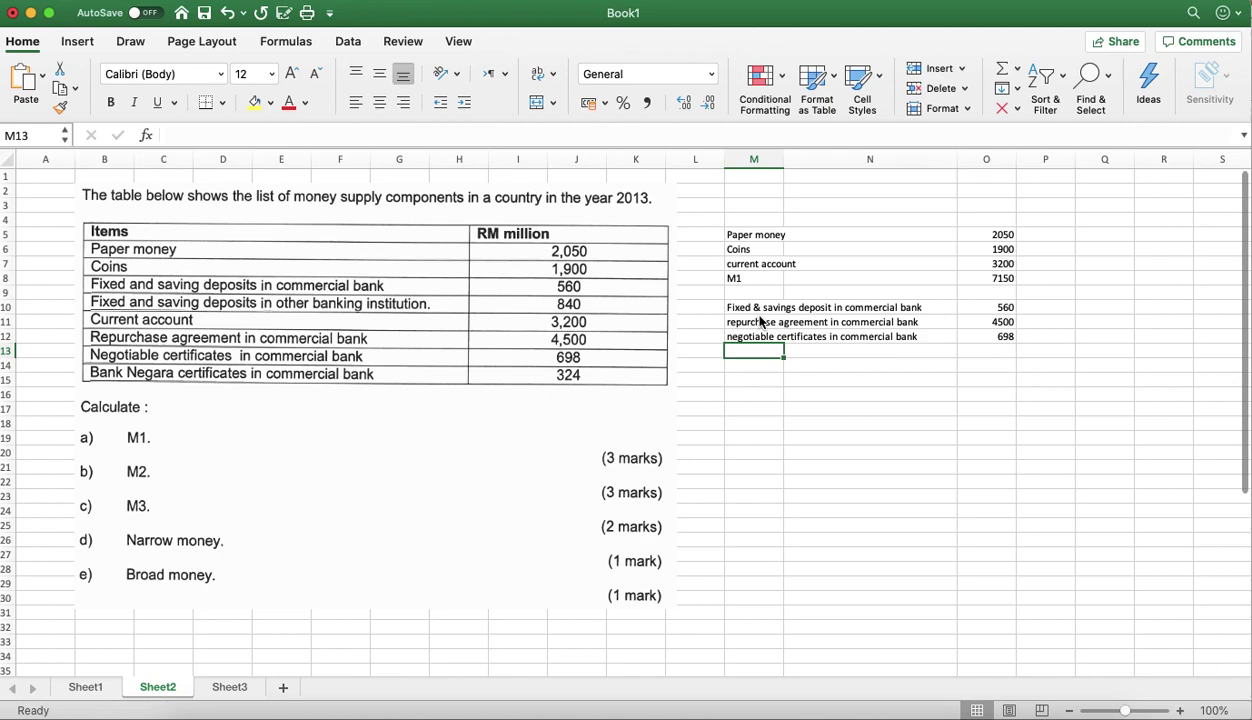
type("bank")
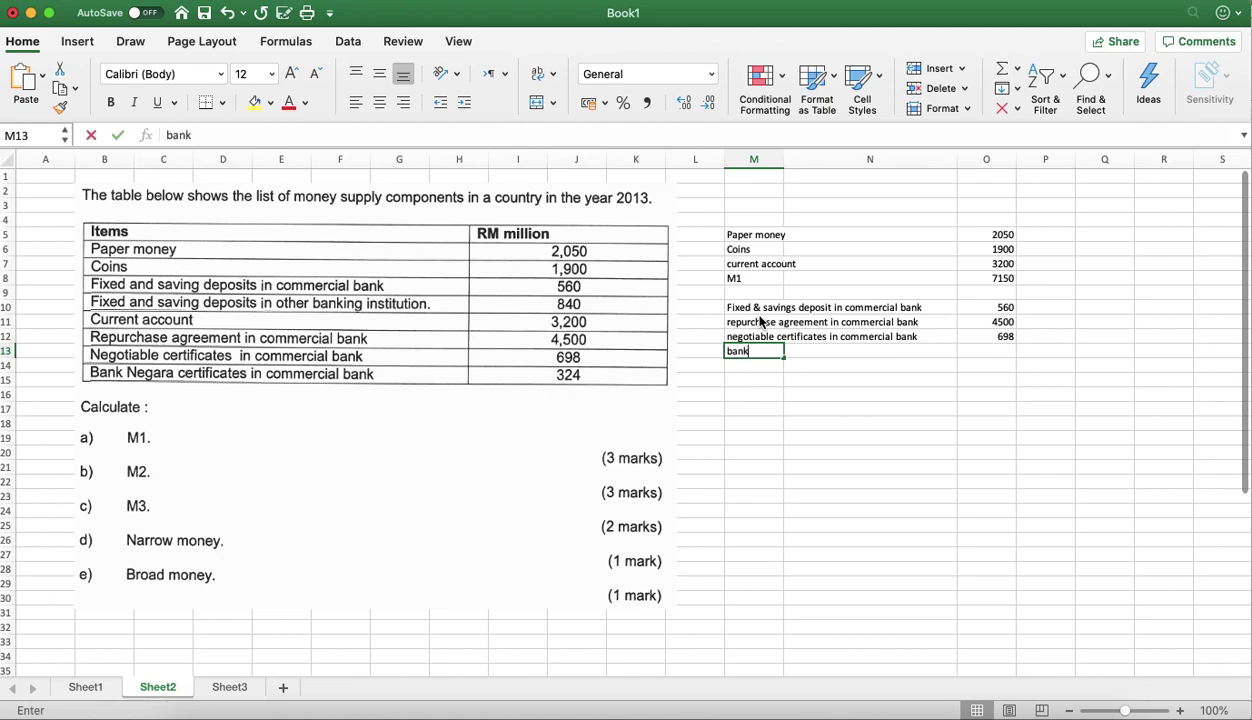
type(" negara c")
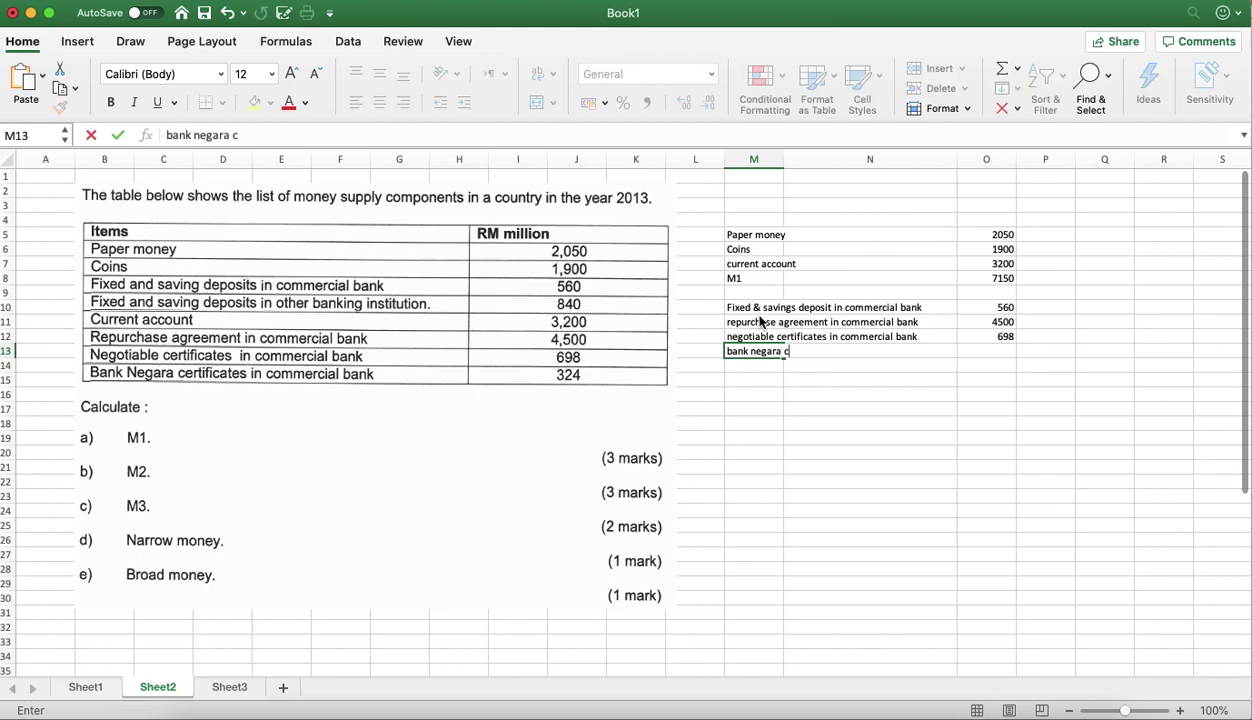
type("ertificates ")
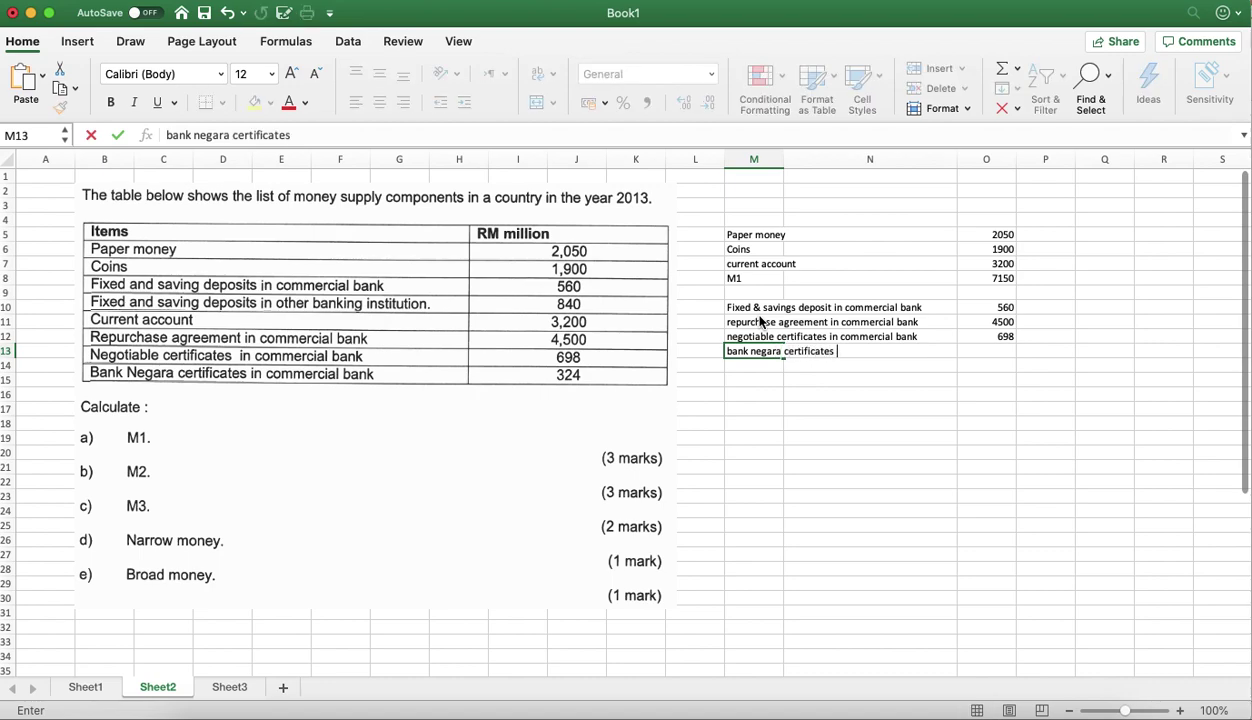
type("in commercial bank")
key("Tab")
key("Tab")
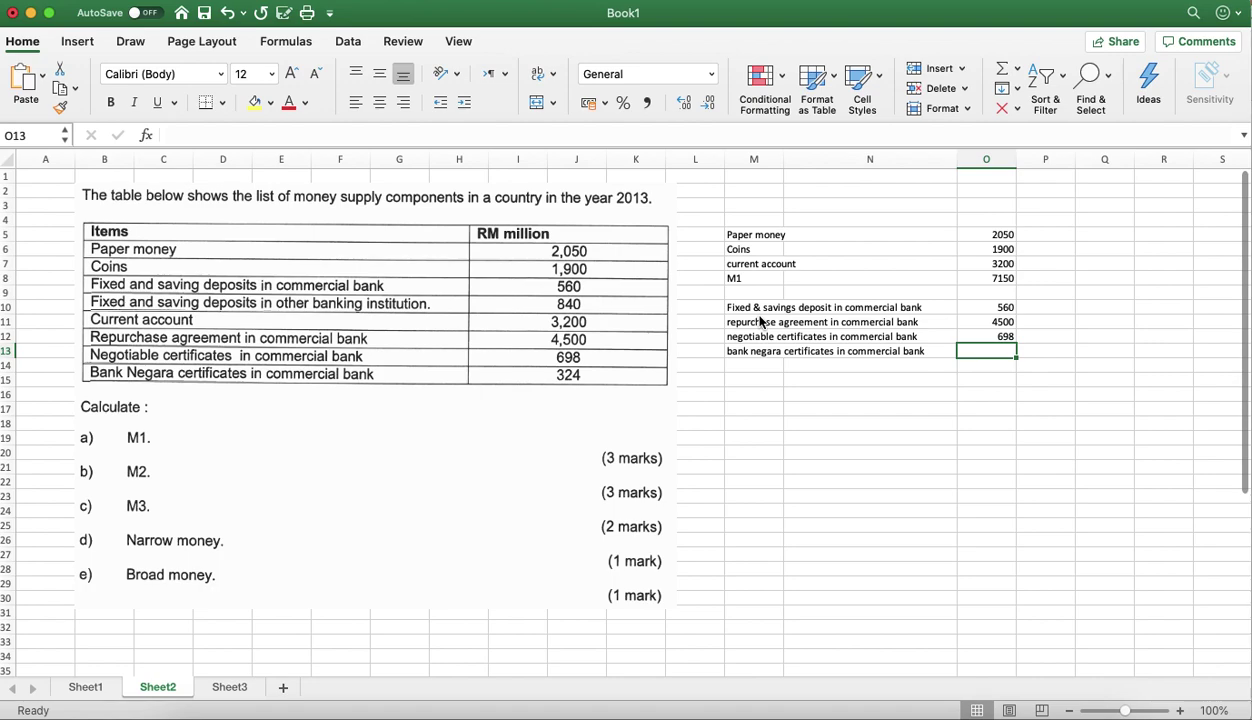
type("324")
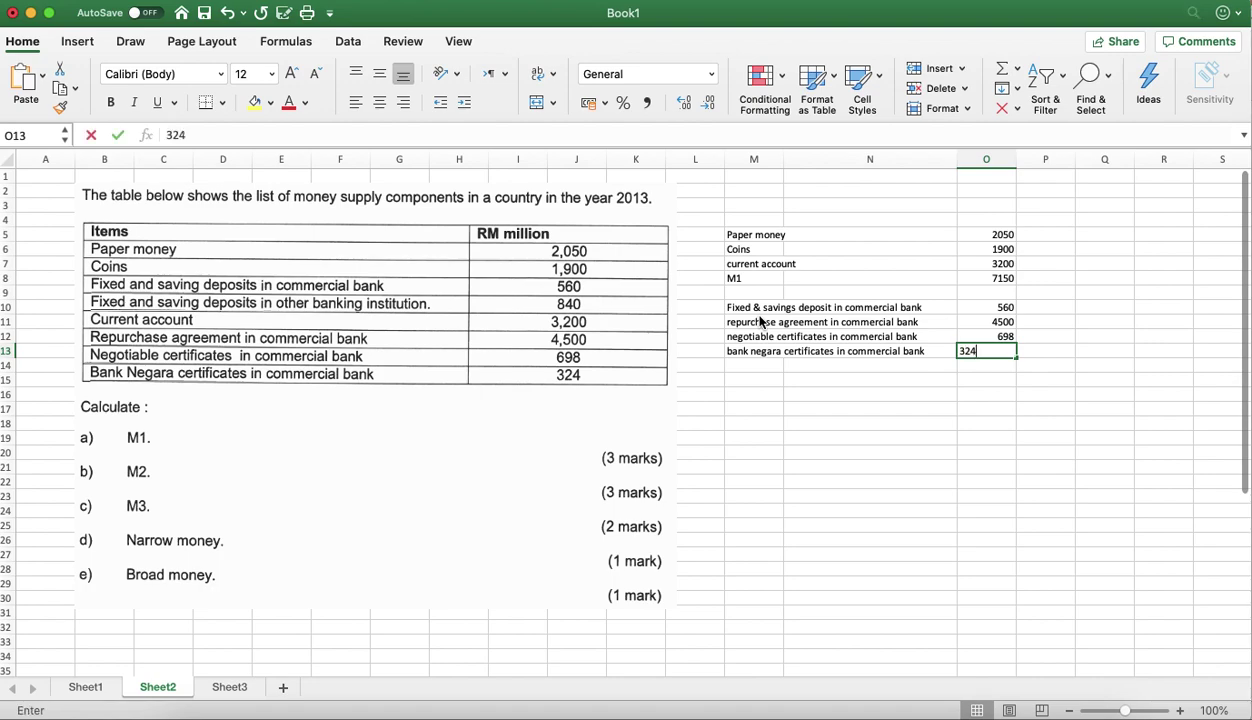
key("Return")
Enter the label "M2" in M14 and sum O8:O13 in O14.
key("Left")
type("M2")
key("Tab")
key("Tab")
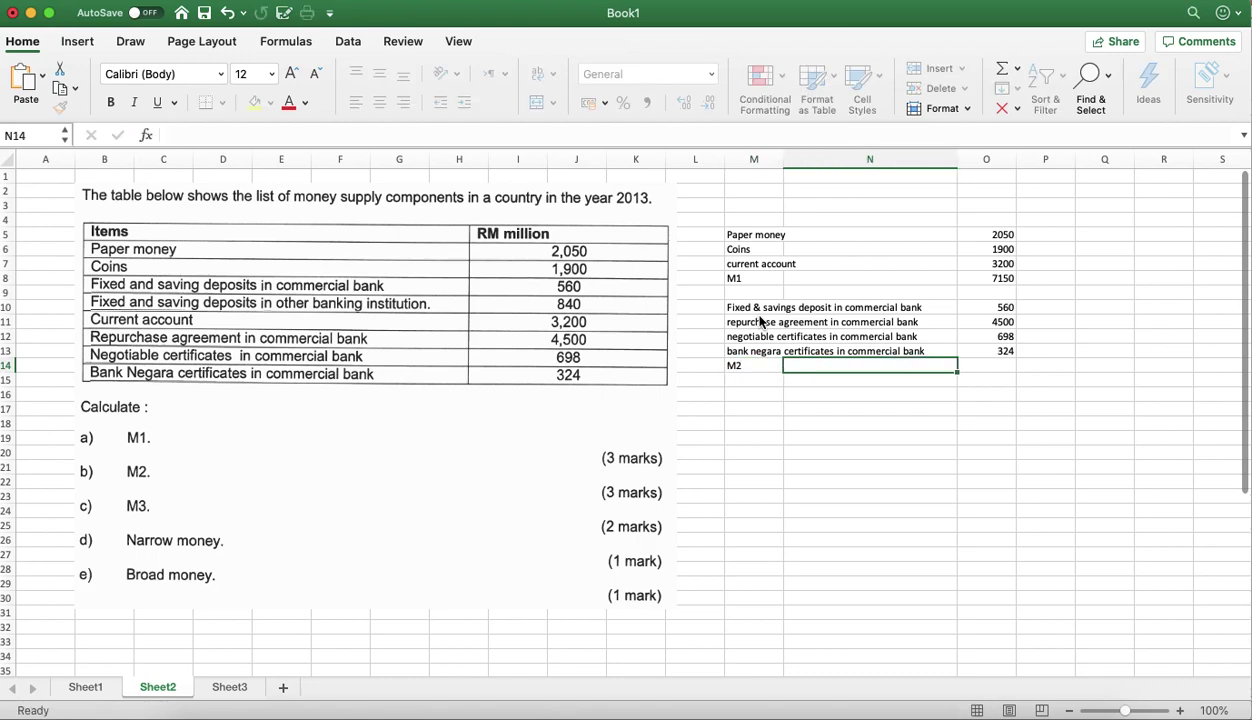
type("=sum")
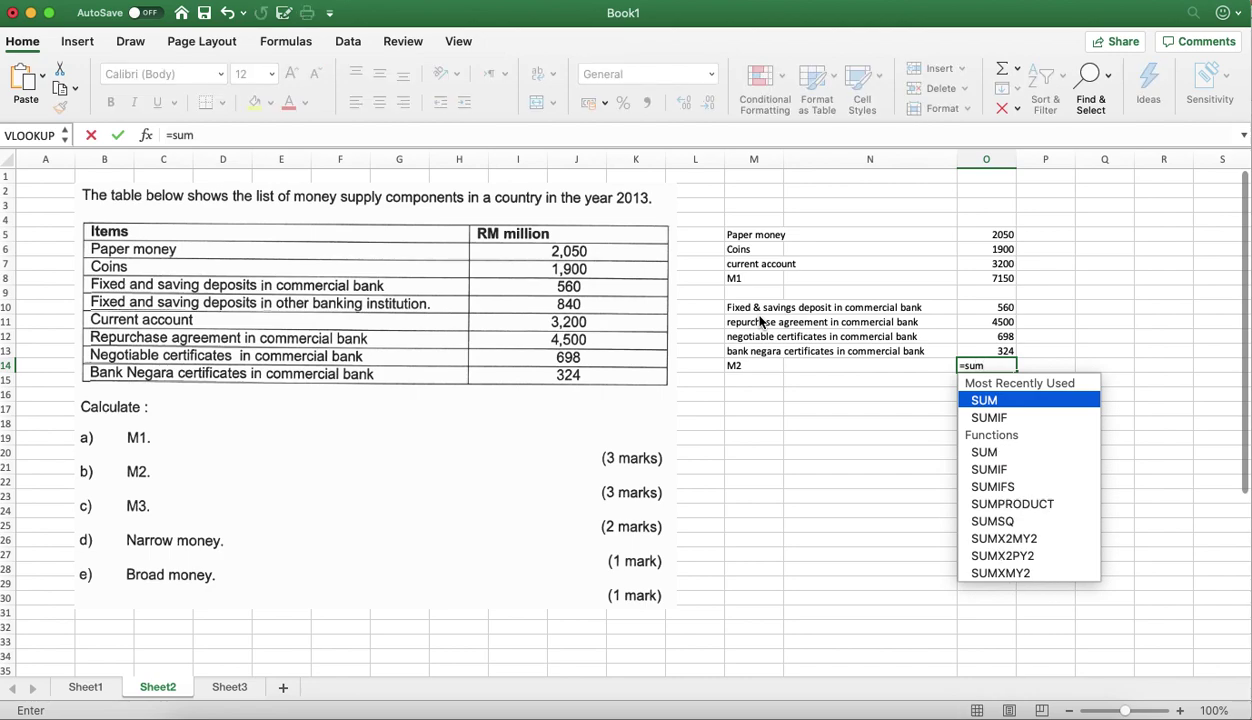
type("(")
left_click_drag(998, 281, 998, 347)
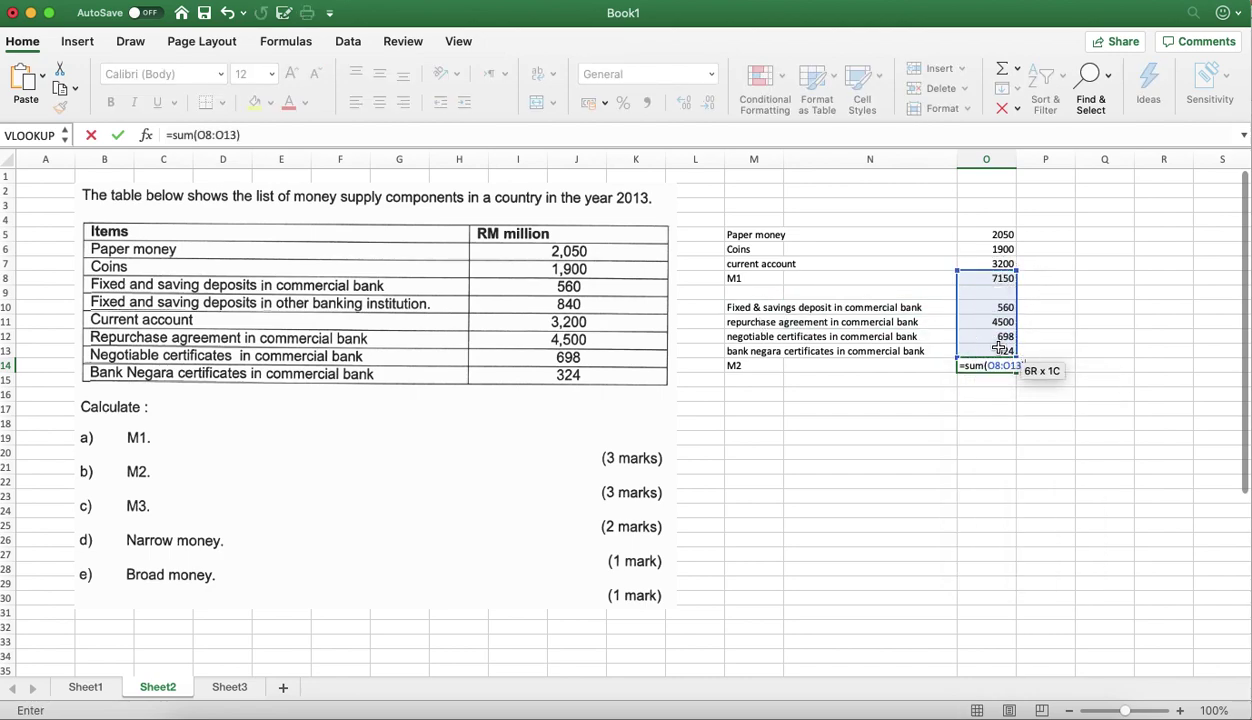
key("Return")
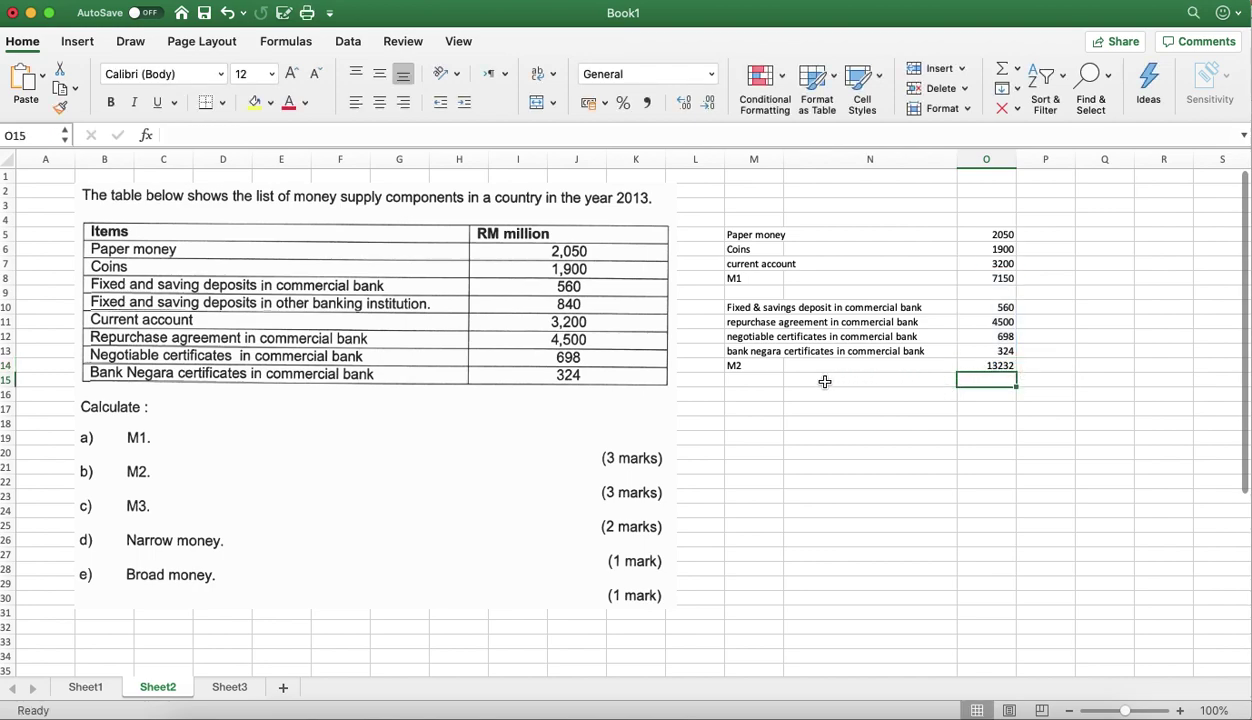
Copy the "Fixed & savings deposit in commercial bank" label from M10 into M16.
left_click(768, 393)
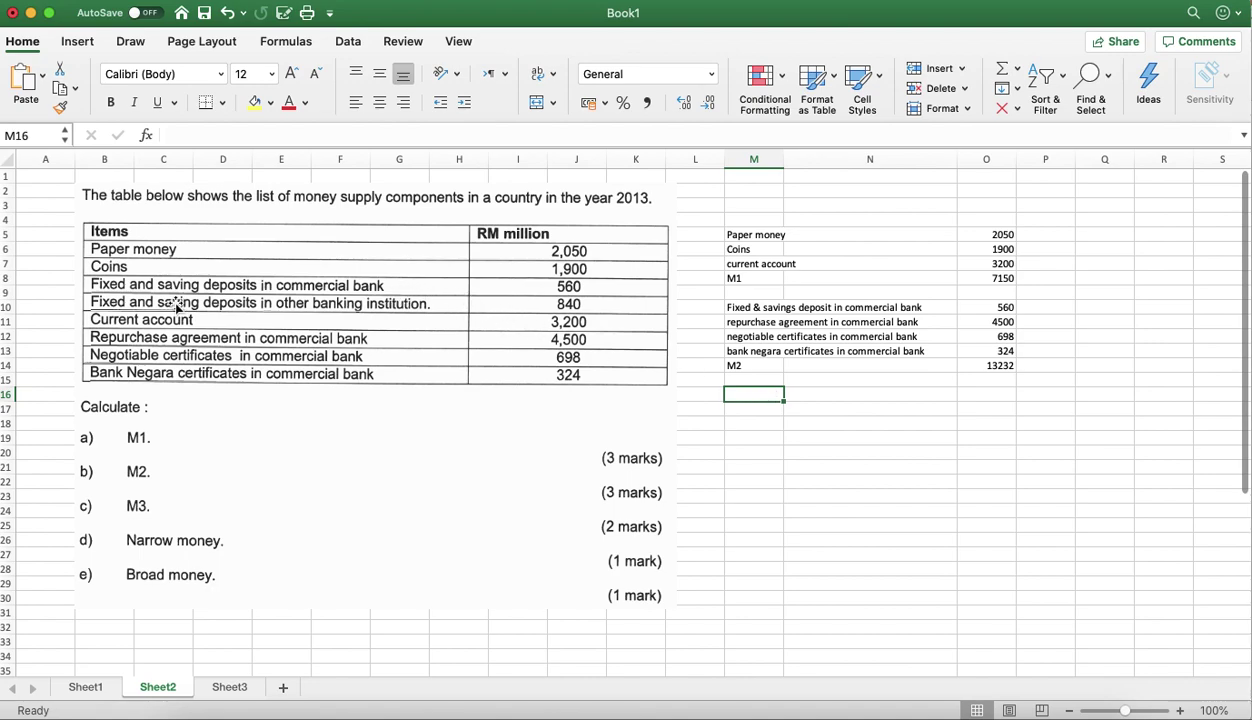
left_click(782, 308)
key("super+c")
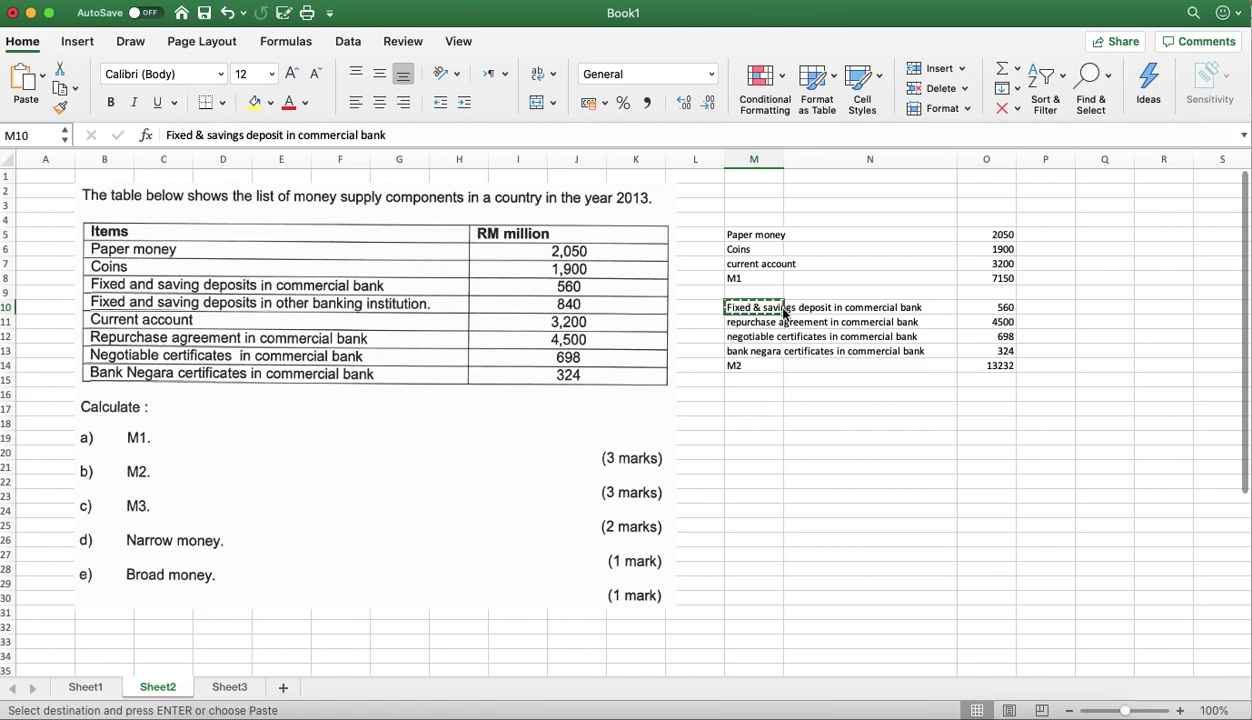
left_click(760, 394)
key("super+v")
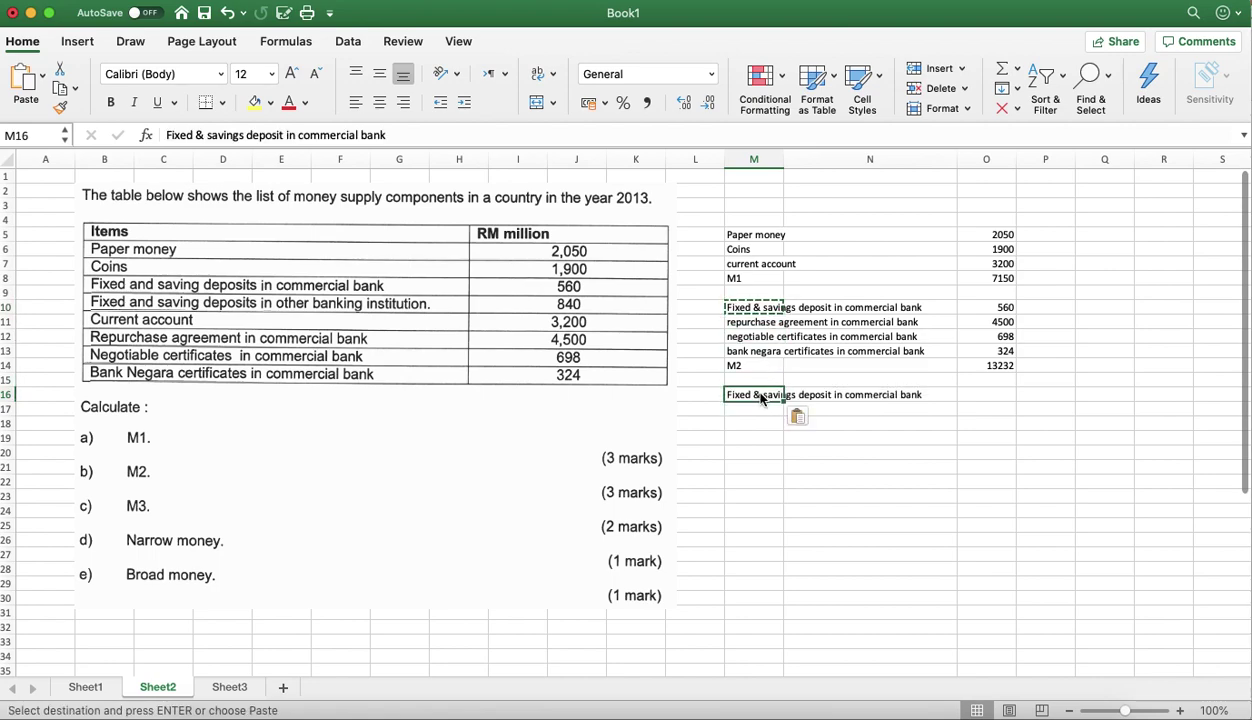
Change the copied label in M16 to "Fixed & savings deposit in other financial institution".
left_click(398, 135)
key("BackSpace")
key("BackSpace")
key("BackSpace")
key("BackSpace")
key("BackSpace")
key("BackSpace")
key("BackSpace")
key("BackSpace")
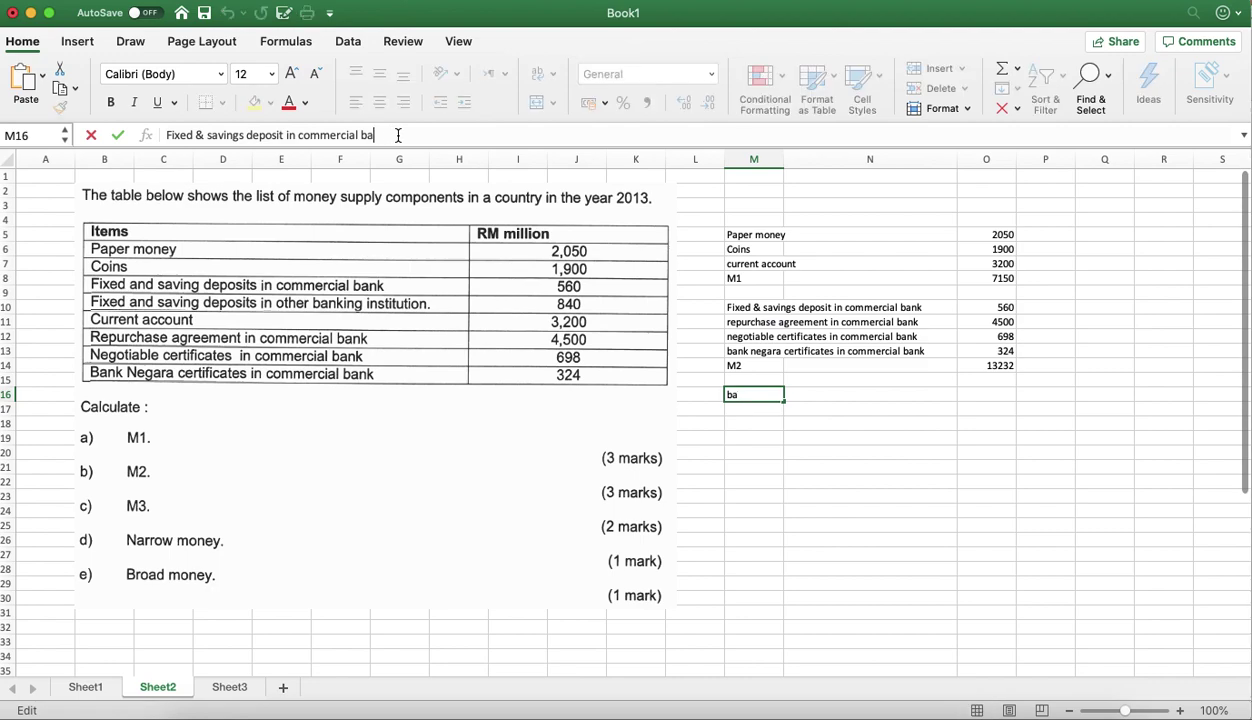
key("BackSpace")
key("BackSpace")
key("BackSpace")
key("BackSpace")
key("BackSpace")
key("BackSpace")
key("BackSpace")
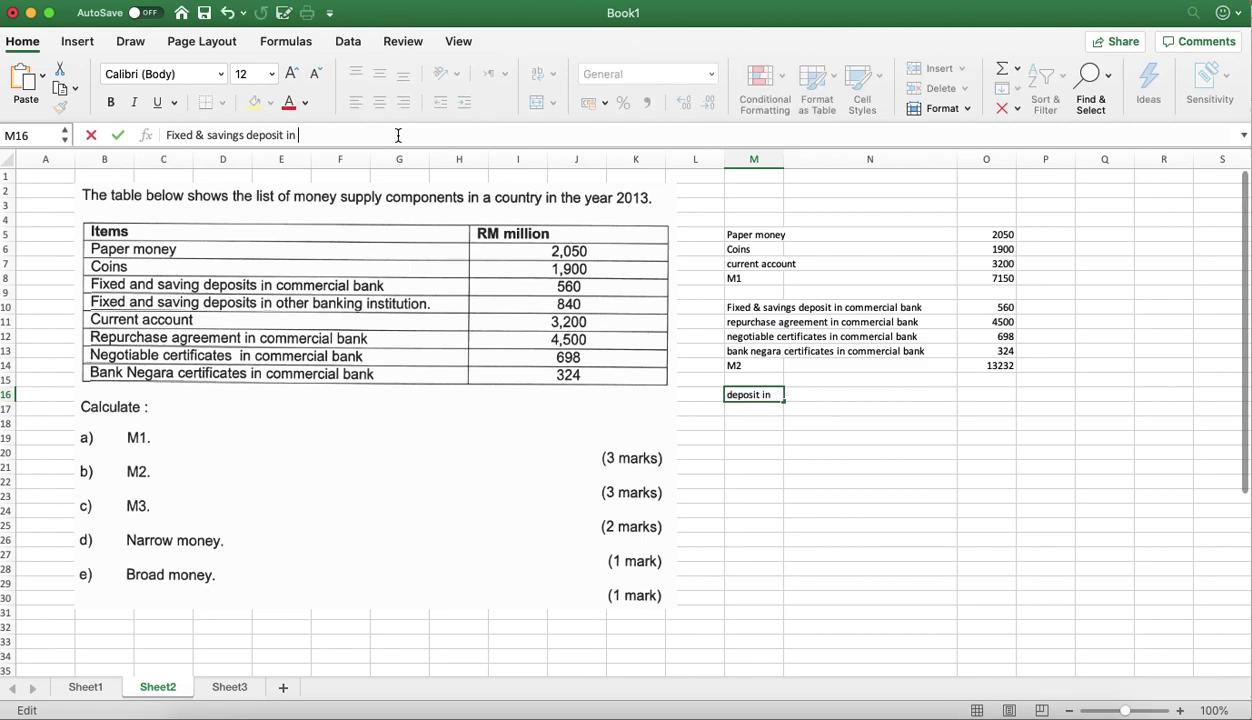
type("other financial")
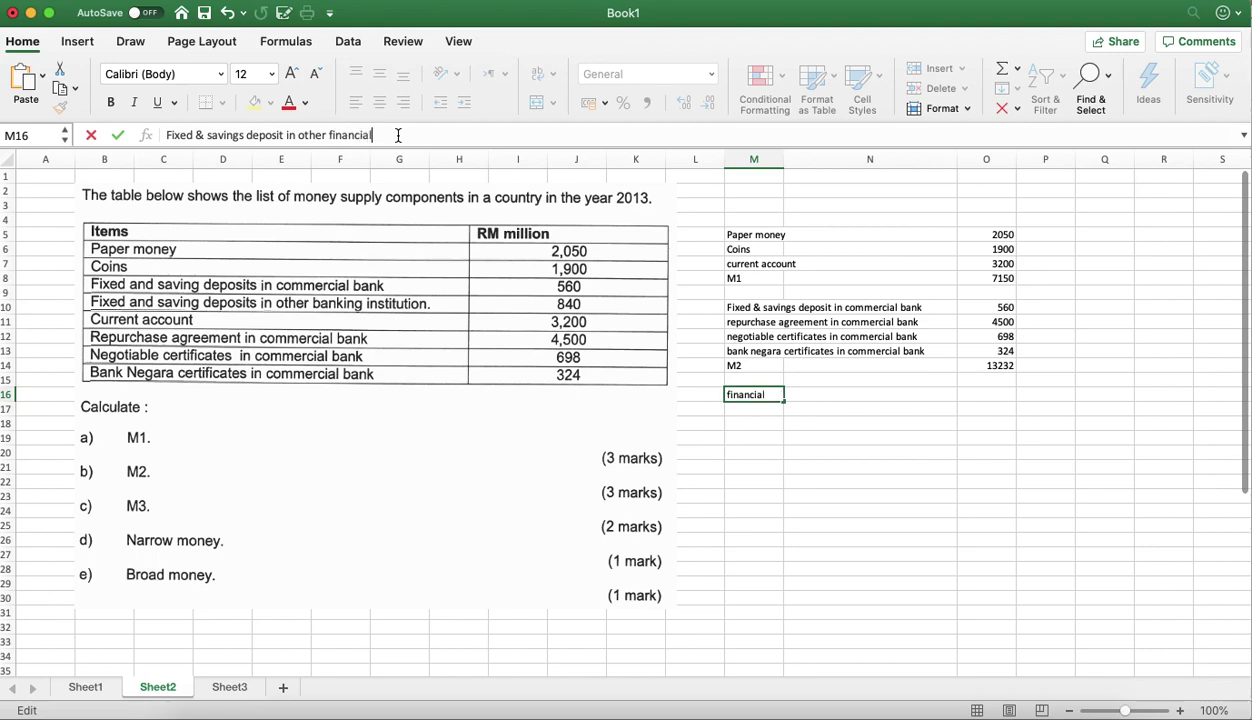
type(" institution")
key("Return")
key("Up")
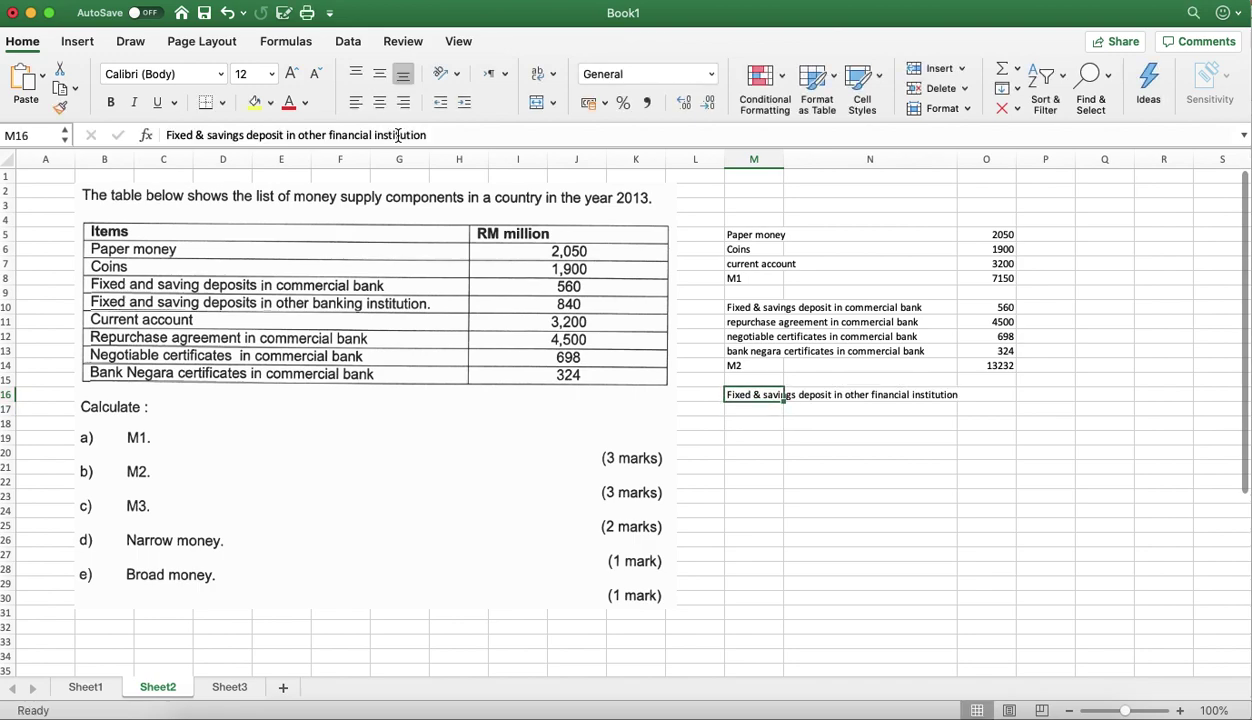
Enter the amount 840 in O16 and start a SUM formula in O17.
key("Right")
key("Right")
key("Right")
key("Left")
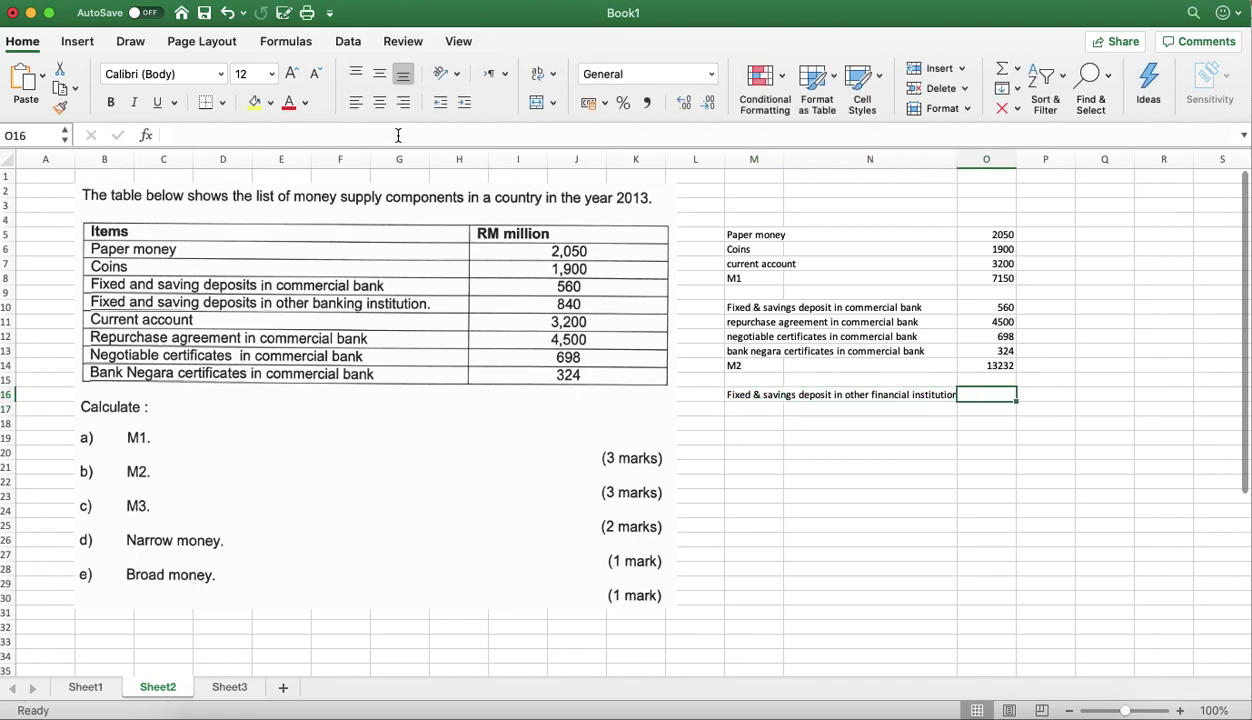
type("840")
key("Return")
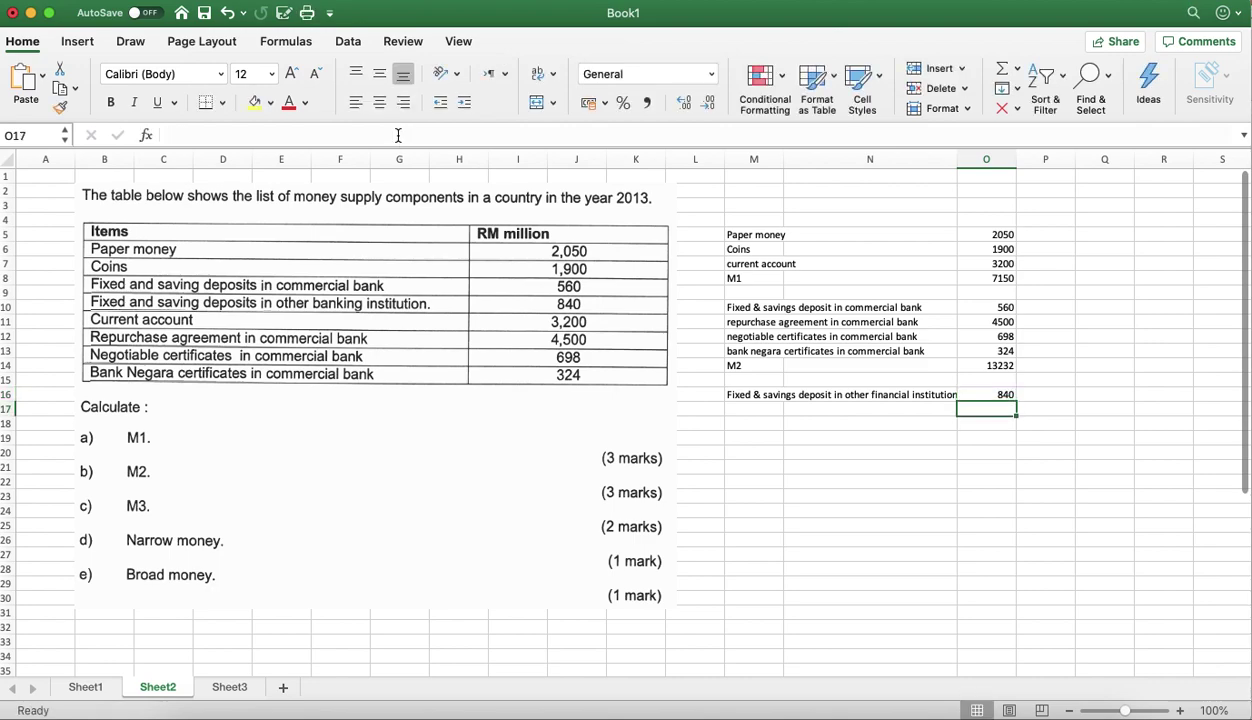
type("=sum")
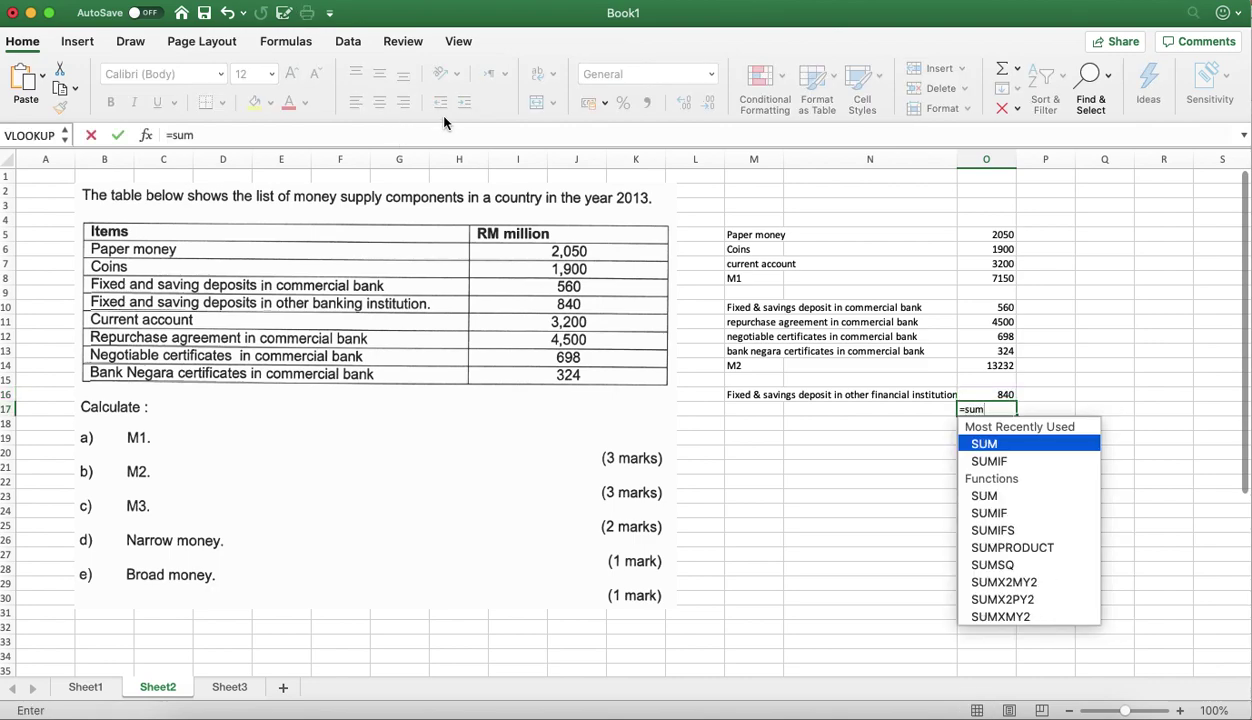
left_click_drag(965, 368, 976, 394)
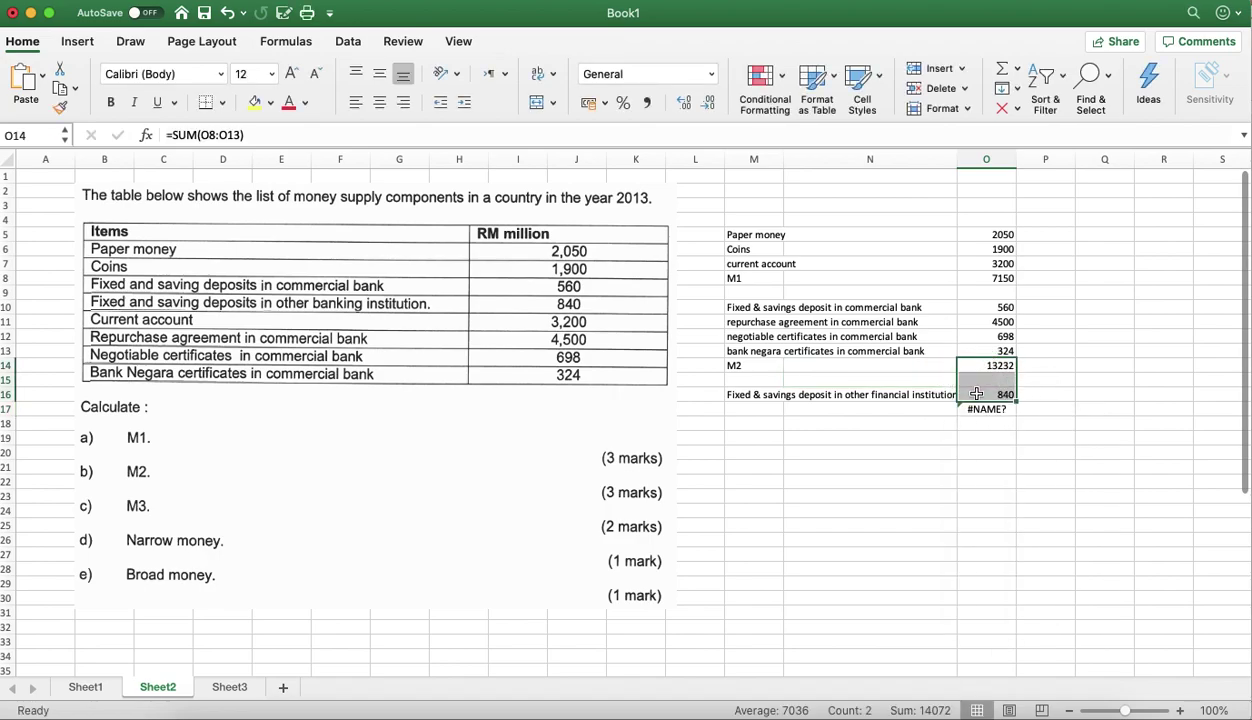
key("BackSpace")
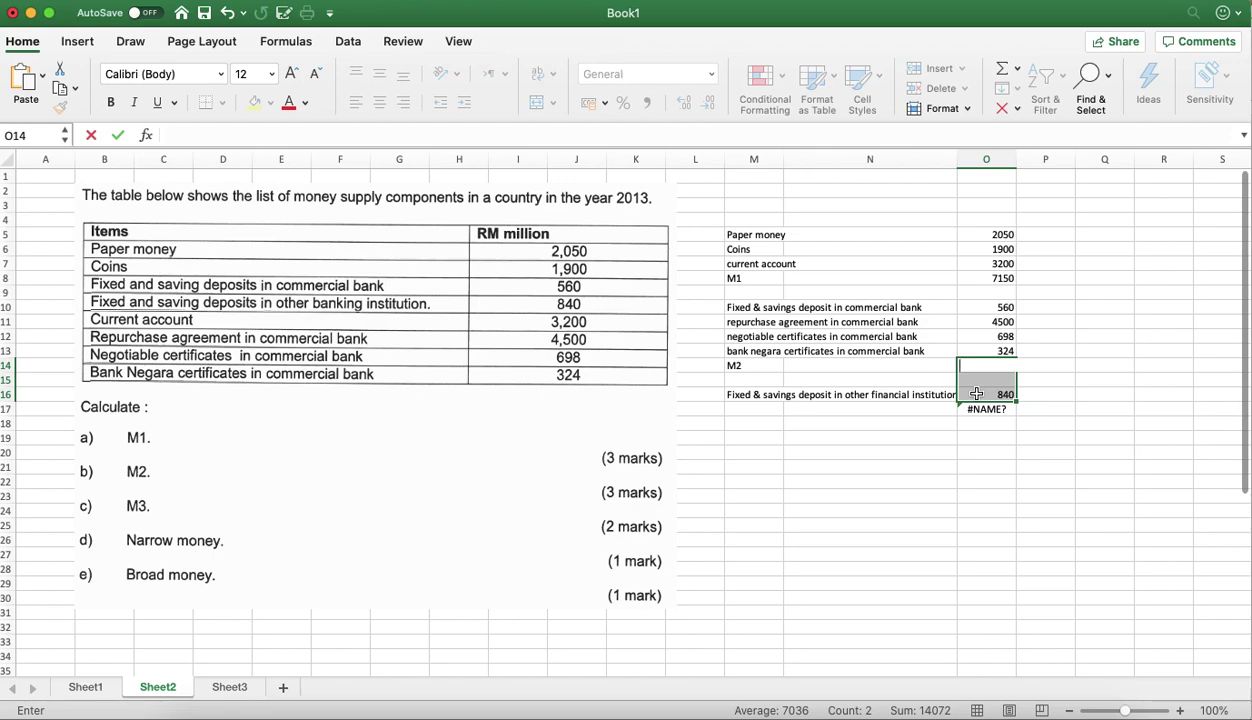
left_click(226, 14)
left_click(1023, 481)
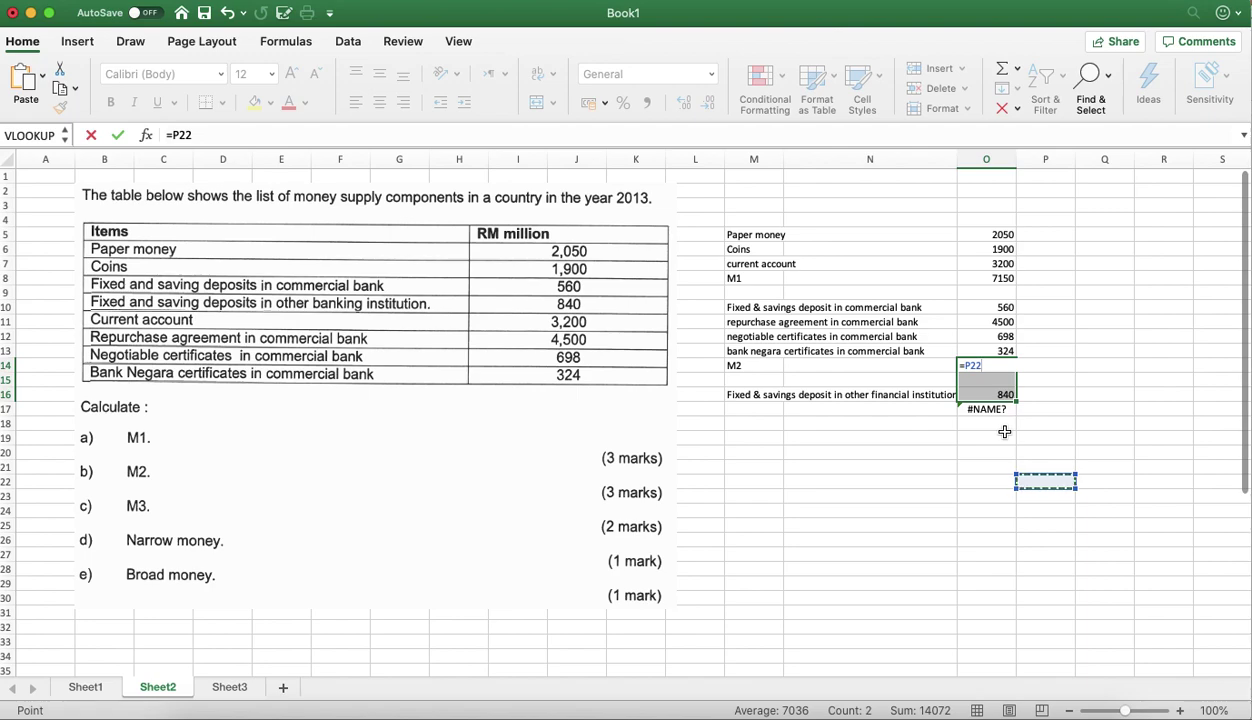
key("ctrl+z")
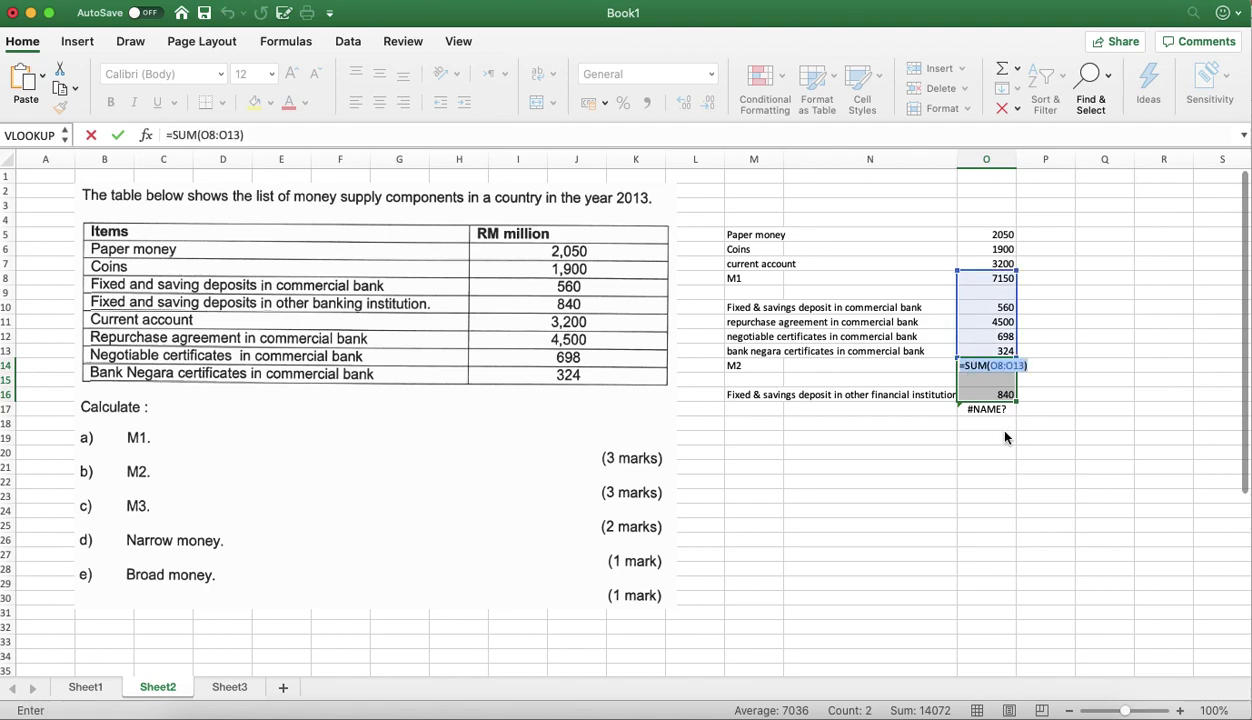
key("Return")
Complete the SUM formula in O17 with the range O14:O16 and enter the label "M3" in M17.
left_click(990, 410)
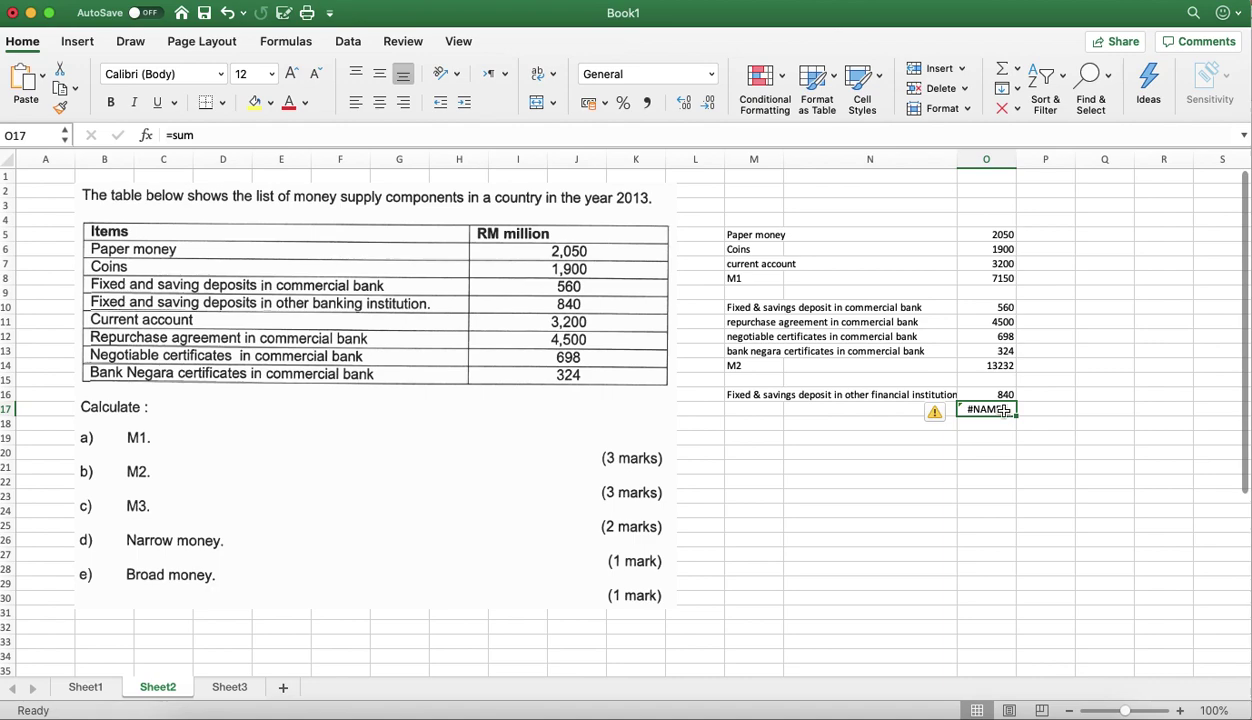
left_click(930, 135)
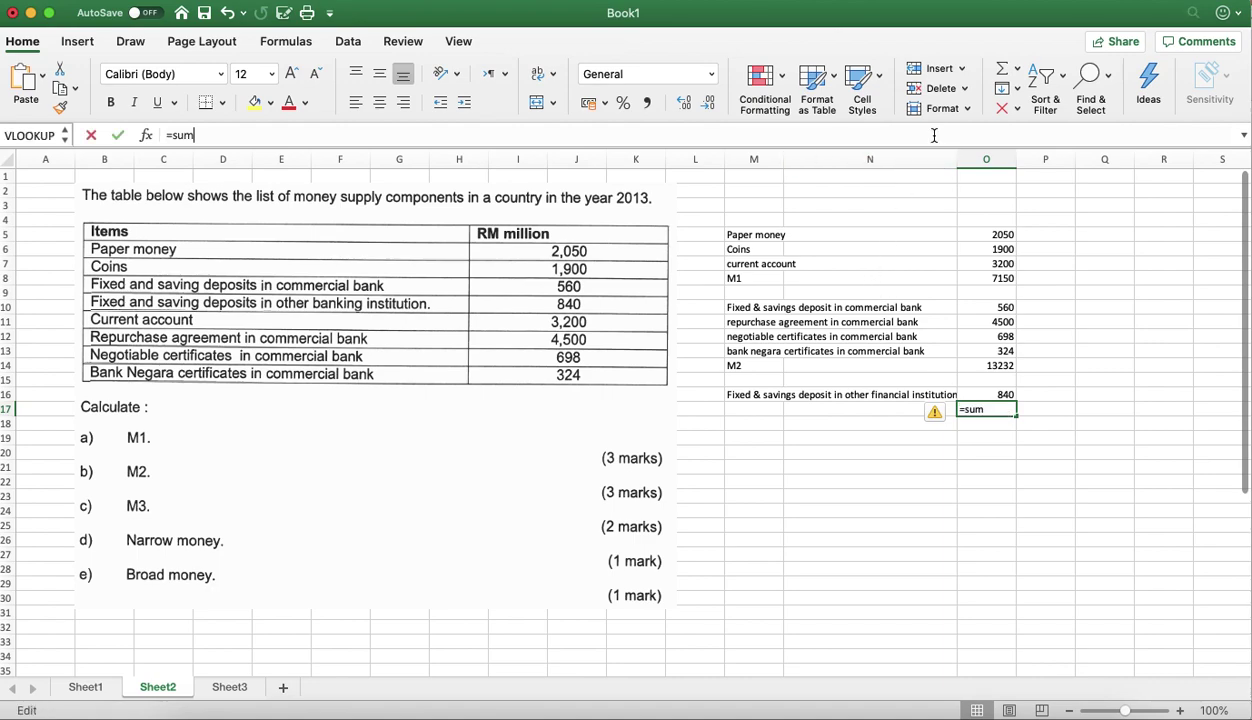
type("(")
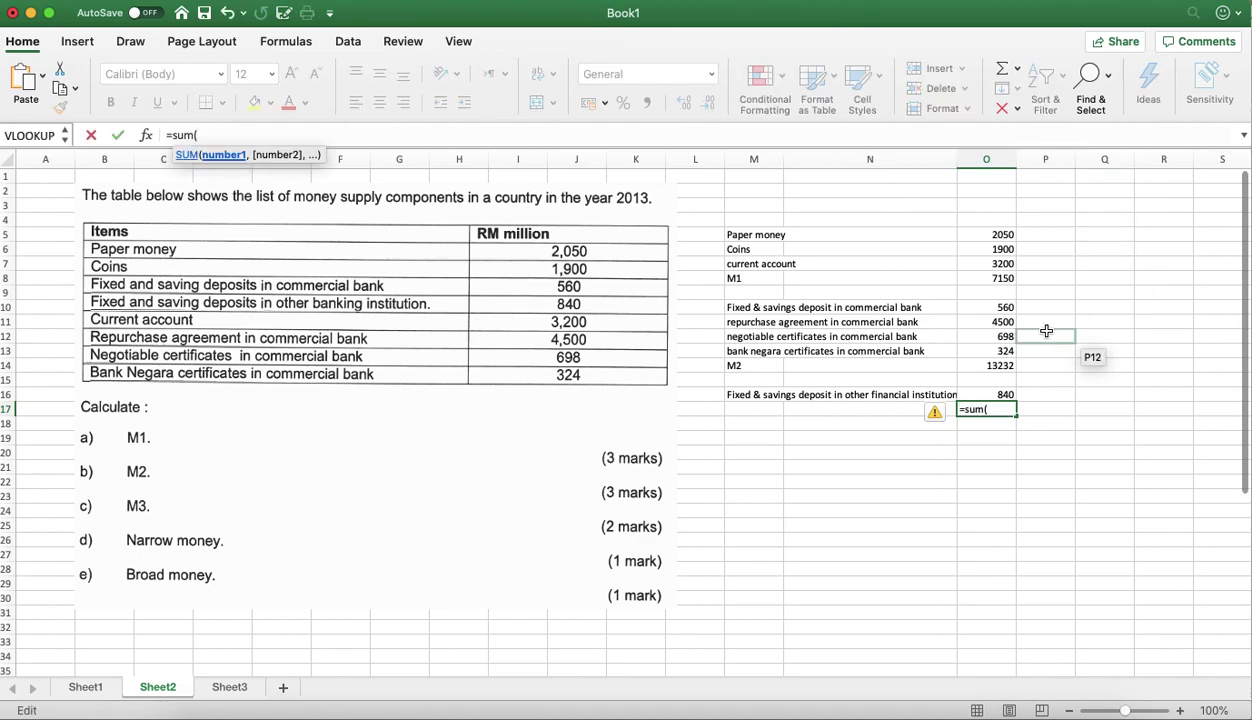
left_click_drag(987, 368, 986, 398)
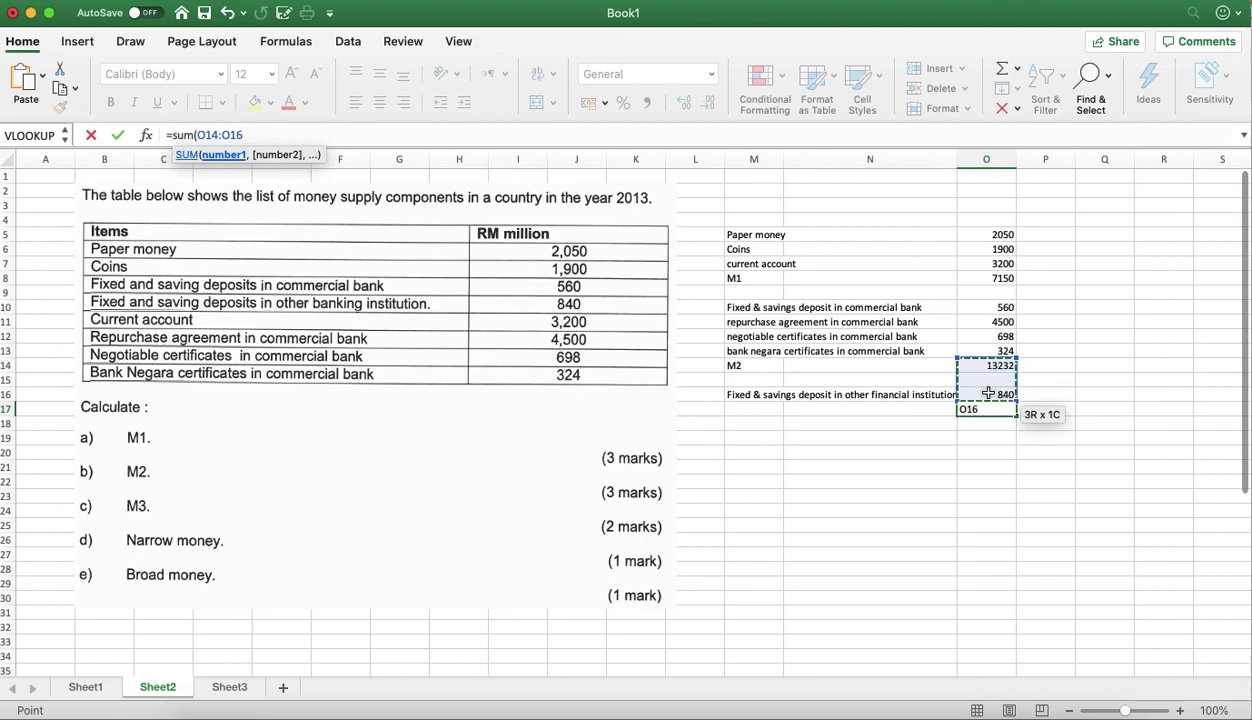
key("Return")
left_click(745, 409)
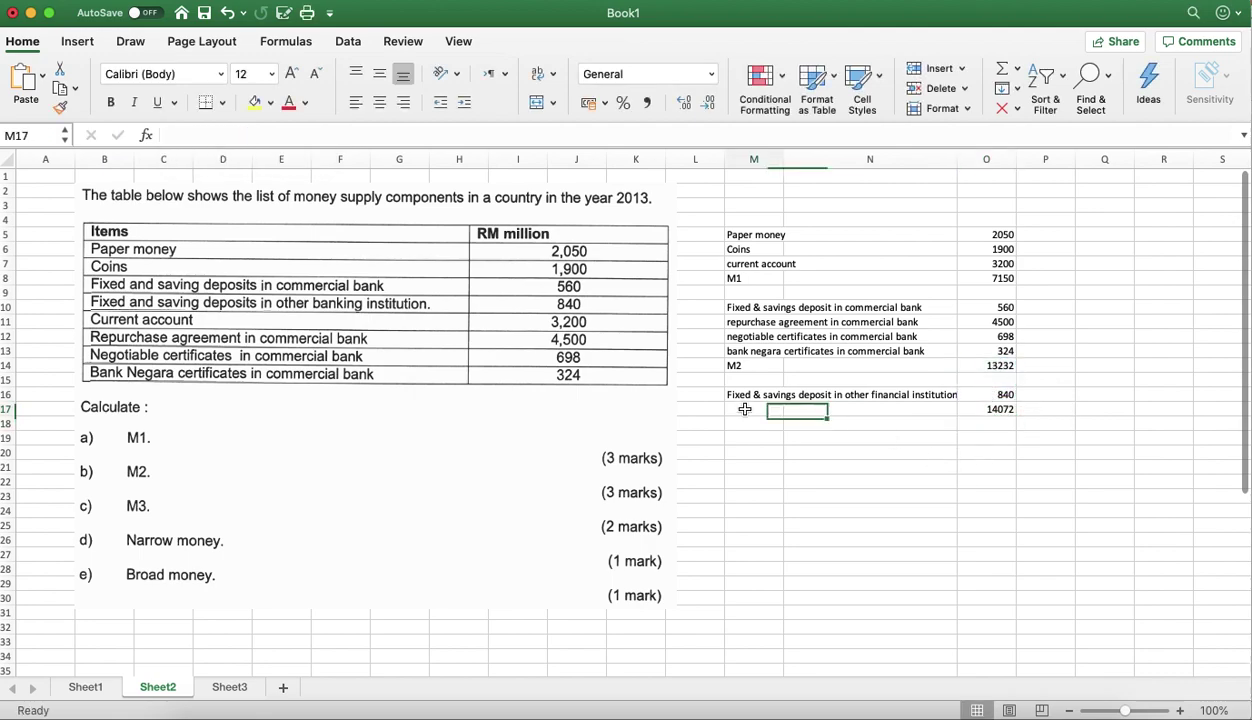
type("M3")
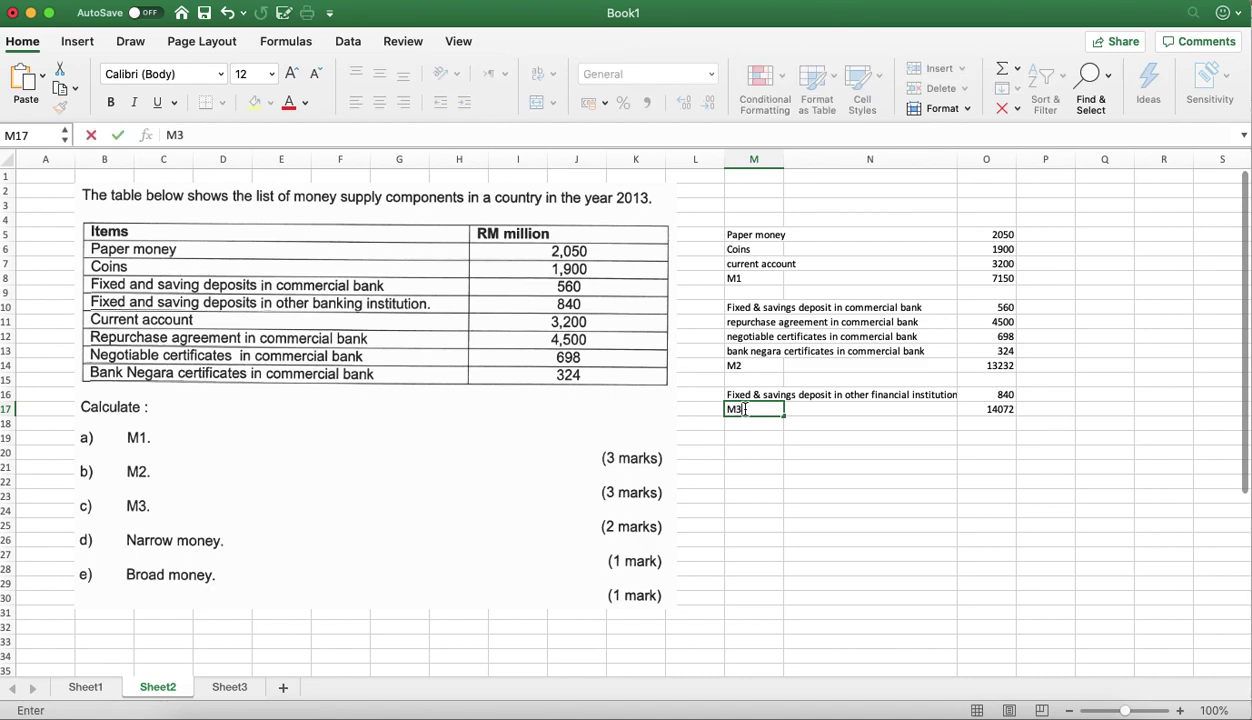
Enter the heading "narrom money" in M20 and the label "M2" in M21.
left_click(755, 452)
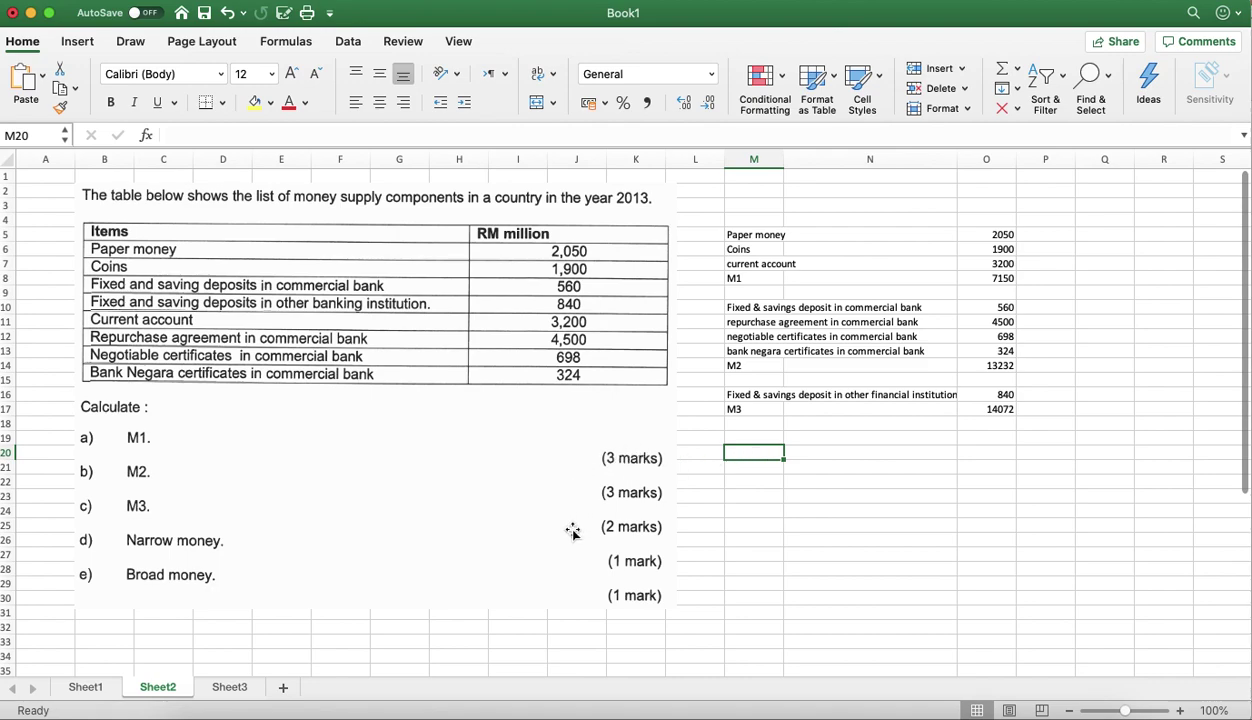
type("nar")
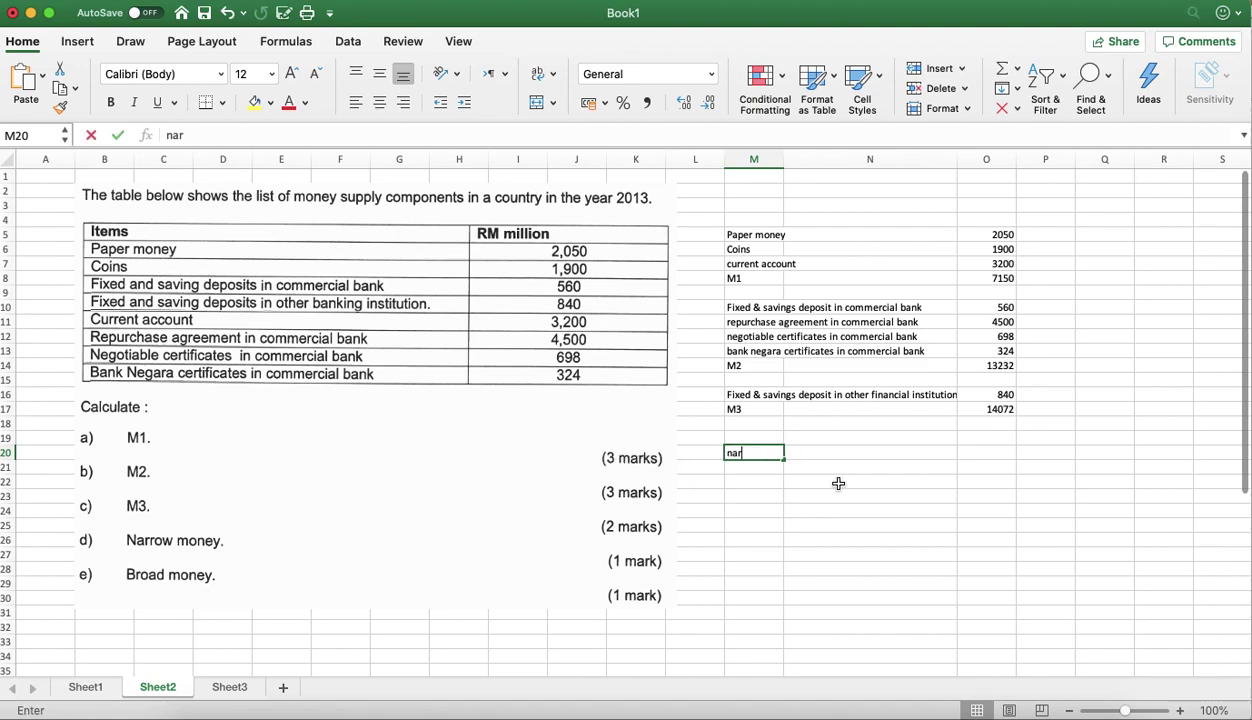
type("rom money")
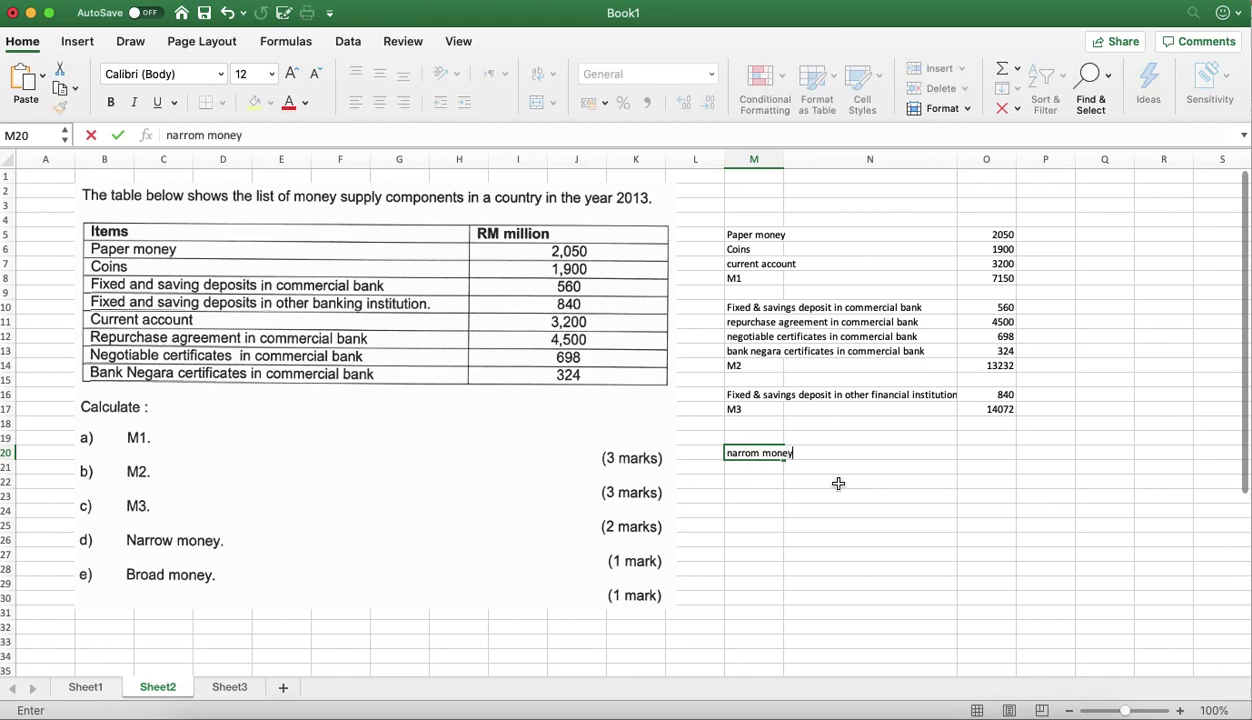
key("Return")
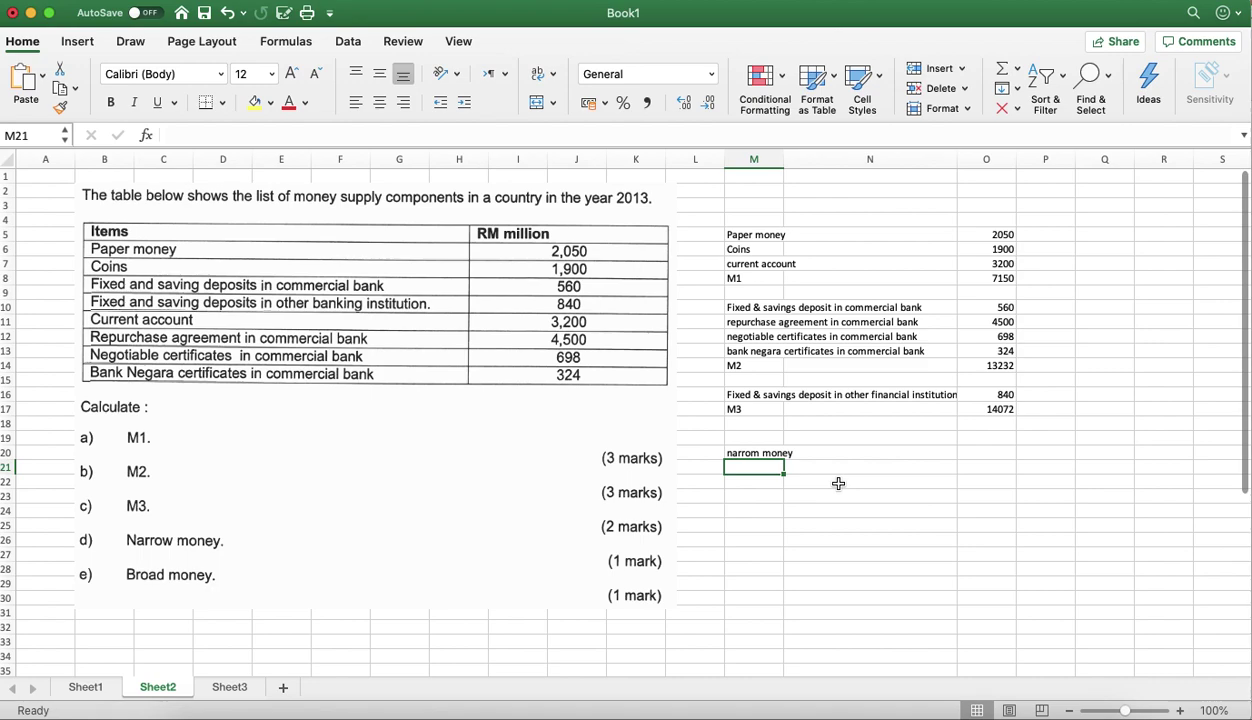
type("M2")
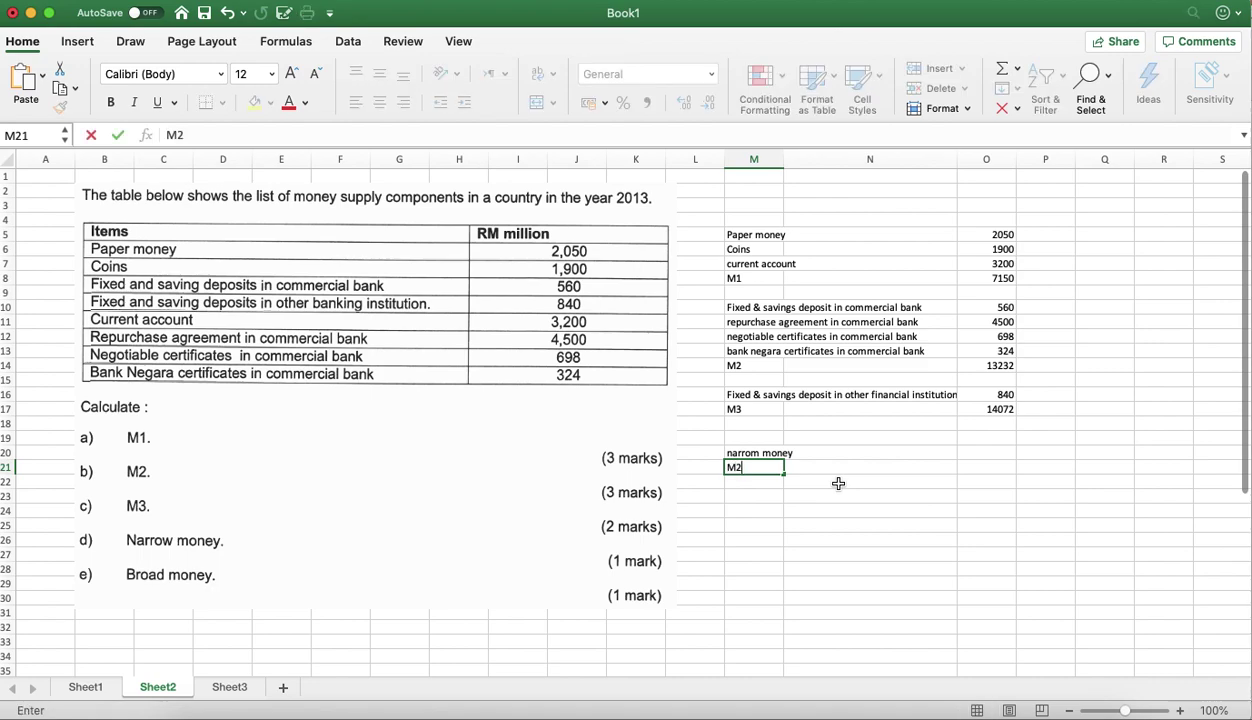
key("Return")
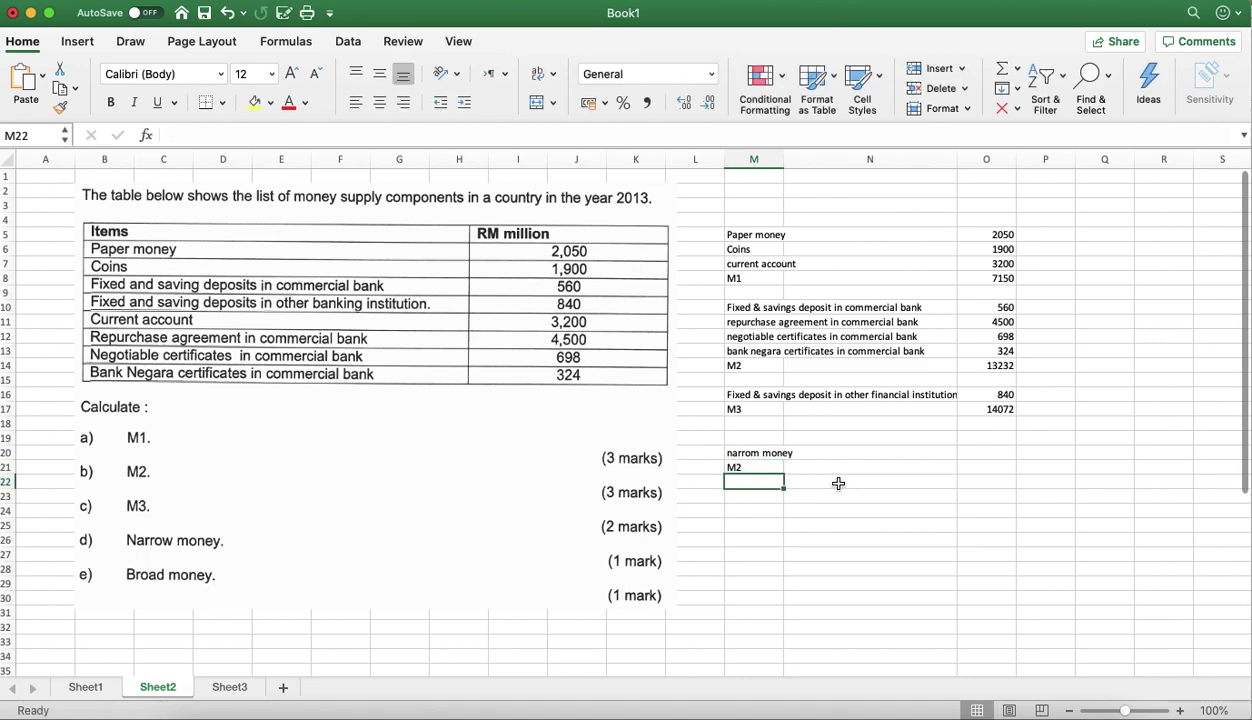
type("-")
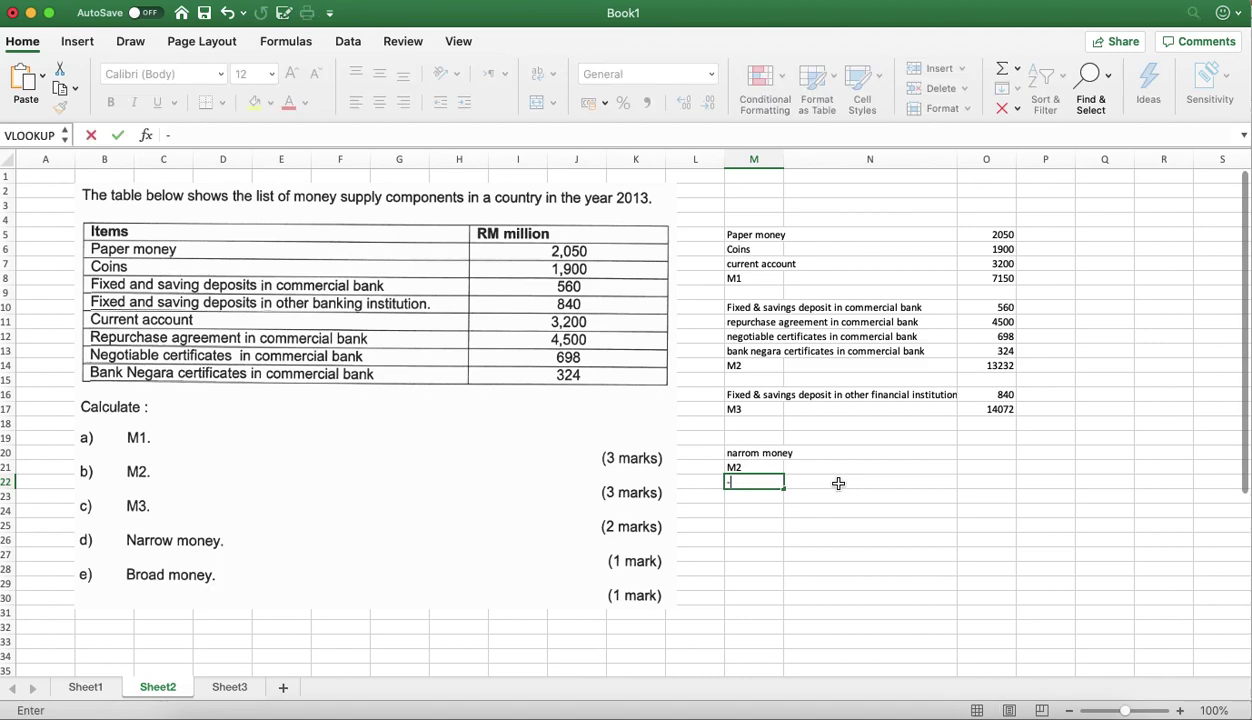
type("M")
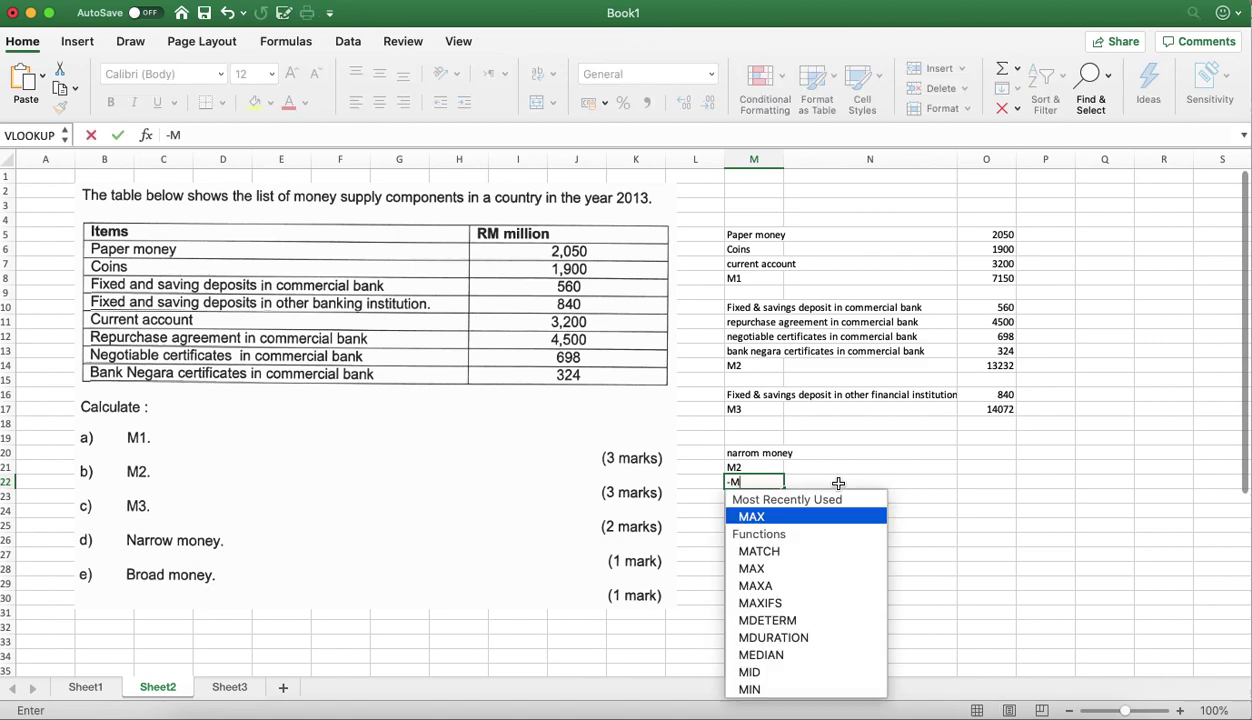
type("1")
key("BackSpace")
key("BackSpace")
key("BackSpace")
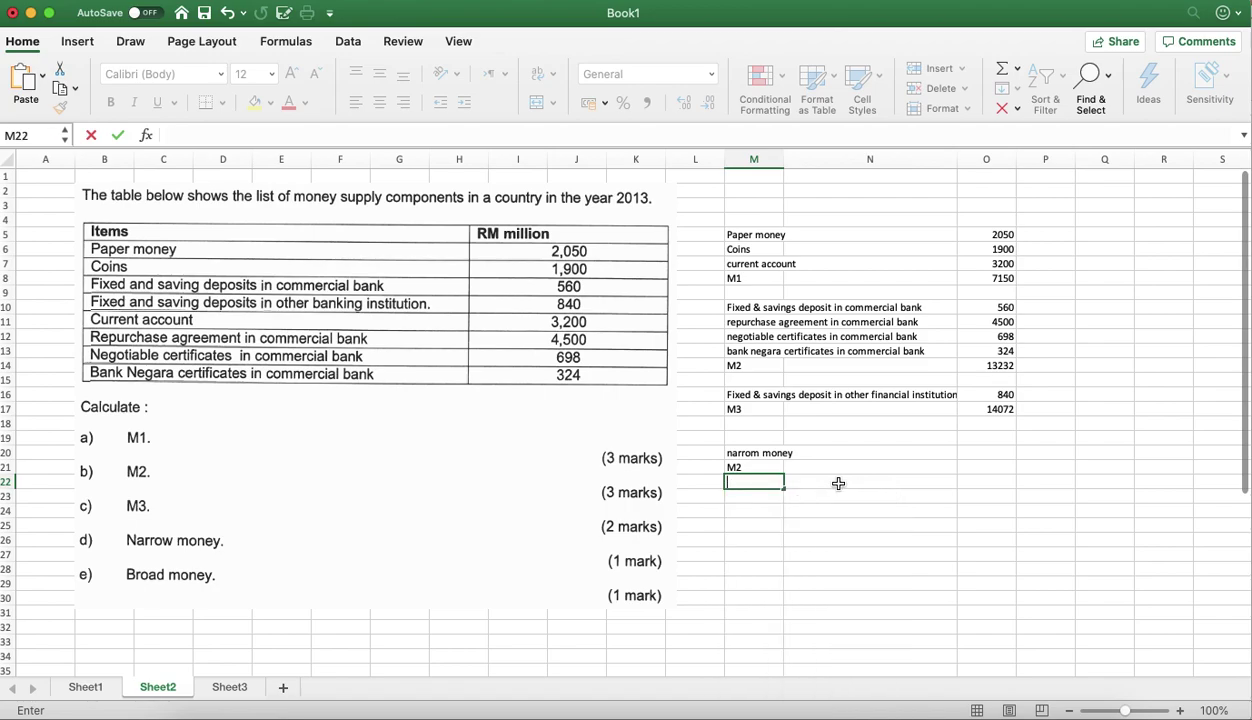
type("m")
key("BackSpace")
key("BackSpace")
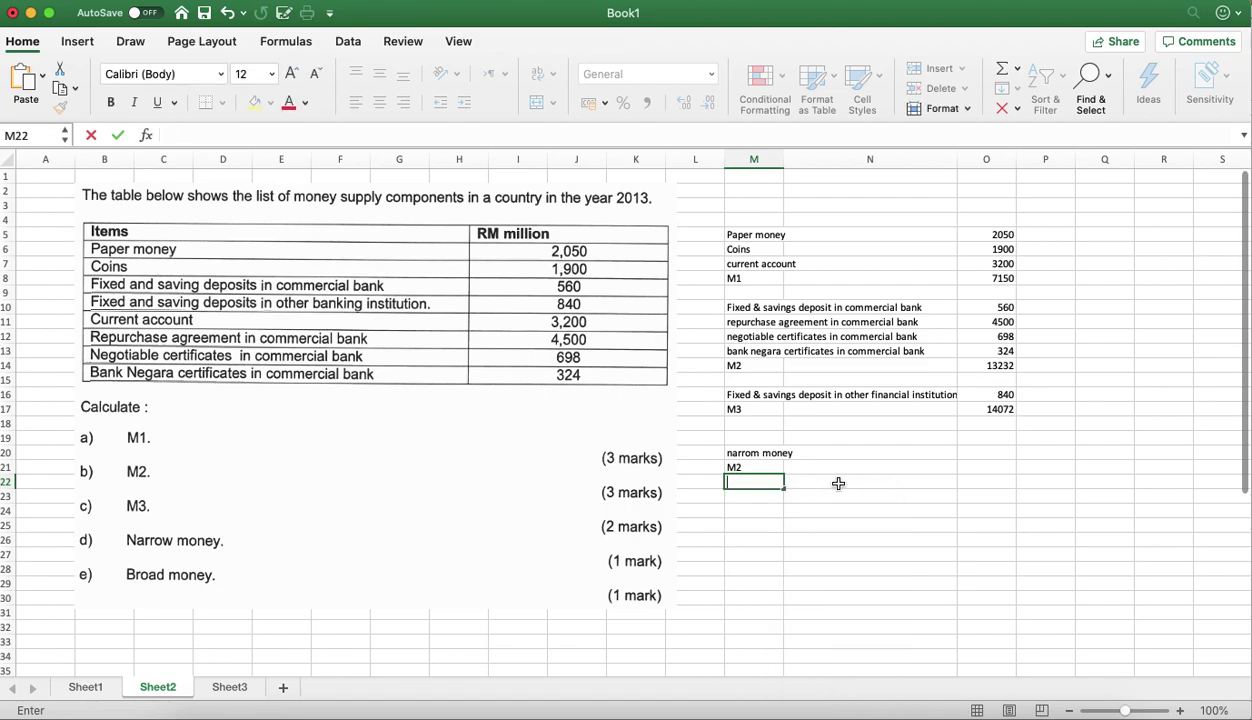
Enter the label "minus M1" in M22 and the M2 amount 13232 in O21.
type("minus M1")
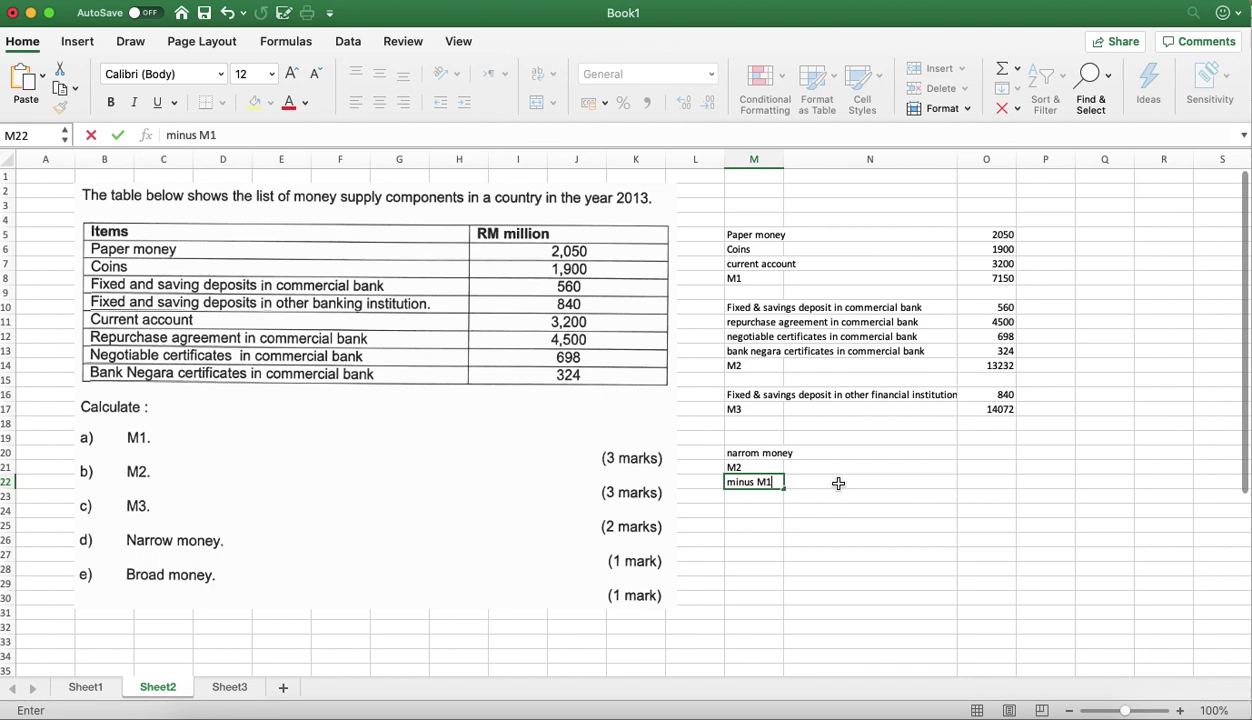
key("Tab")
key("Up")
key("Right")
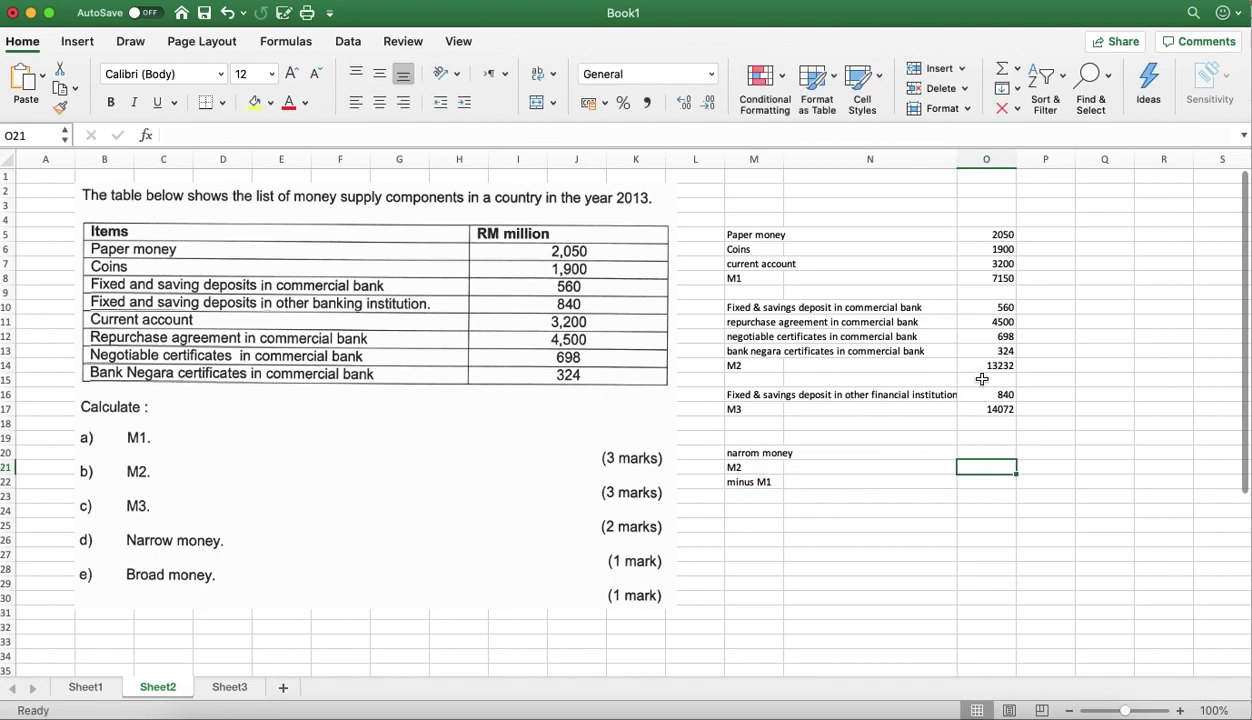
type("132")
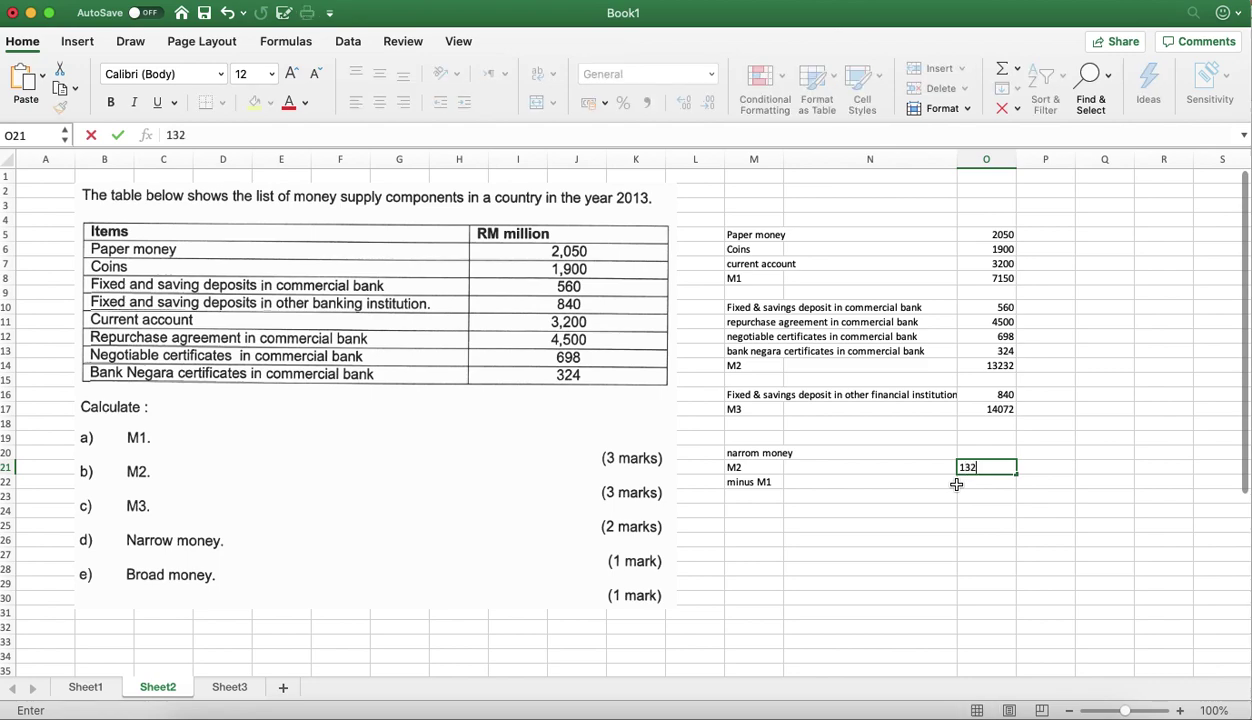
key("BackSpace")
type("232")
key("Return")
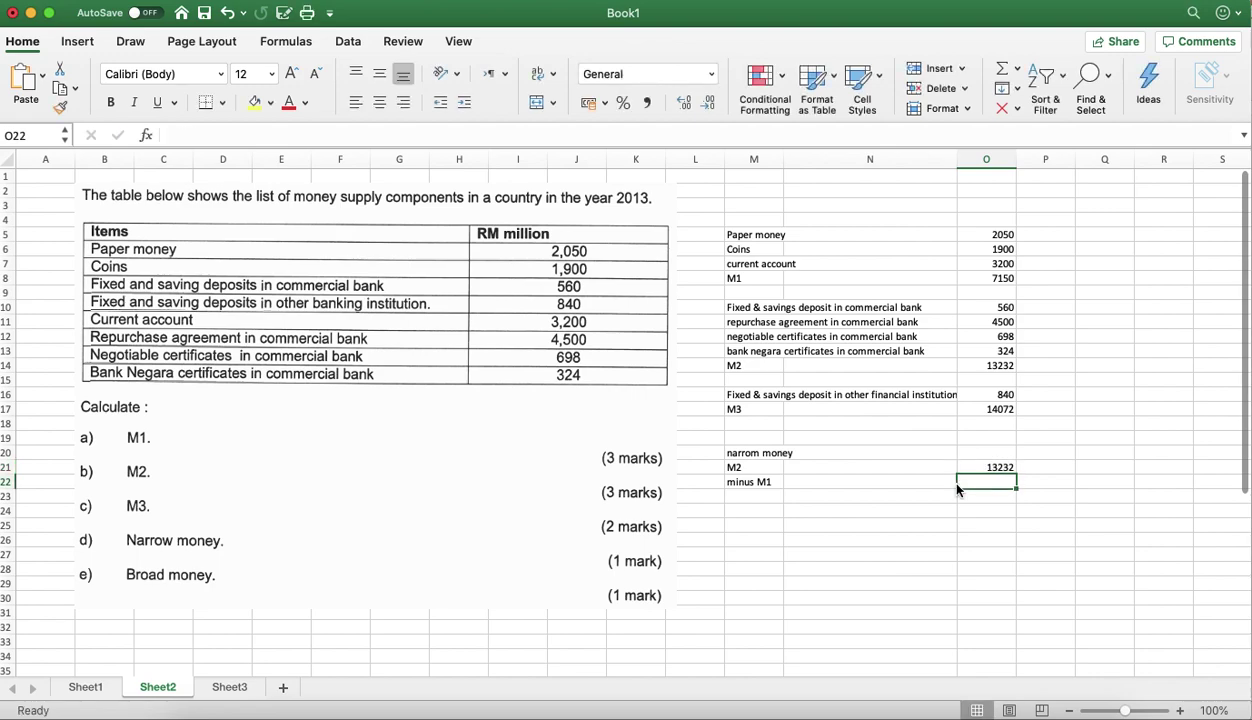
Enter the M1 amount as a negative in O22 by writing it in brackets, (7150).
type("7150")
key("ctrl+Return")
left_click(168, 134)
type("(")
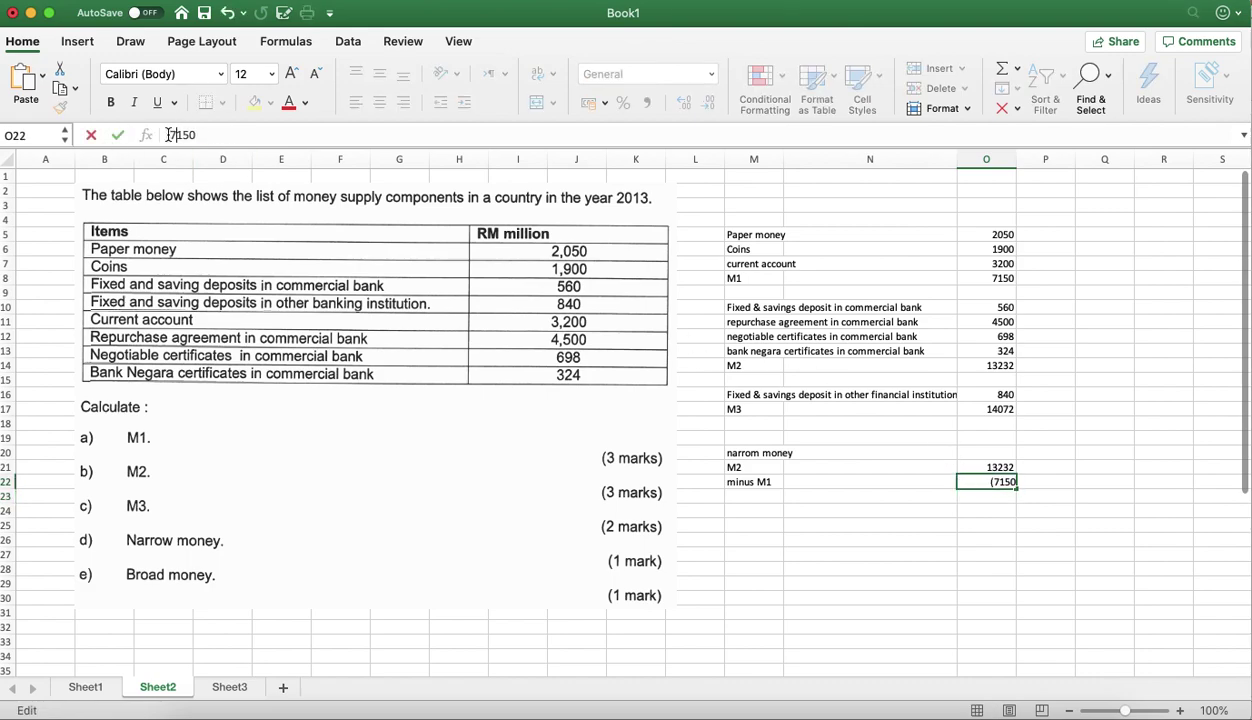
type(")")
key("Return")
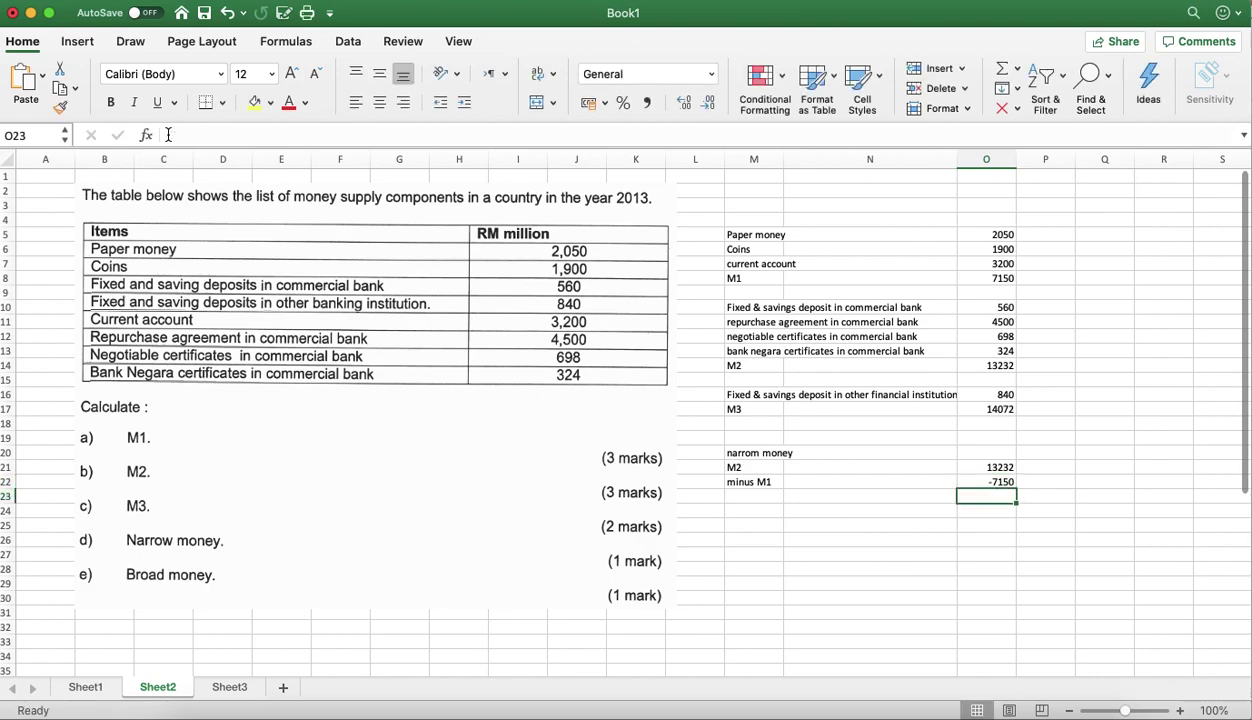
Calculate narrow money in O23 with a SUM formula over the range O21:O22.
type("=sum(")
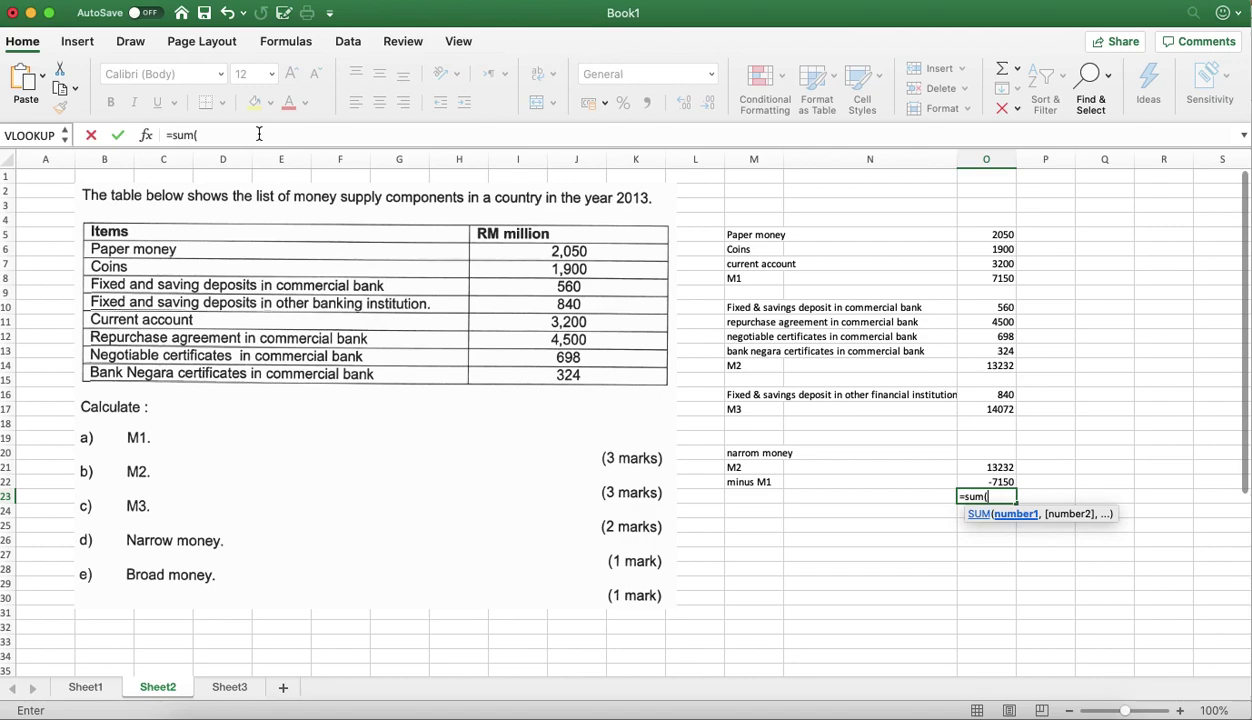
left_click_drag(975, 465, 977, 477)
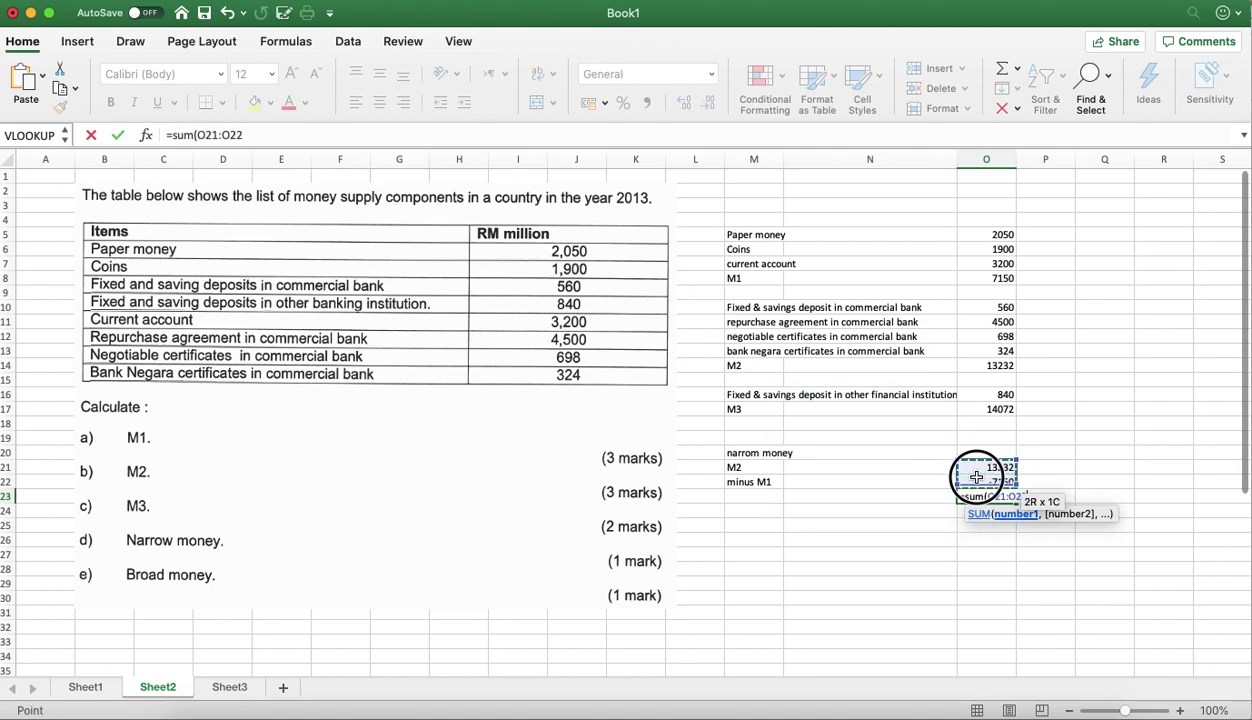
key("Return")
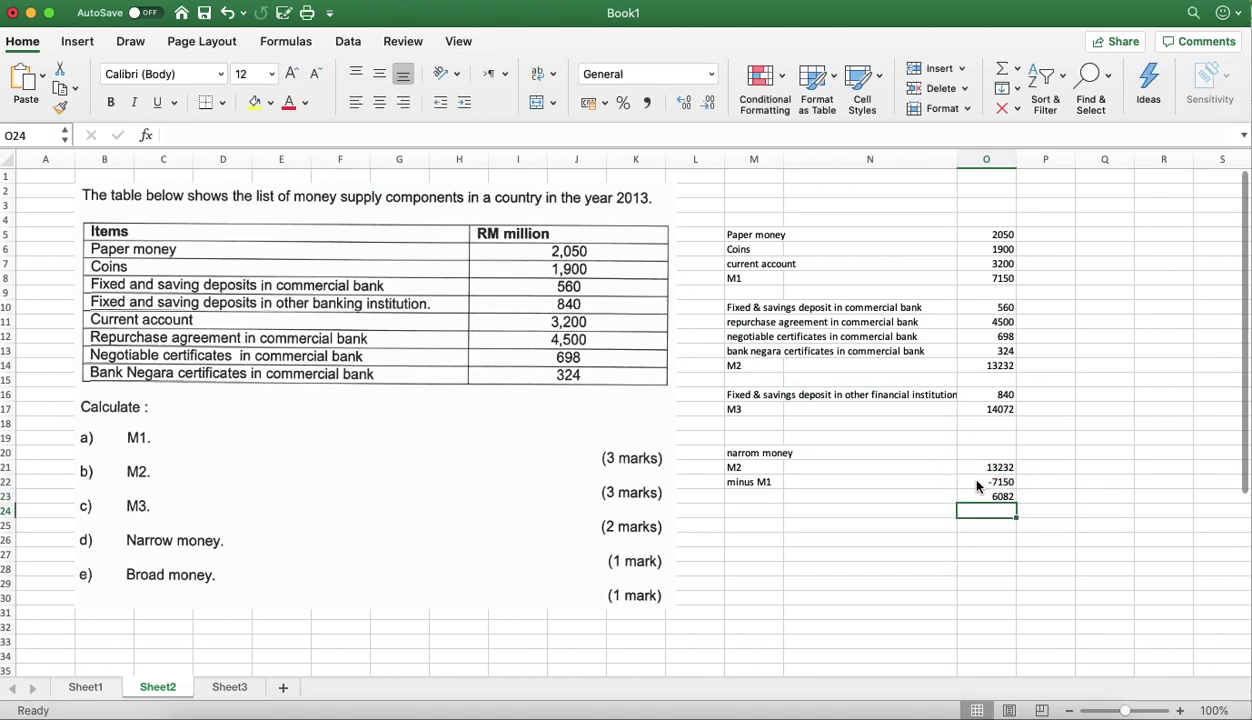
Move the heading from M20 to M23 beside the result and correct its spelling to "narrow money".
left_click(748, 496)
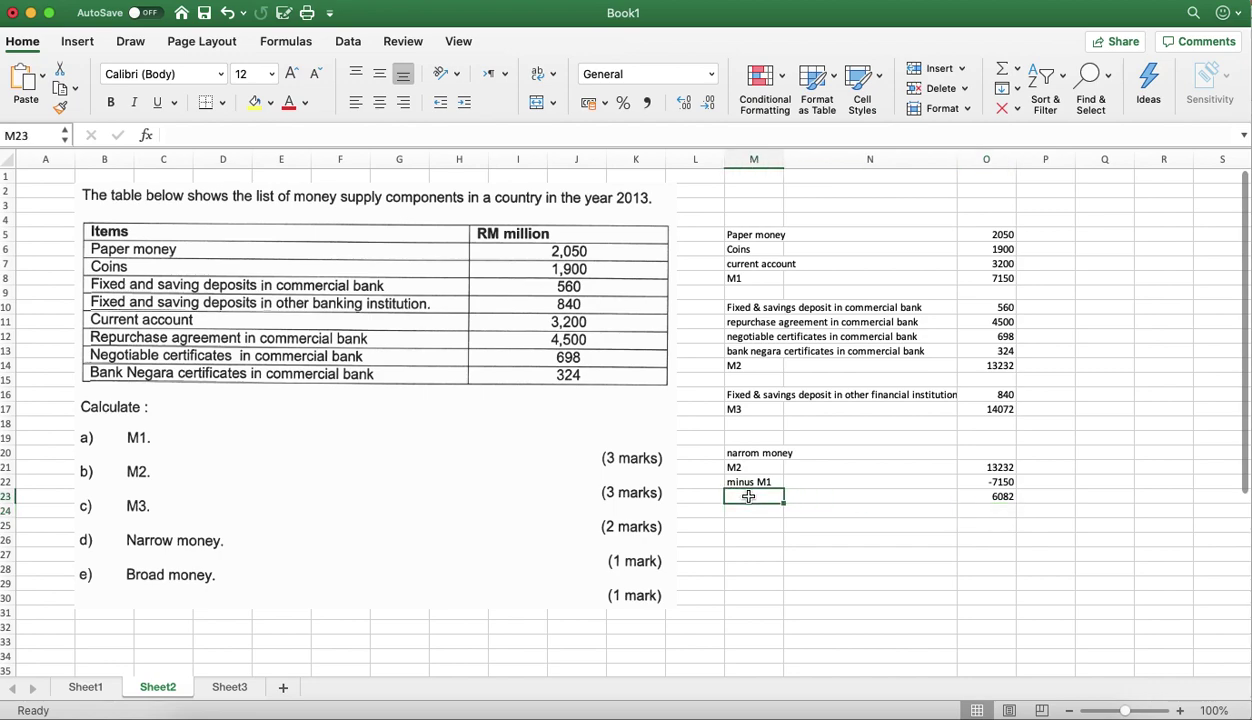
left_click(765, 452)
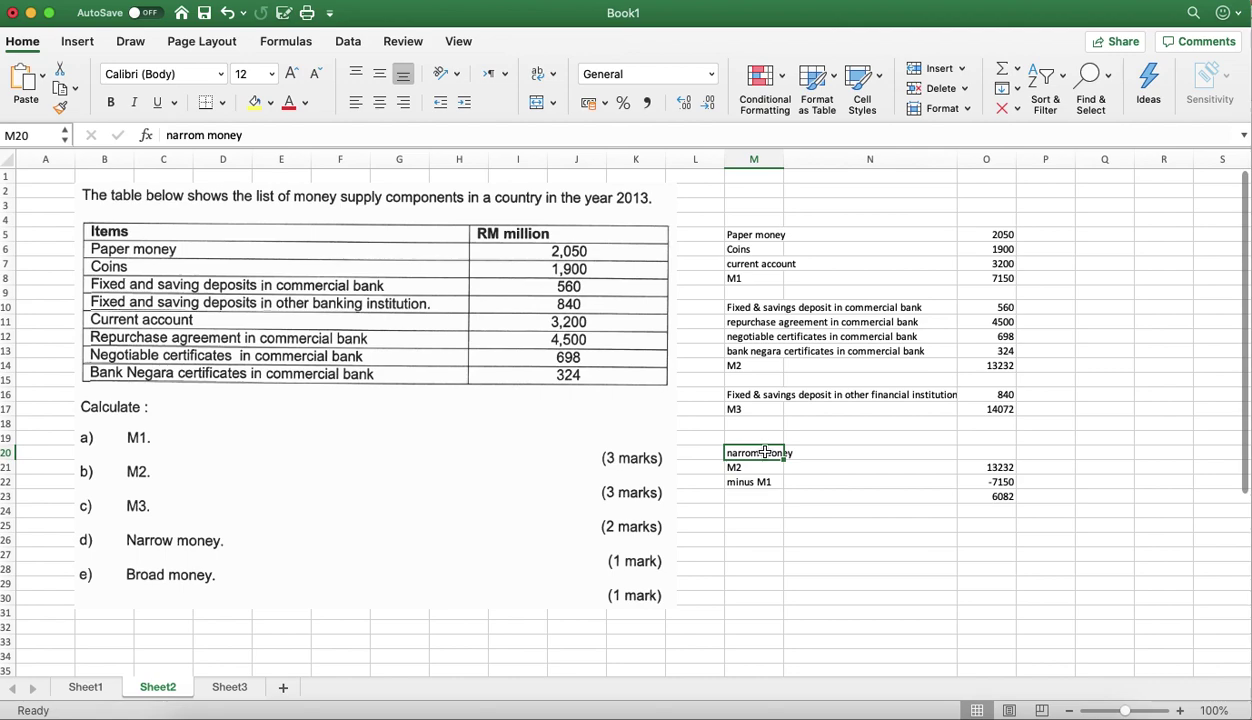
key("super+c")
left_click(771, 497)
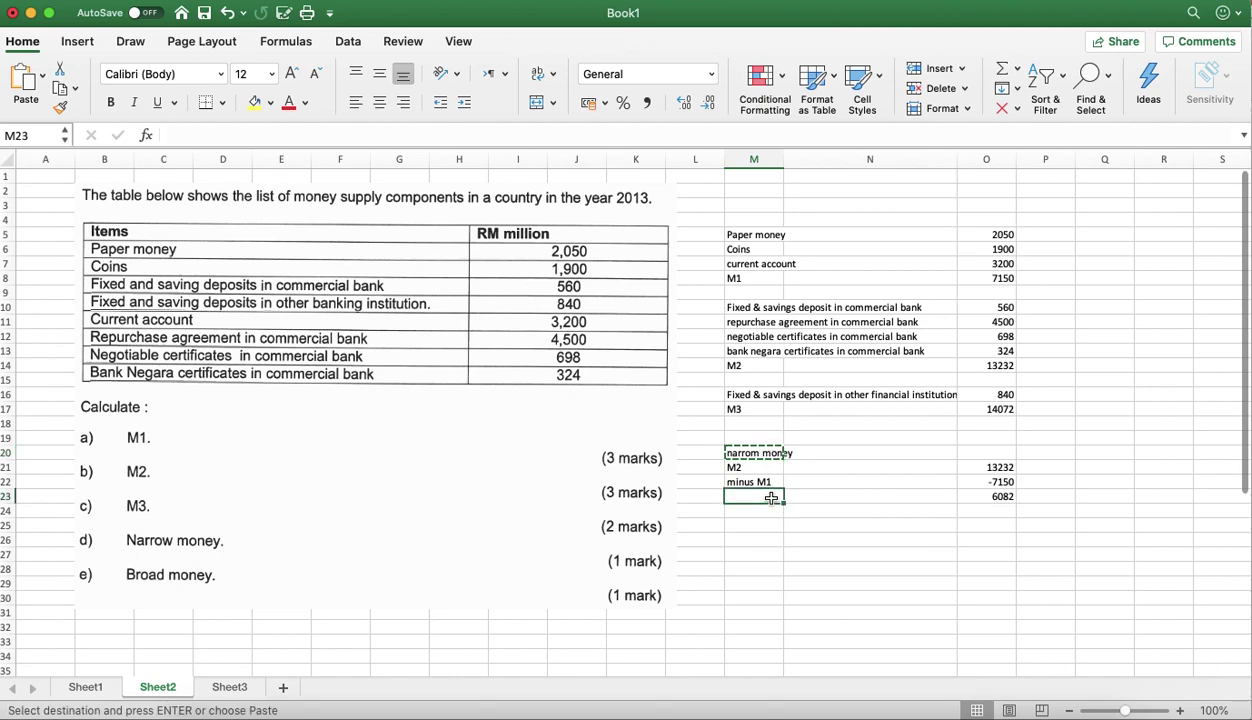
key("super+v")
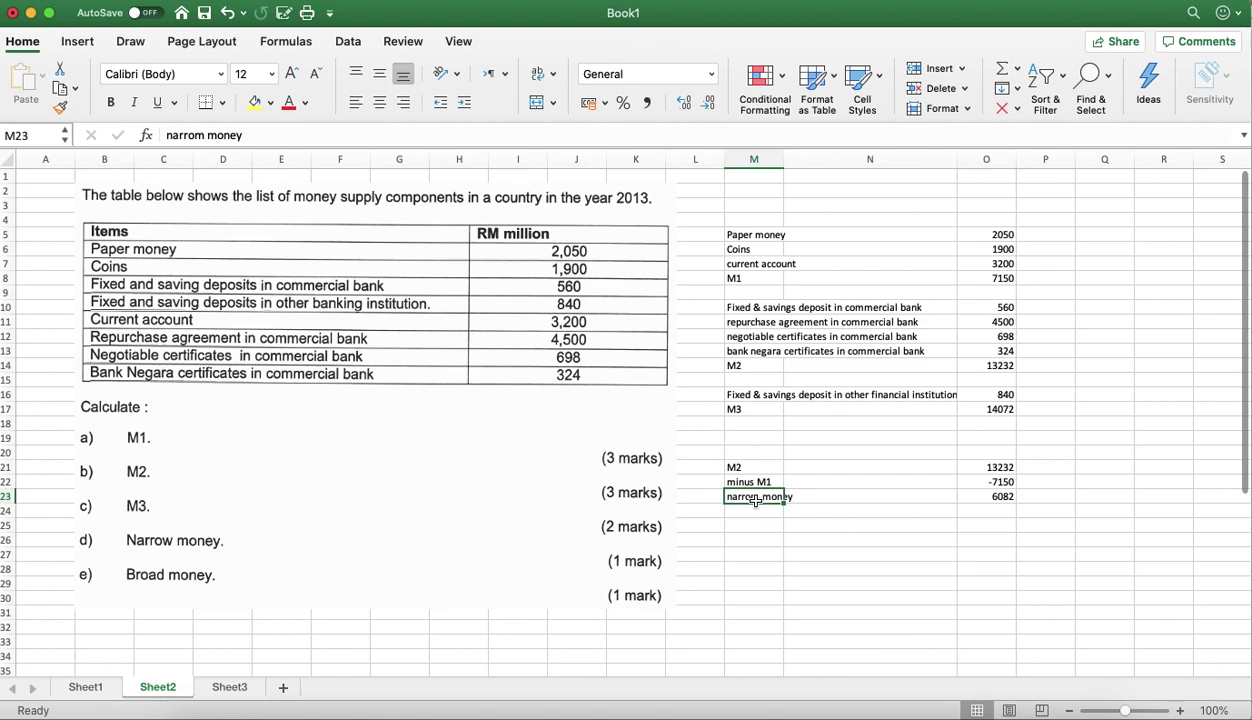
double_click(756, 498)
key("BackSpace")
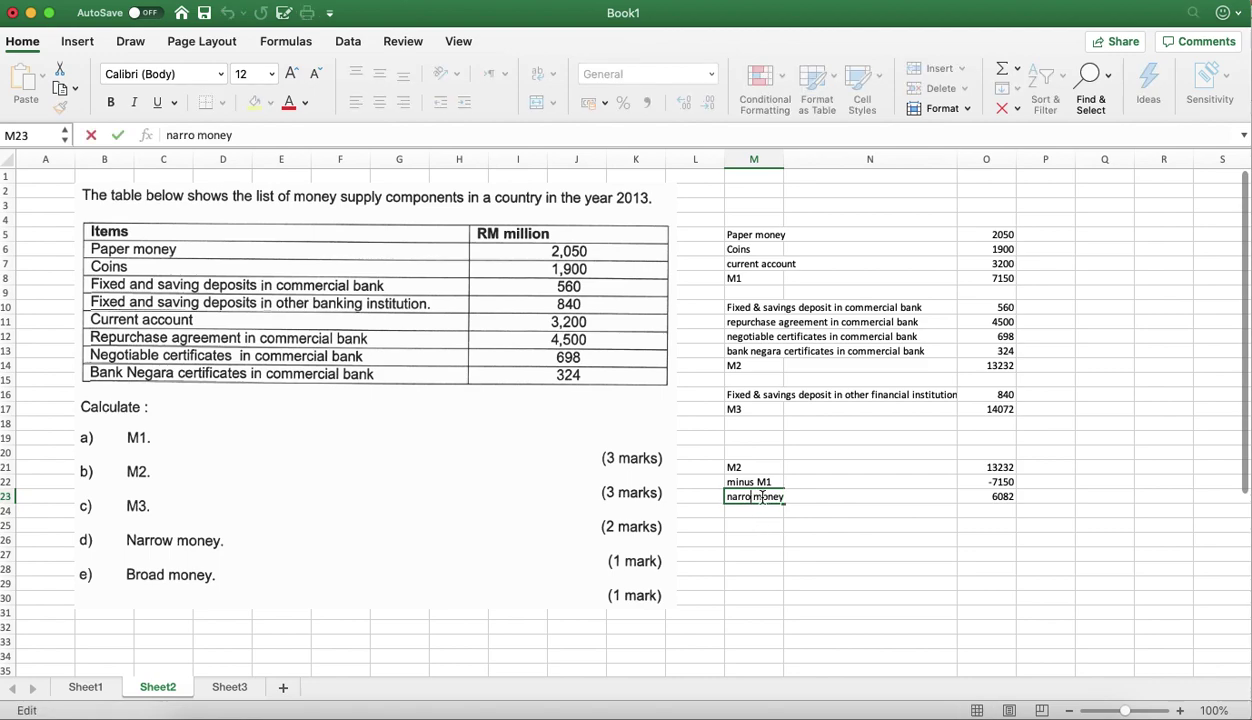
type("w")
key("Return")
Enter the labels "M3" in M25 and "minus M1" in M26.
key("Return")
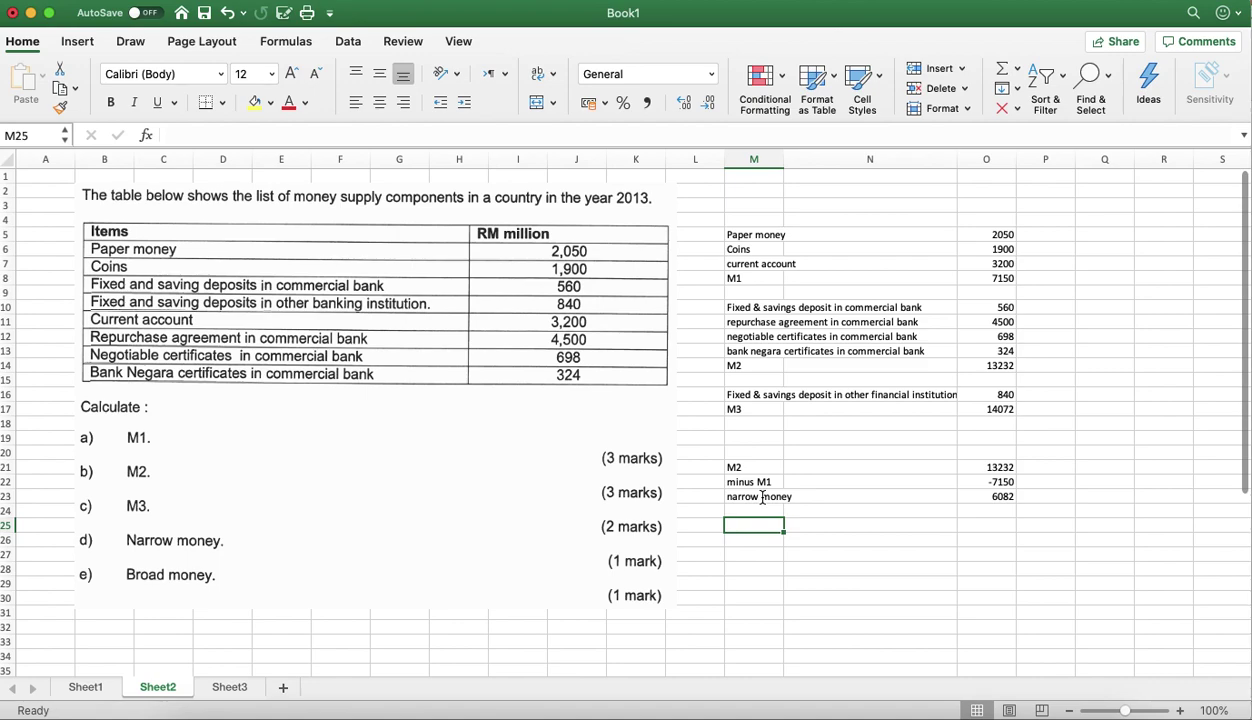
type("M3")
key("Return")
type("minum")
key("BackSpace")
type("s M1")
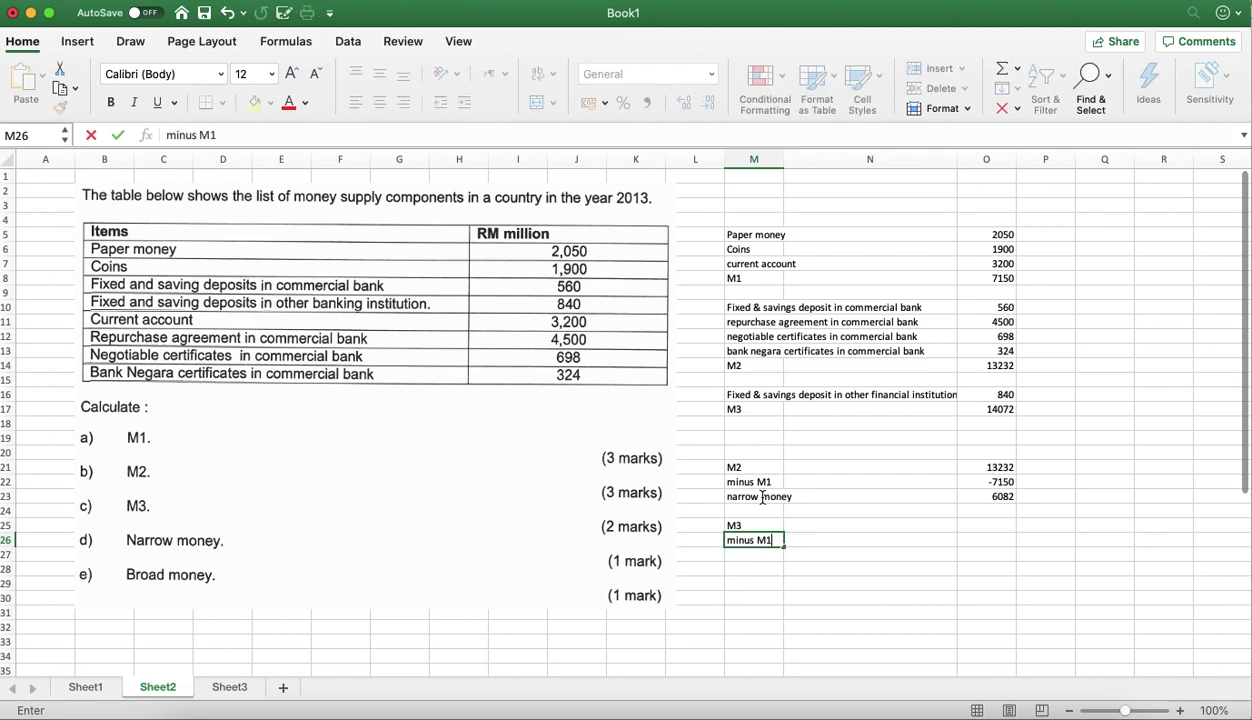
key("Tab")
Enter the M3 amount 14072 in O25 and the M1 amount as a negative, (7150), in O26.
key("Up")
key("Right")
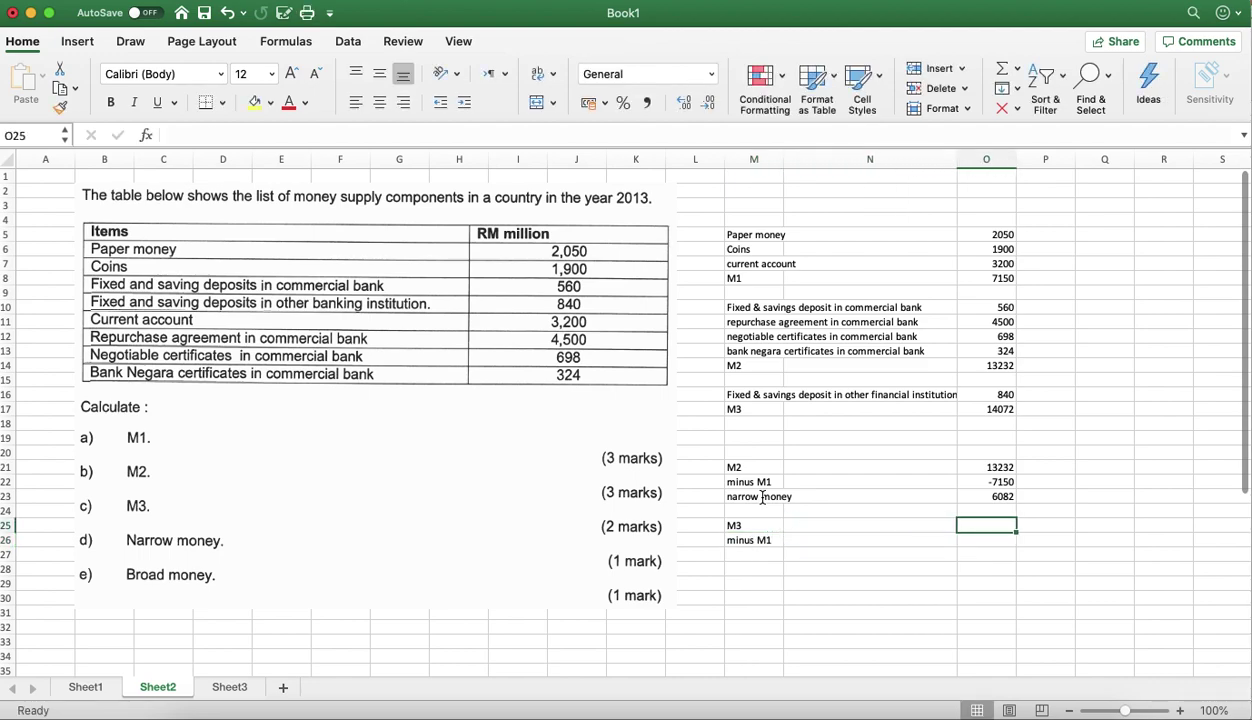
type("1407")
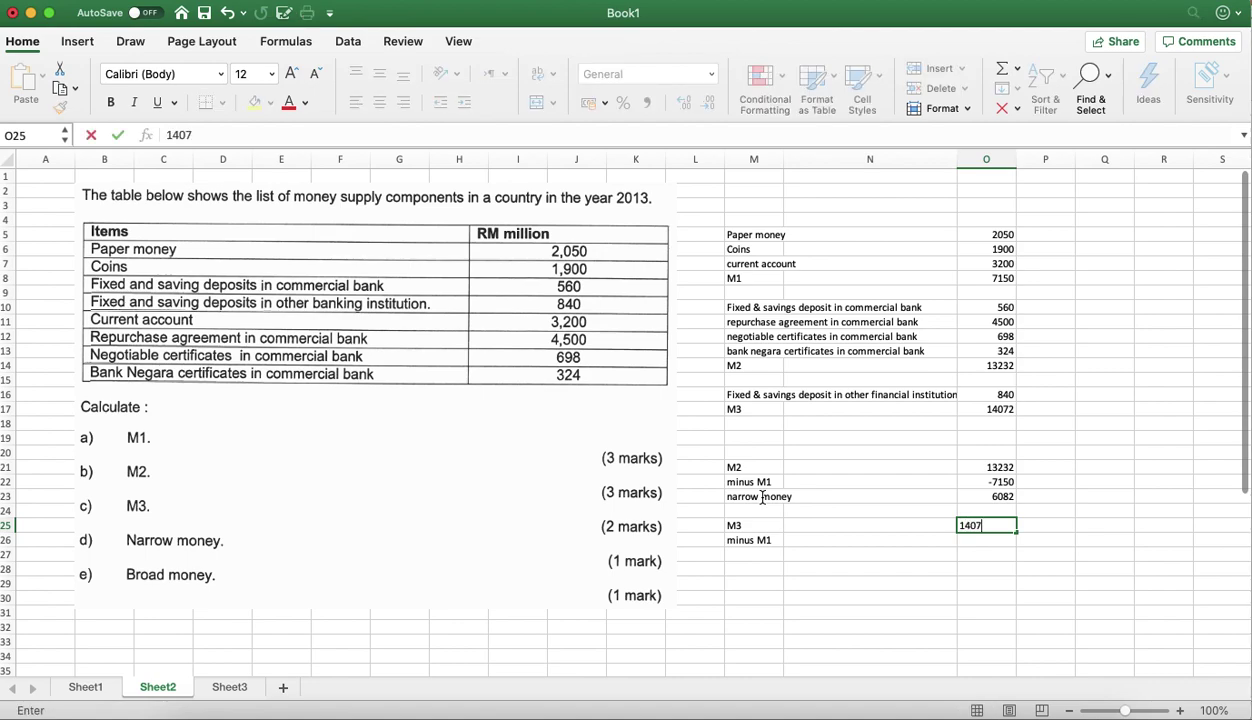
type("2")
key("Return")
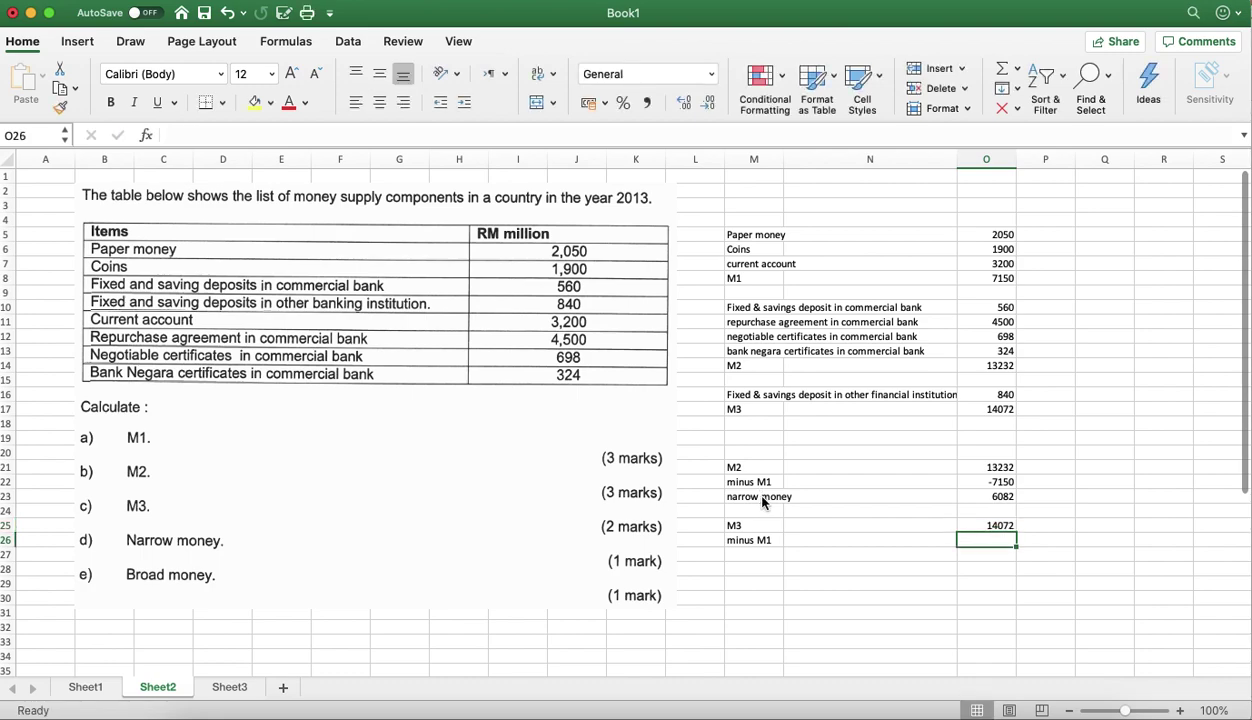
type("(")
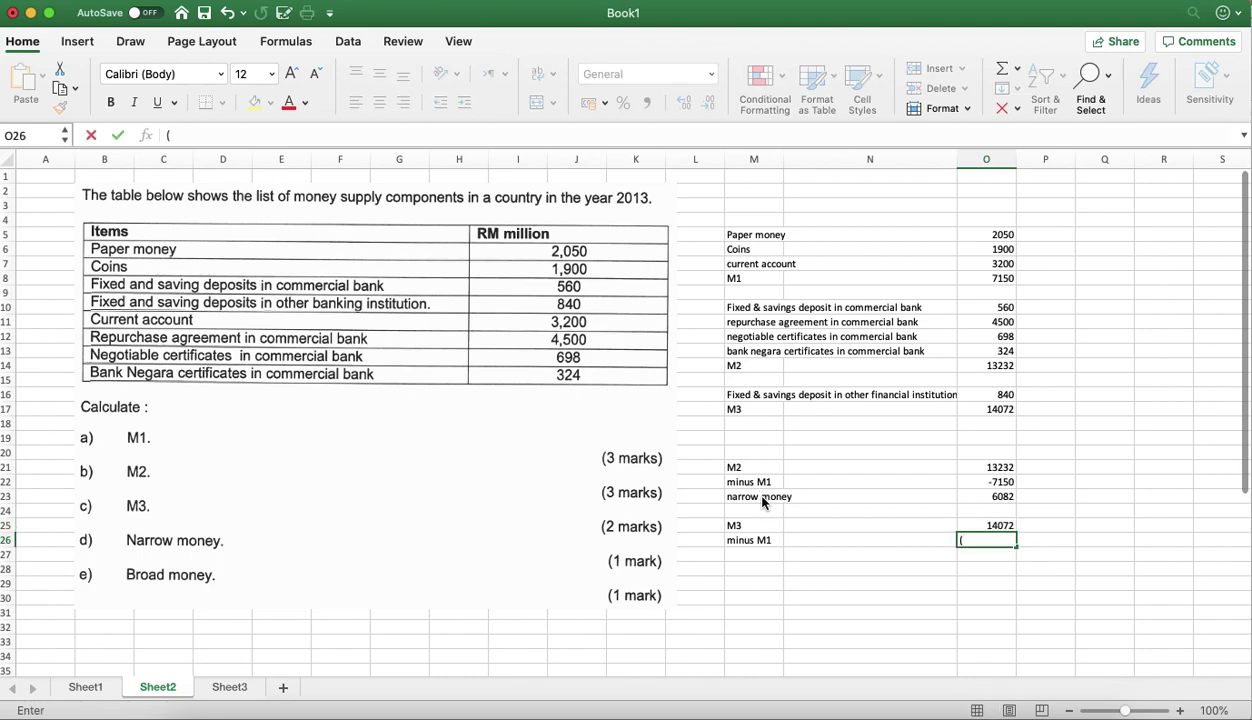
type("7150)")
key("Return")
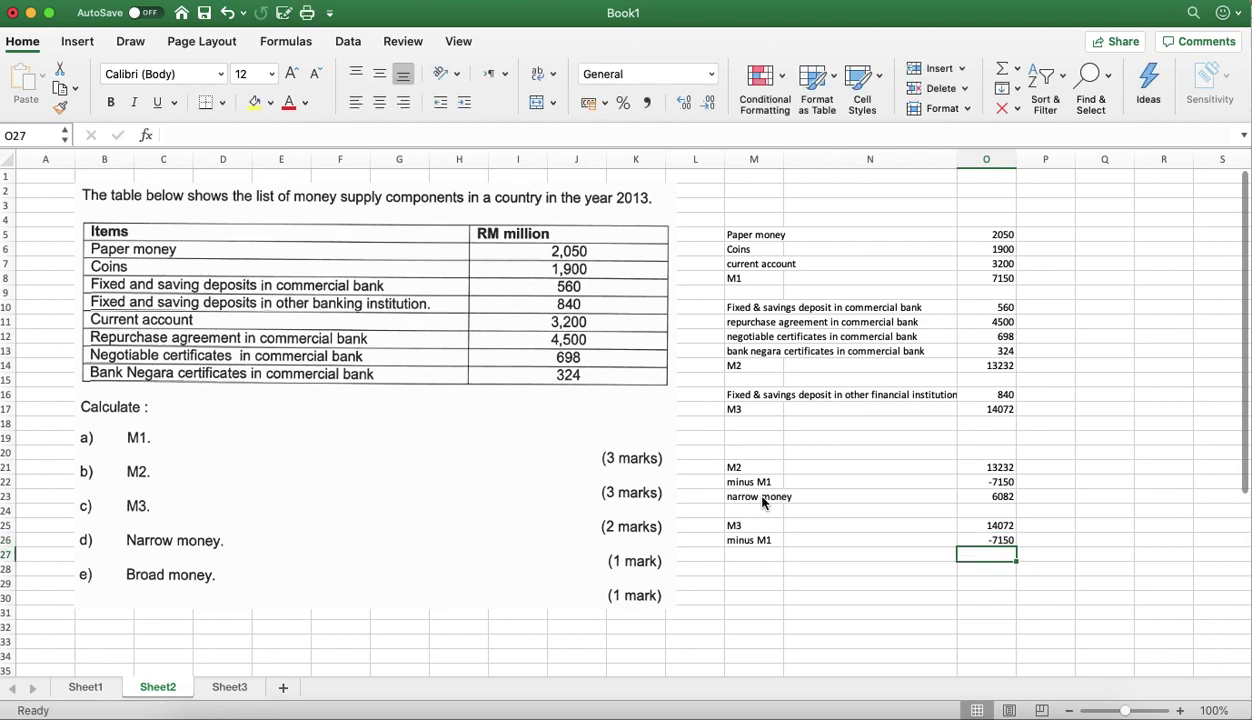
Calculate broad money in O27 with a SUM formula over the range O25:O26.
type("=sum")
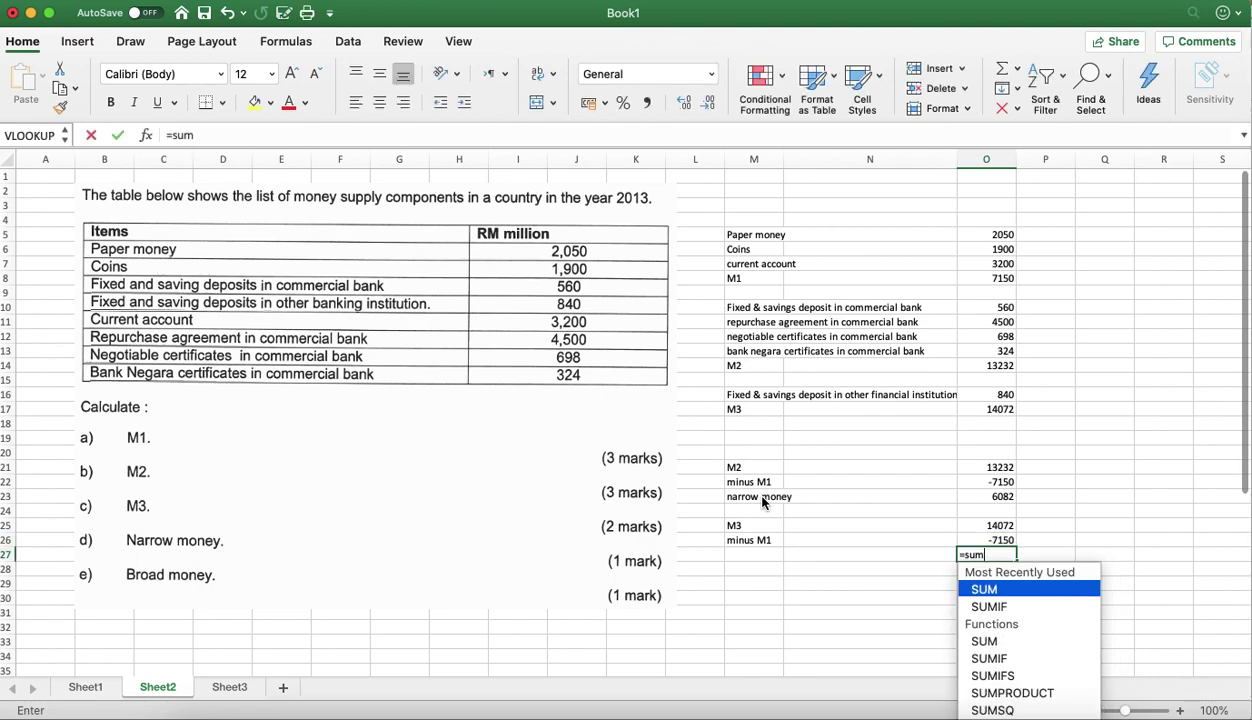
type("(")
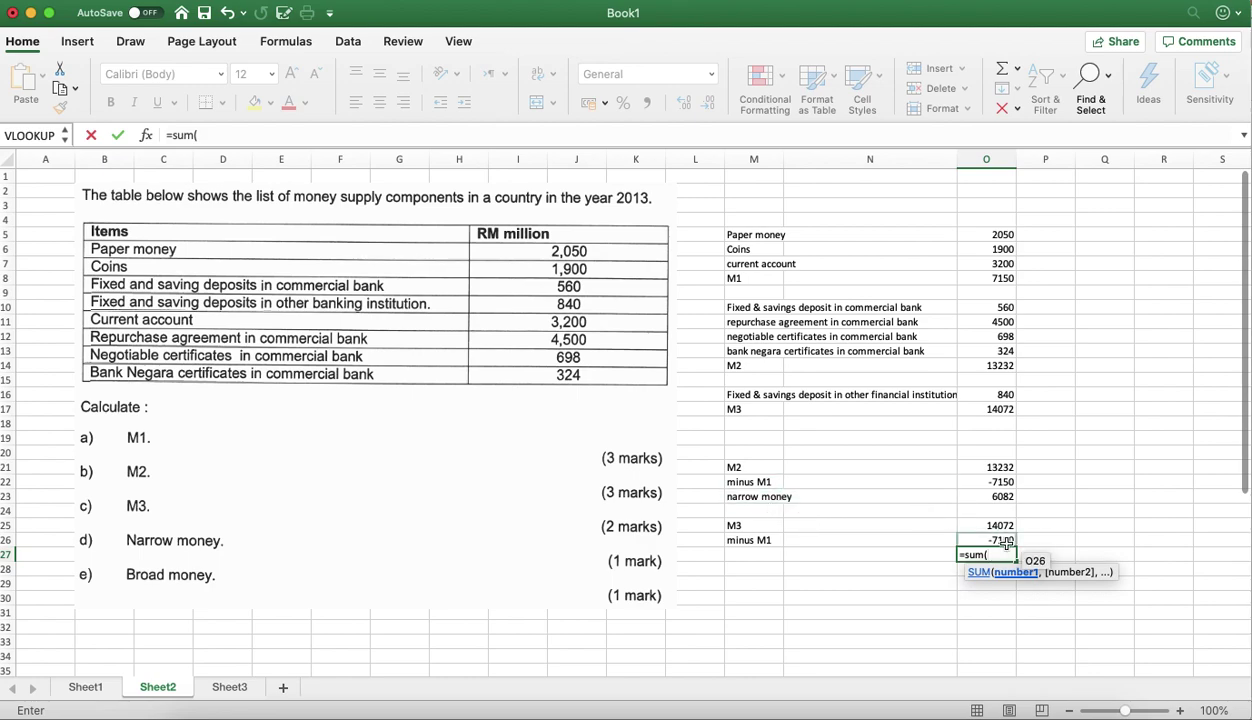
left_click_drag(990, 525, 990, 540)
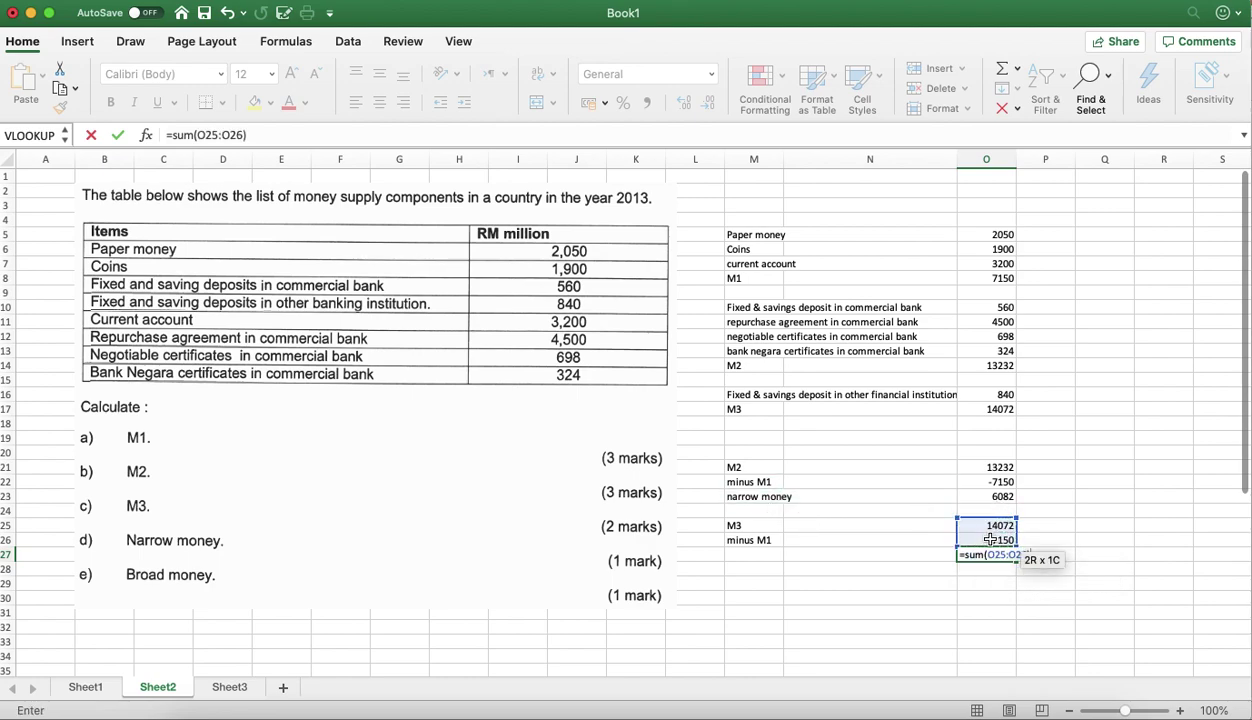
key("Return")
Label the result row in M27 as "Broad Money".
left_click(758, 554)
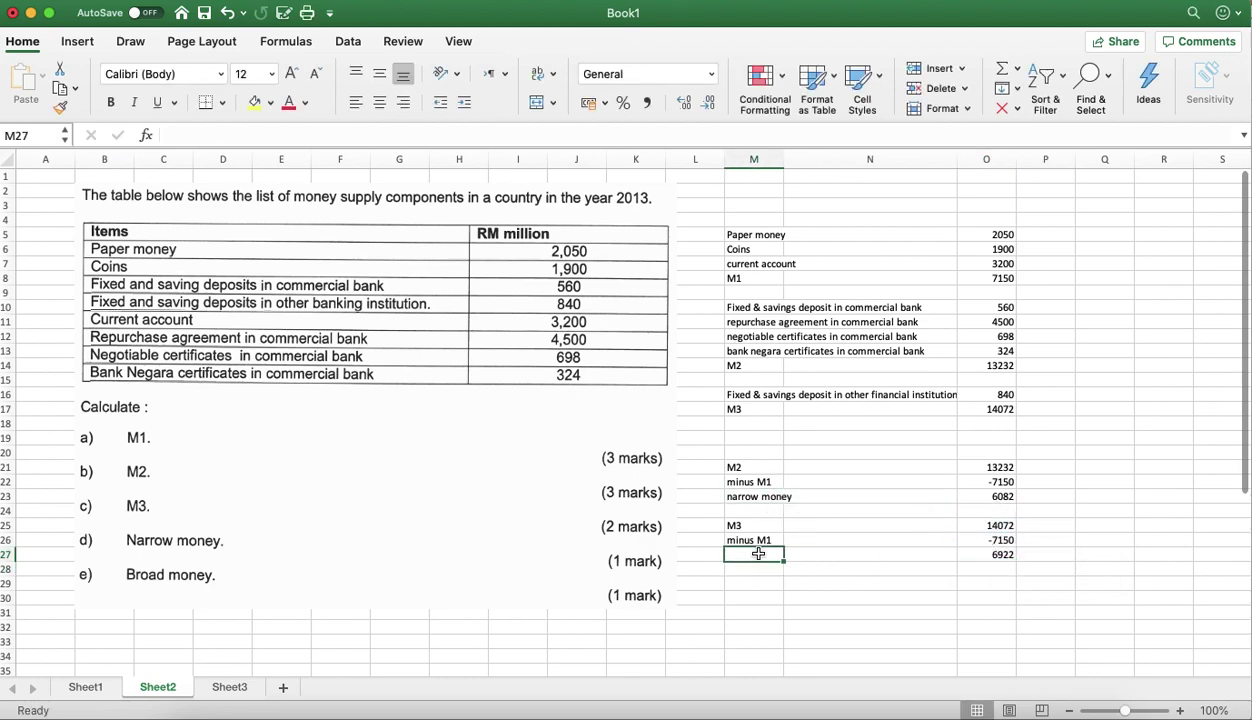
type("Broad")
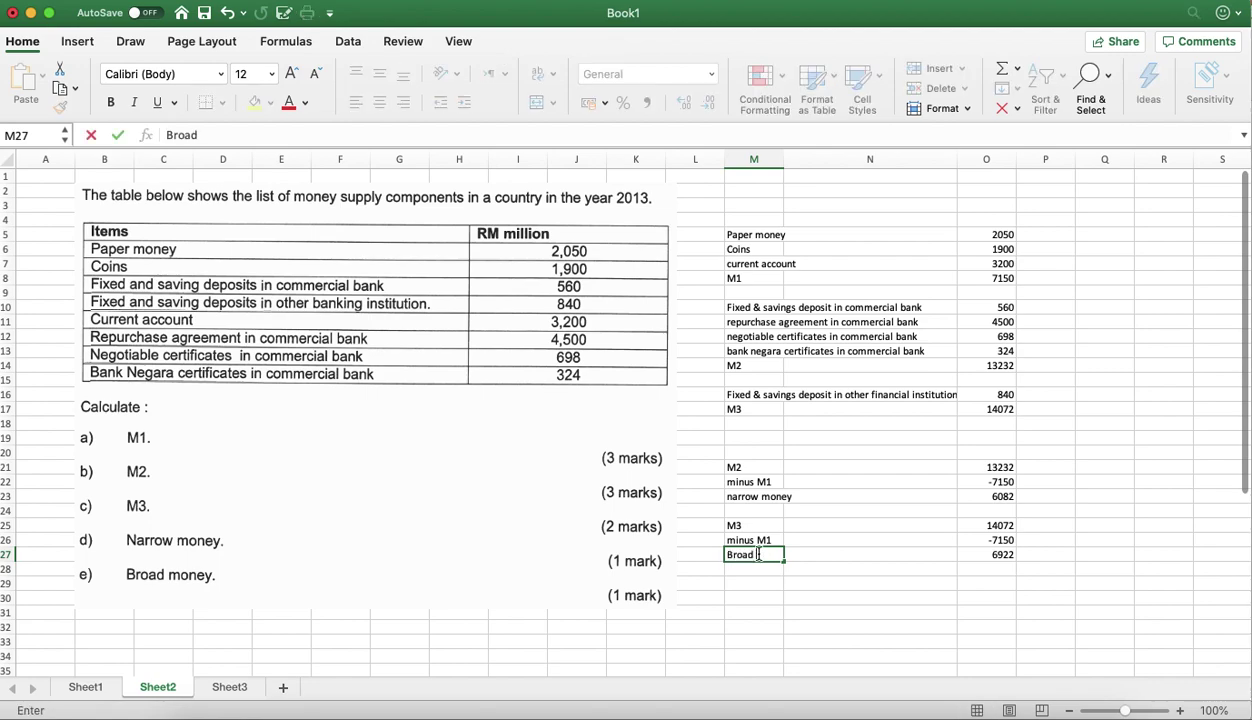
type(" Money.")
key("Return")
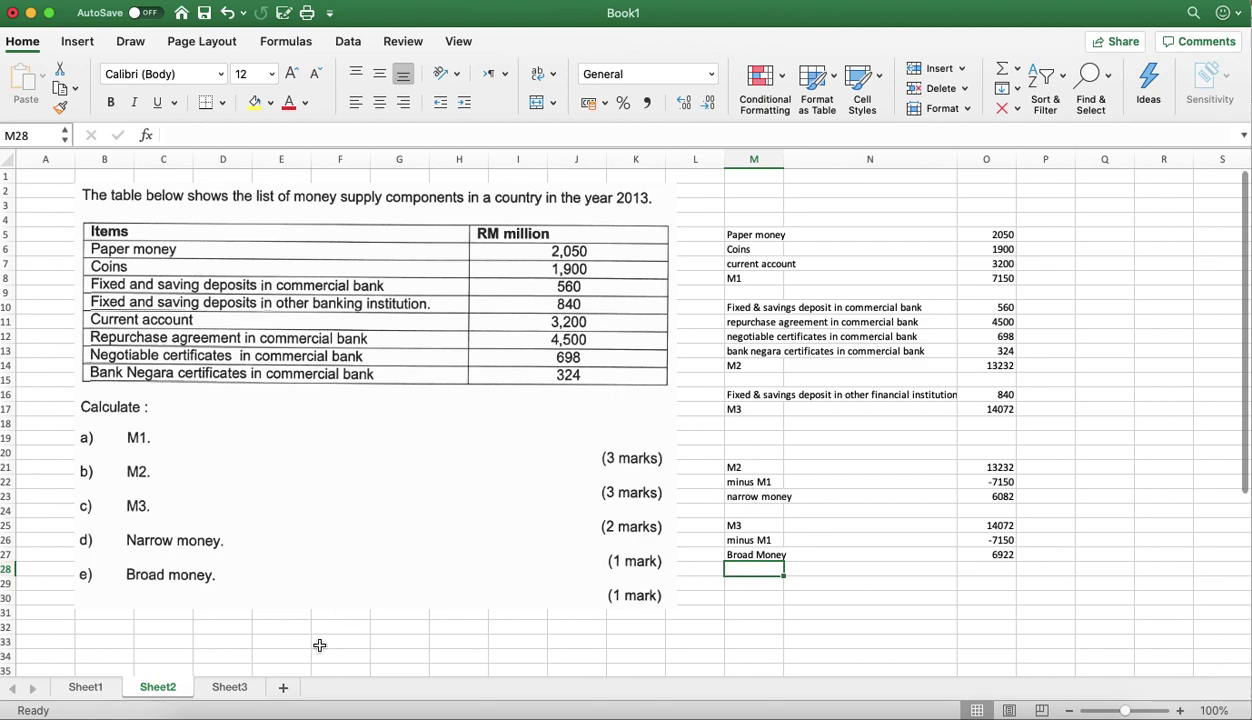
Switch to the exercise on Sheet3 and enter the labels "Coins" in L7 and "Paper money" in L8.
left_click(218, 688)
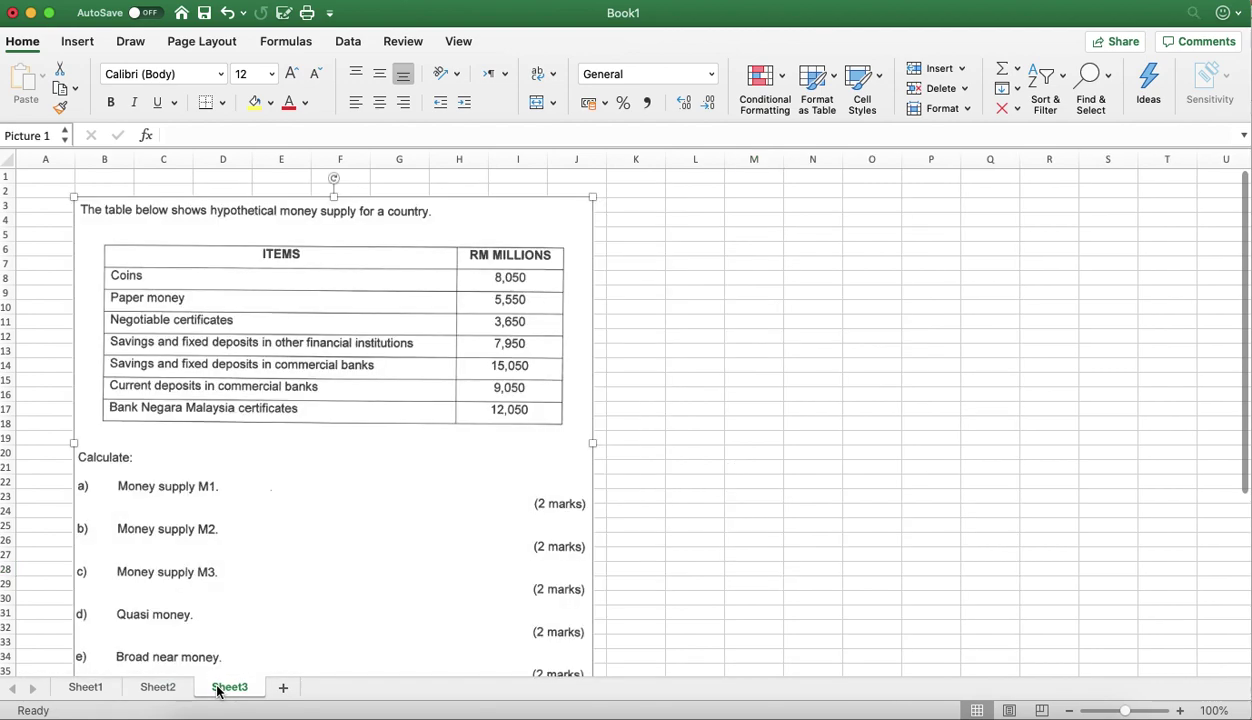
scroll(300, 601, "down", 3)
scroll(300, 601, "up", 1)
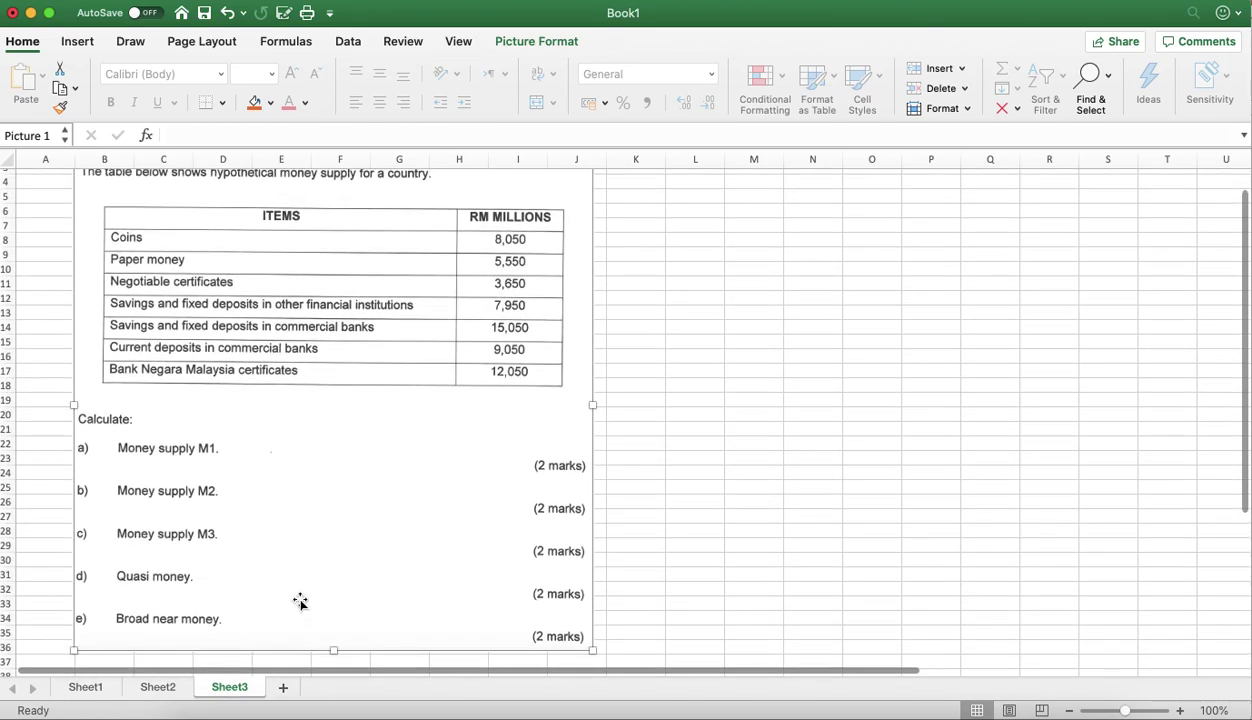
scroll(300, 601, "up", 1)
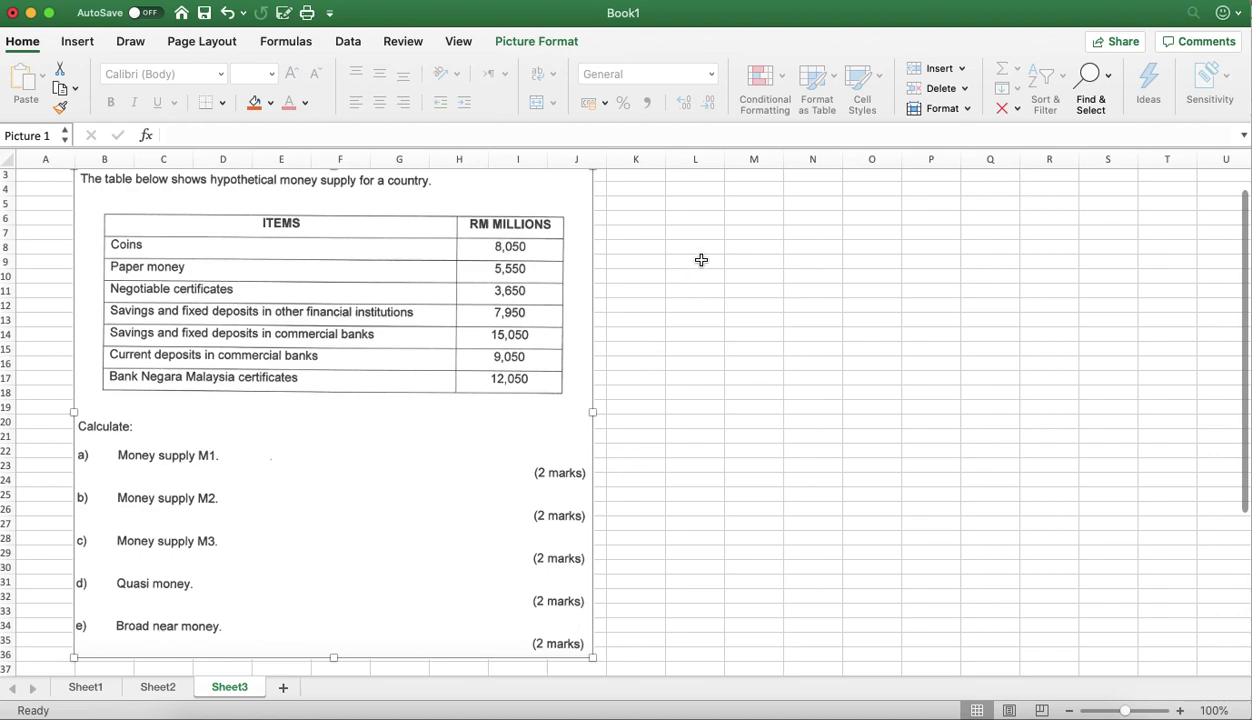
left_click(686, 233)
type("Coins")
key("Return")
type("Paper money")
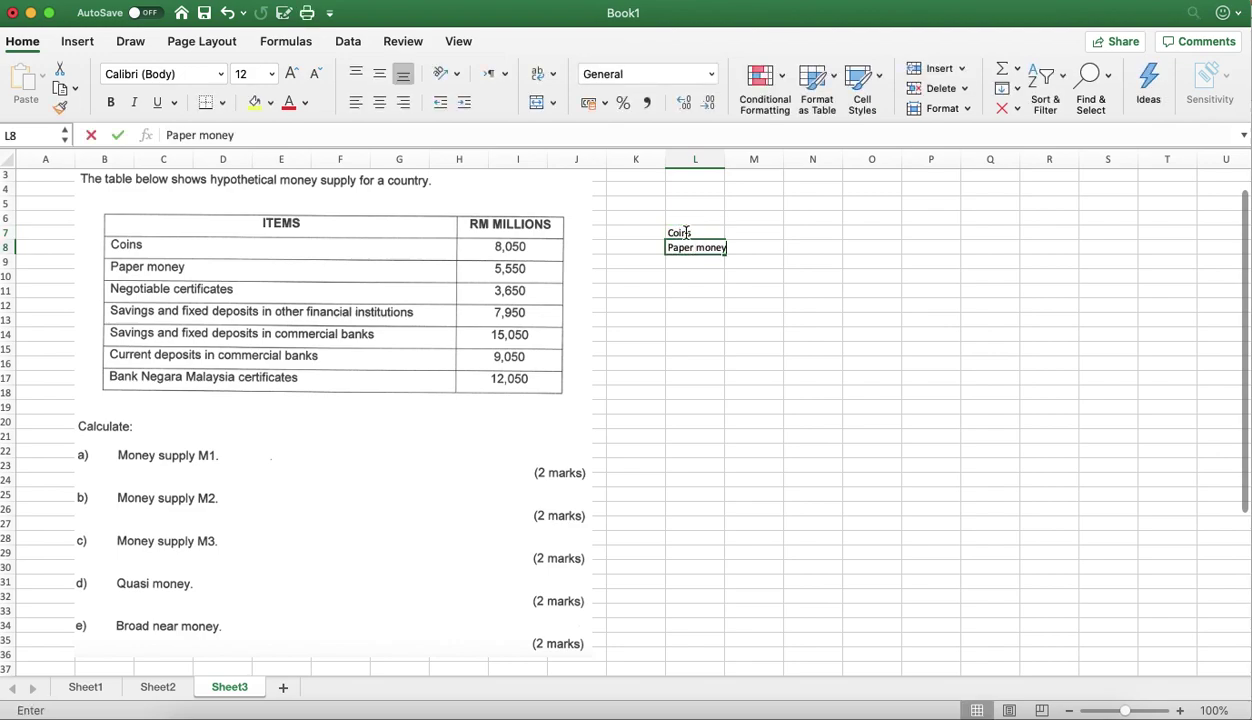
key("Return")
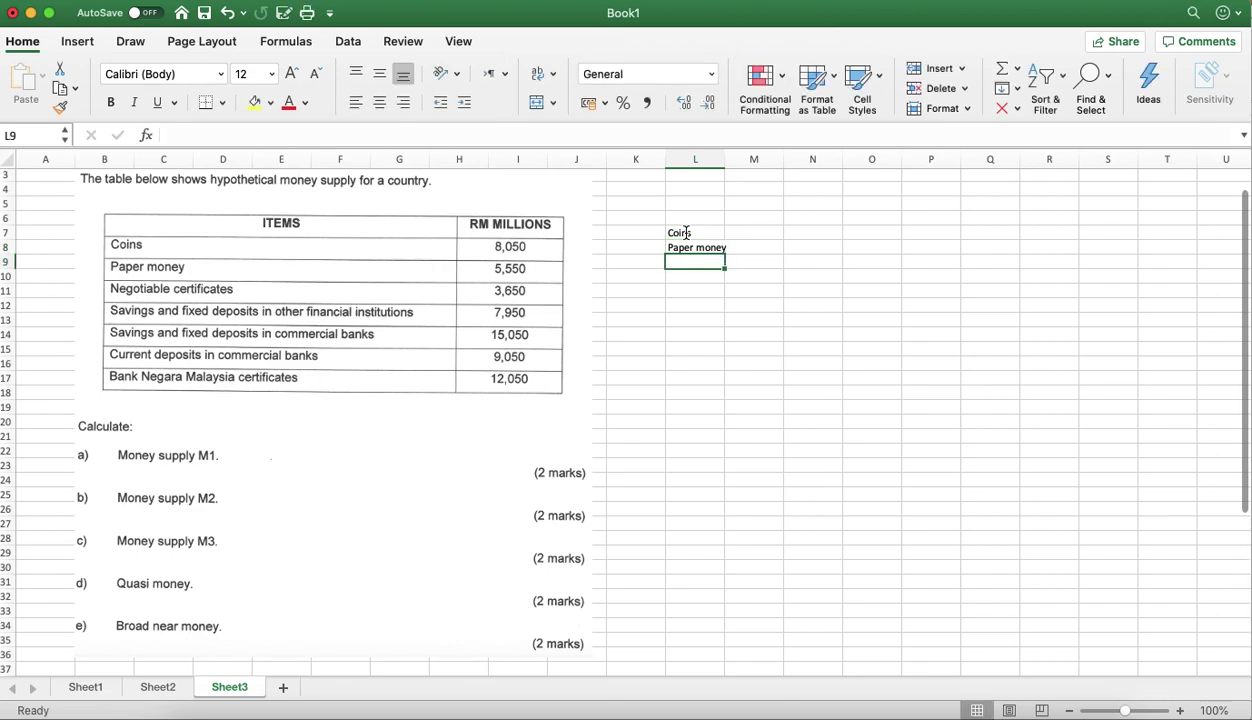
Enter the label "Current deposit in commercial bank" in L9.
type("Currecn")
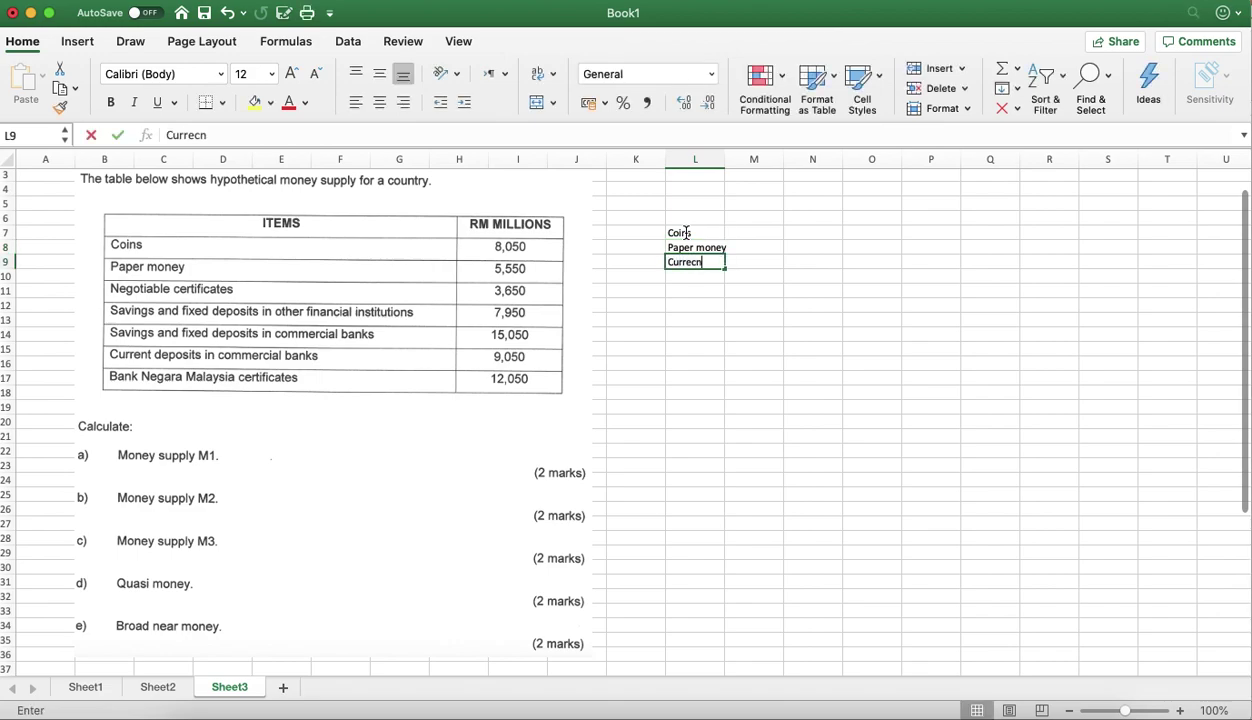
key("BackSpace")
key("BackSpace")
type("nt depos")
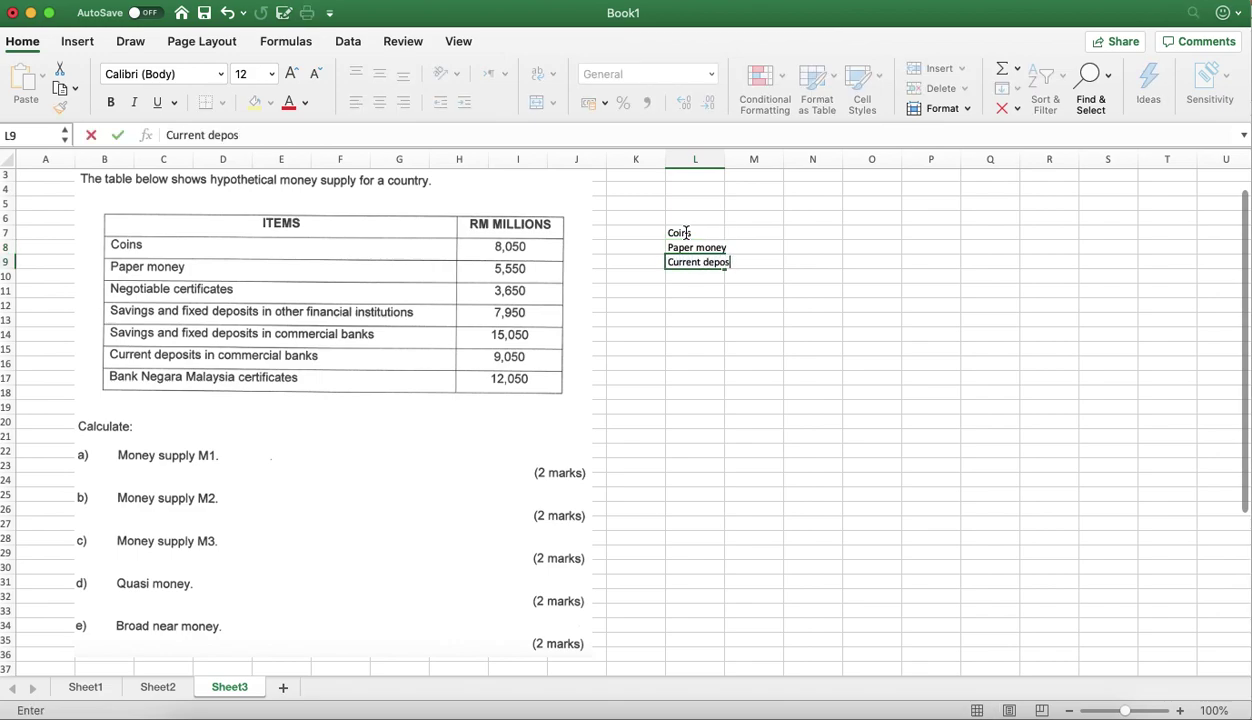
type("it in commercia")
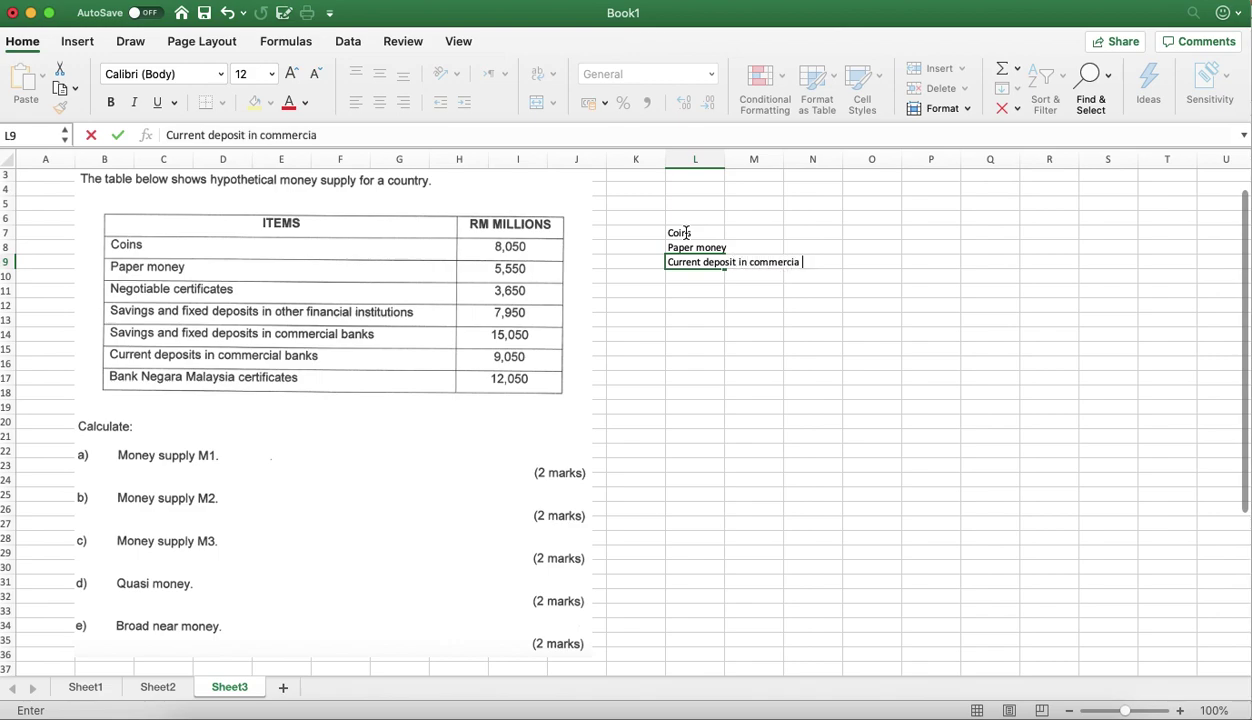
type("l bank")
key("Tab")
Enter the amounts 8050 for coins, 5550 for paper money and 9050 for current deposits in O7 to O9.
key("Tab")
key("Right")
key("Up")
key("Up")
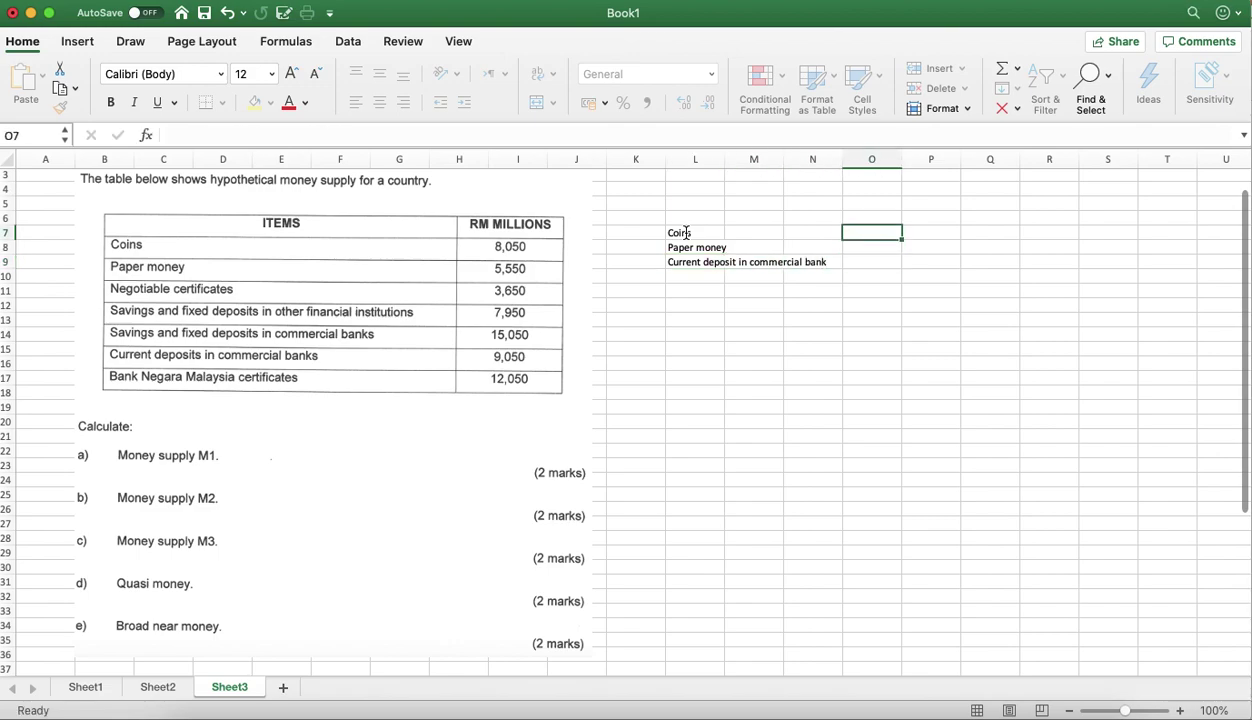
type("805")
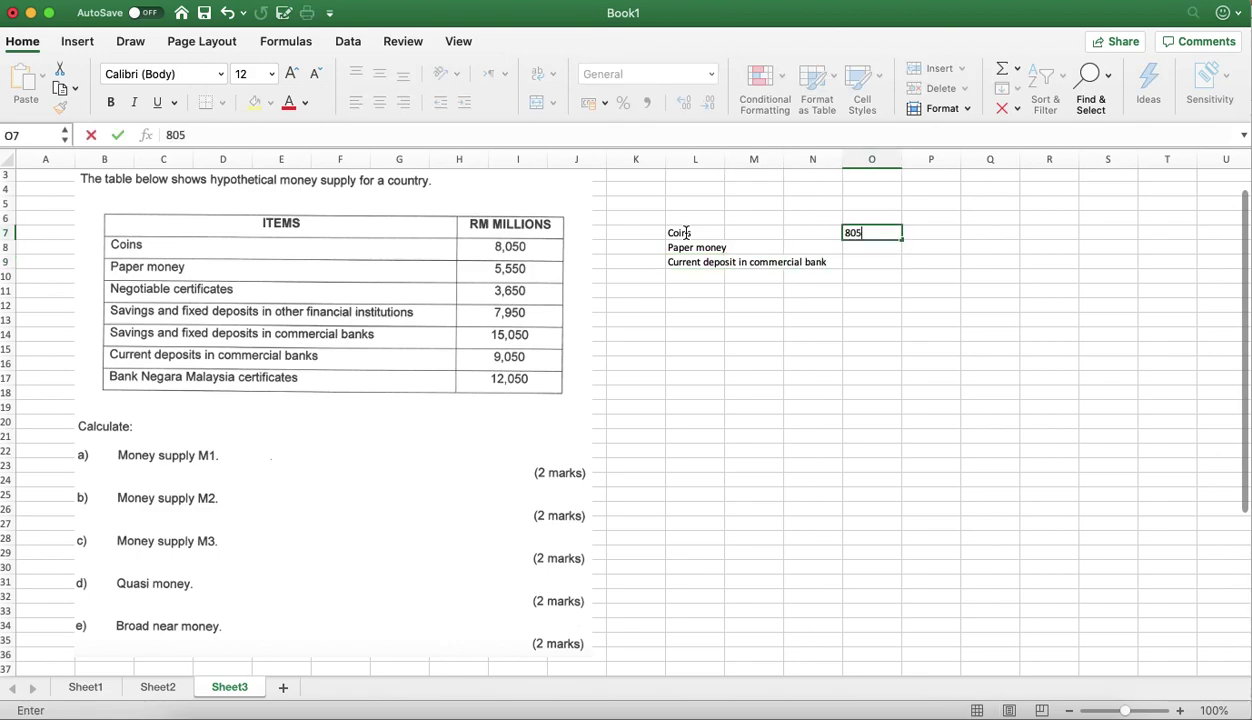
type("-0")
key("Return")
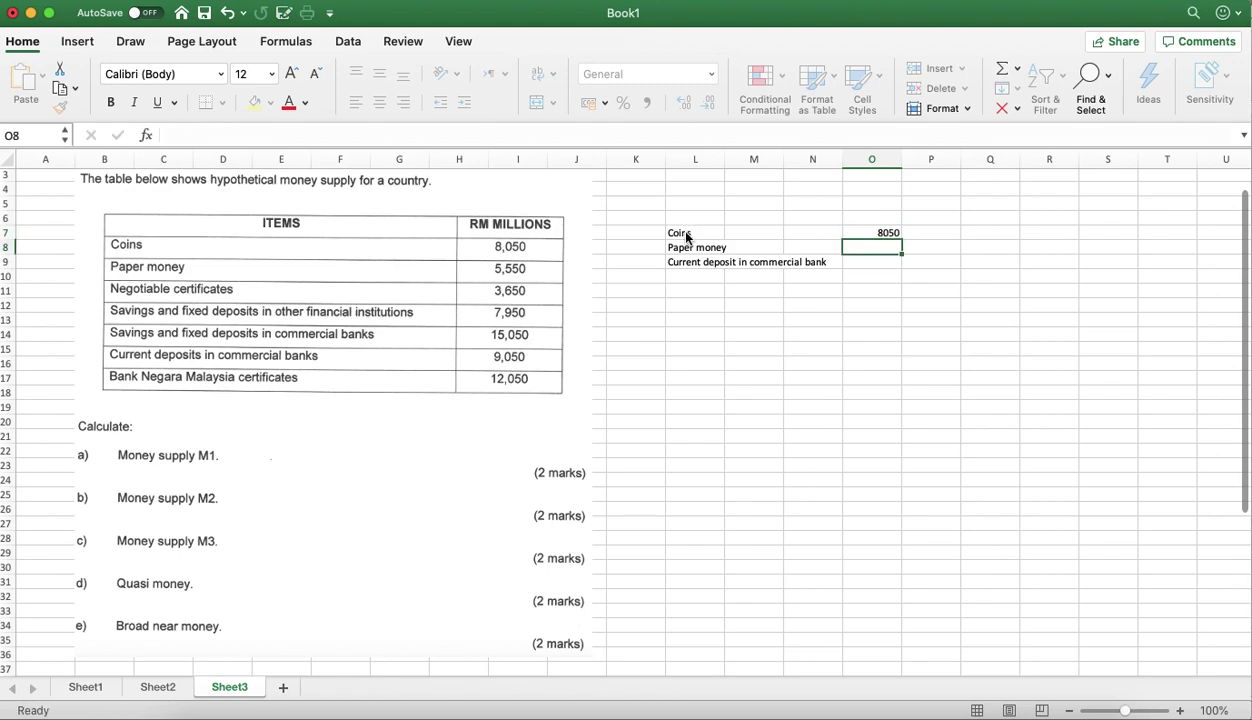
type("5550")
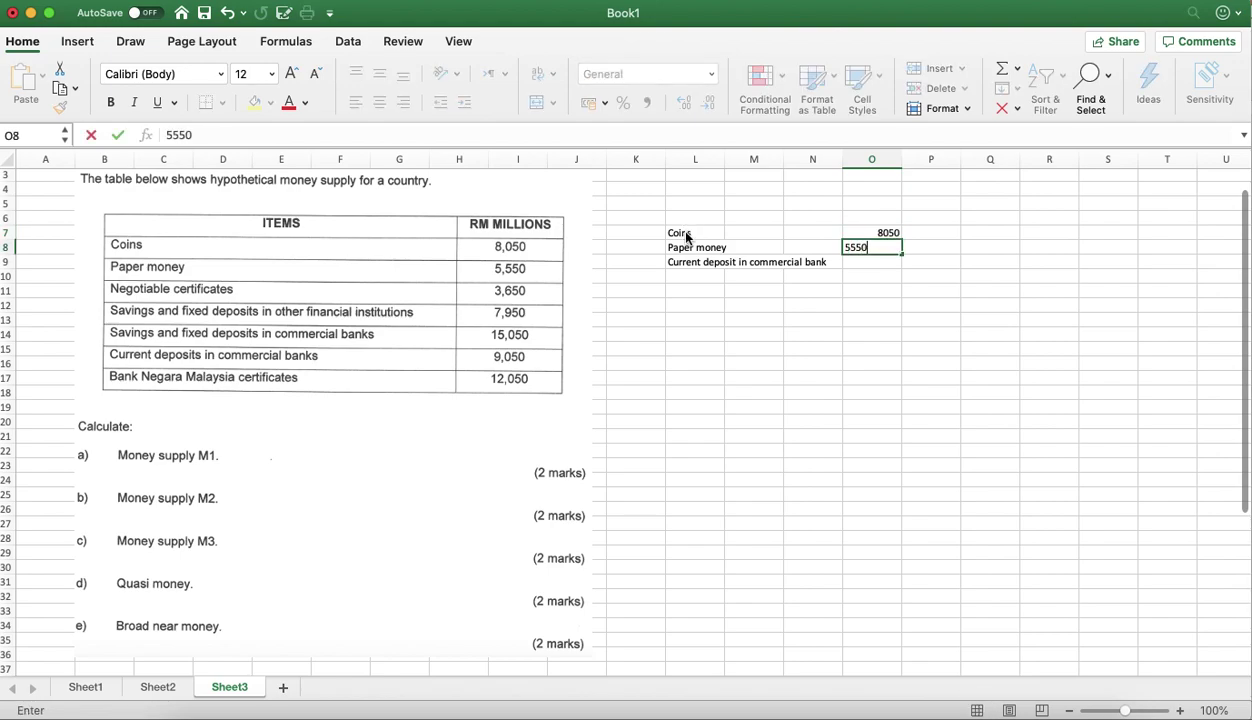
key("Return")
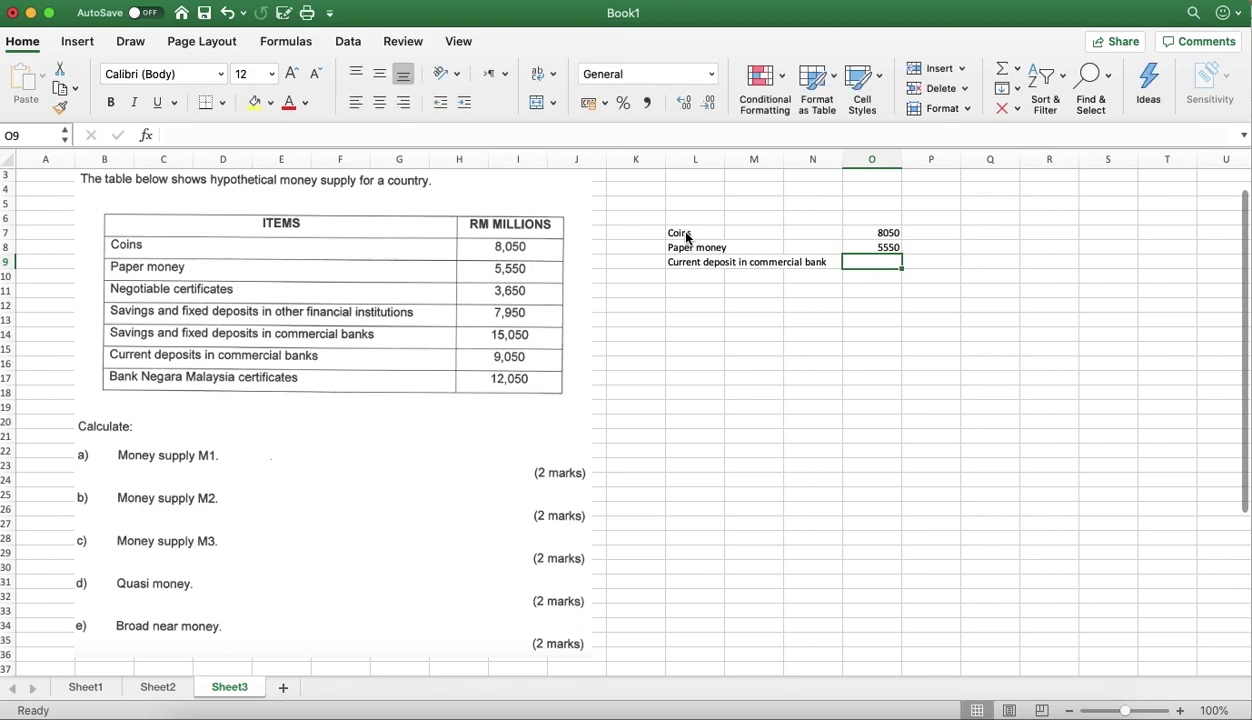
type("9050")
key("Return")
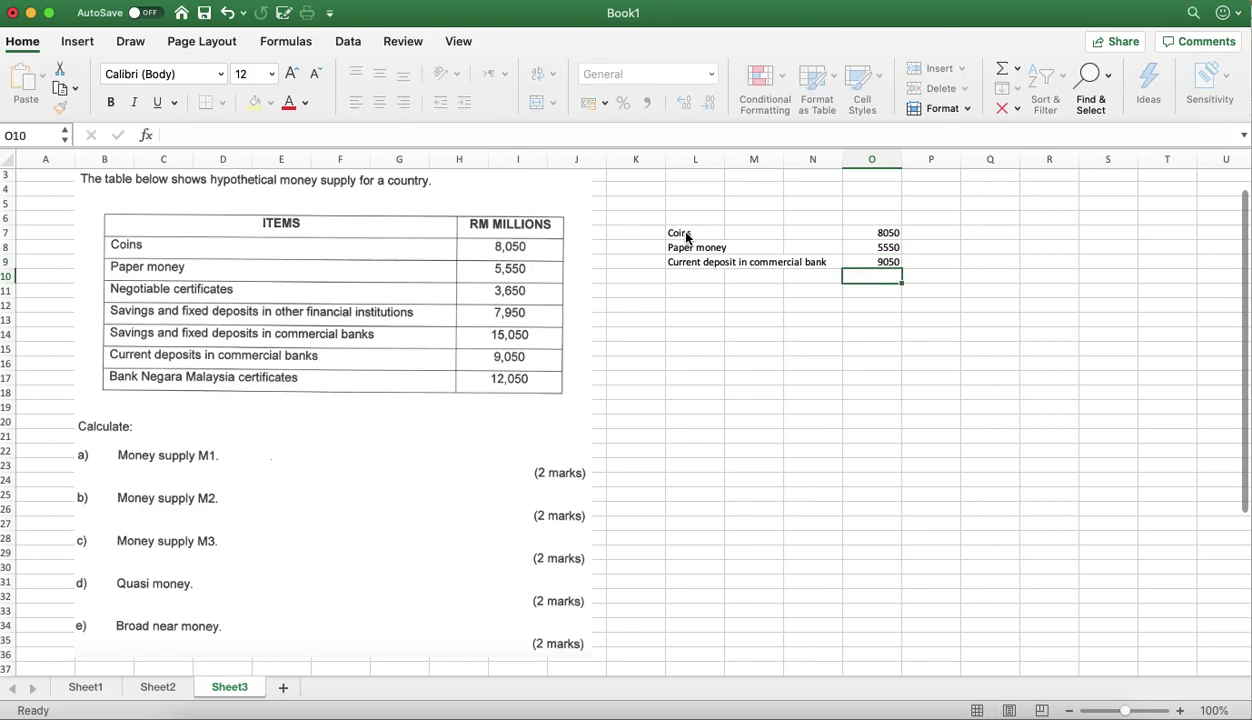
Sum O7 to O9 in O10 and label the total row "M1" in L10.
type("=sum(")
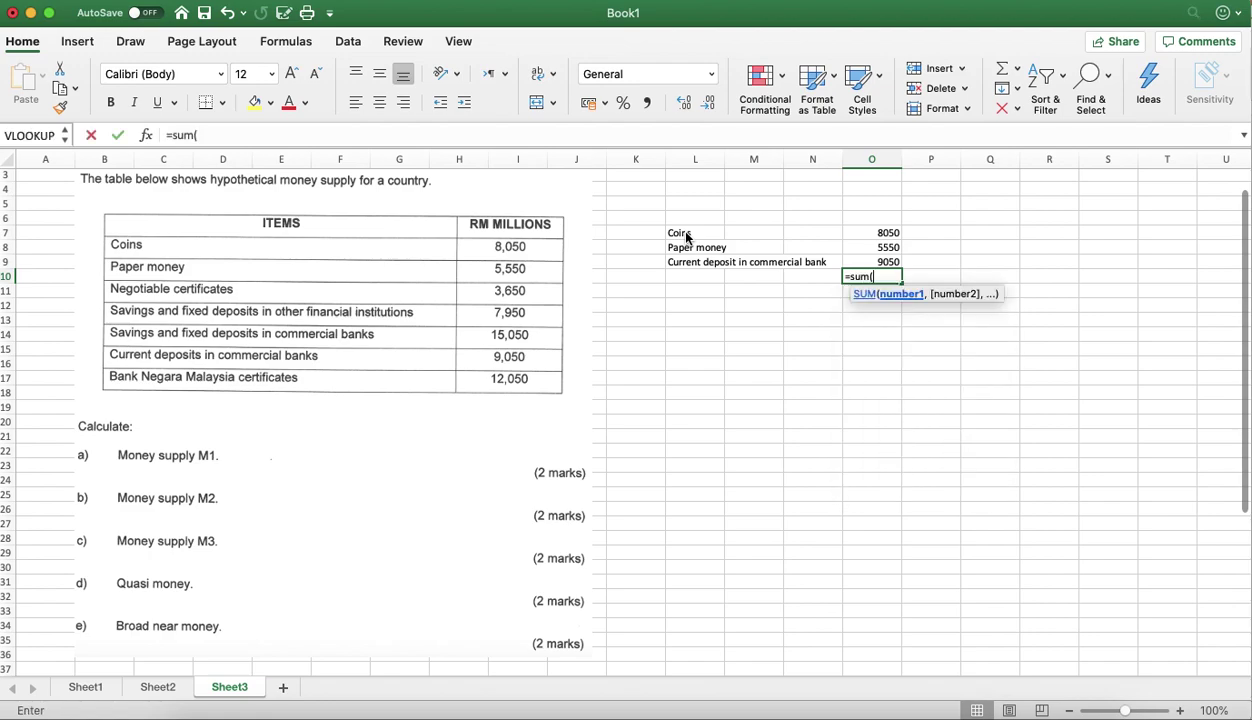
left_click_drag(851, 232, 860, 262)
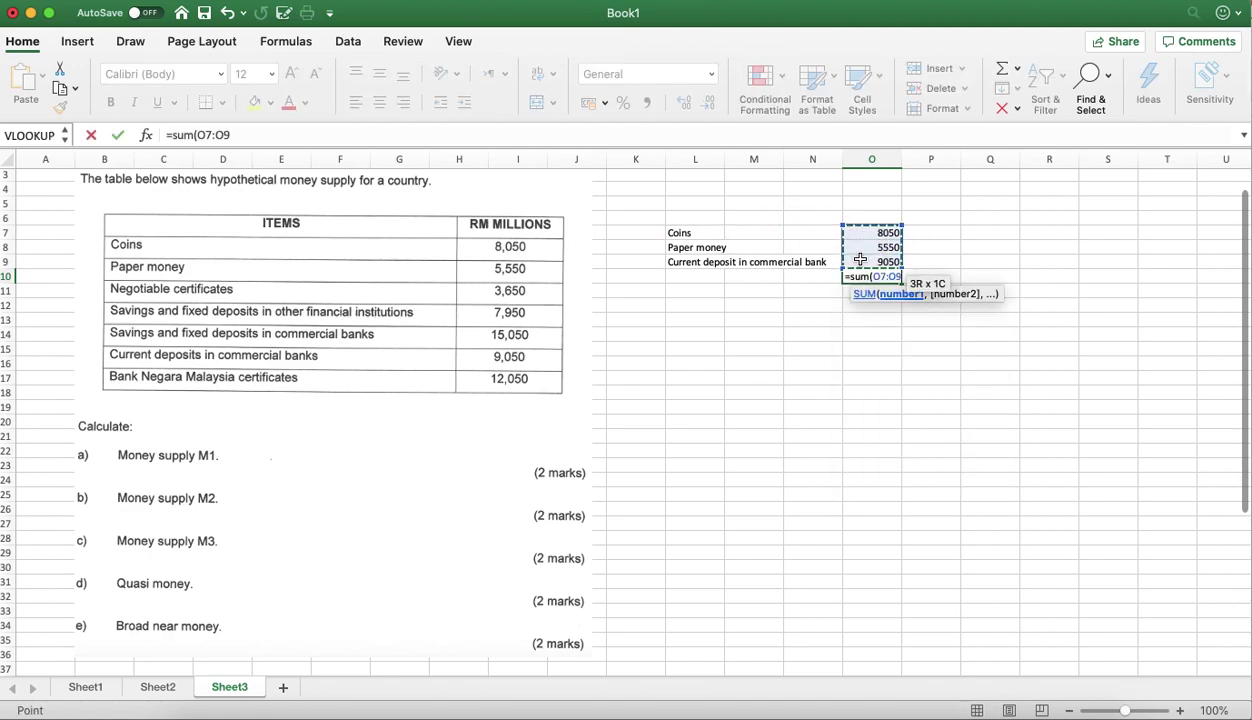
key("Return")
left_click(698, 276)
type("M1")
key("Return")
Enter the labels "Negotiable certificates" in L12 and "savings and fixed deposit in commercial bank" in L13.
key("Return")
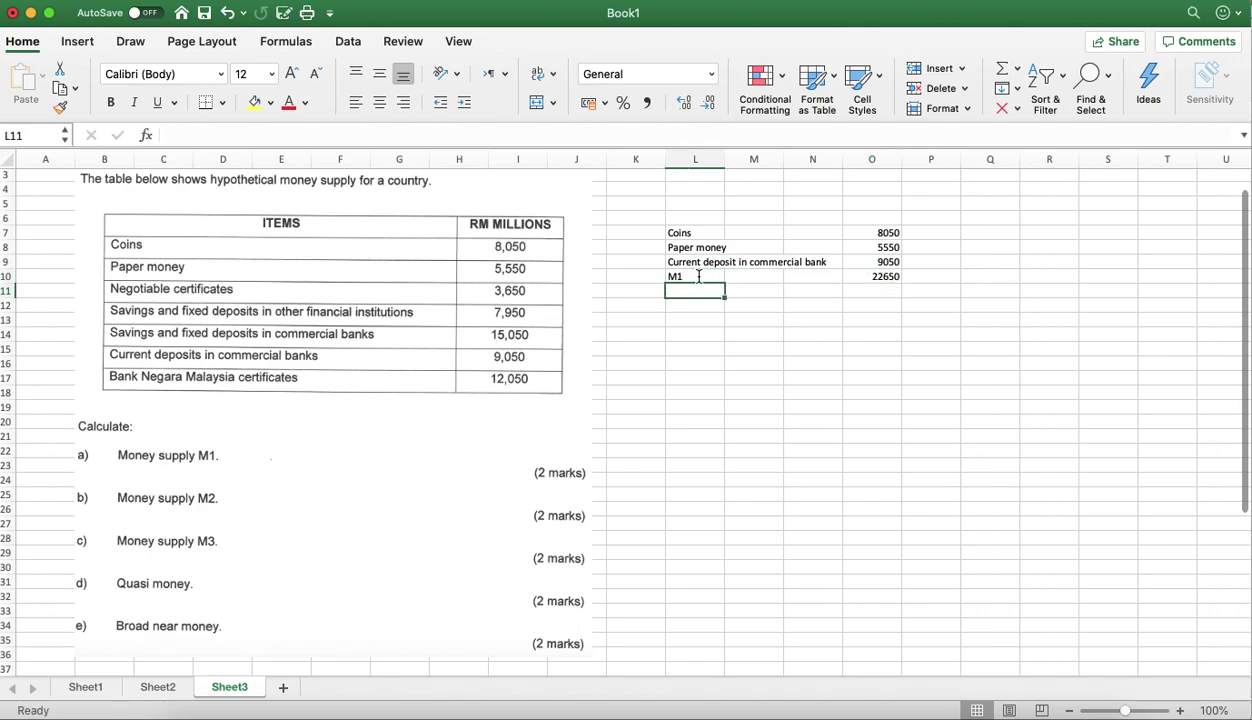
type("Negotiable certificates")
key("Return")
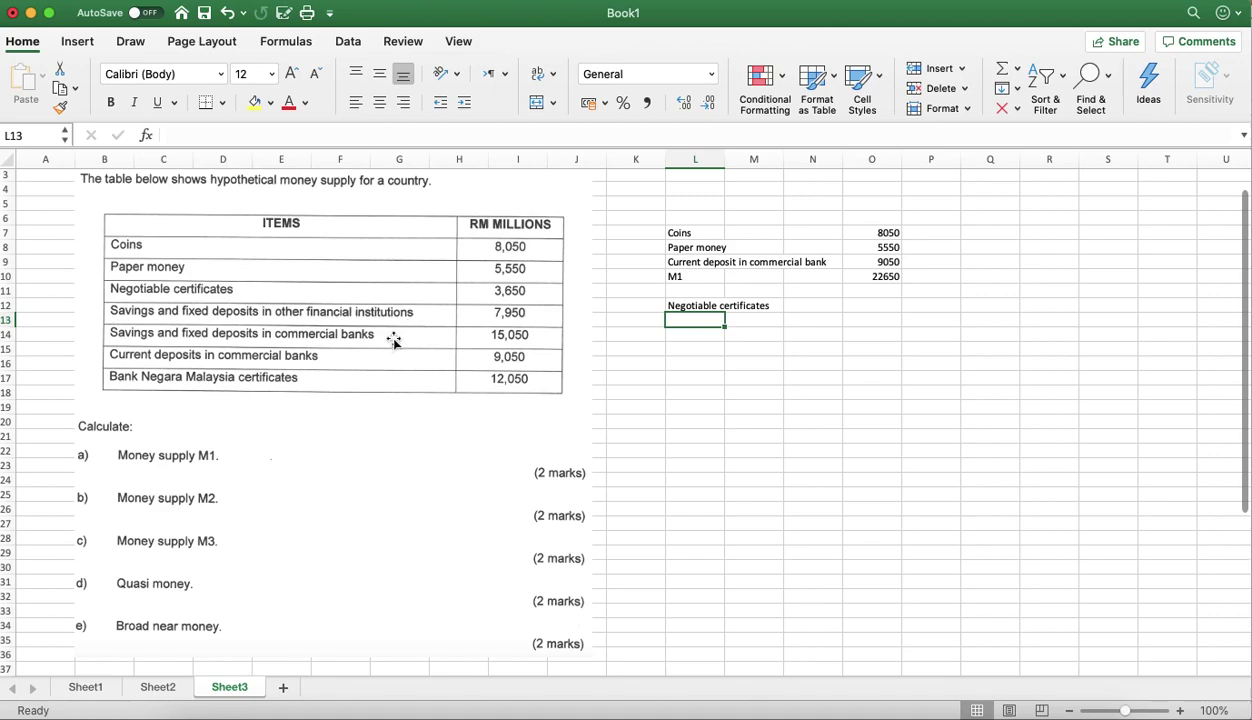
type("savings na")
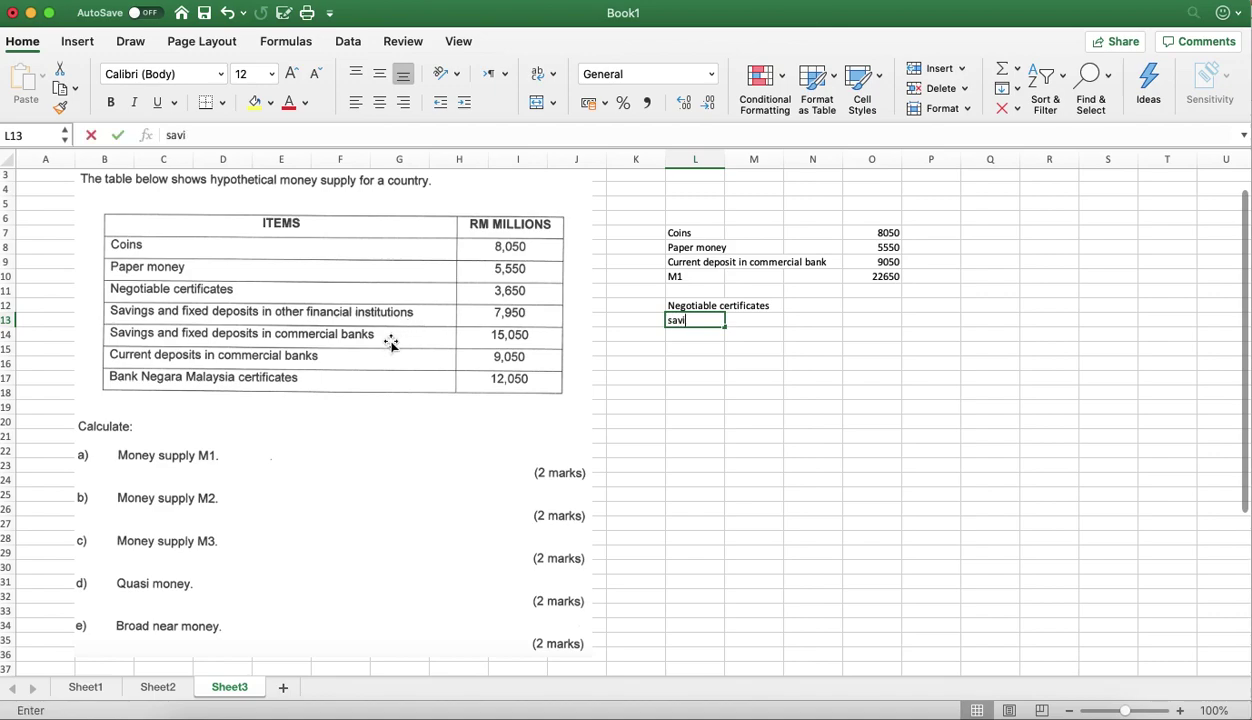
key("BackSpace")
key("BackSpace")
type("and ")
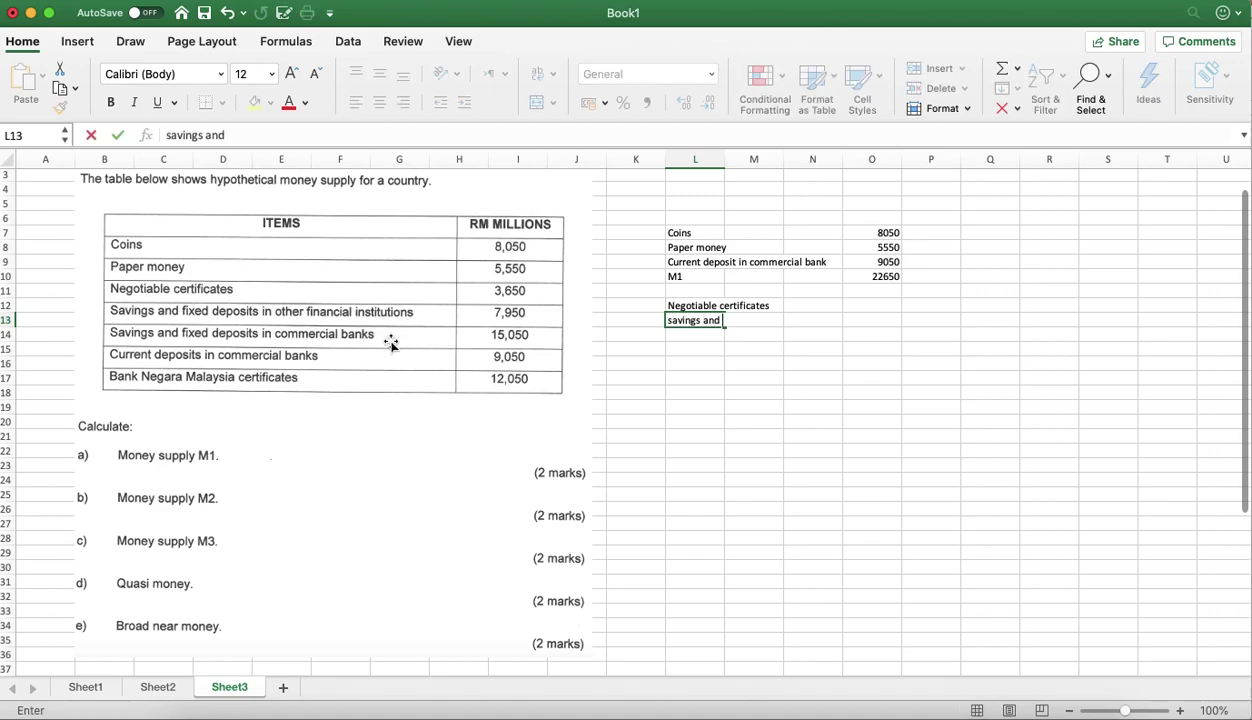
type("fixed deposit in")
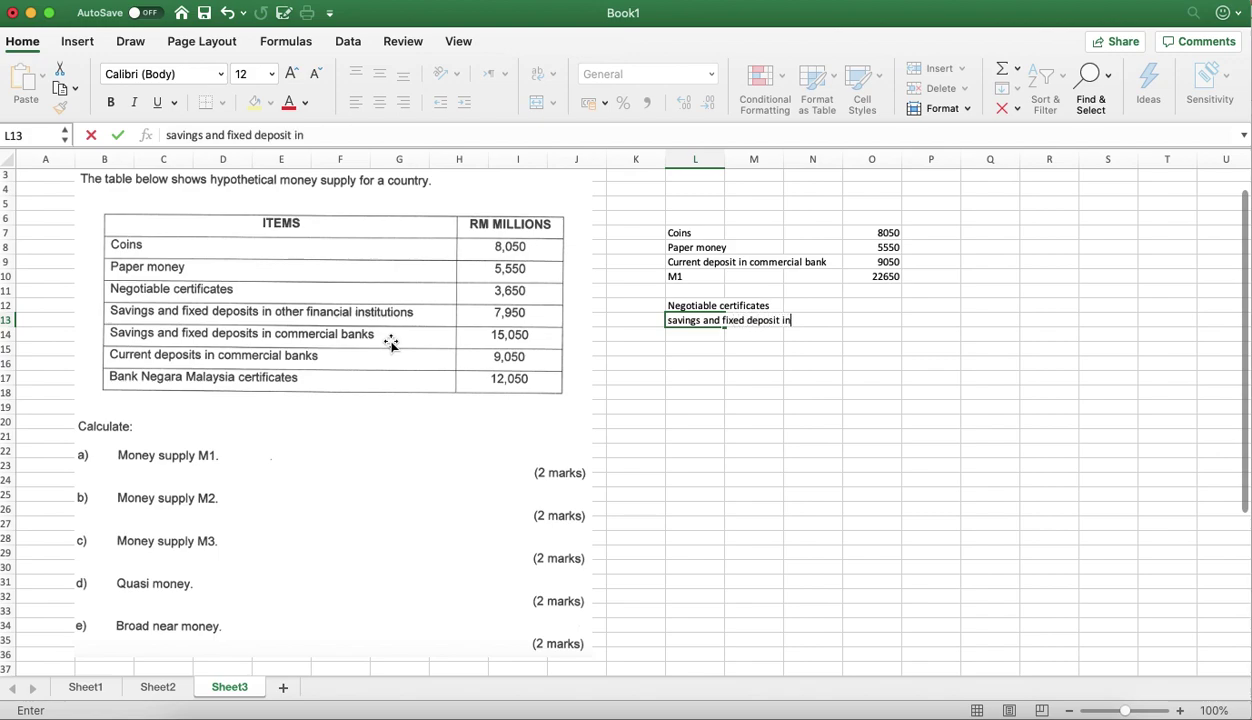
type(" commerc")
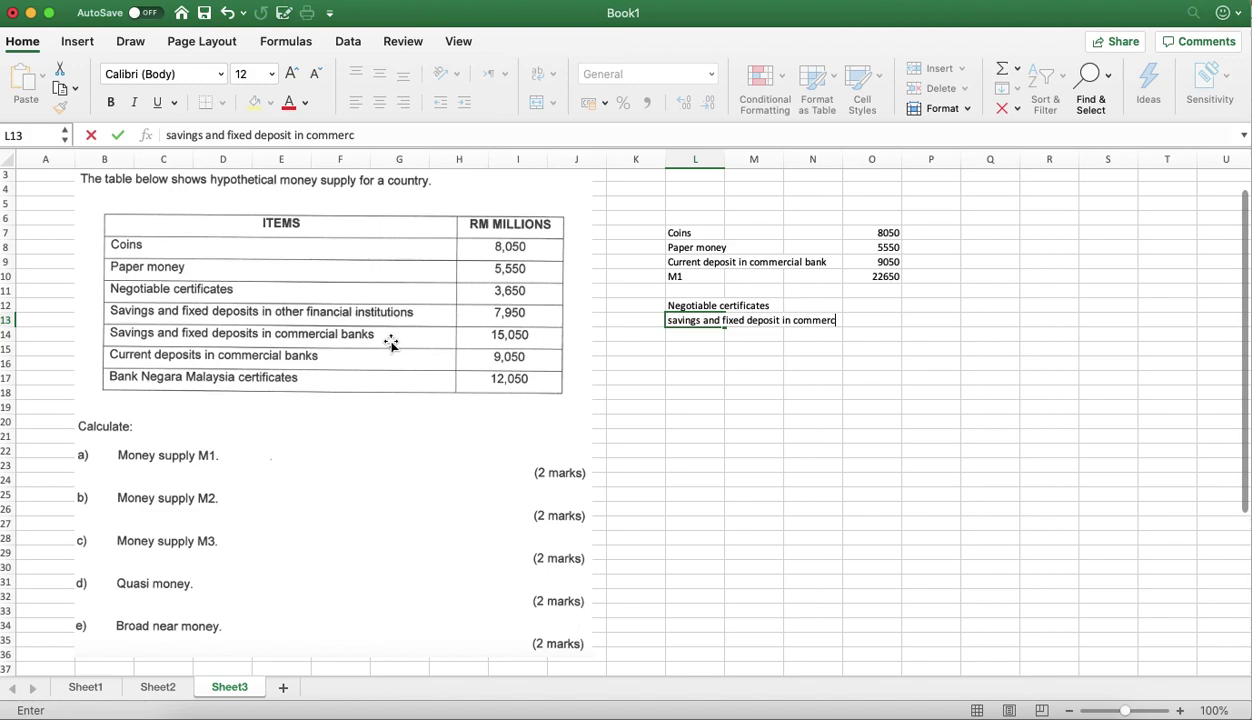
type("ial bank")
key("Tab")
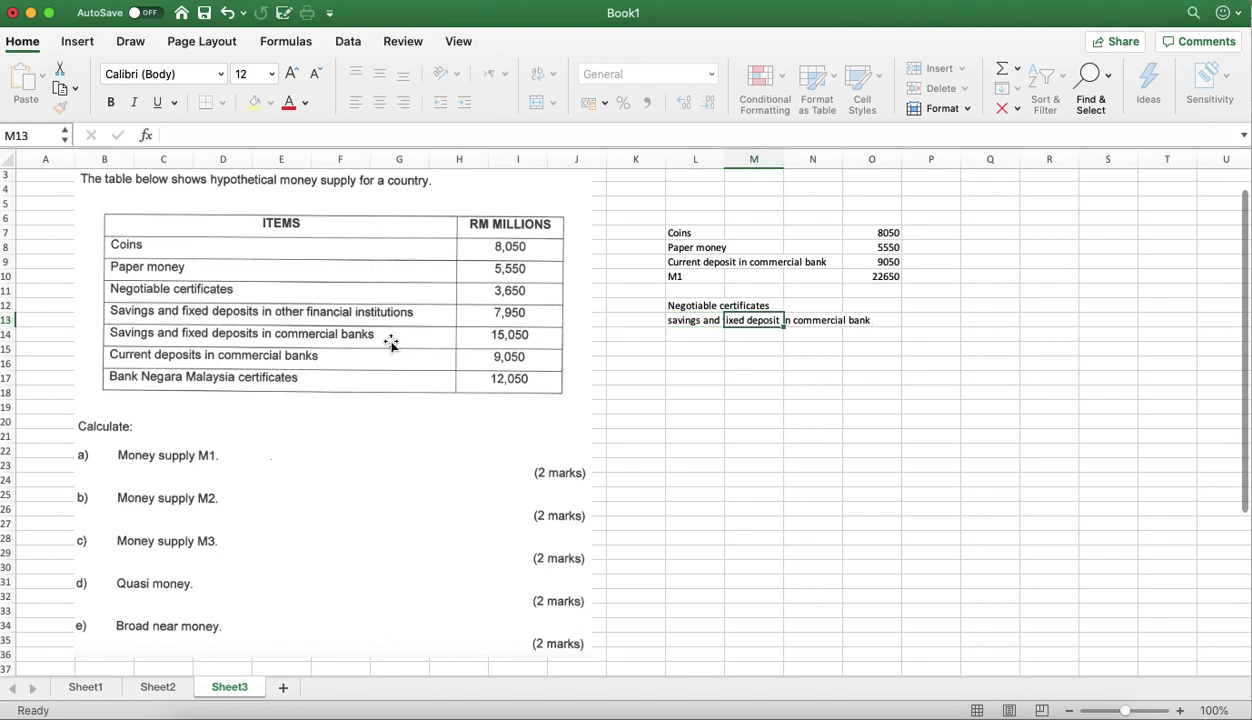
Enter the label "BNM certificates" in L14.
key("Down")
key("Left")
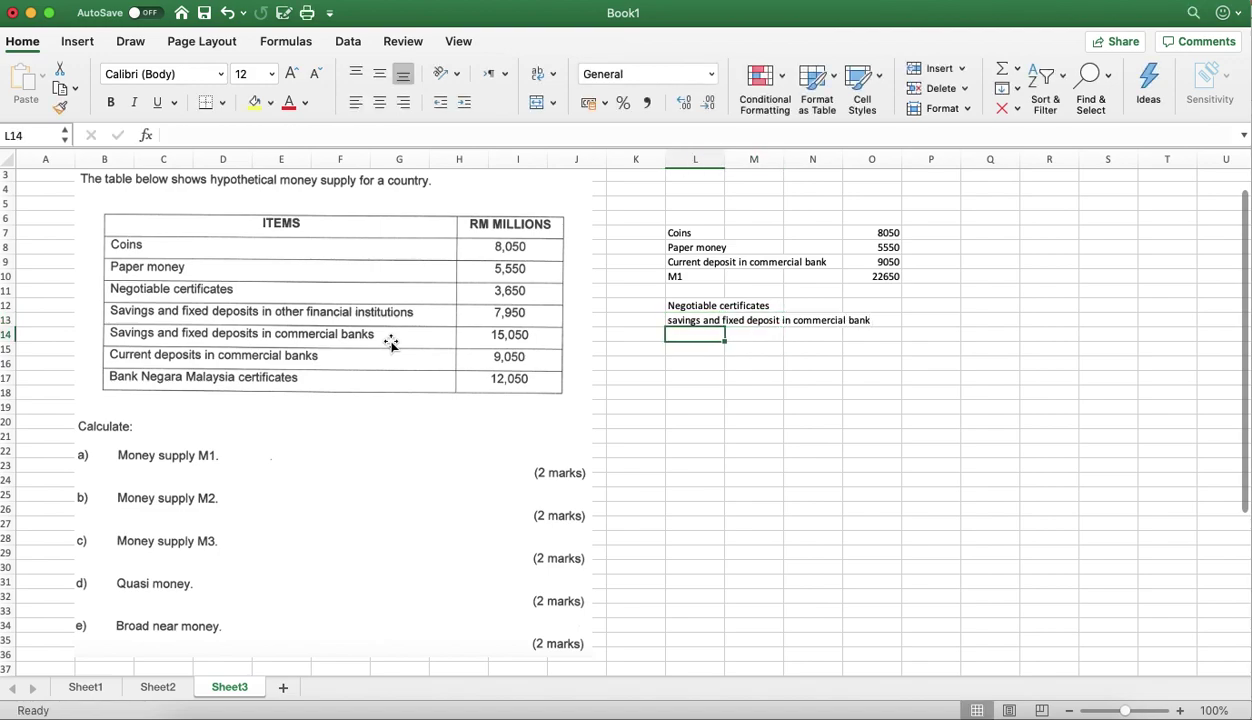
type("BNM ")
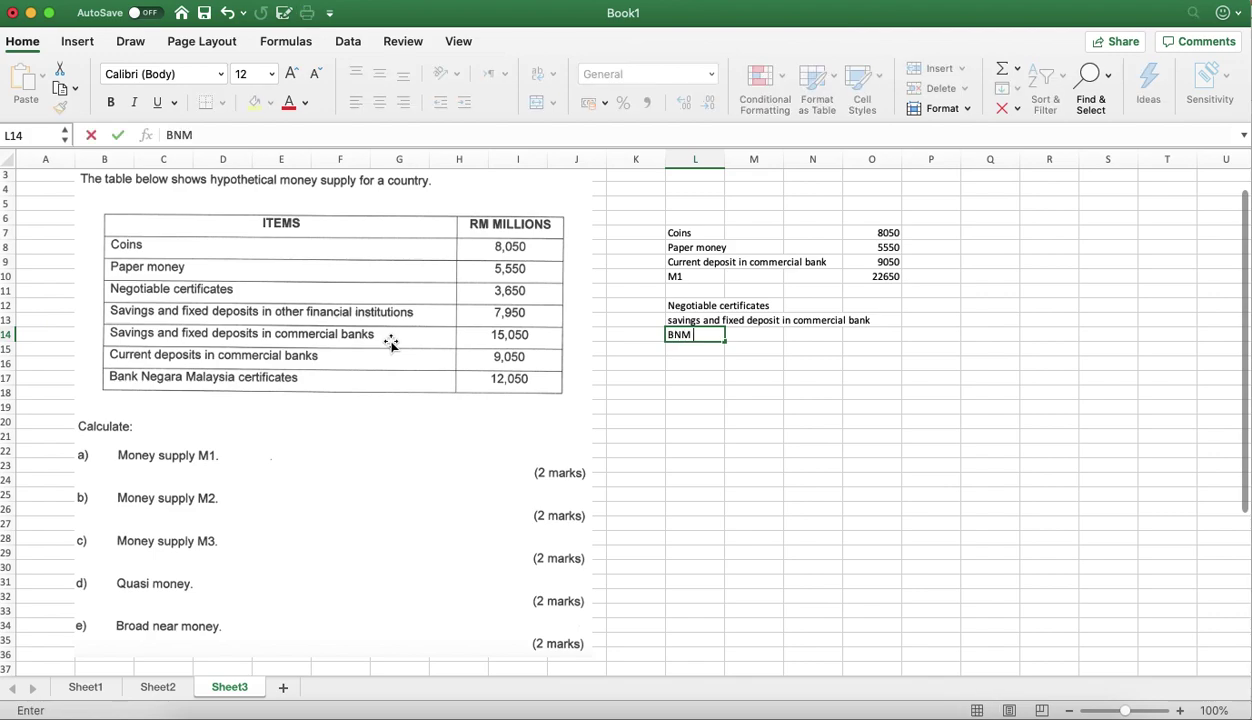
type("certificates")
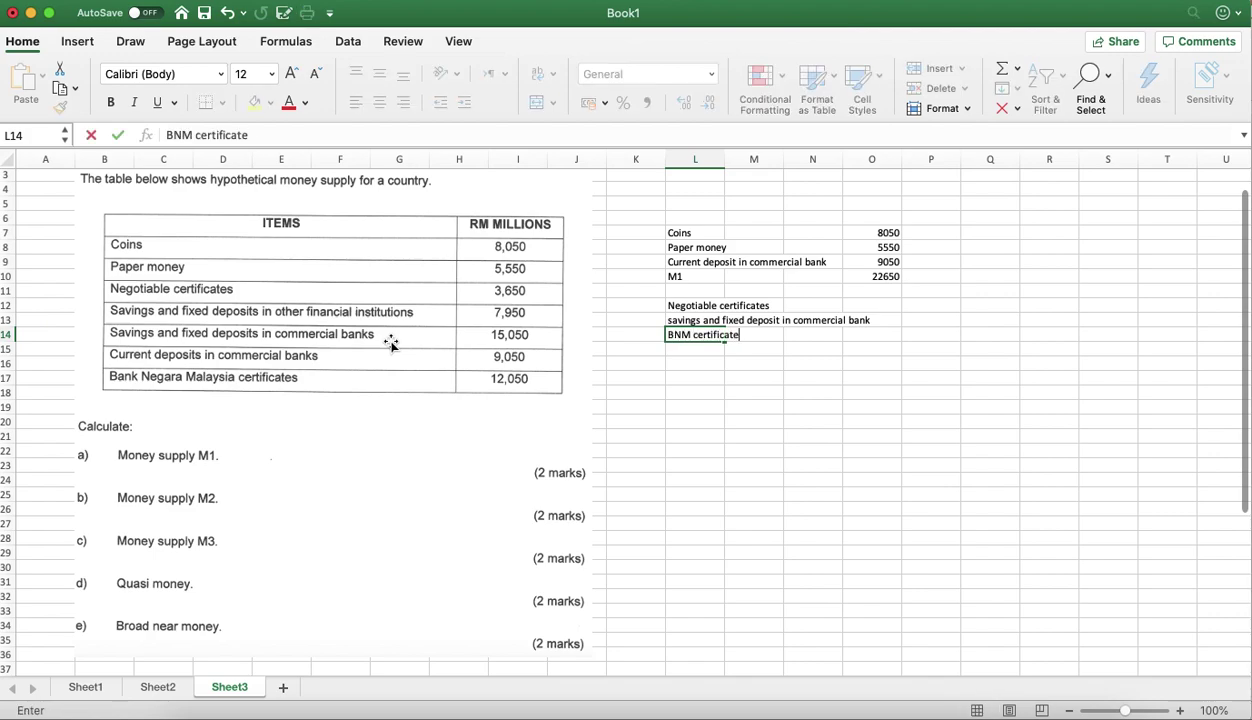
key("Tab")
Enter the amount 3650 for negotiable certificates in O12.
key("Tab")
key("Tab")
key("Up")
key("Up")
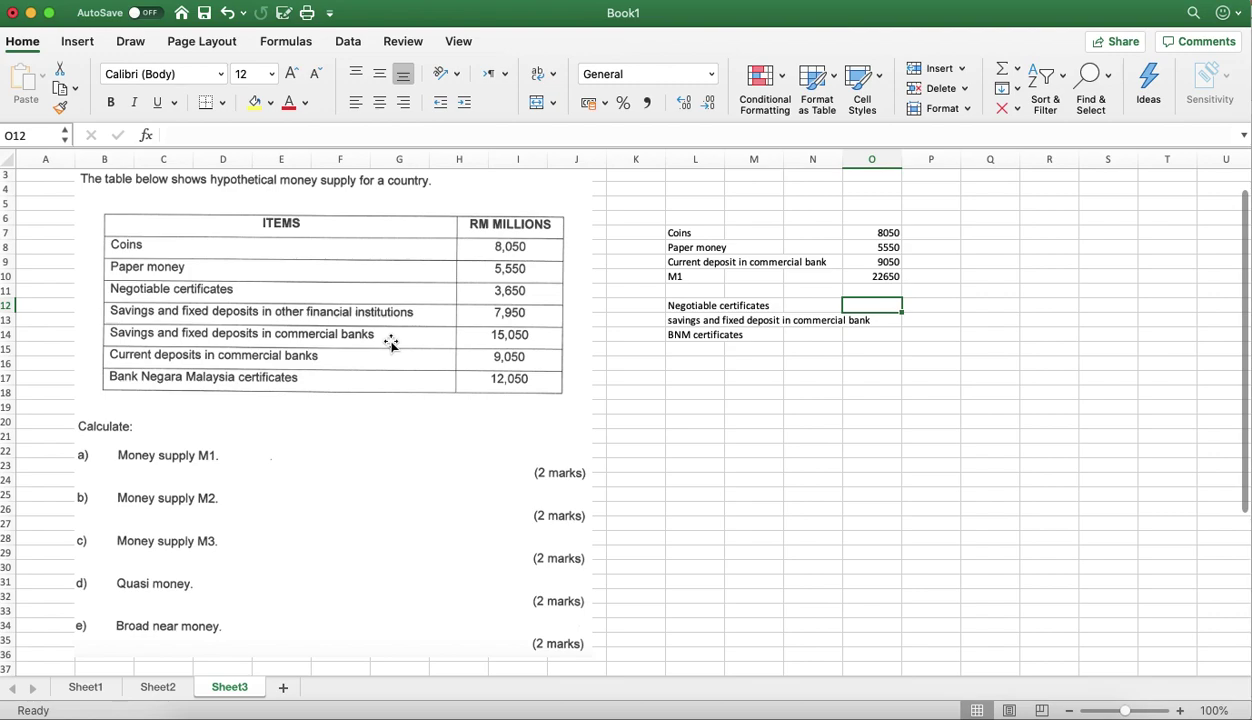
type("3650")
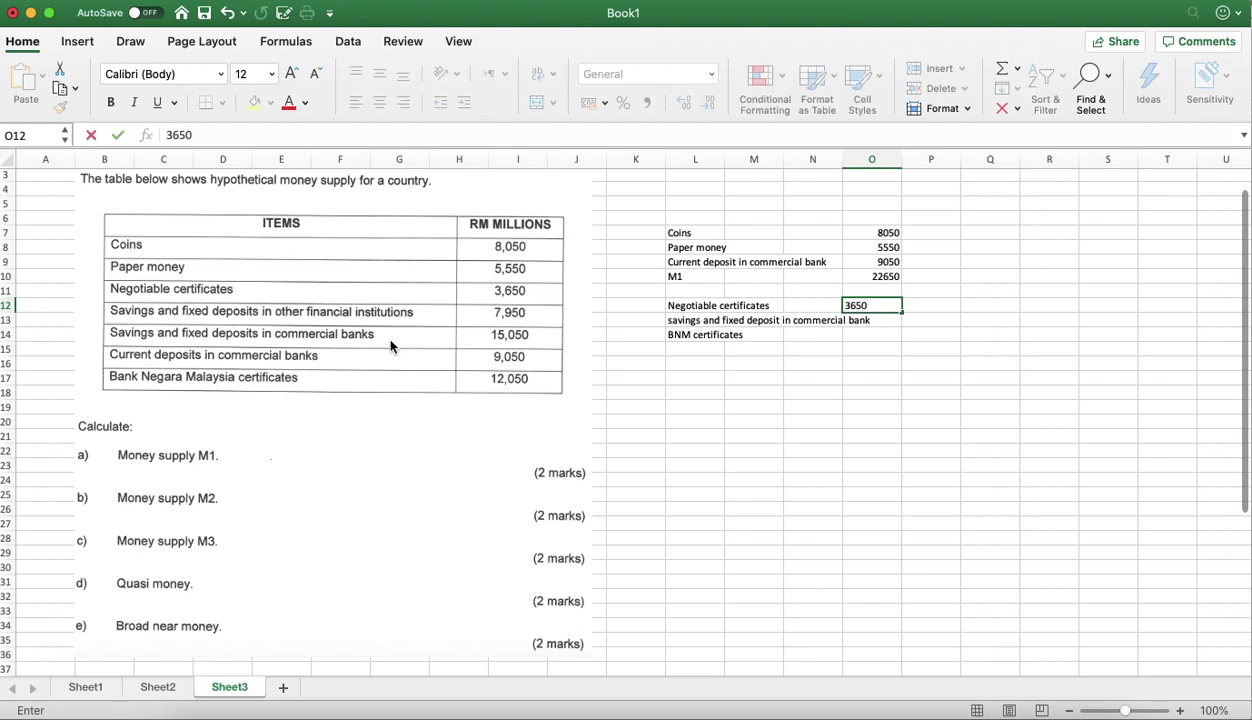
key("Return")
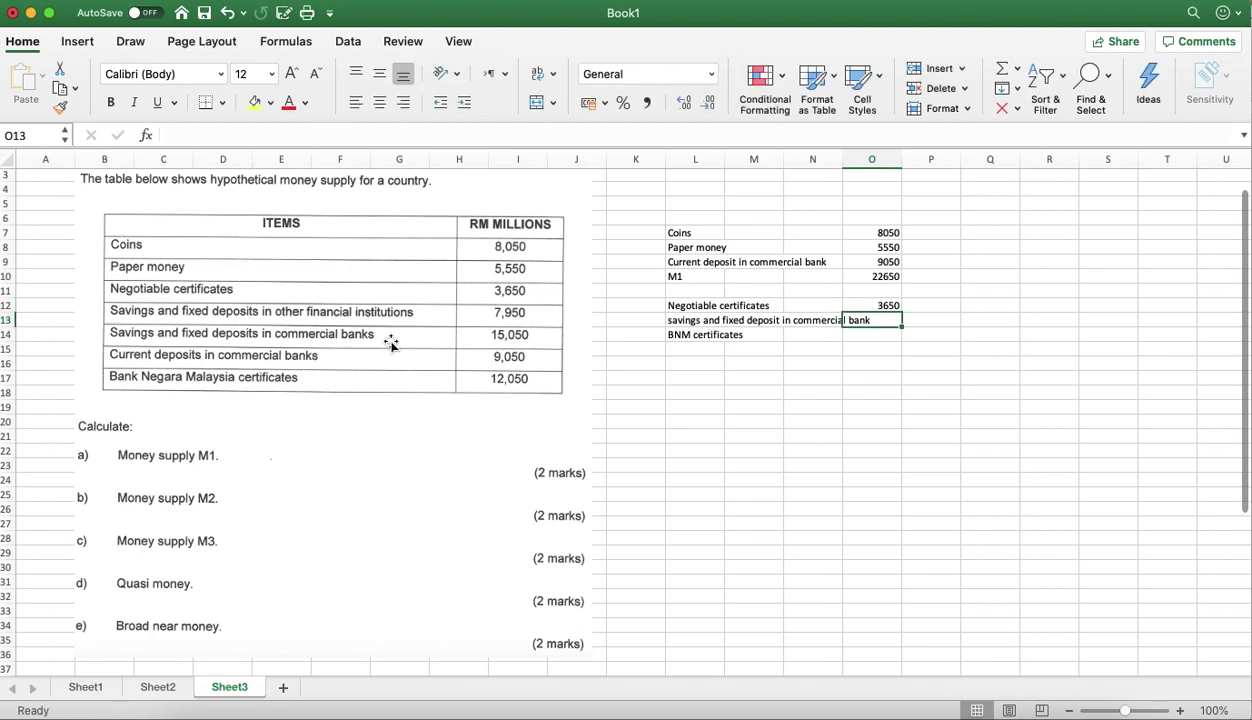
Enter 15050 for savings and fixed deposits in commercial banks in O13 and 12050 for BNM certificates in O14.
type("15-0")
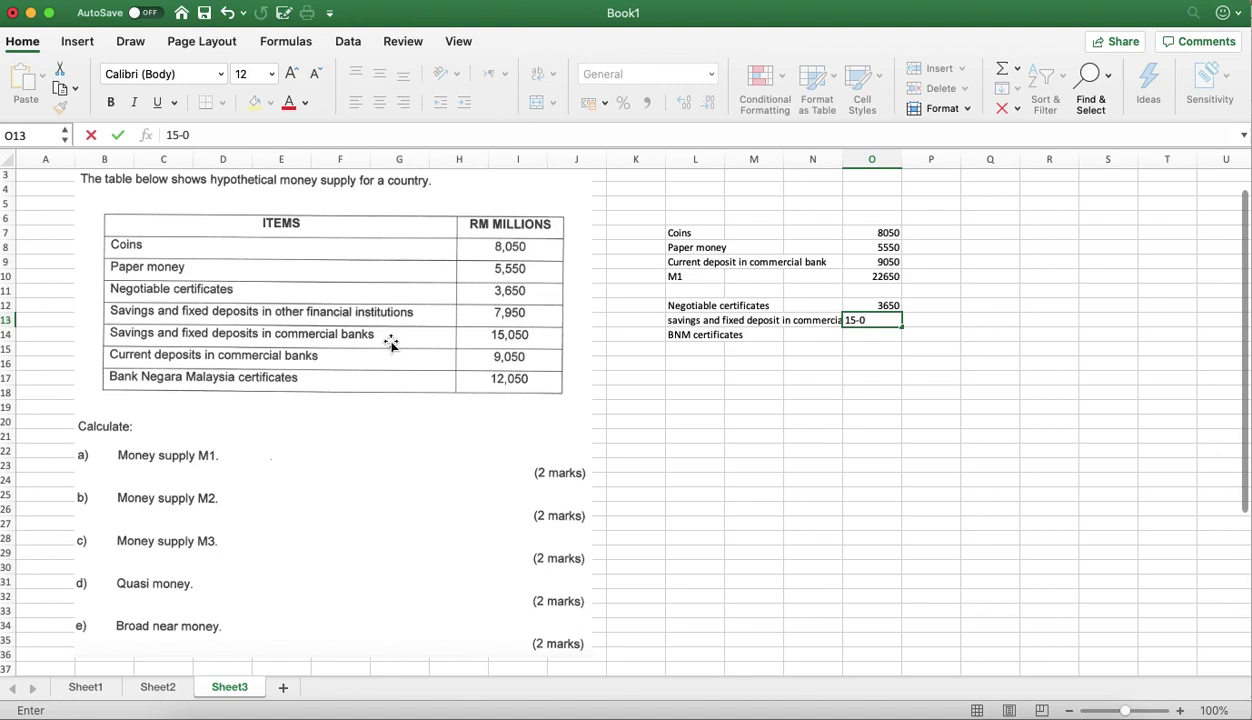
key("BackSpace")
key("BackSpace")
type("5")
key("BackSpace")
type("050")
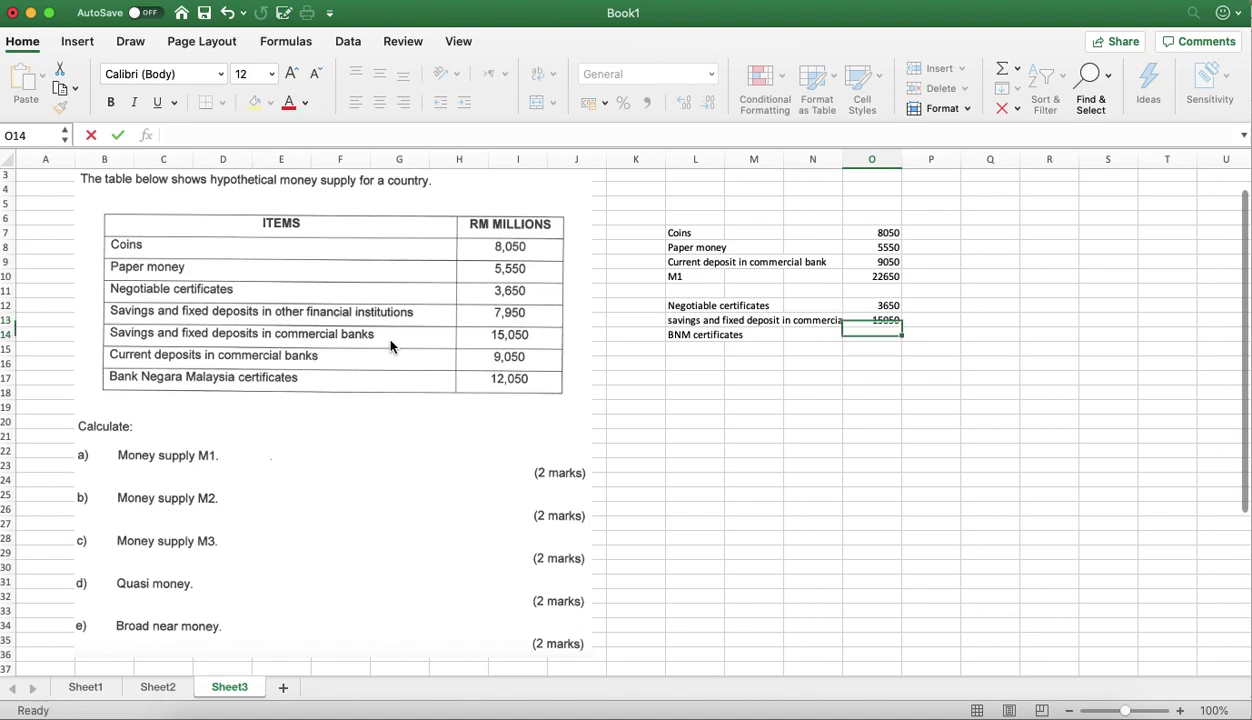
key("Return")
type("12050")
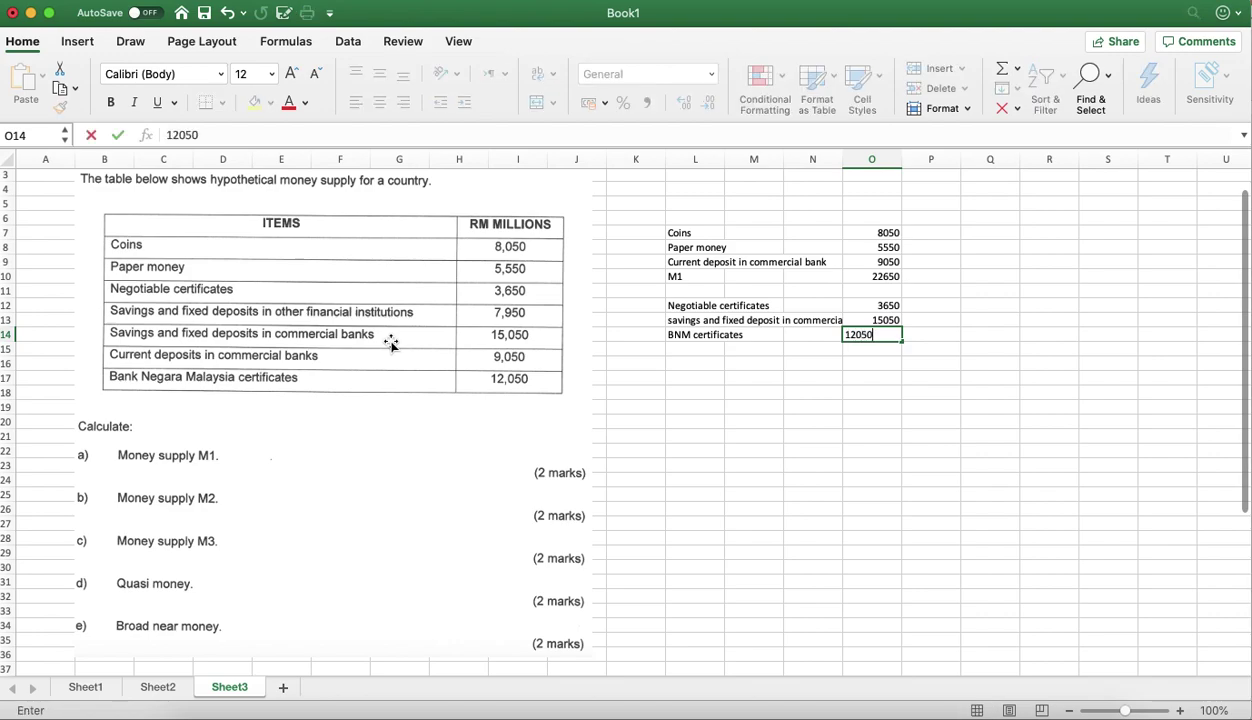
key("Return")
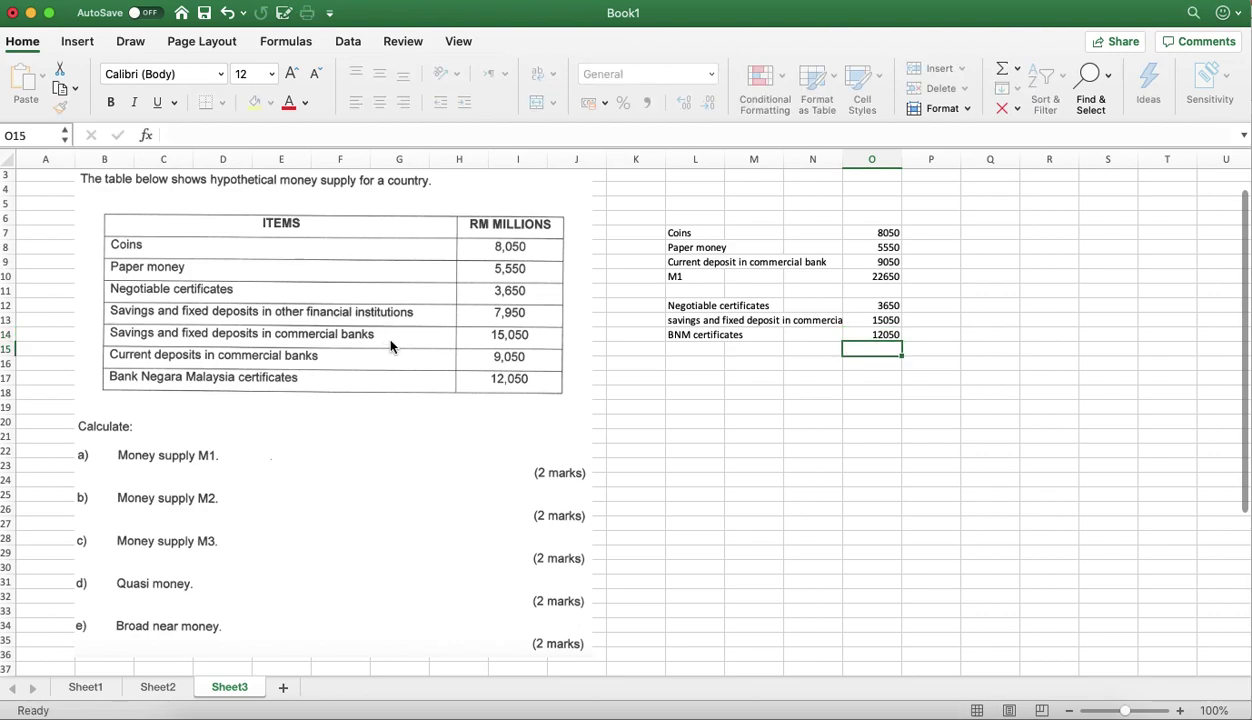
Sum O10 to O14 in O15 and label the total row "M2" in L15.
type("=sum(")
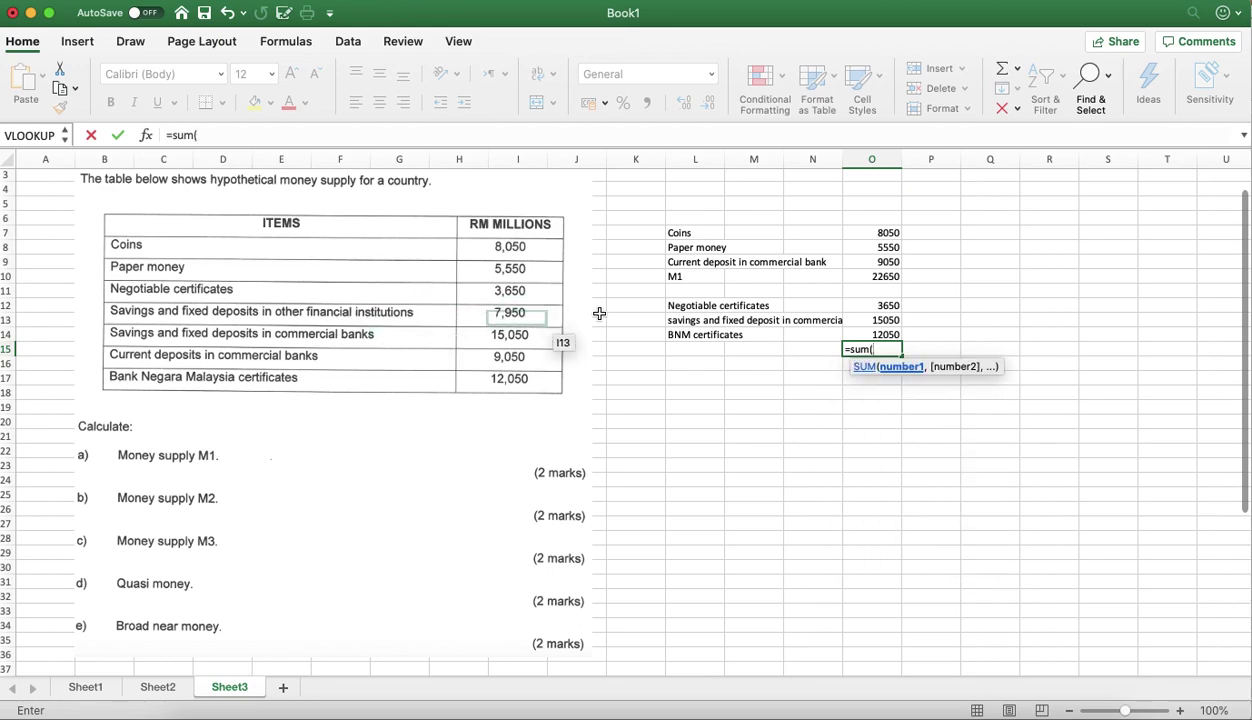
left_click_drag(850, 277, 862, 334)
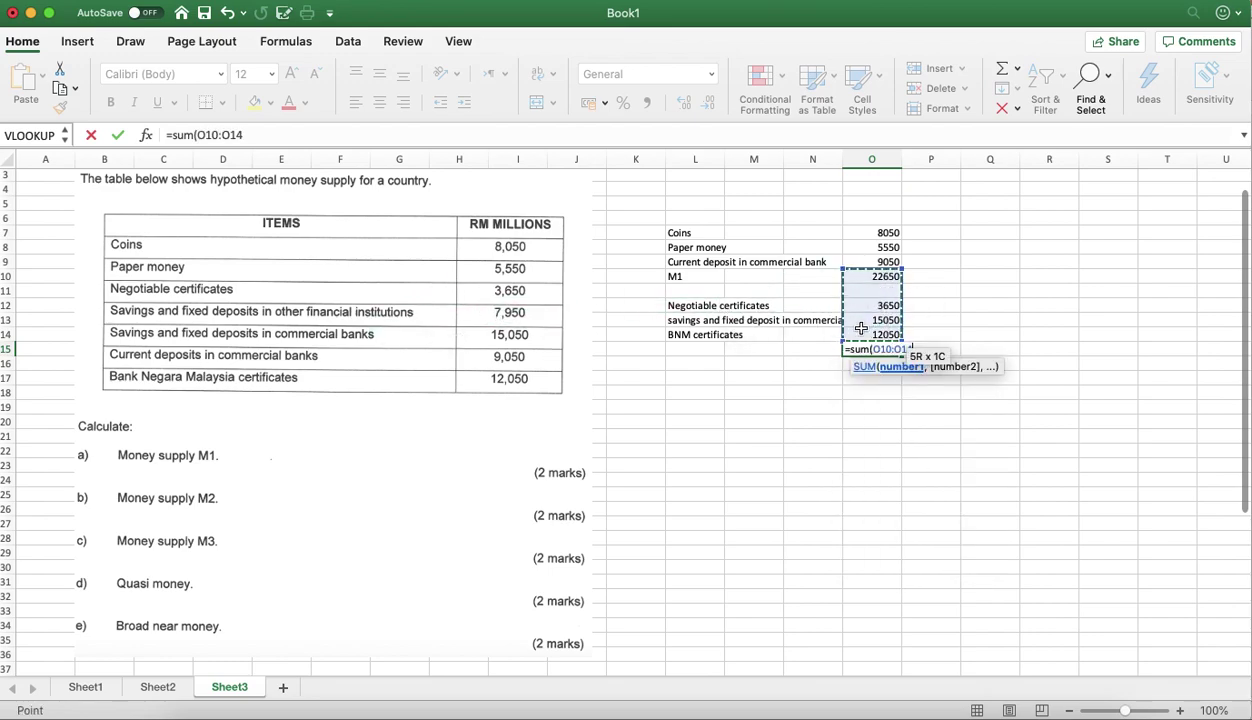
type(")")
key("Return")
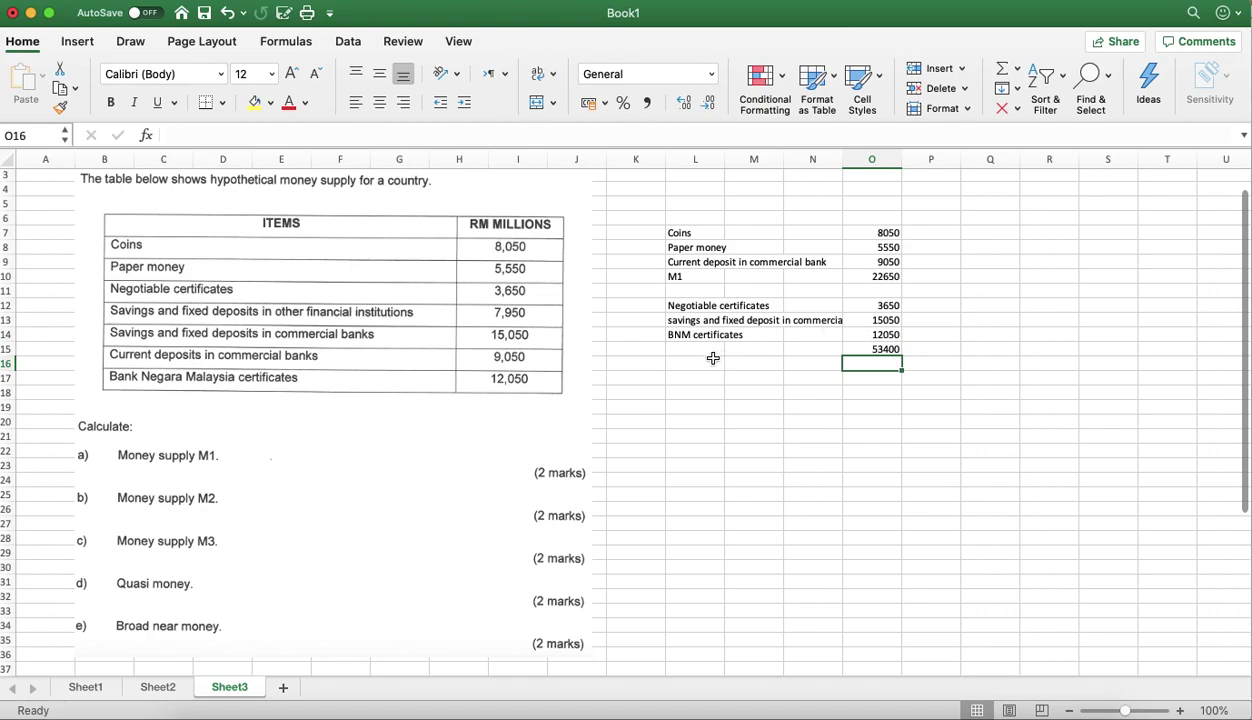
left_click(710, 349)
type("M")
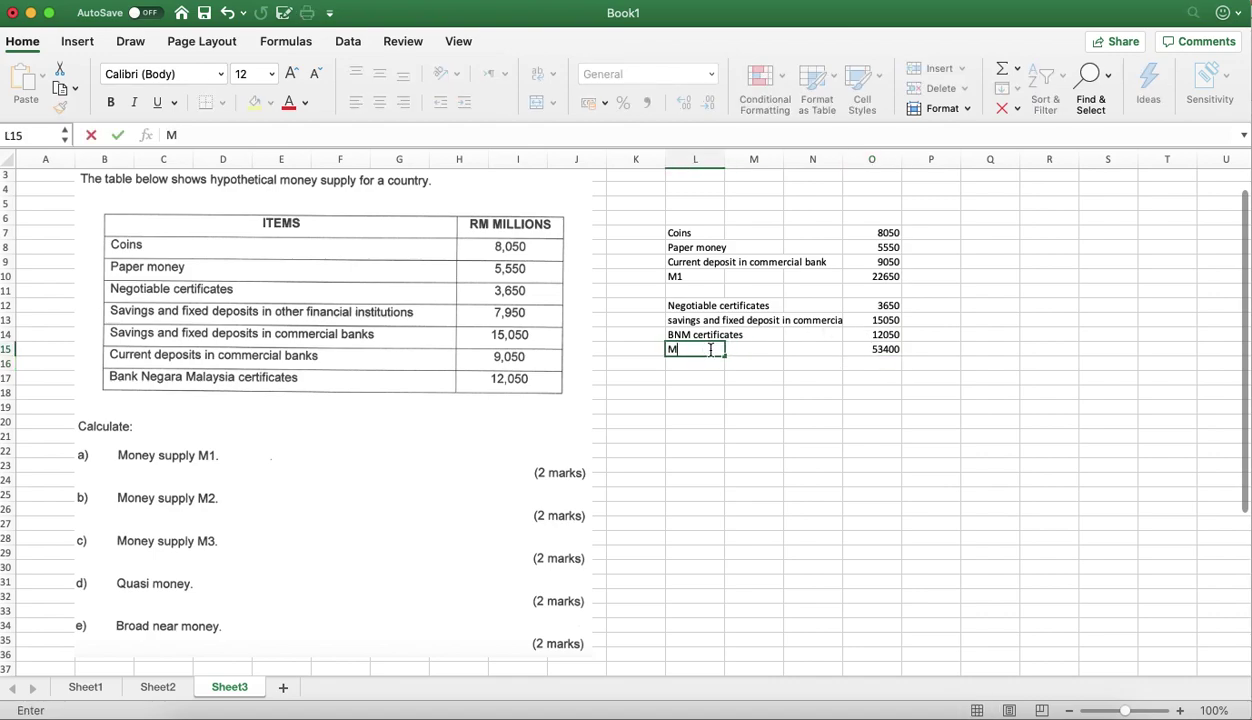
type("2")
key("Return")
Enter the label "savings and fixed deposit in other financial institution" in L17.
key("Return")
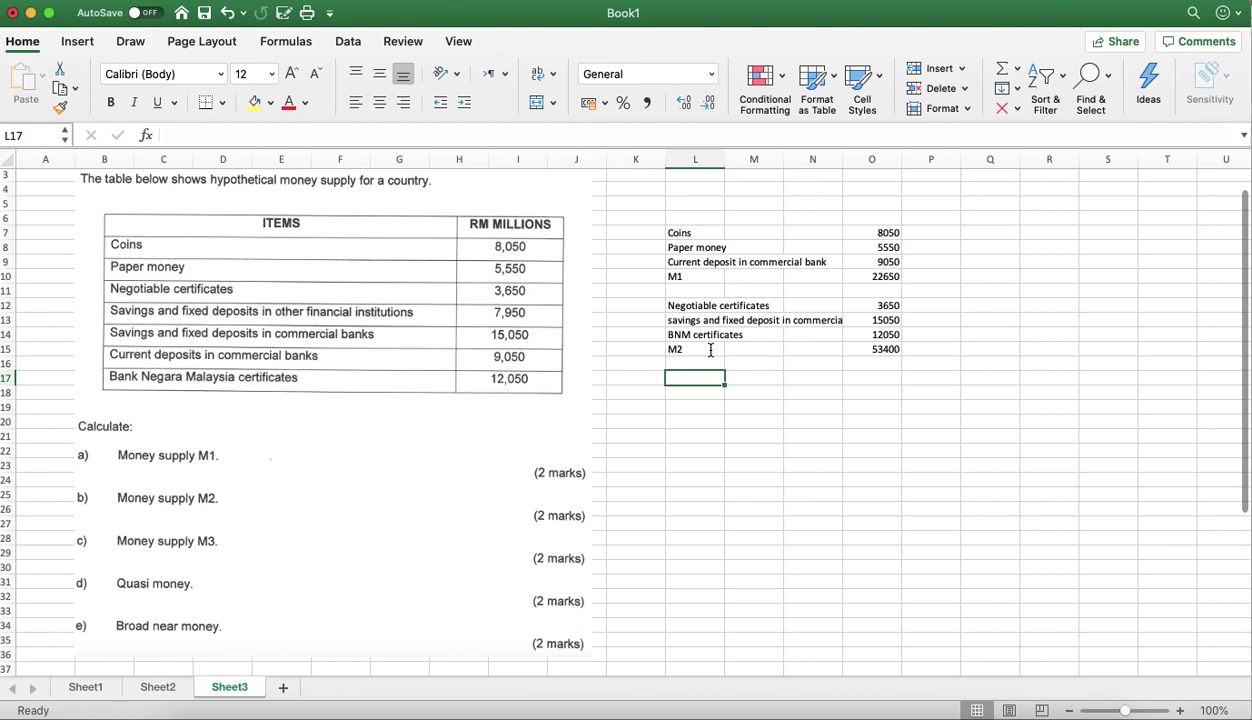
type("sa")
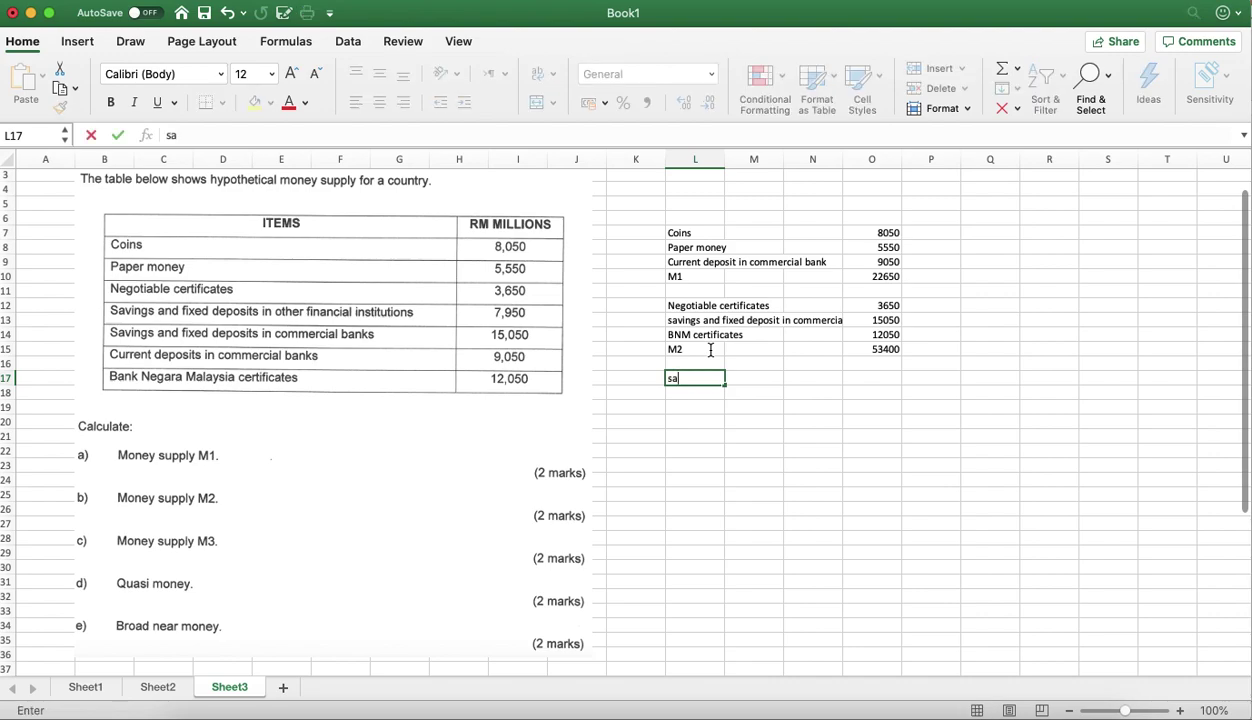
type("vings and fix")
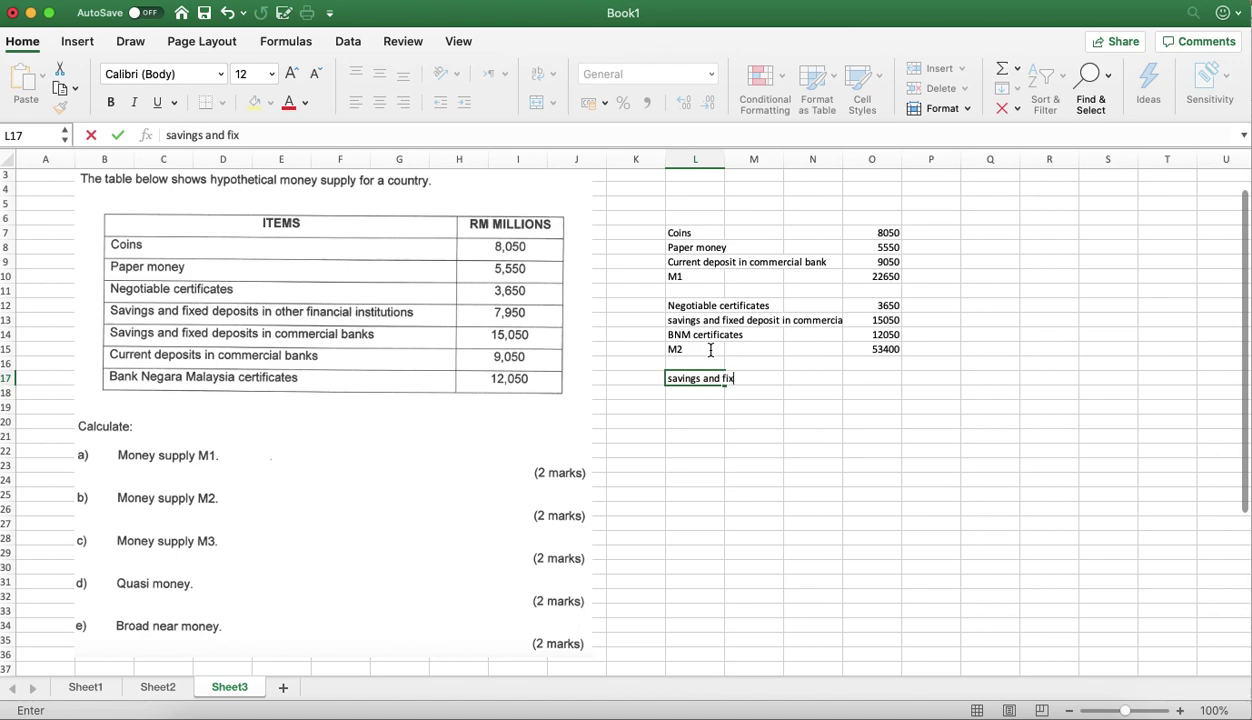
type("ed deposit i")
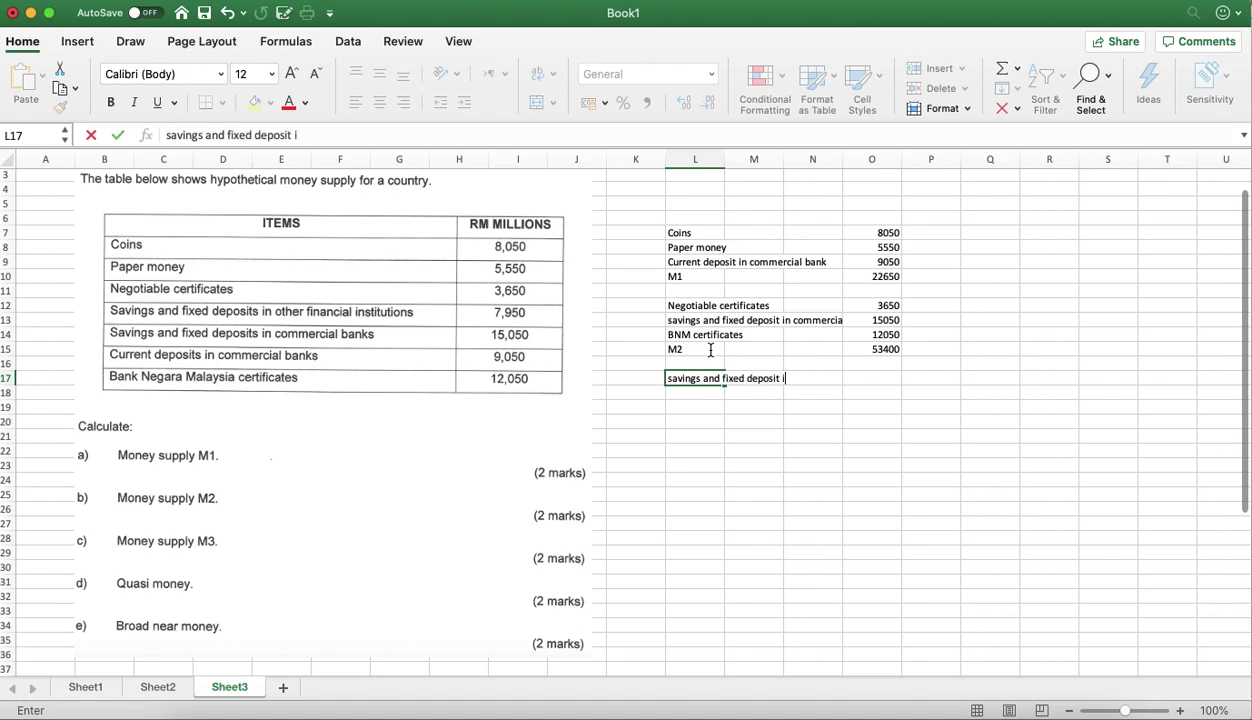
type("n other financial ")
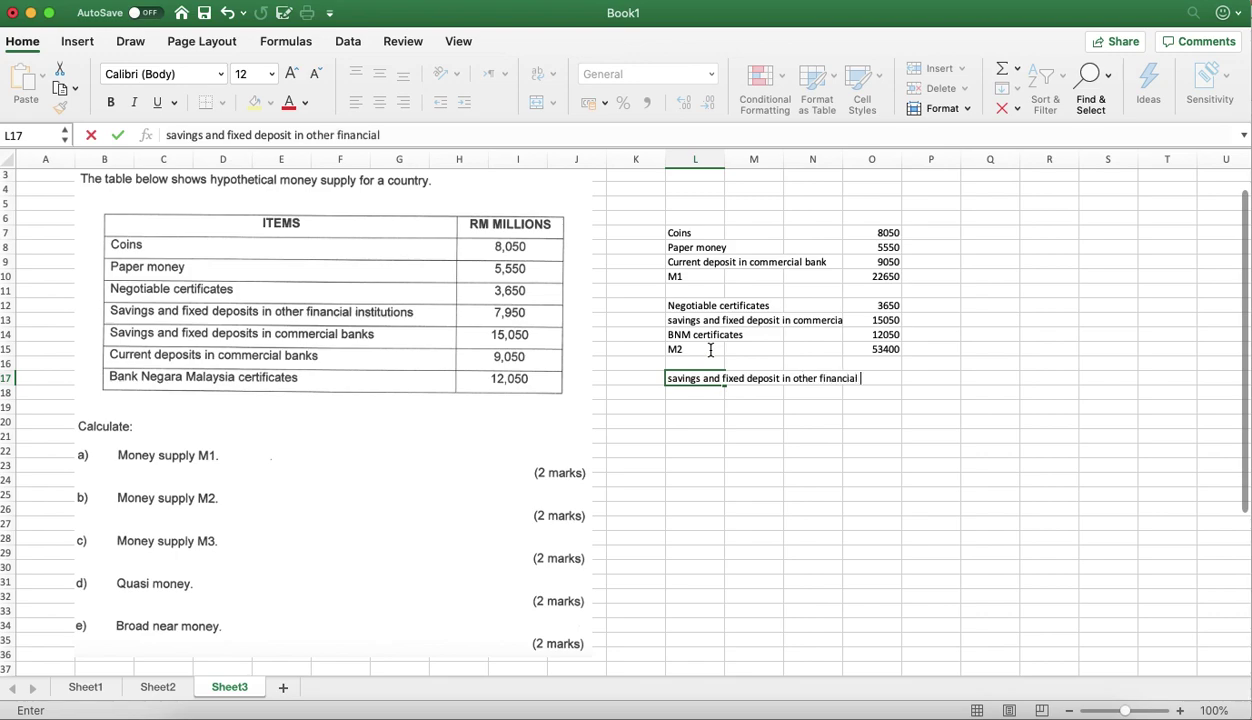
type("institution")
key("Return")
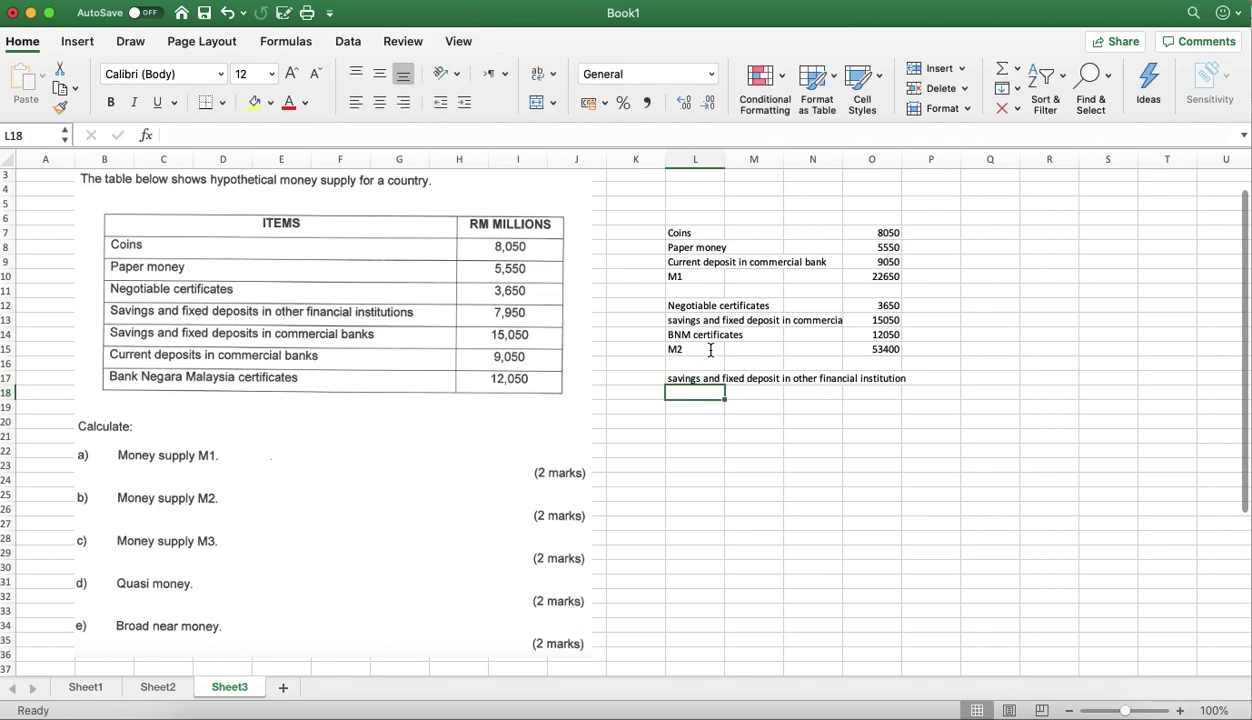
Enter the amount 7950 for savings and fixed deposits in other financial institutions in O17.
key("Up")
key("Right")
key("Right")
key("Right")
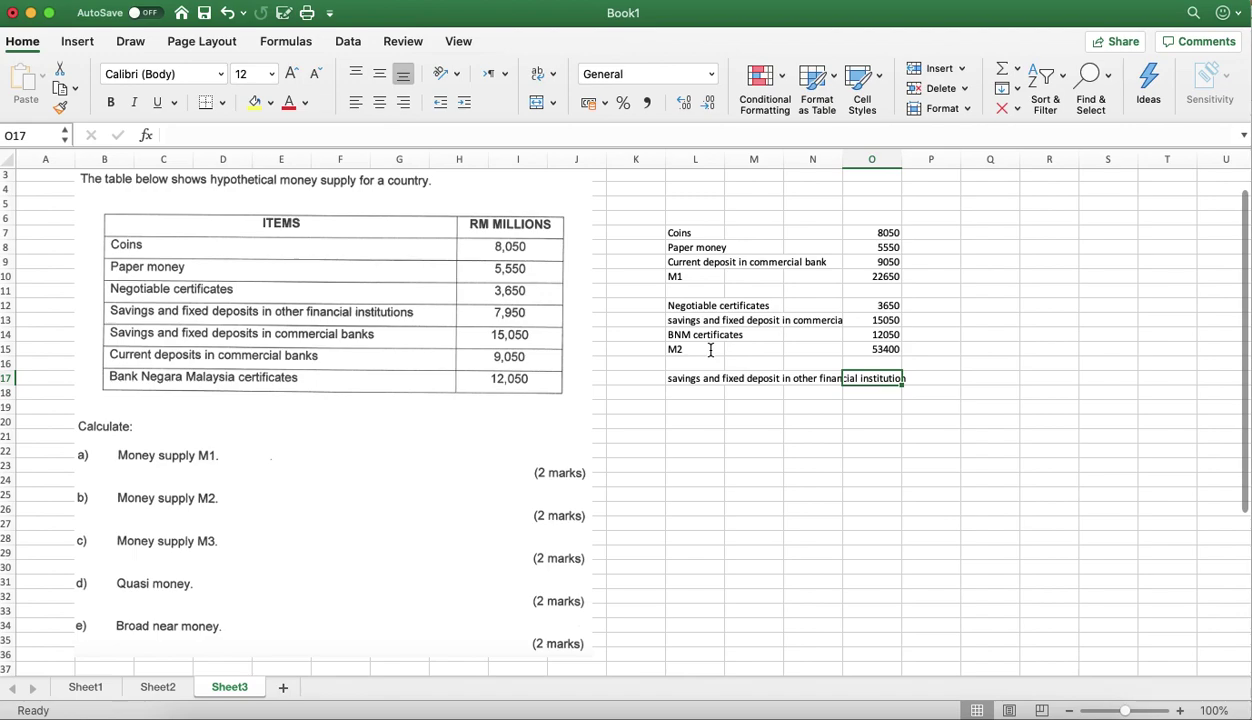
type("79")
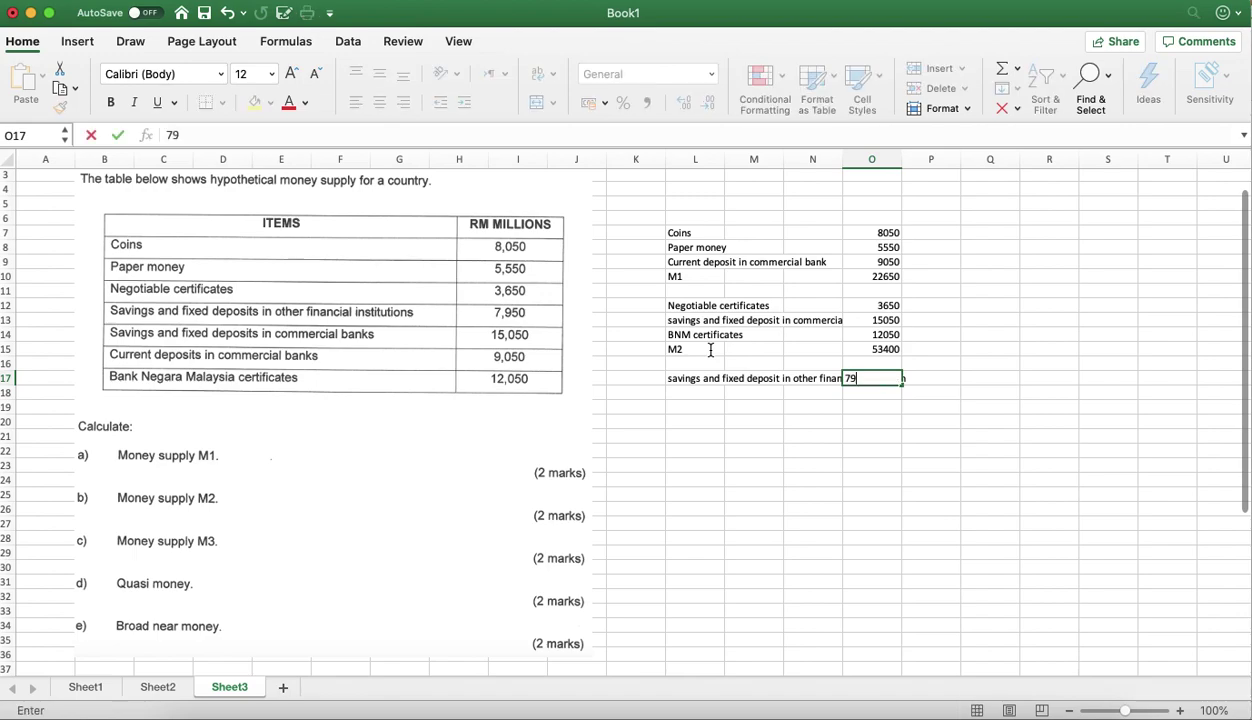
type("50")
key("Return")
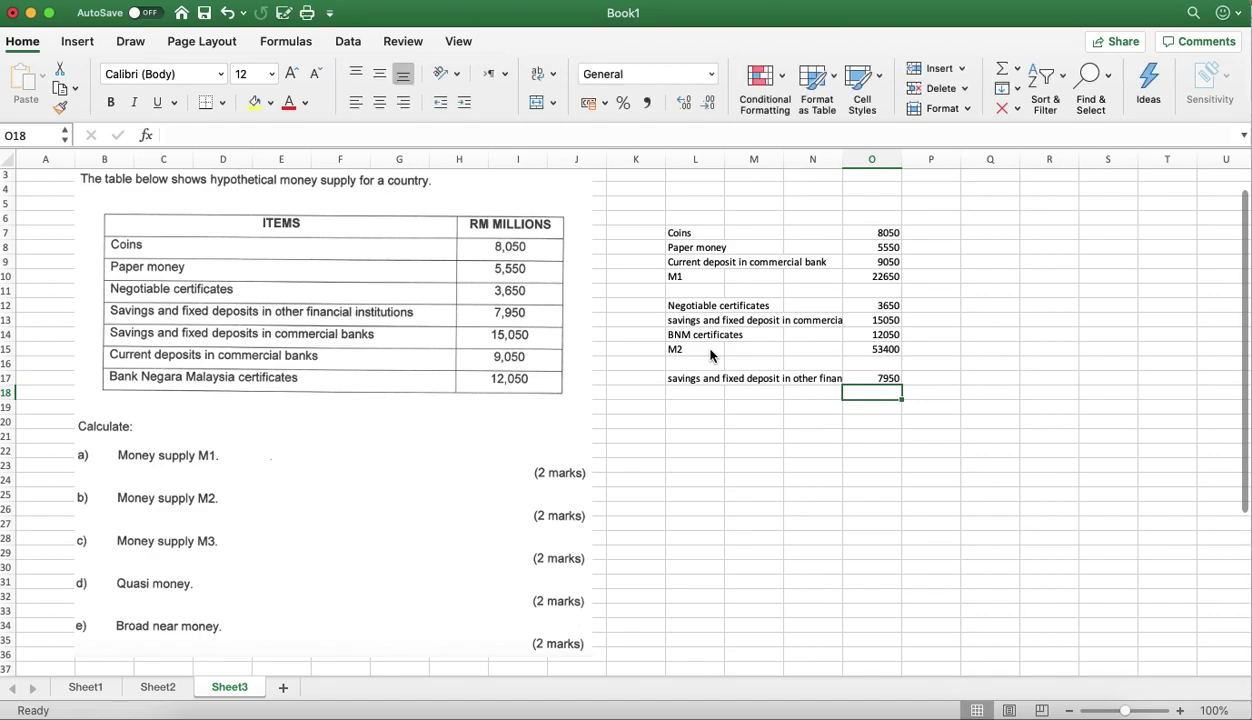
Sum O15 to O17 in O18 and label the total row "M3" in L18.
type("=sum(")
left_click_drag(873, 349, 872, 384)
key("Return")
left_click(705, 397)
type("M3")
key("Return")
Enter the heading "Quasi money" in L20 and the label "M2-M1" in L21.
key("Return")
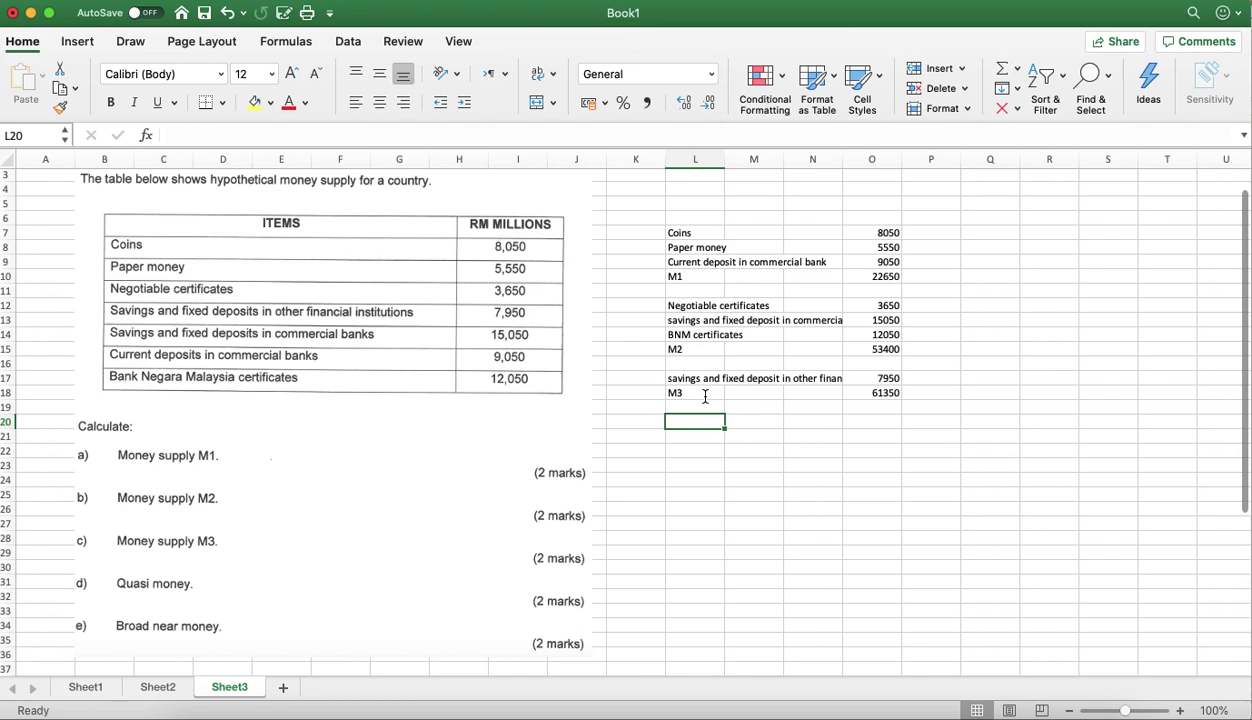
type("Quazi")
key("BackSpace")
key("BackSpace")
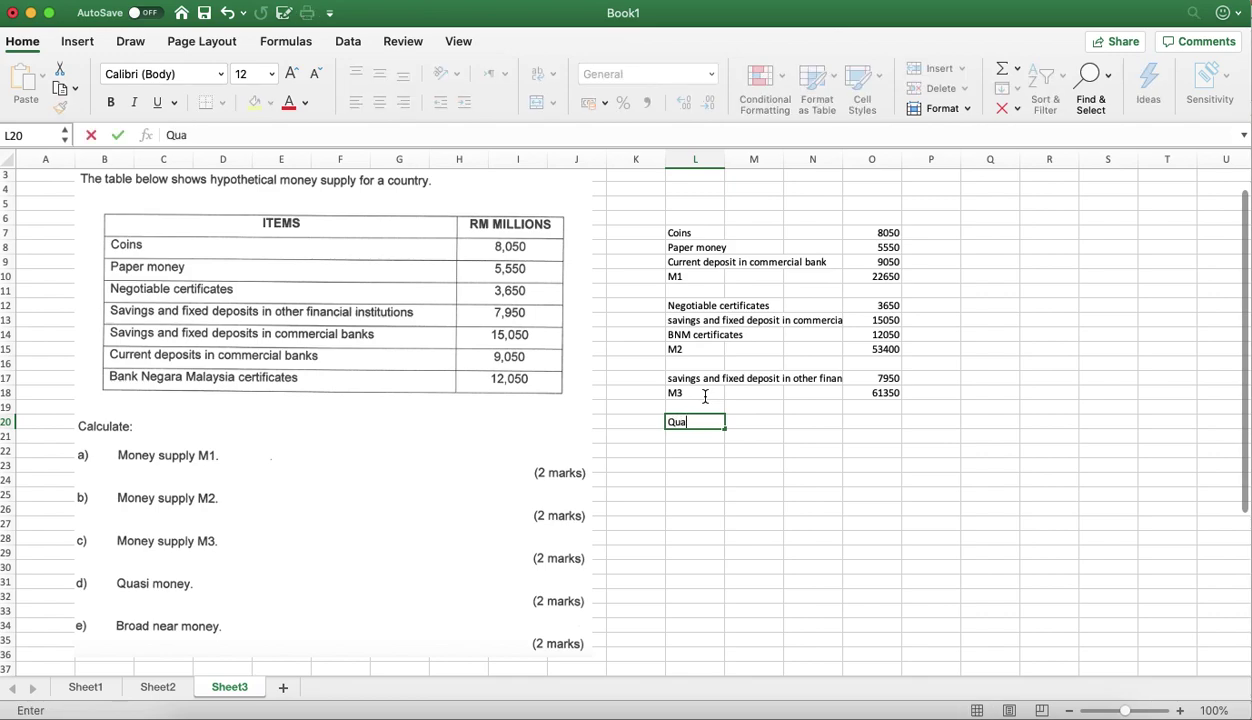
type("si money")
key("Return")
type("M")
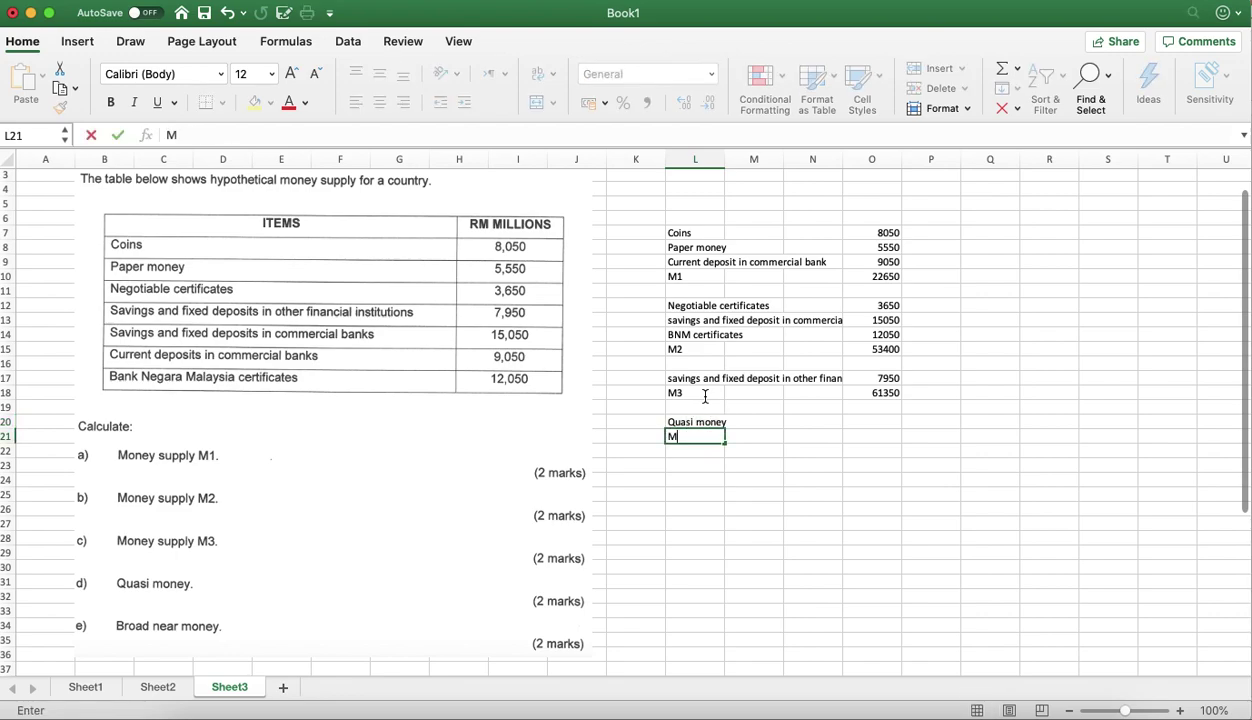
type("2-M1")
key("Return")
Calculate quasi money in O21 by subtracting the M1 total from the M2 total with =O15-O10.
key("Up")
key("Right")
key("Right")
key("Right")
type("=")
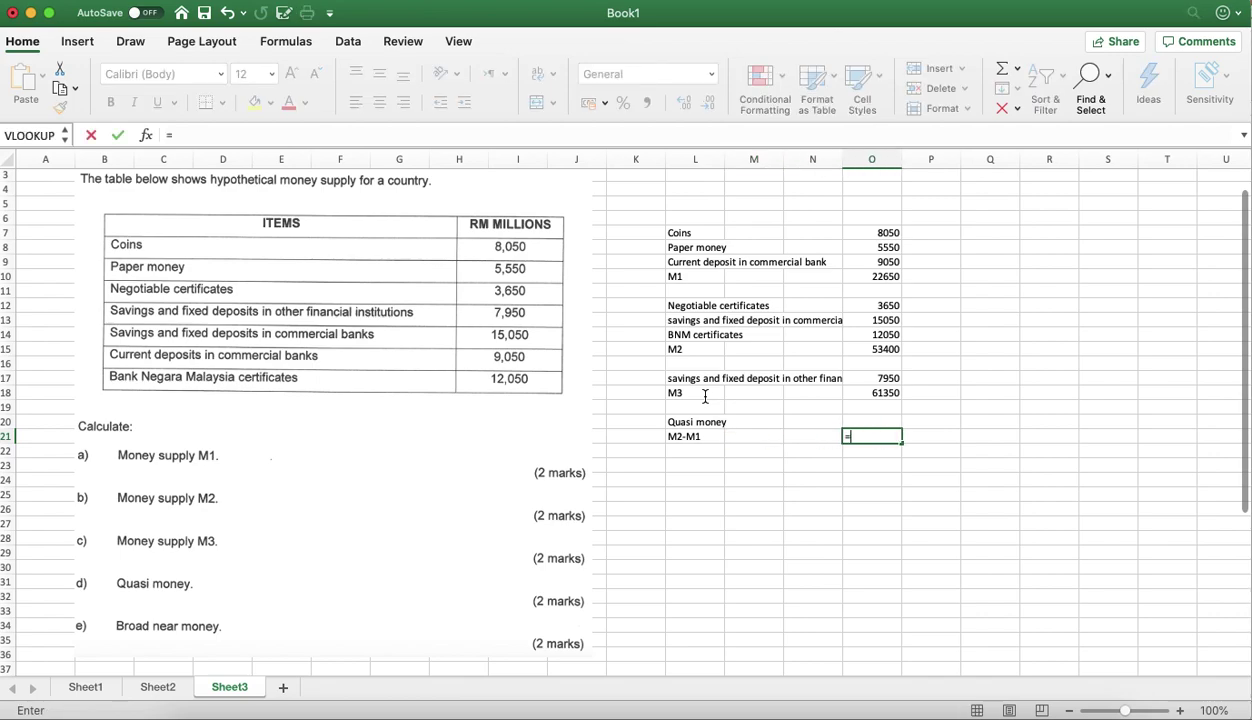
left_click(874, 350)
type("-")
left_click(884, 279)
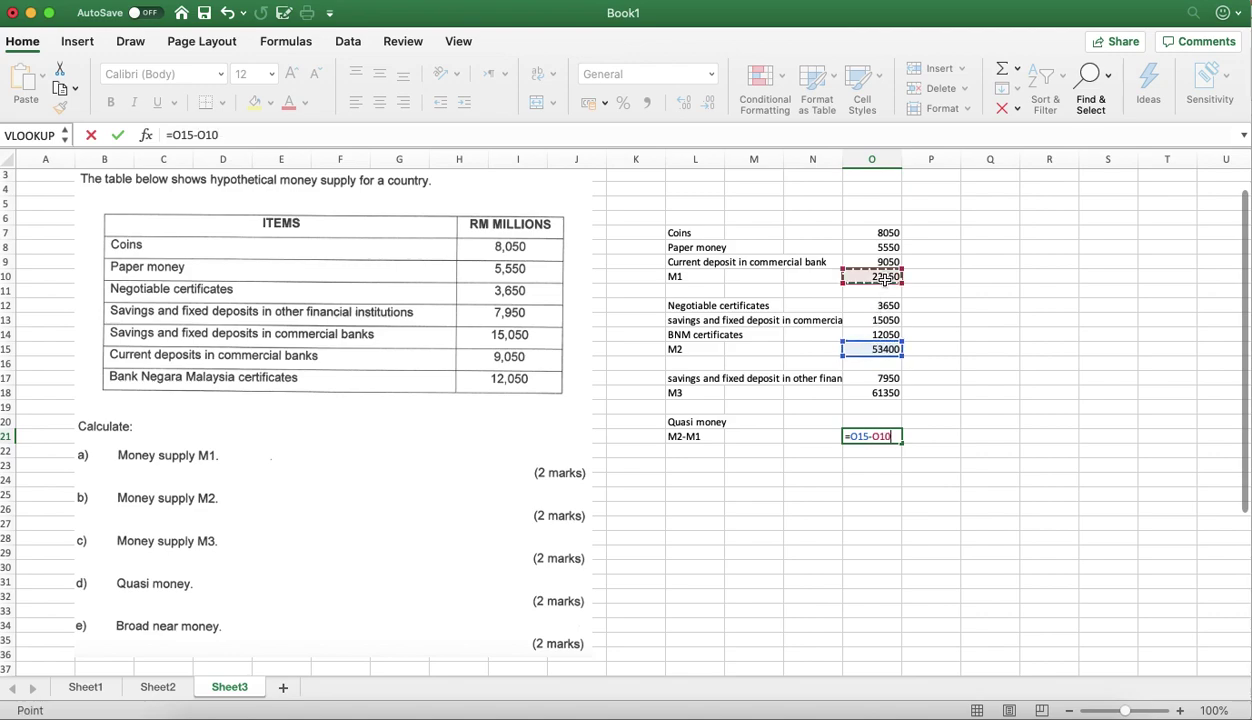
key("Return")
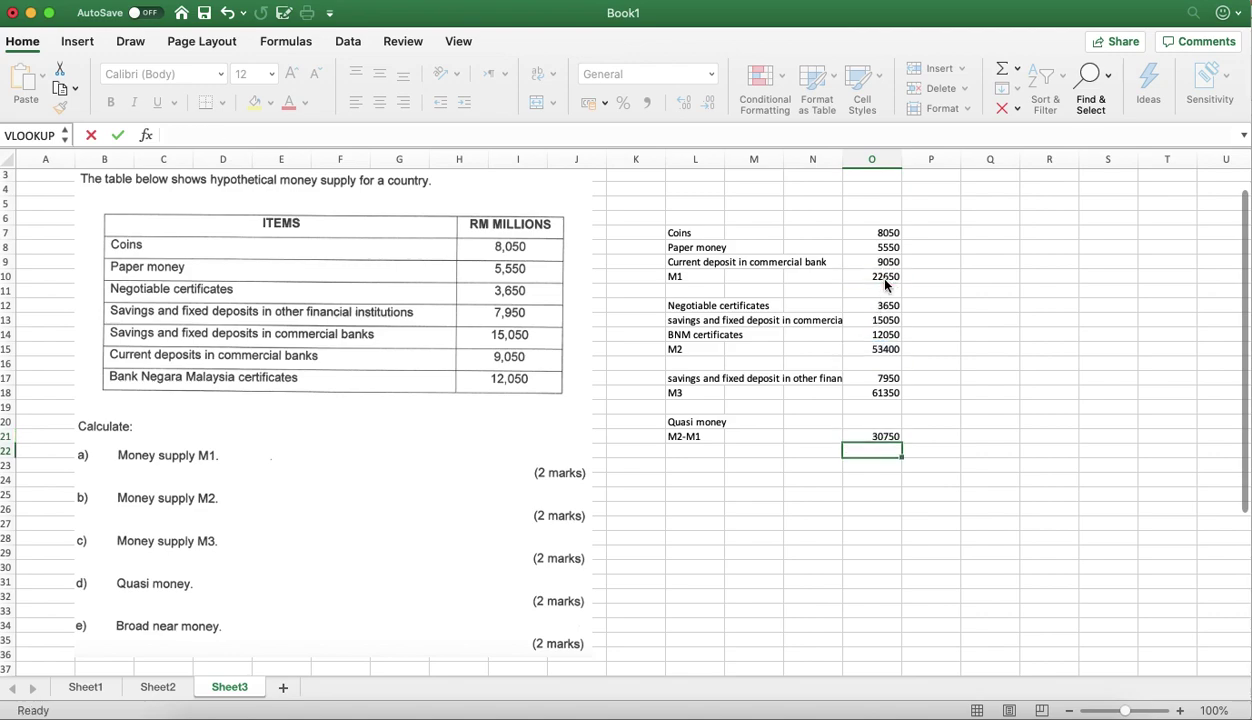
Enter the heading "Broad near money" in L23 and the label "M3-M1" in L24.
left_click(700, 469)
type("BR")
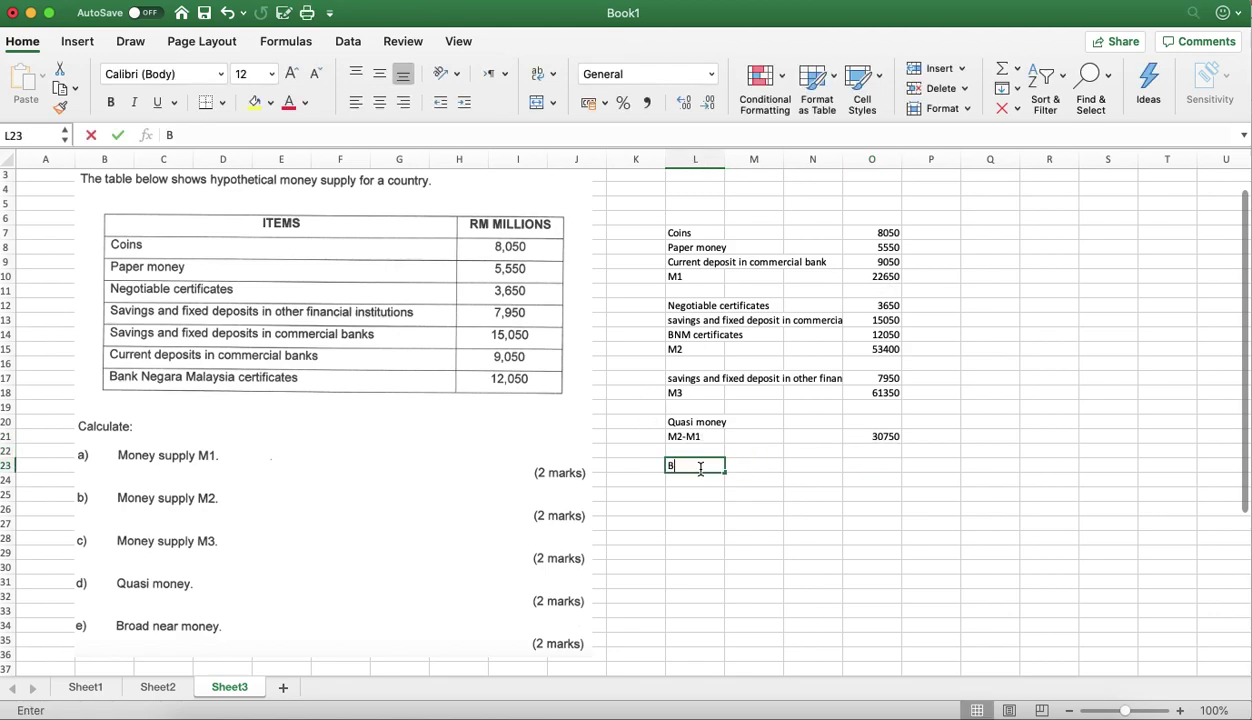
key("BackSpace")
type("road Qua")
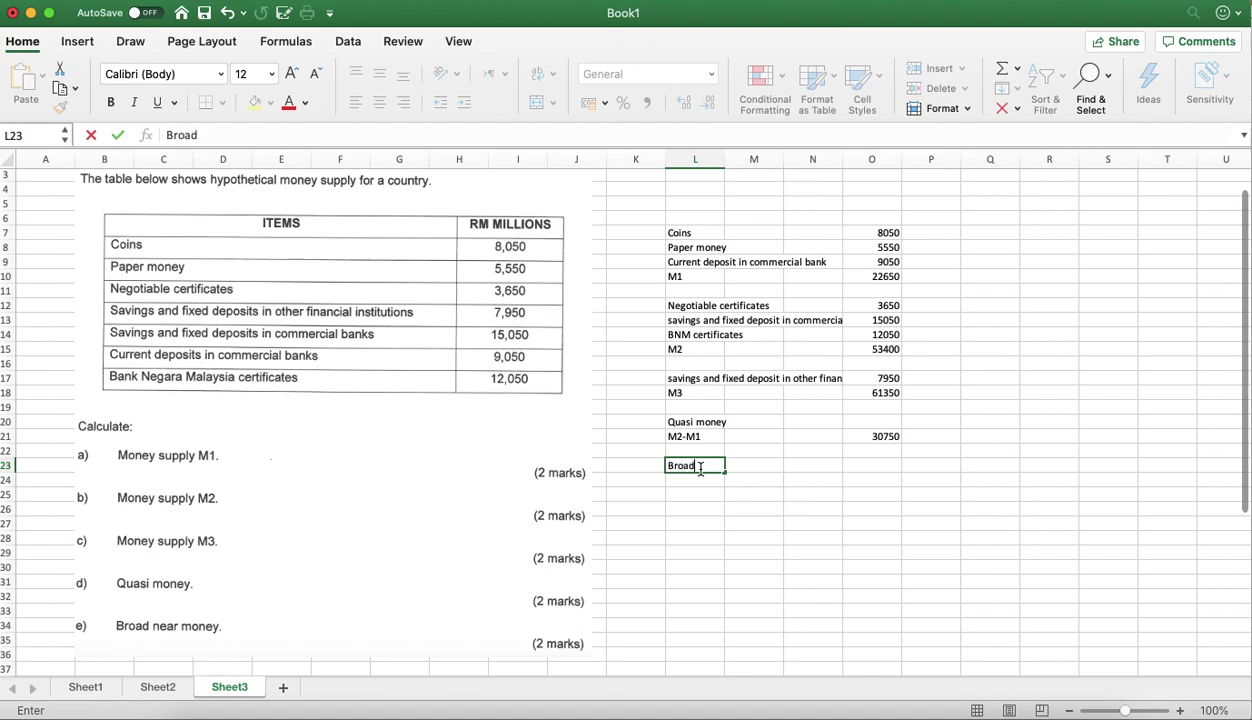
key("BackSpace")
key("BackSpace")
key("BackSpace")
type("near money")
key("Return")
type("M3-M1")
key("Tab")
Calculate broad near money in O24 by subtracting the M1 total from the M3 total with =O18-O10.
key("Tab")
key("Tab")
type("=")
left_click(882, 393)
type("-")
left_click(886, 278)
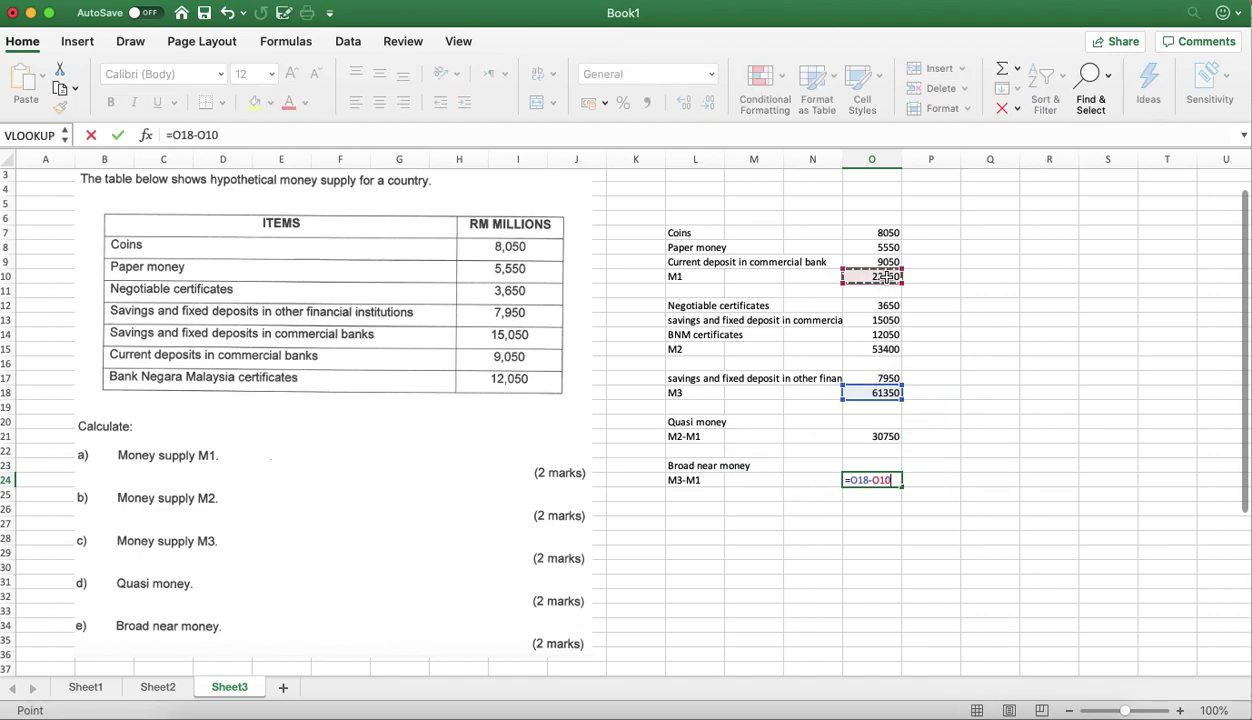
key("Return")
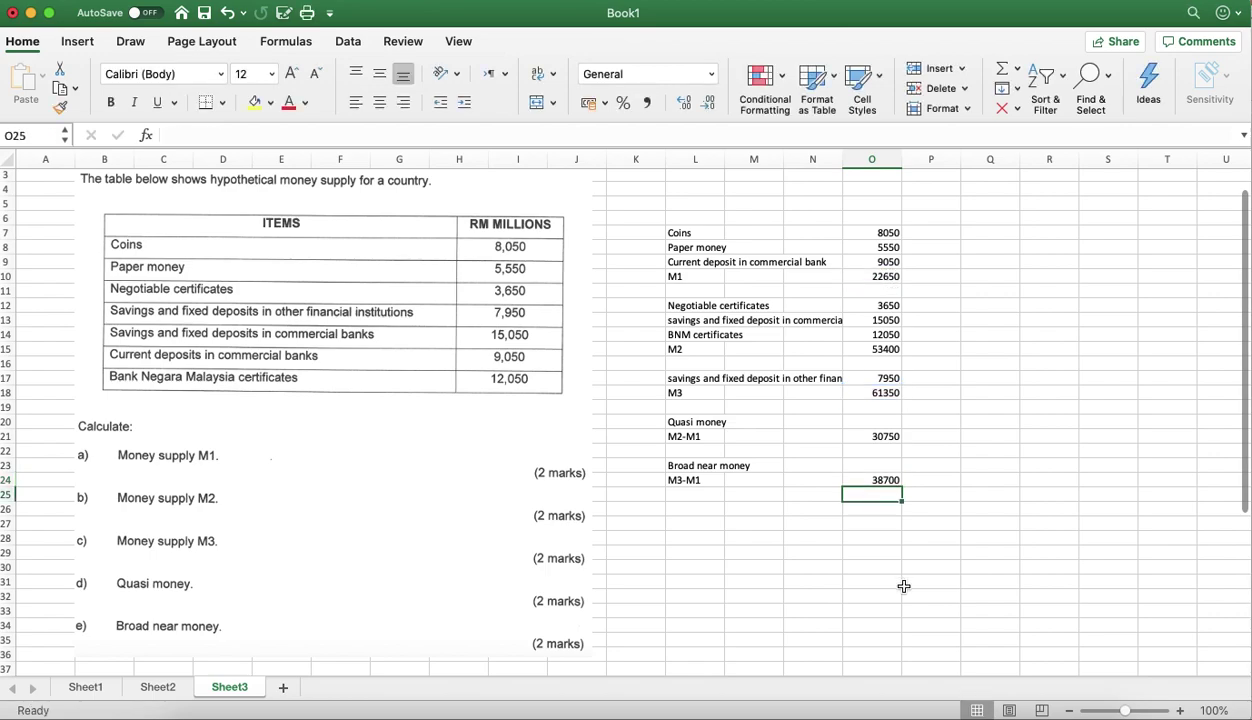